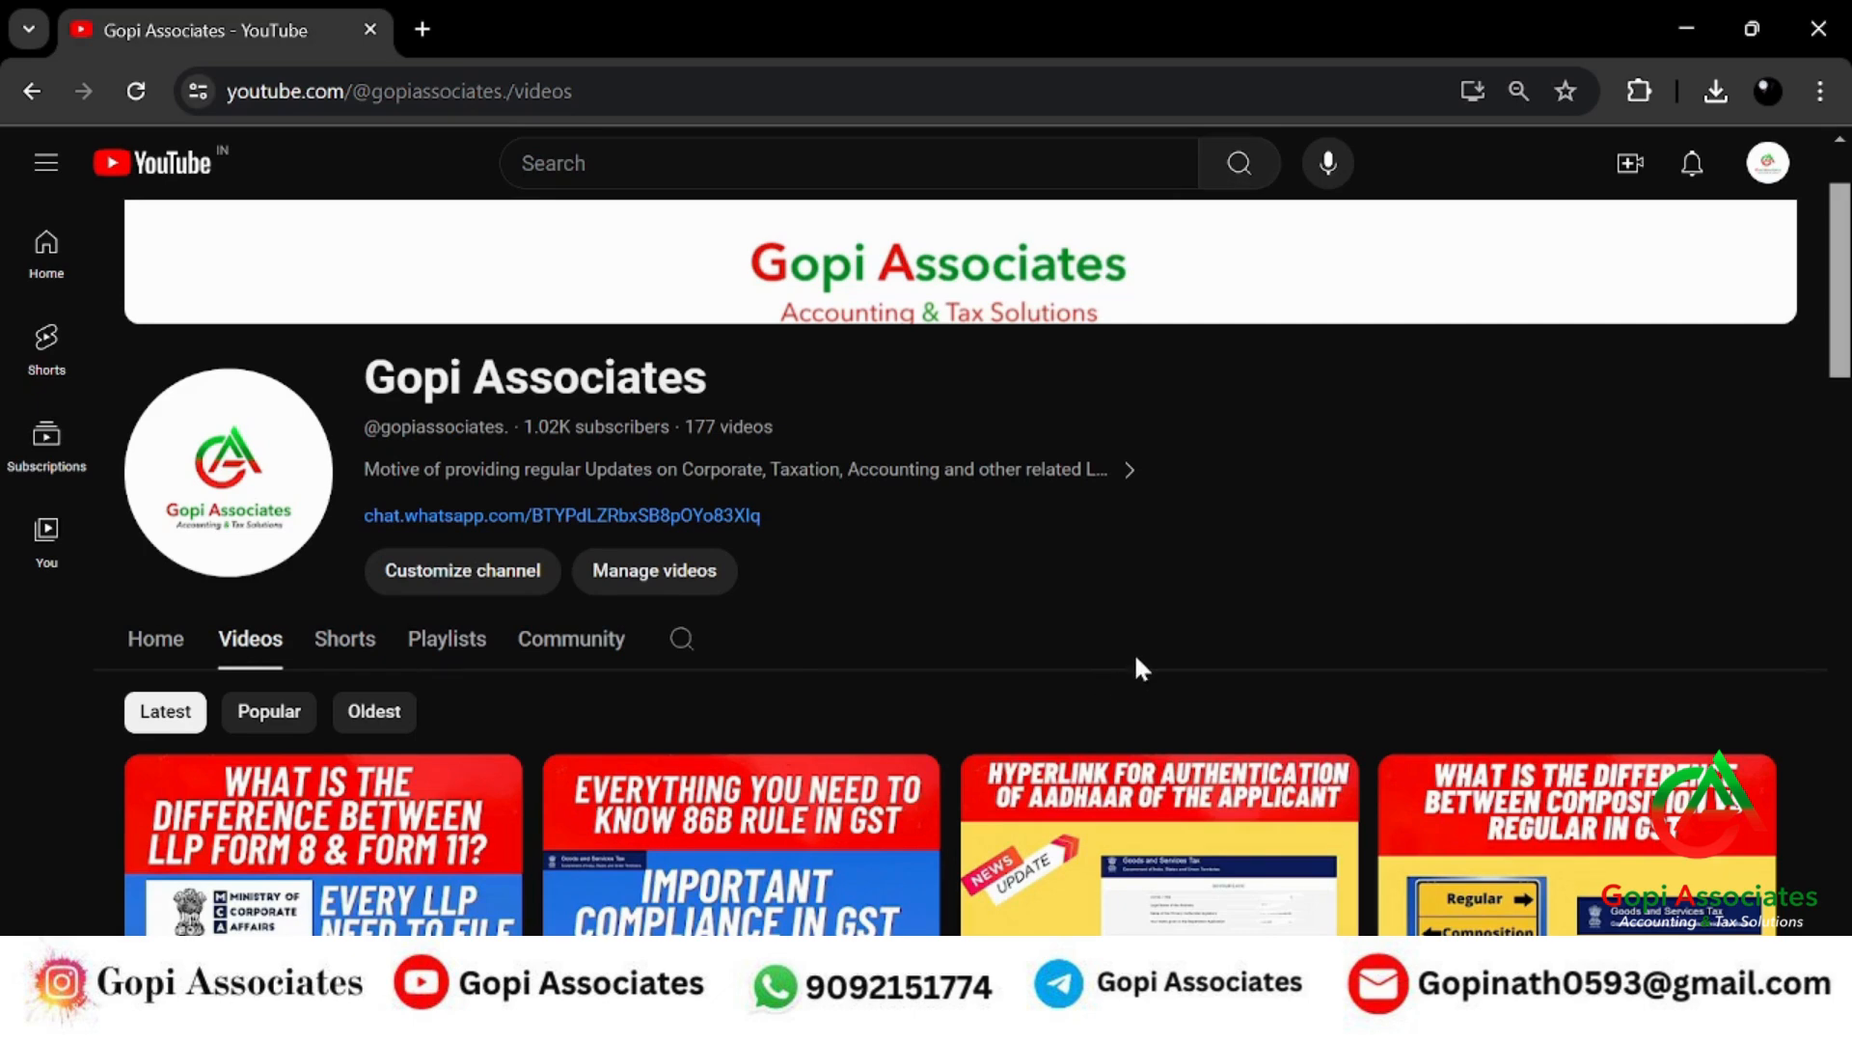
Search Google for 'mca login' in a new tab and open the MCA Services sign-in page.
scroll(1136, 652, down, 6)
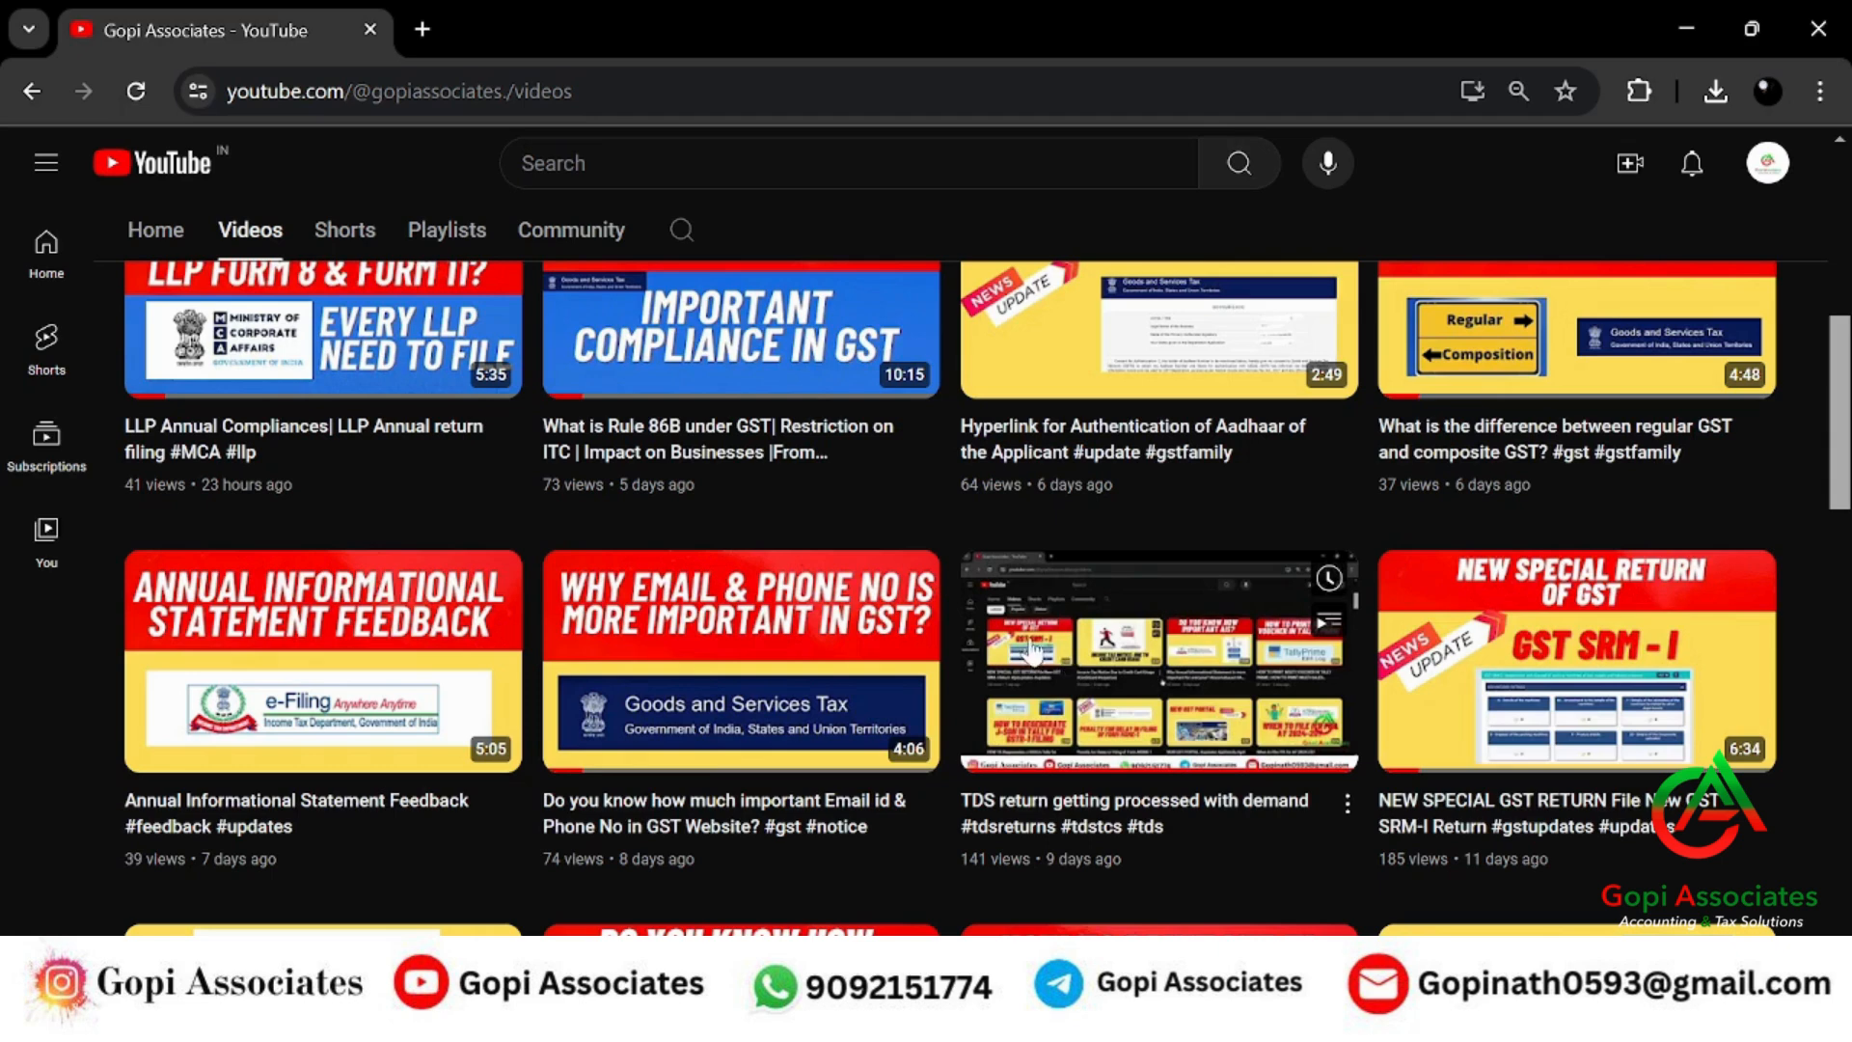
click(421, 29)
text(MCA)
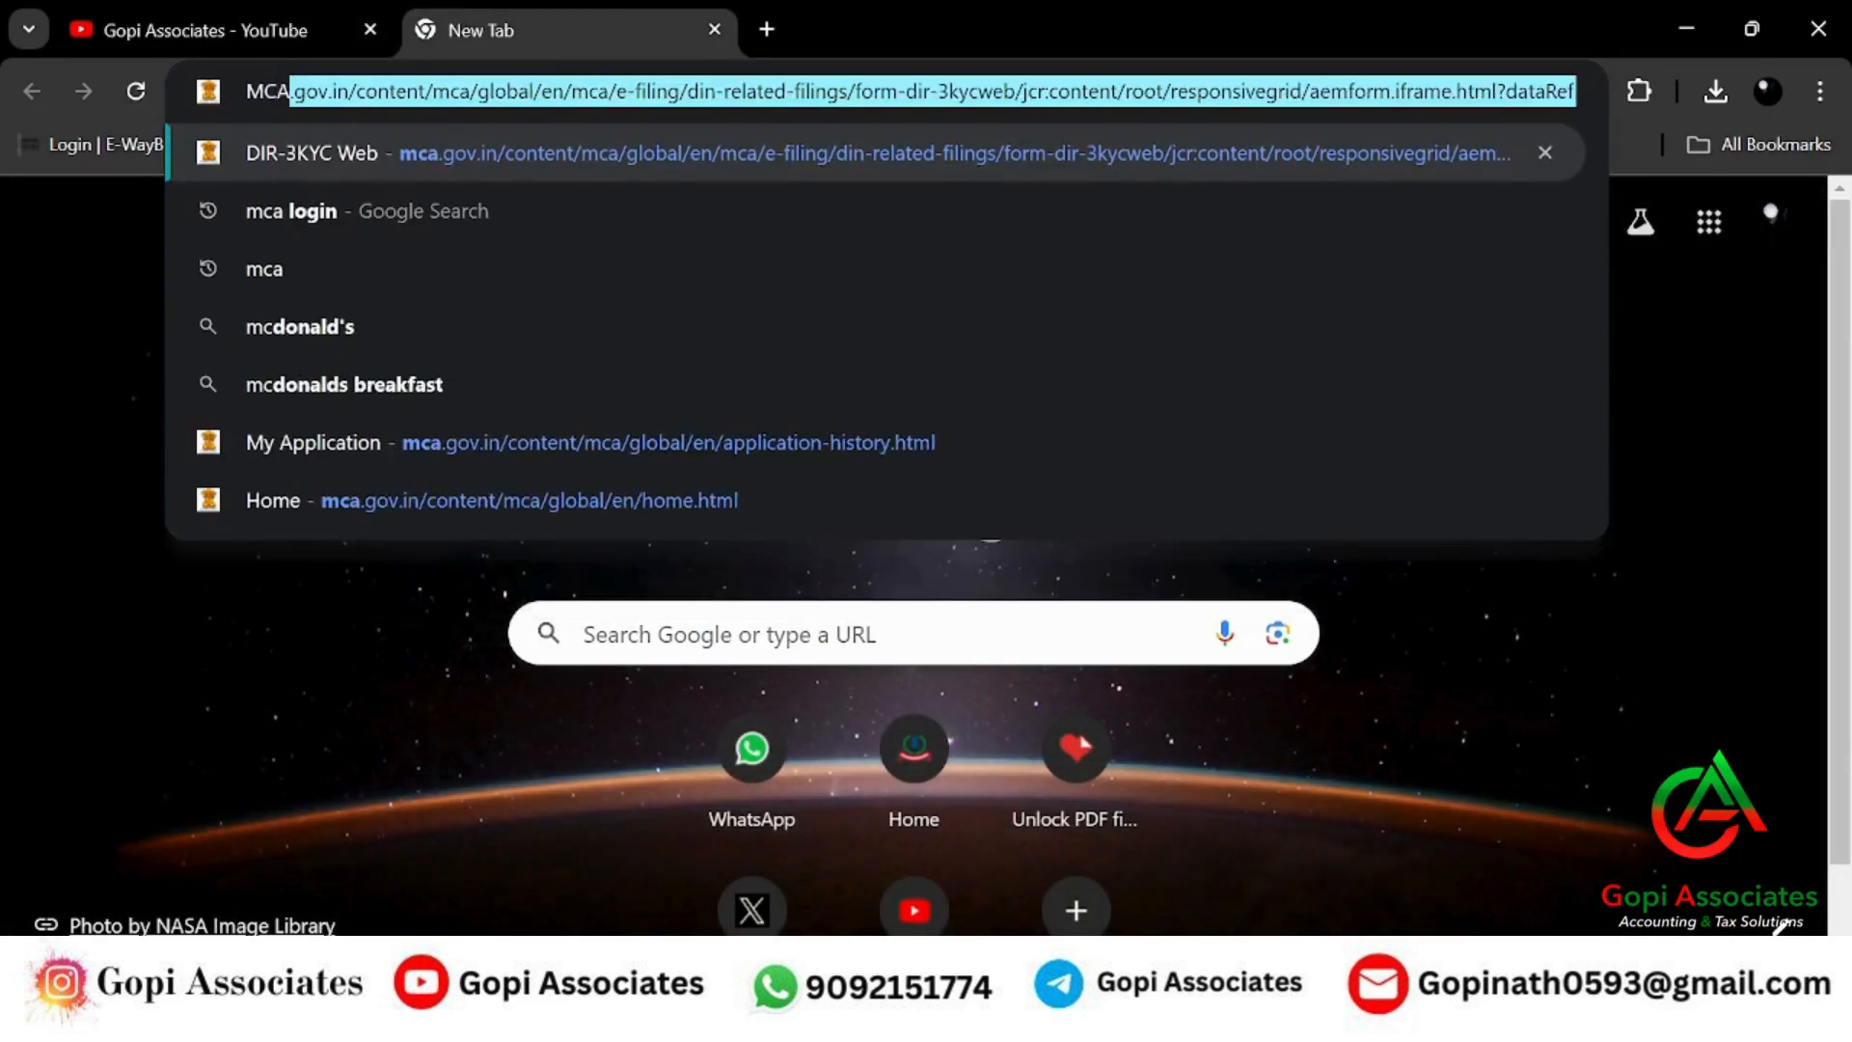
key(Down)
key(Return)
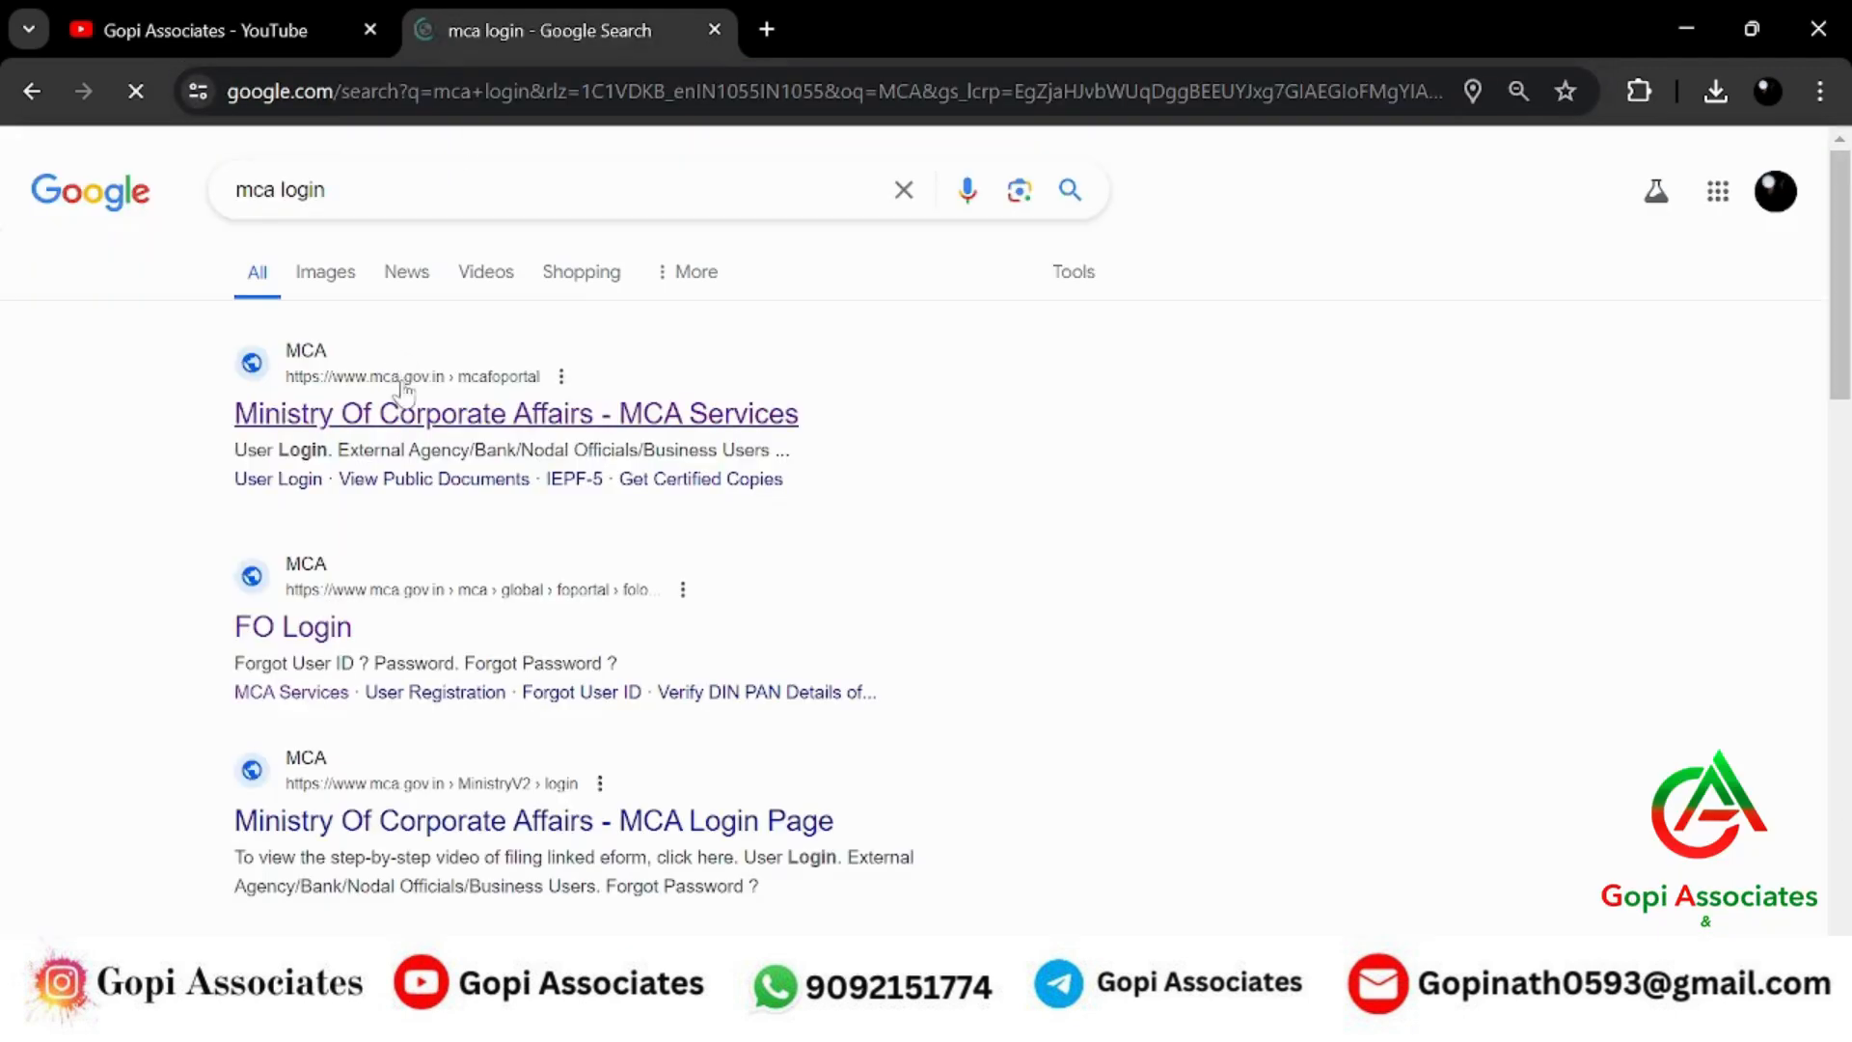
click(310, 430)
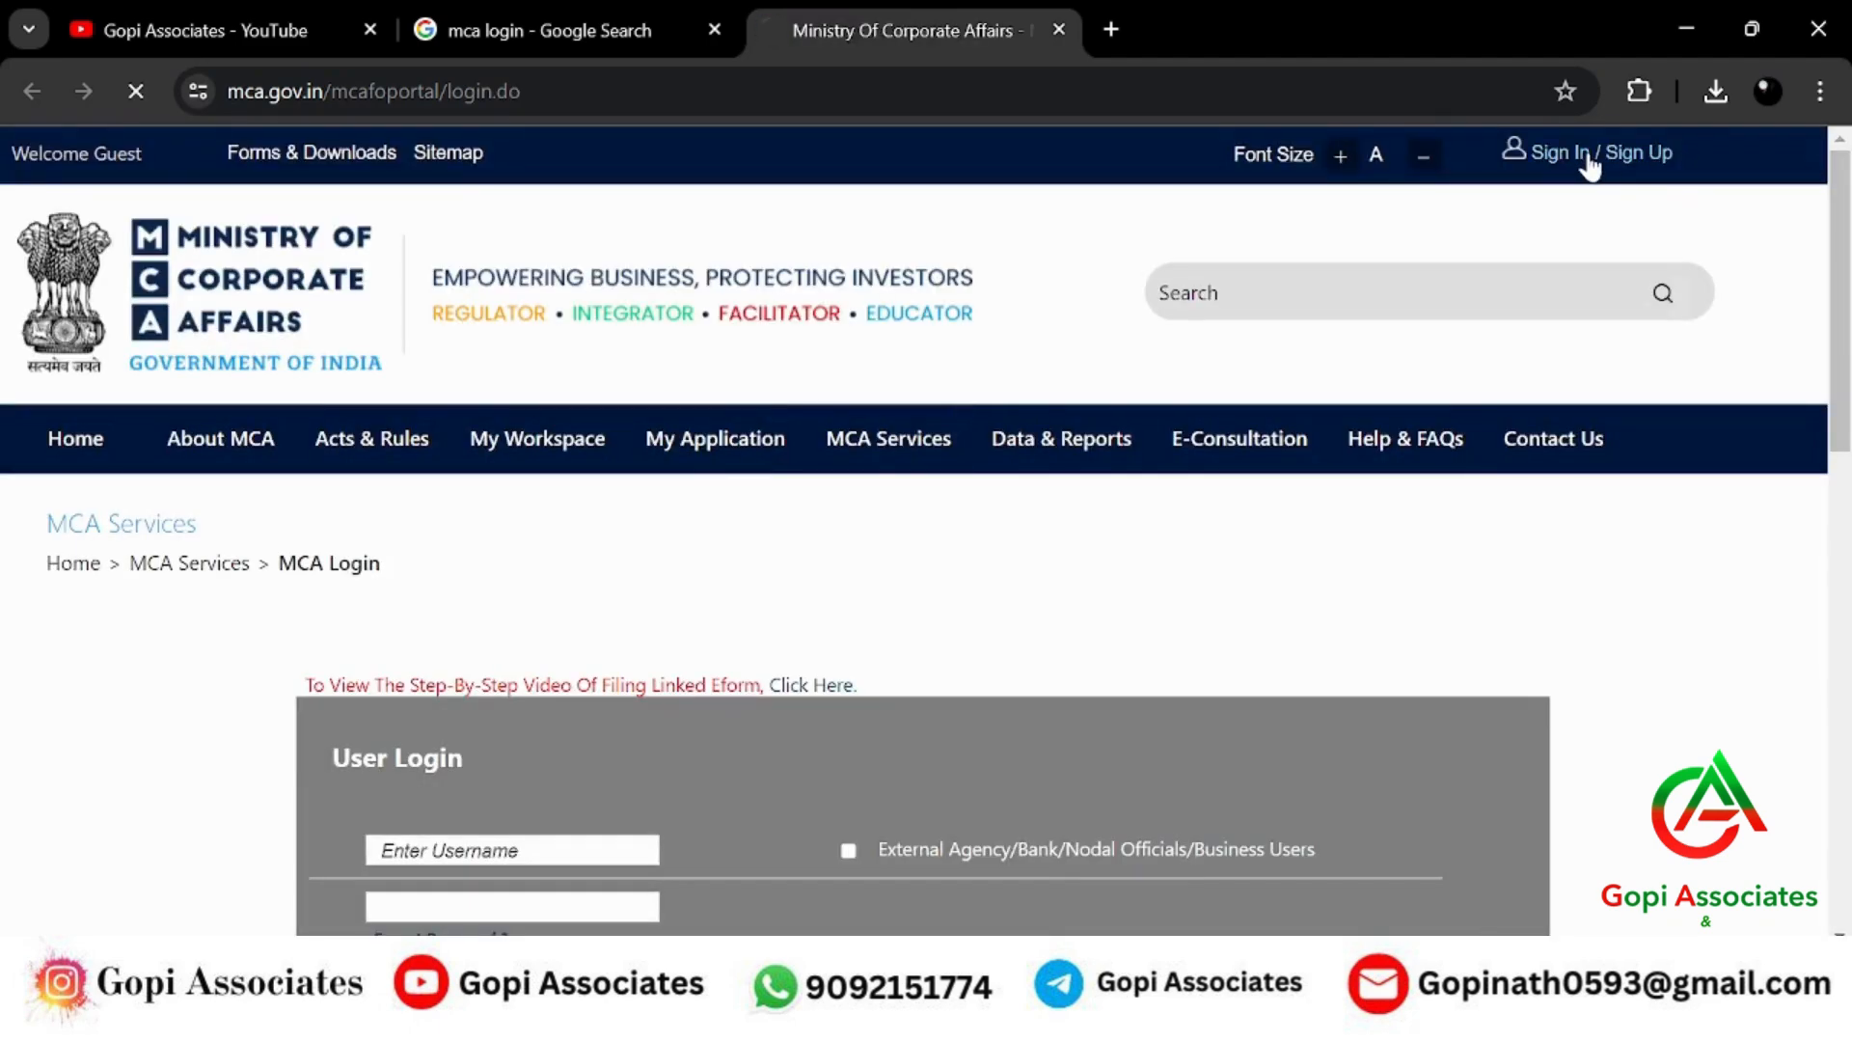
click(1590, 166)
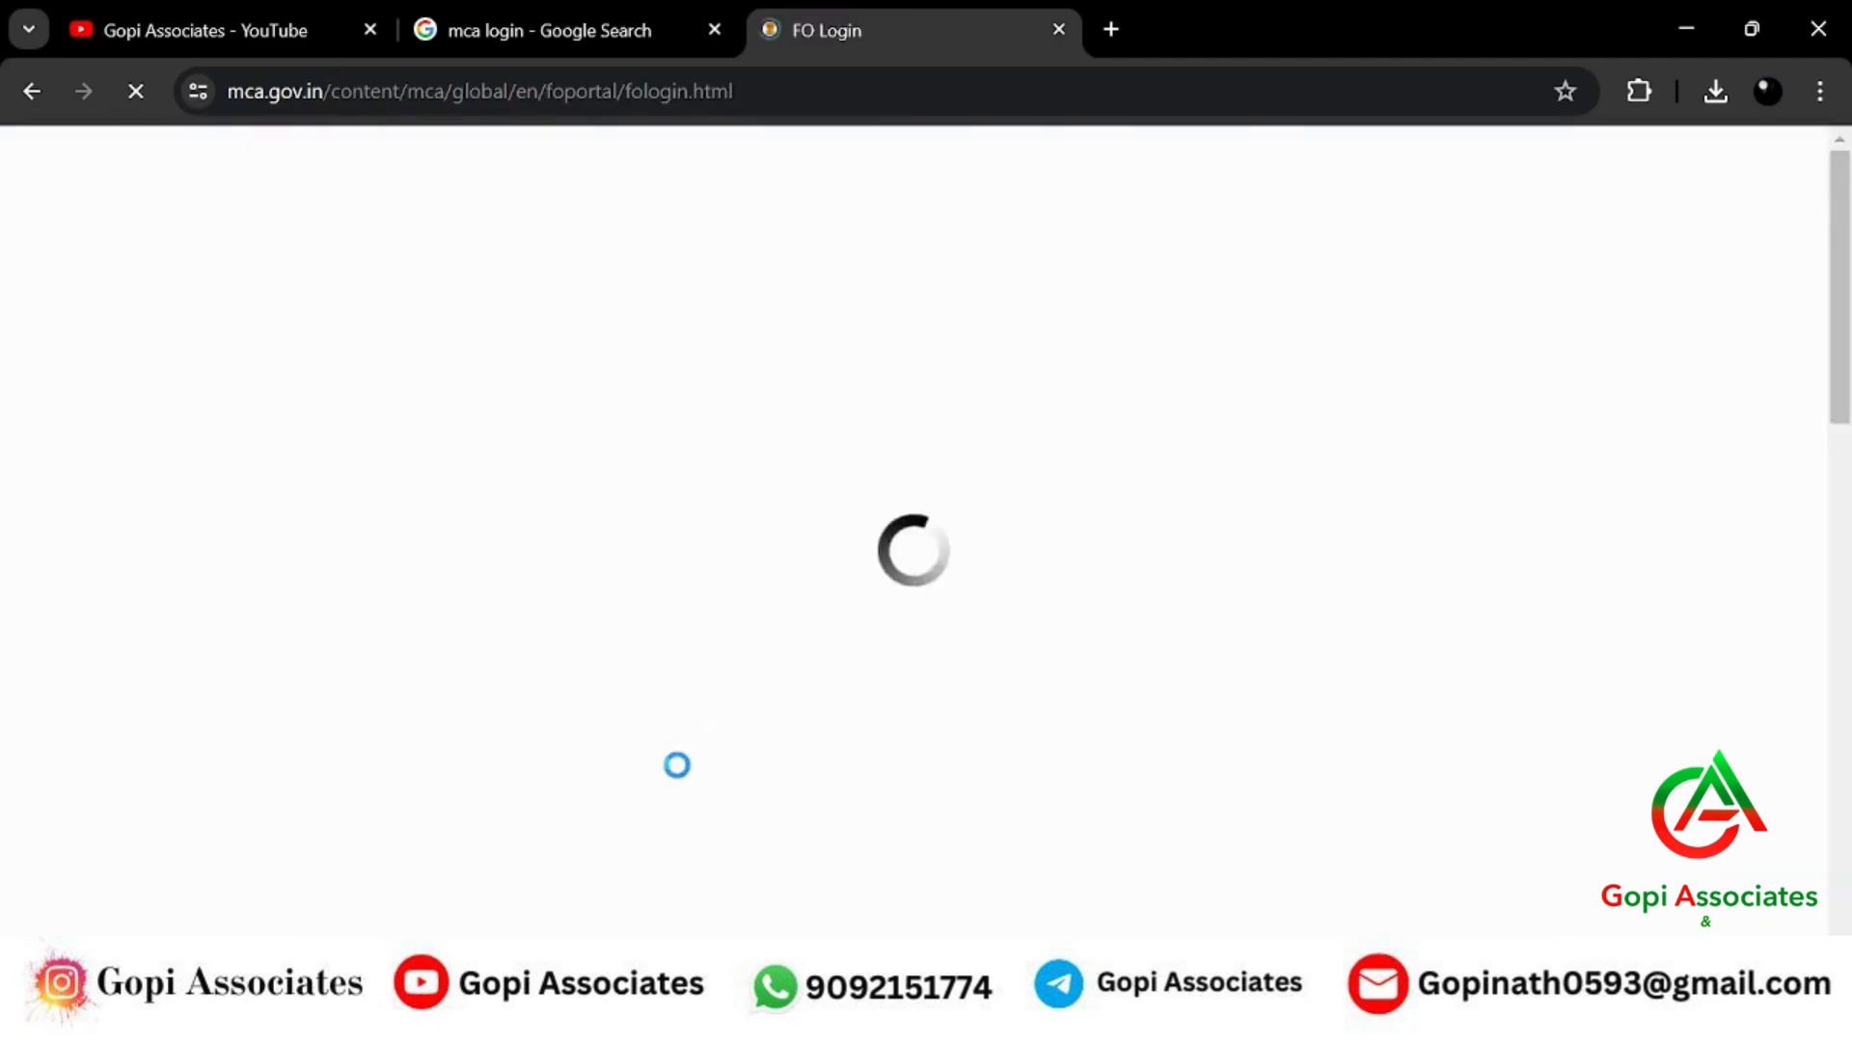
scroll(777, 699, down, 4)
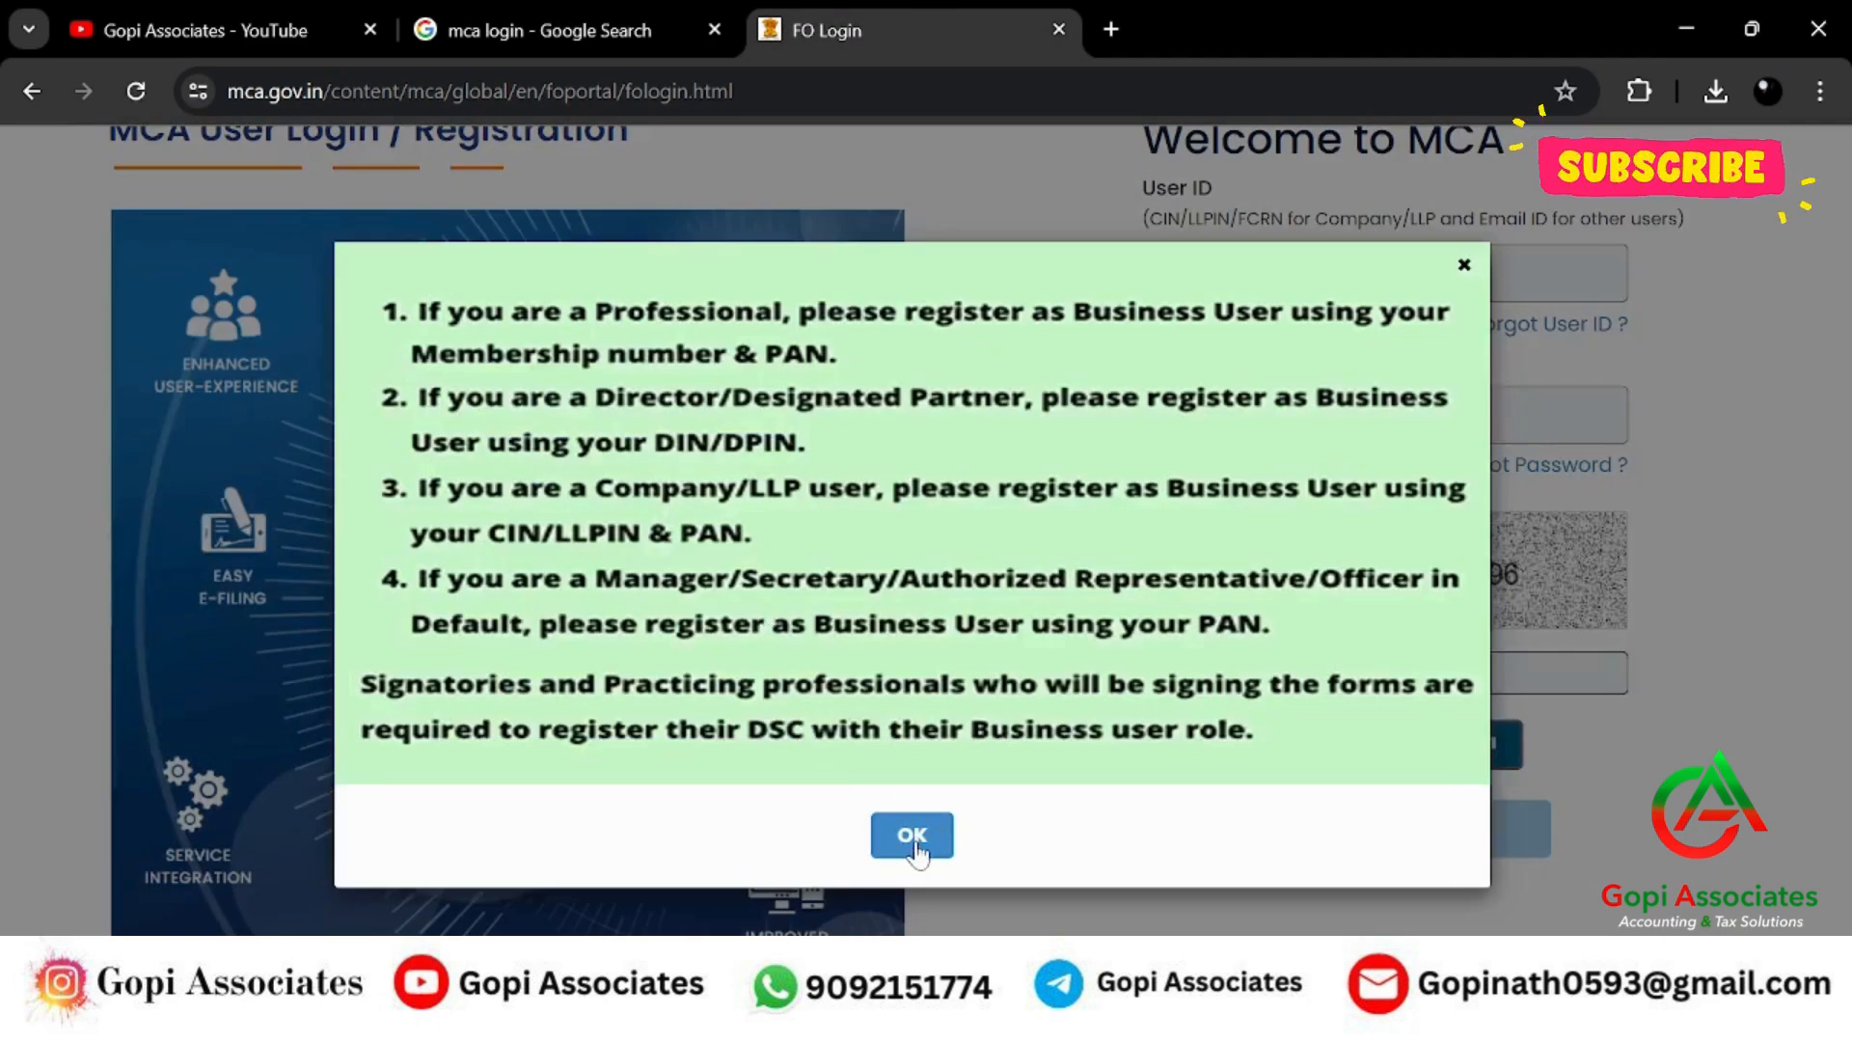
Dismiss the registration notice, enter the user ID, password and captcha answer, validate, and log in for V3 filing.
click(912, 835)
scroll(912, 835, up, 2)
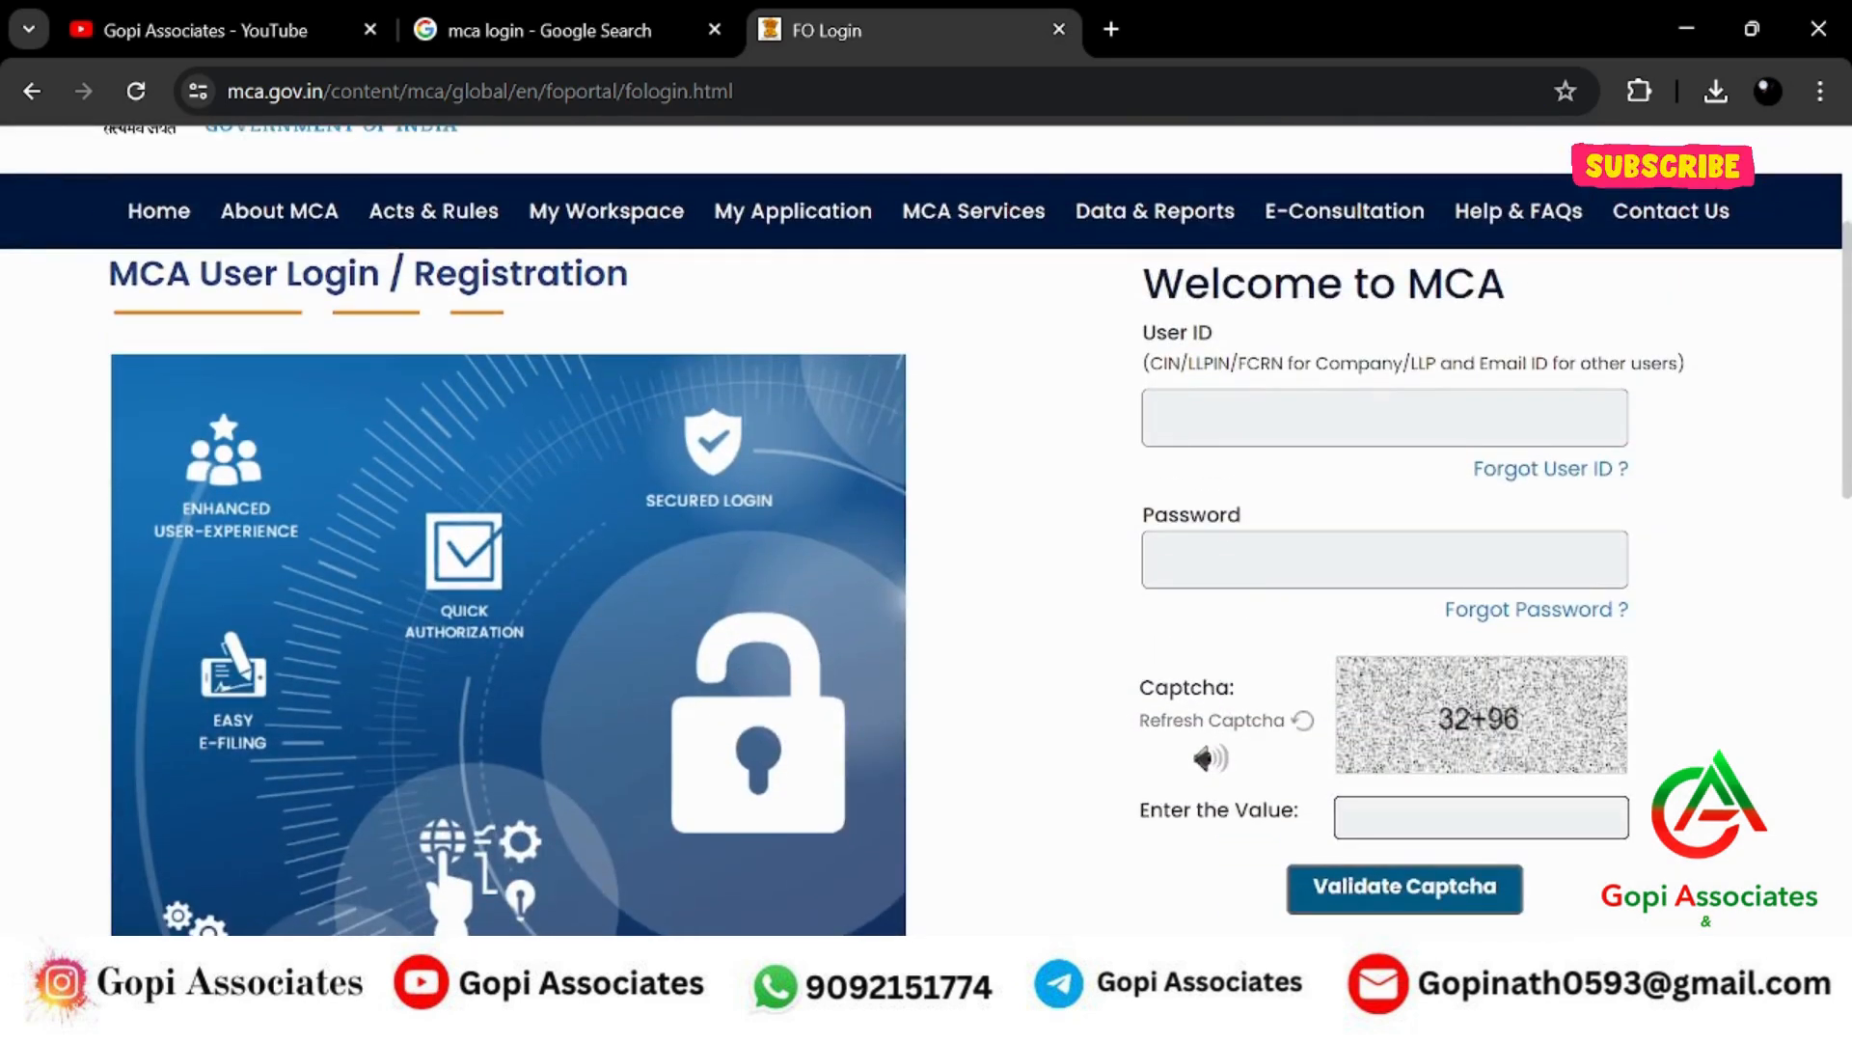
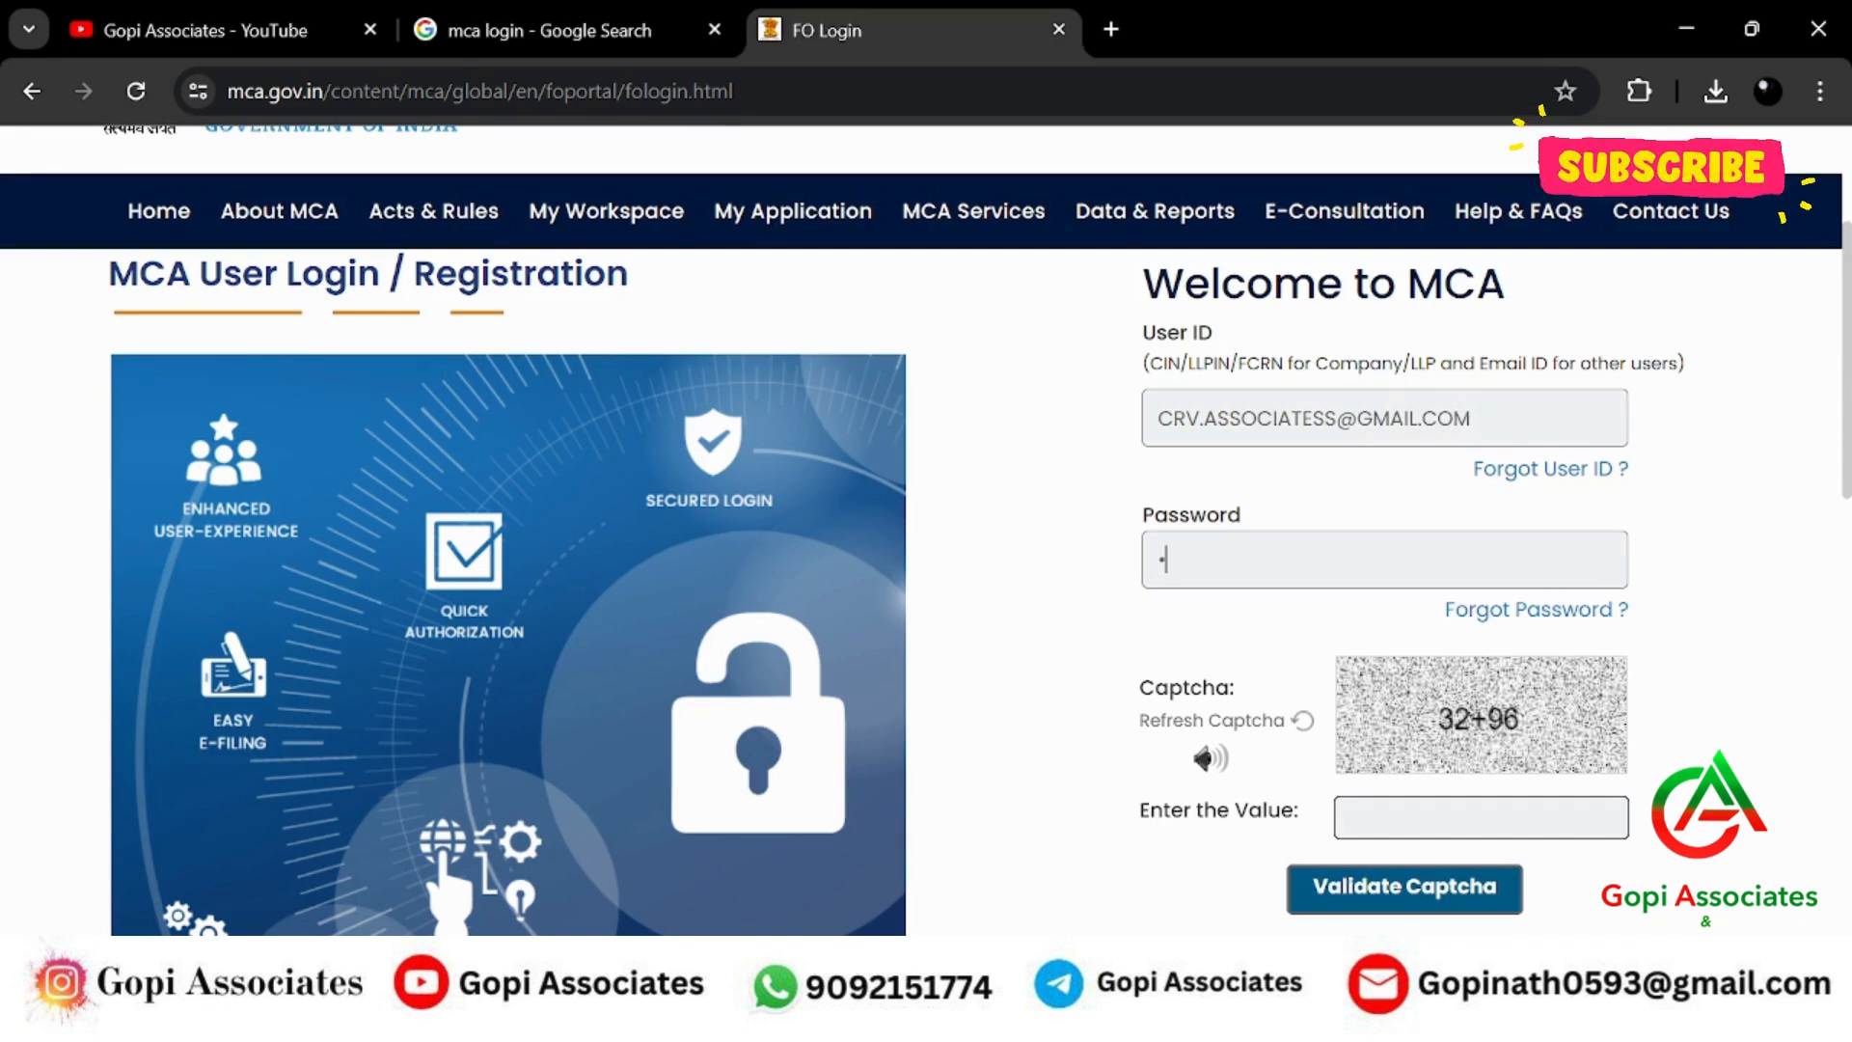
text(***)
click(1425, 907)
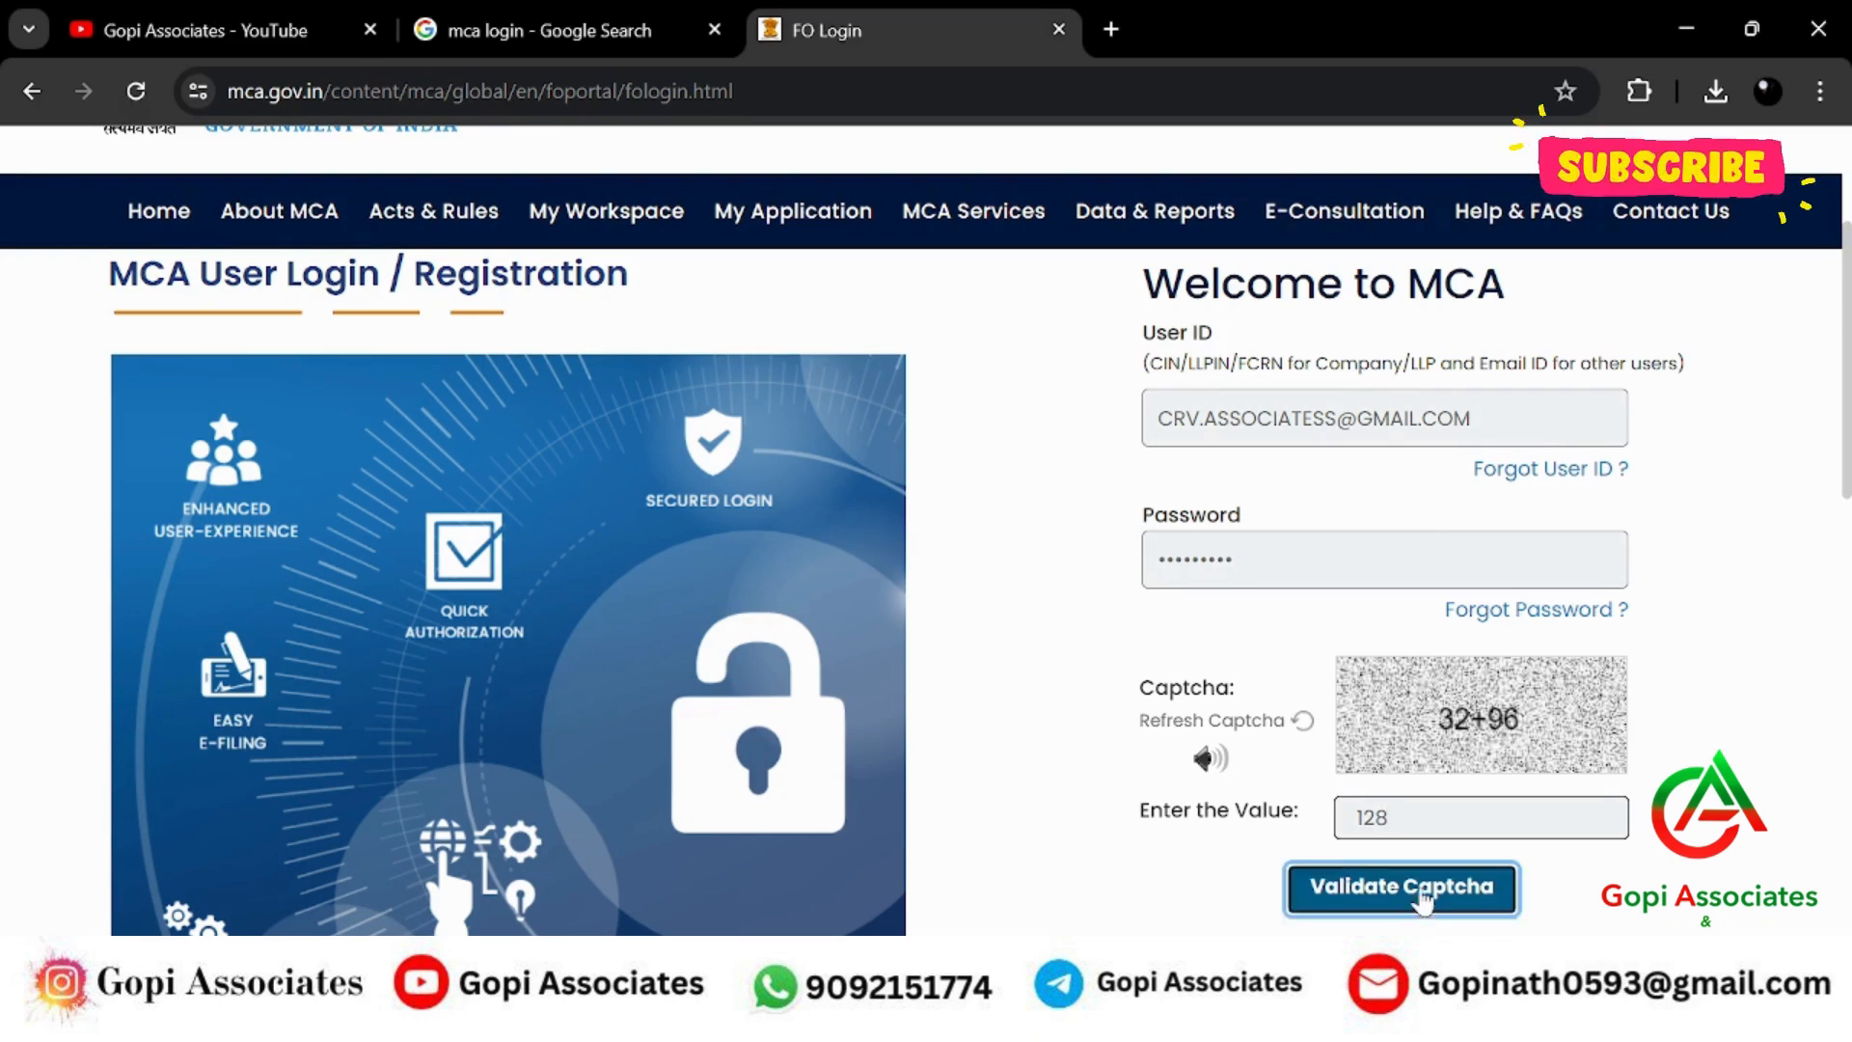
scroll(1390, 868, down, 2)
click(1371, 831)
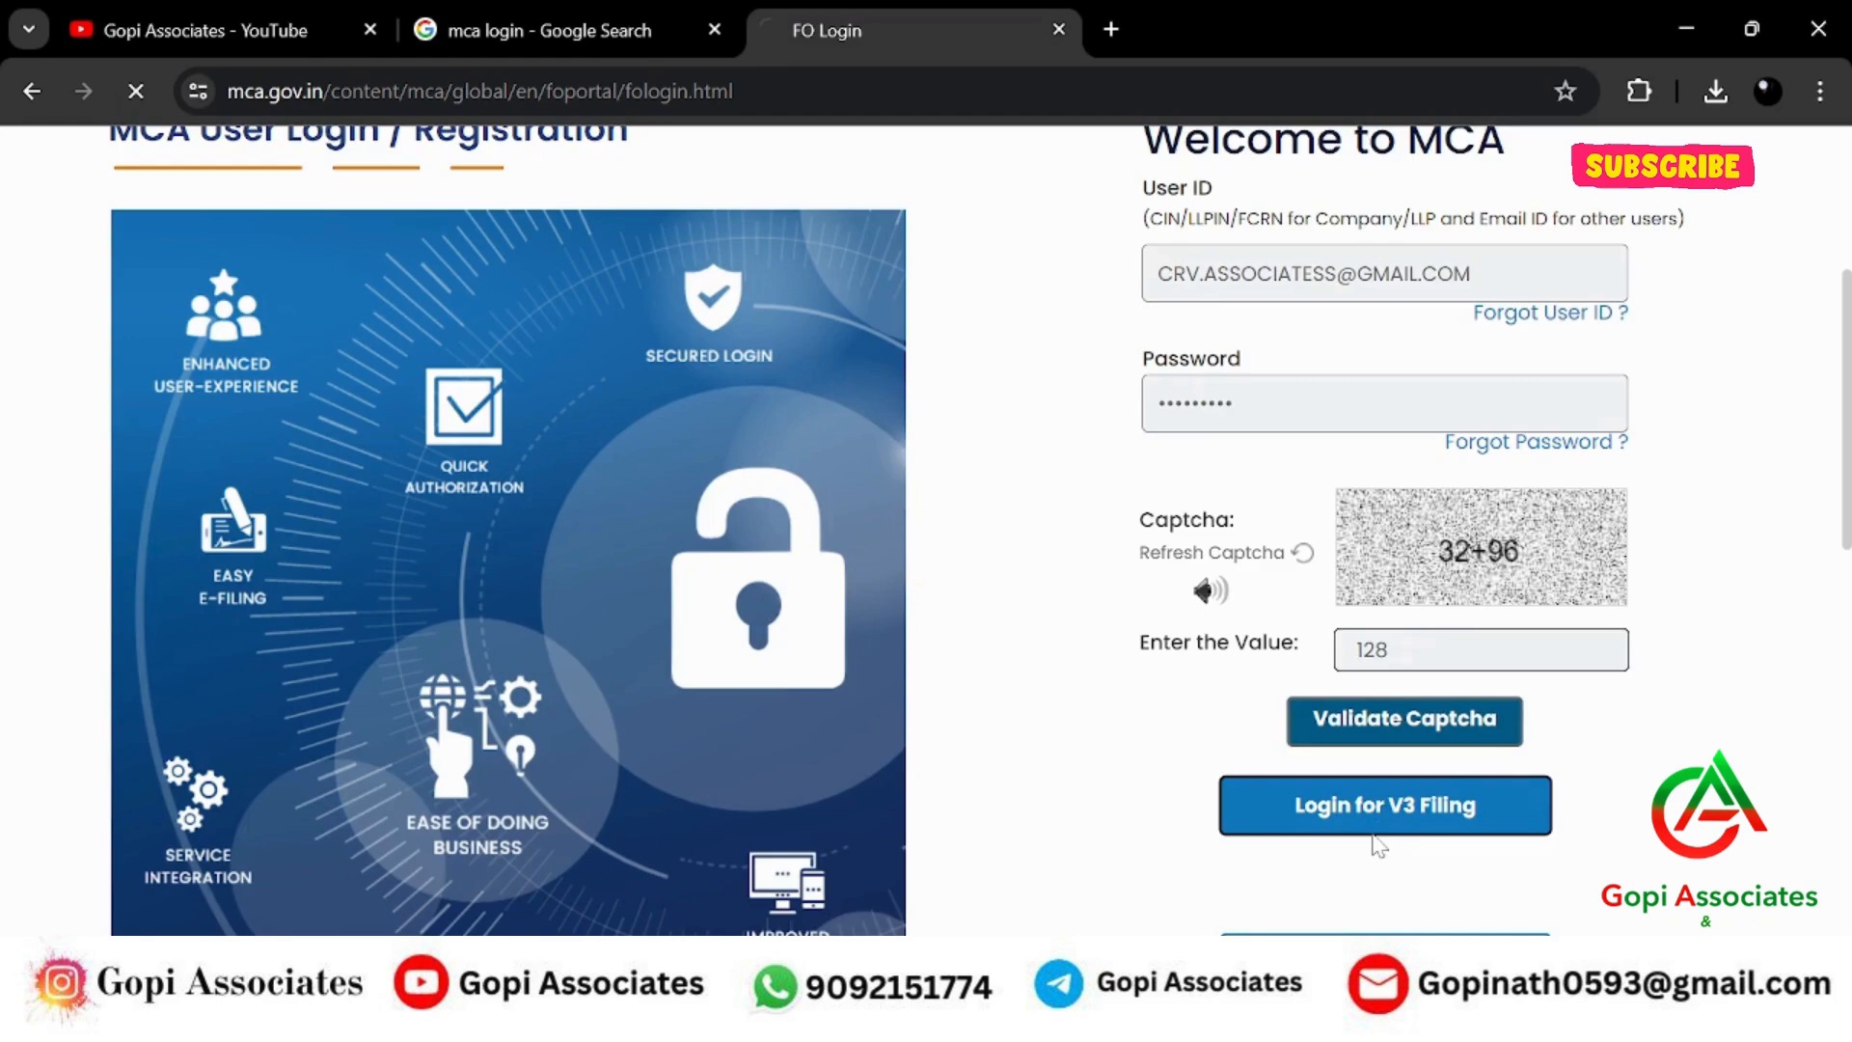
Open Form 11 - Annual Return of LLP from the MCA Services > LLP e-Filing menu.
scroll(943, 656, down, 5)
scroll(943, 656, up, 5)
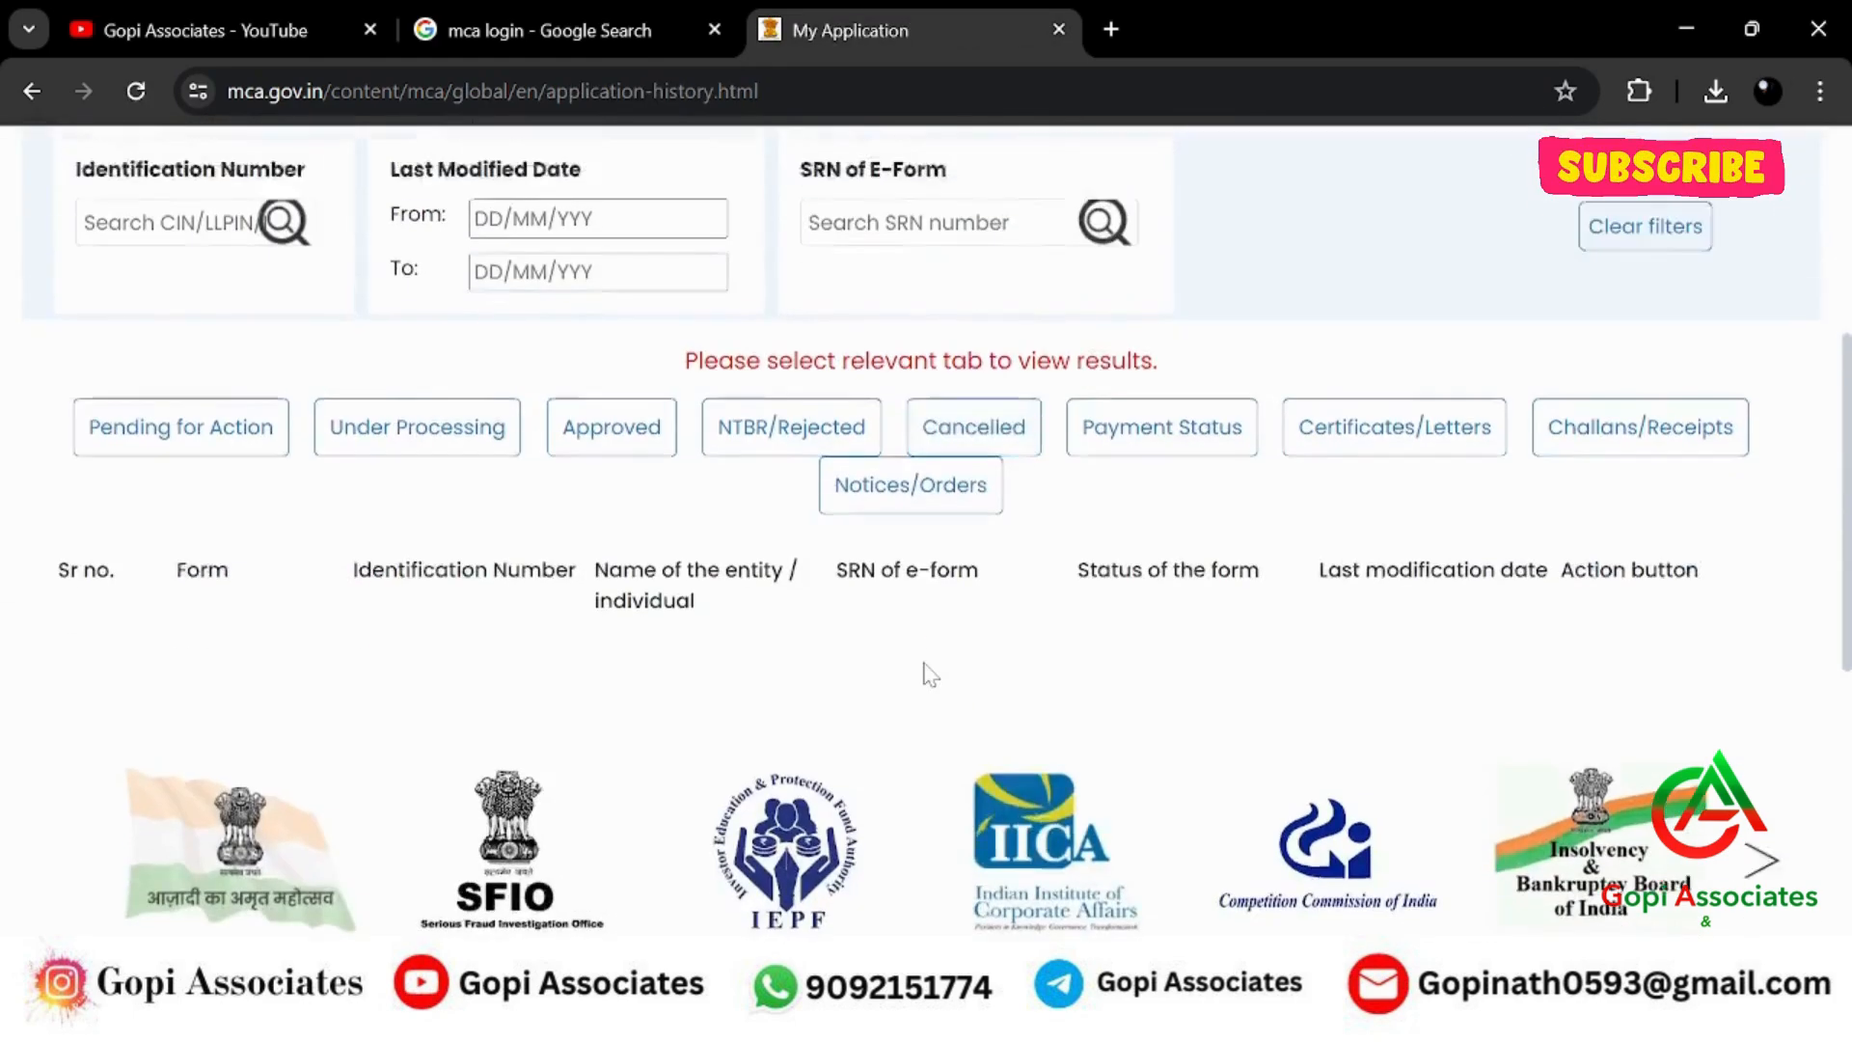
scroll(918, 666, up, 2)
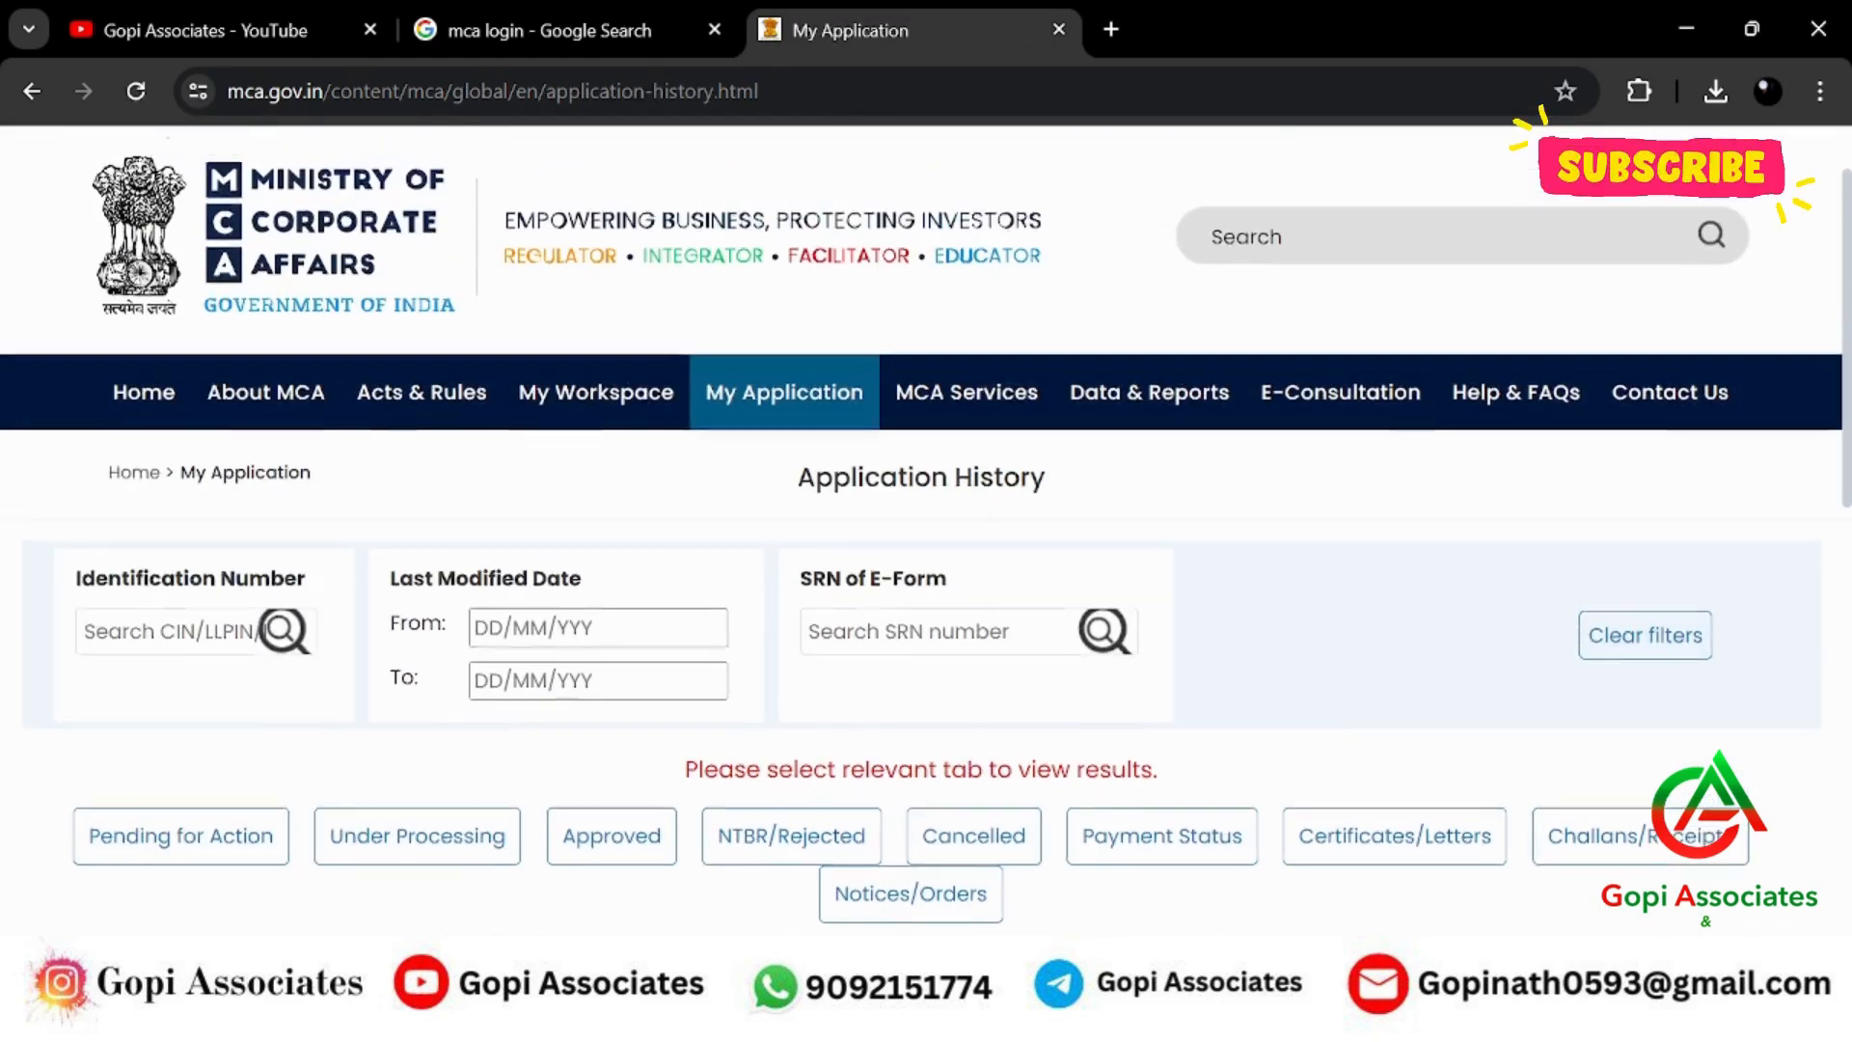
scroll(906, 617, down, 2)
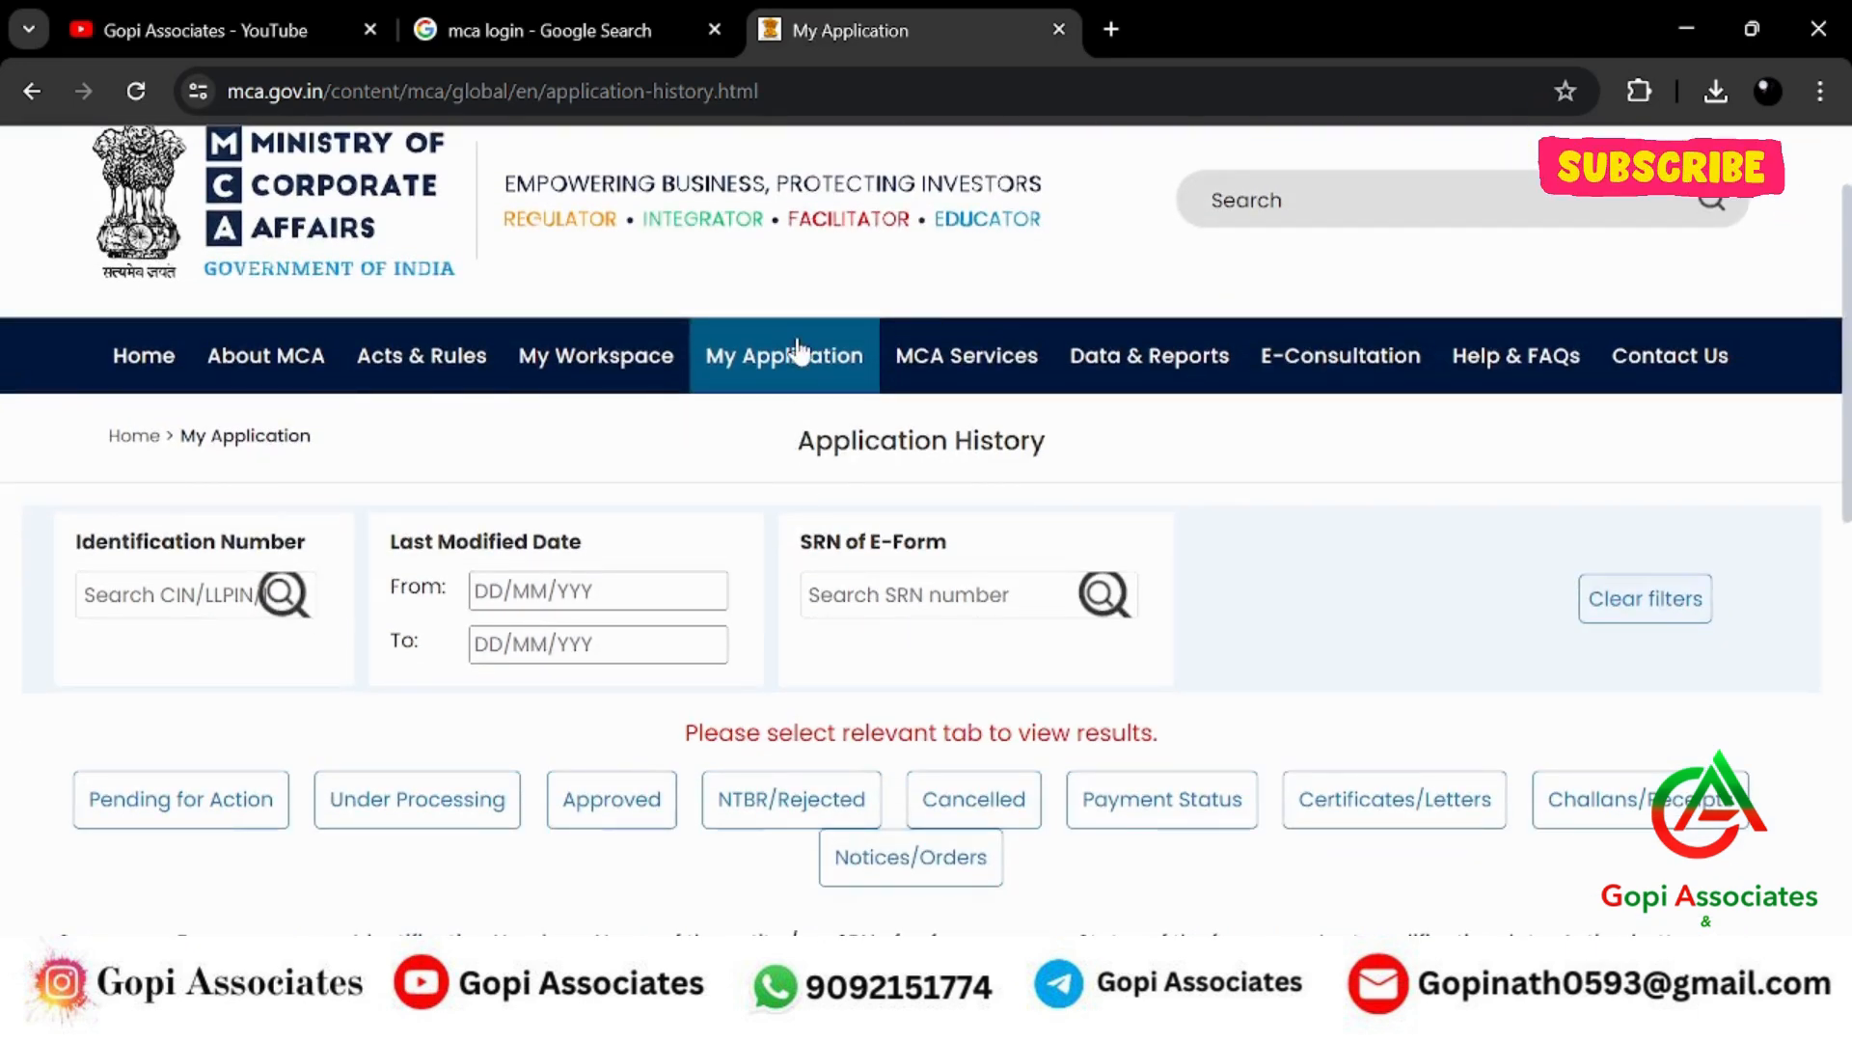
mouse_move(1003, 367)
mouse_move(932, 449)
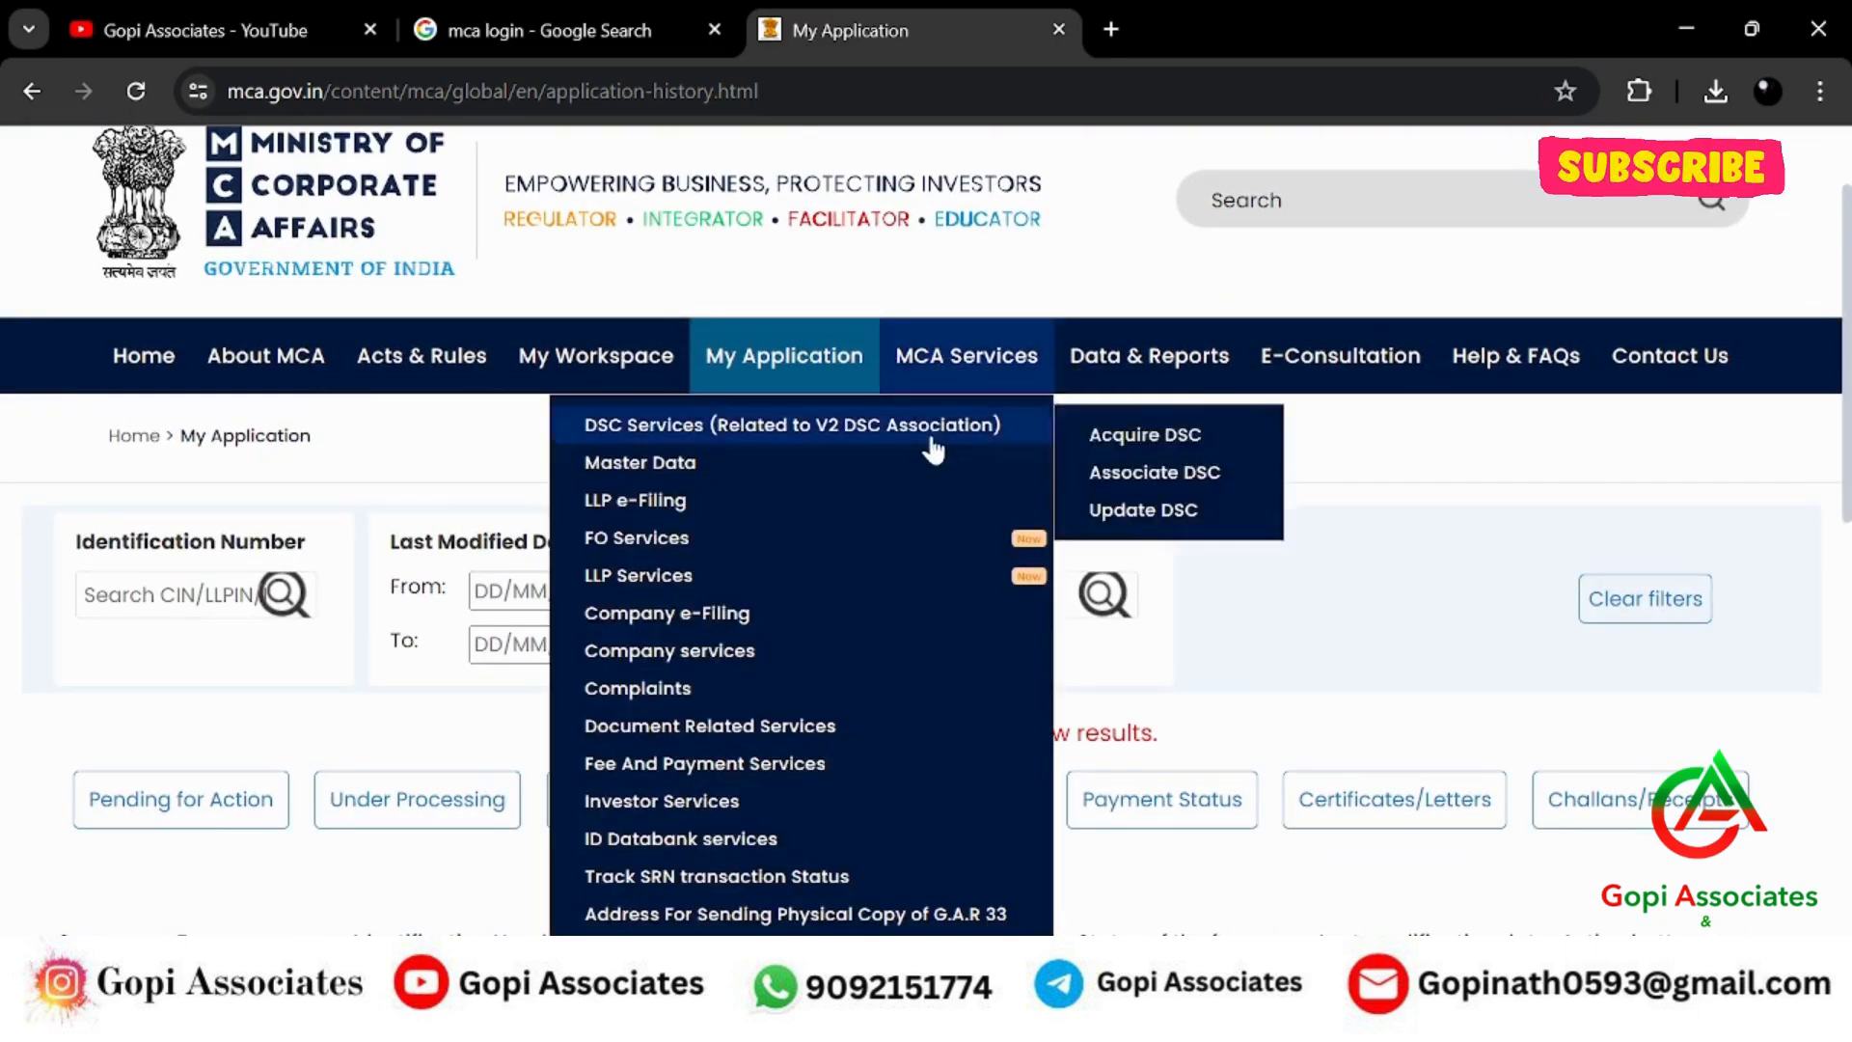
mouse_move(934, 499)
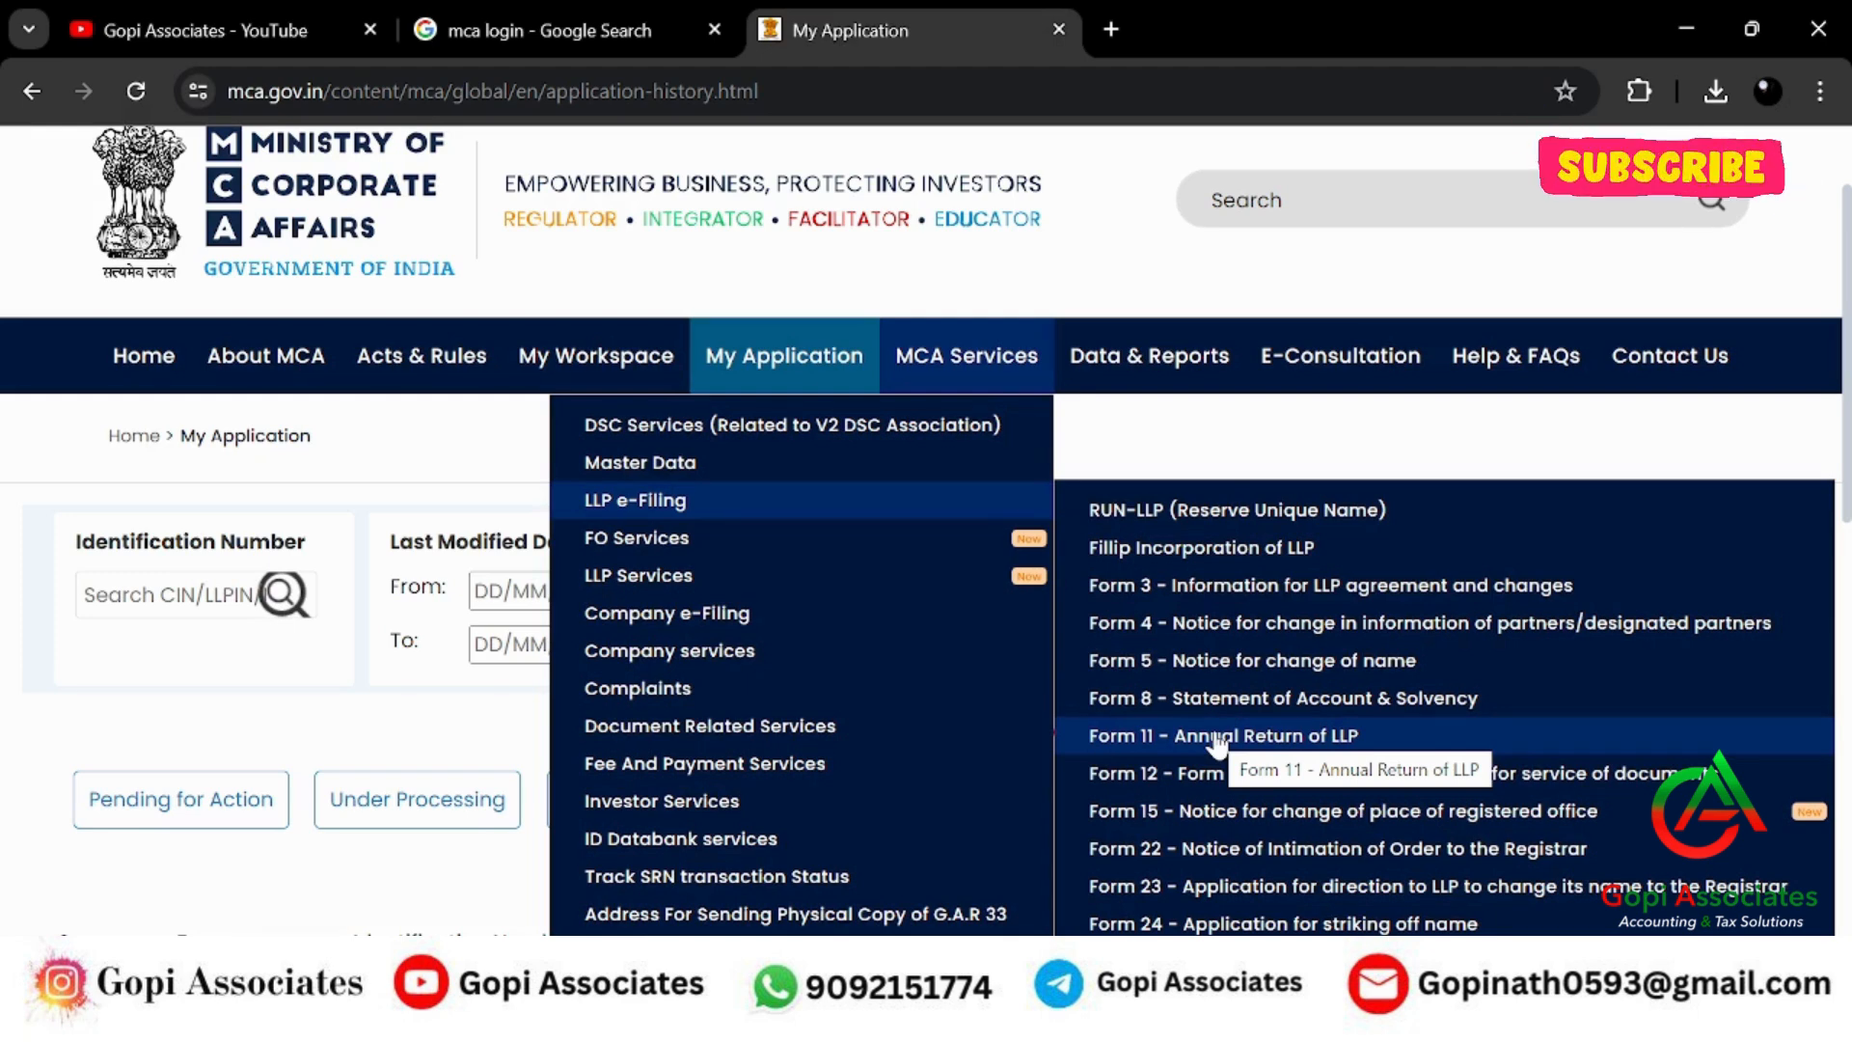
click(1217, 739)
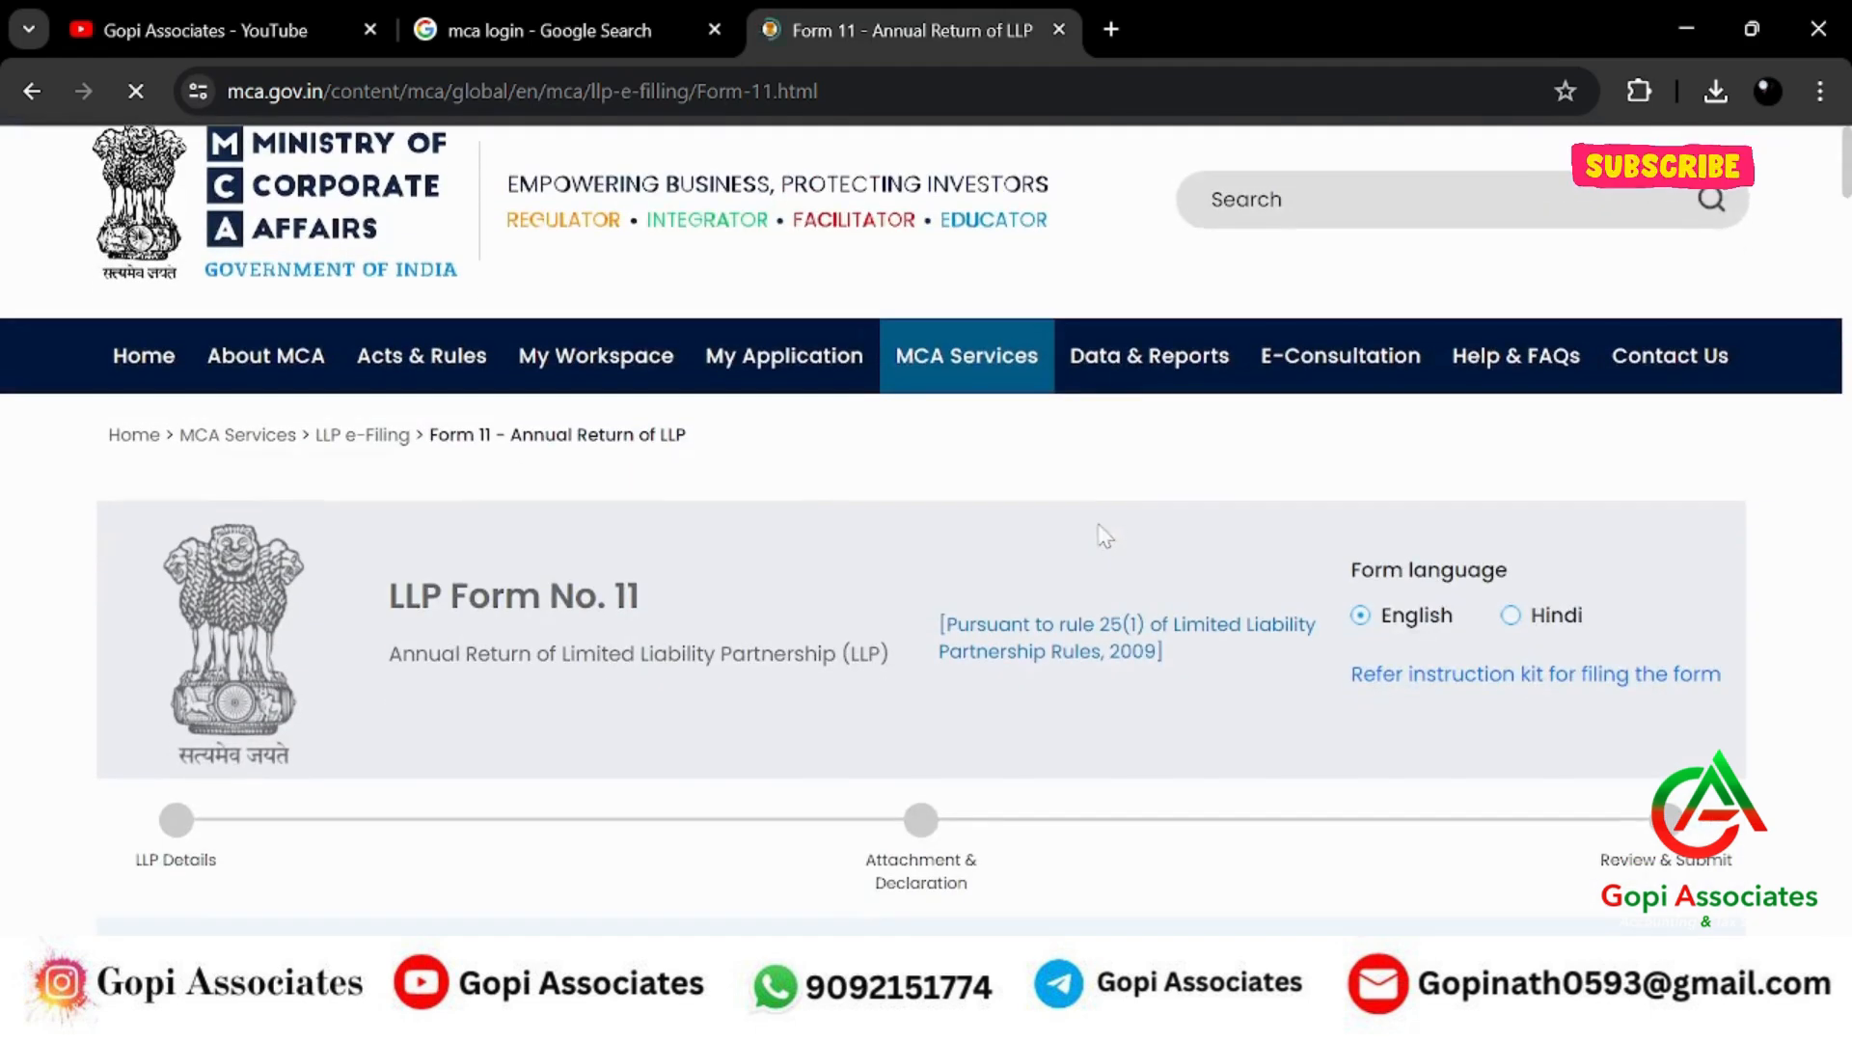
Set the financial year start date to 01/04/2023 using the calendar.
scroll(1102, 530, down, 2)
scroll(1105, 535, down, 6)
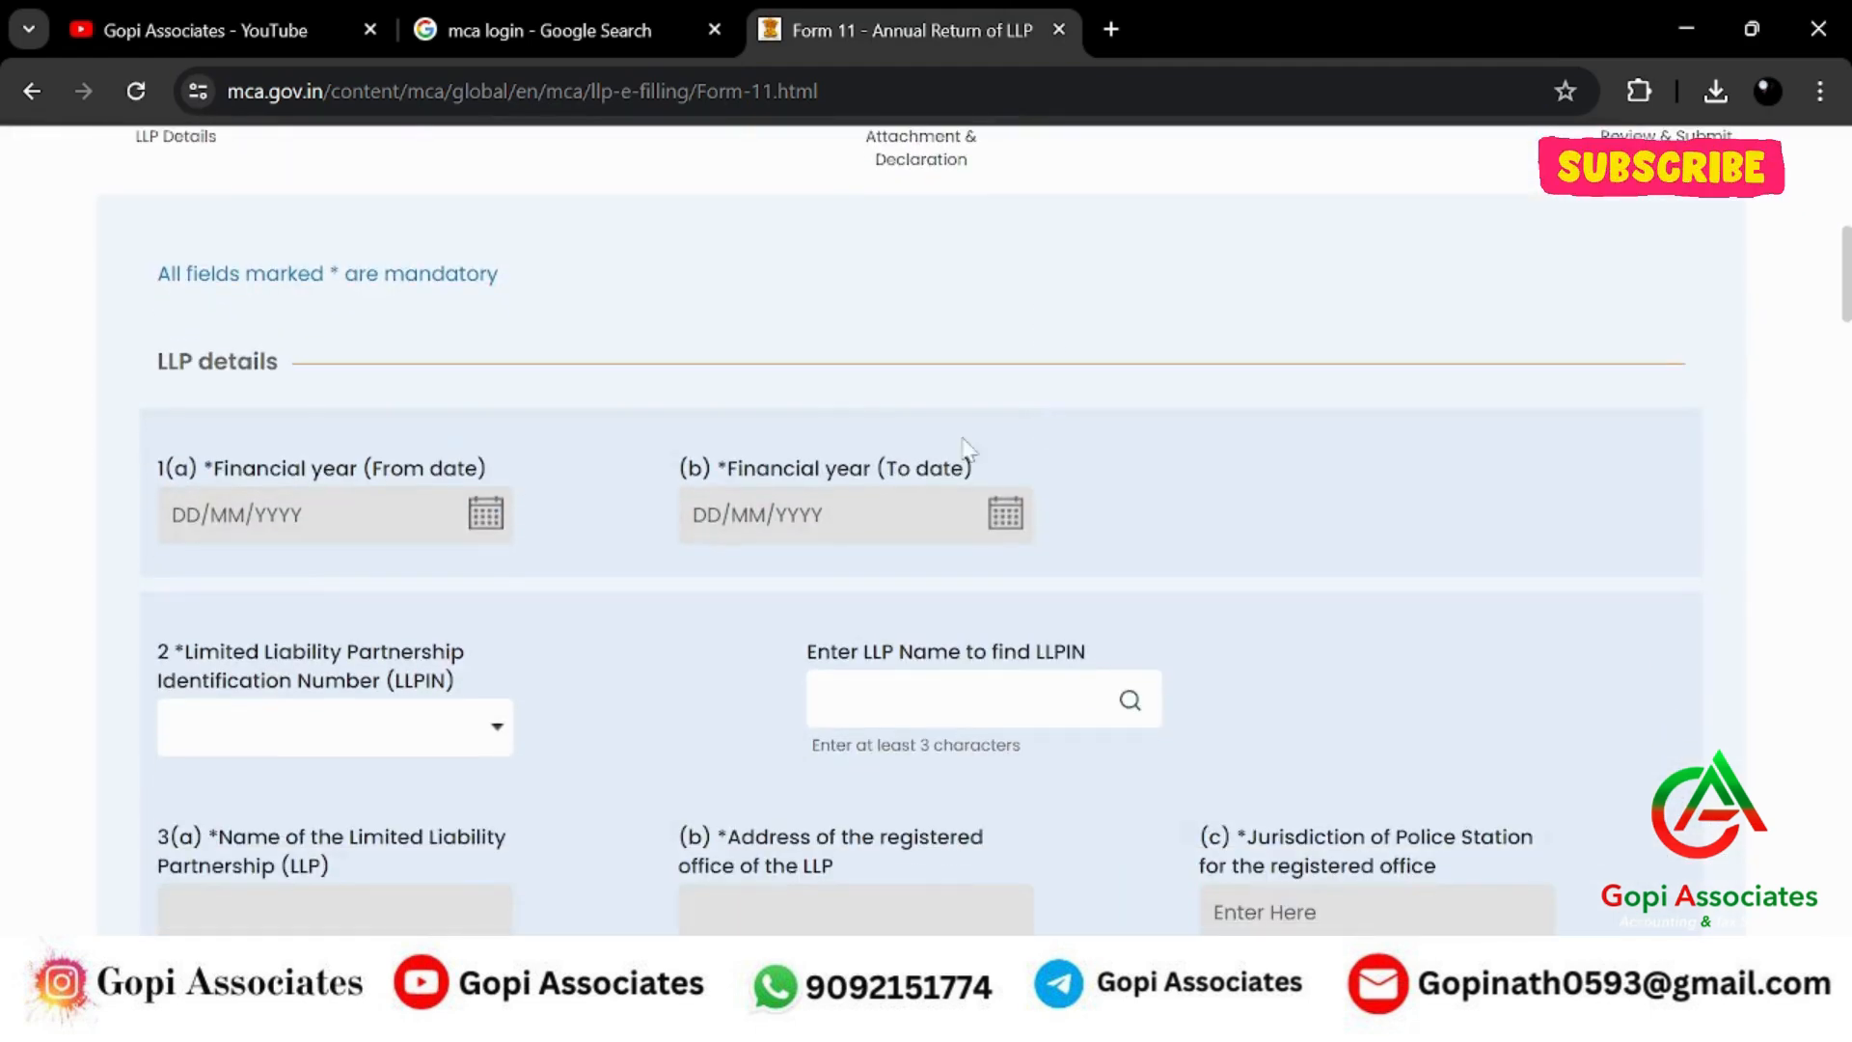
click(488, 514)
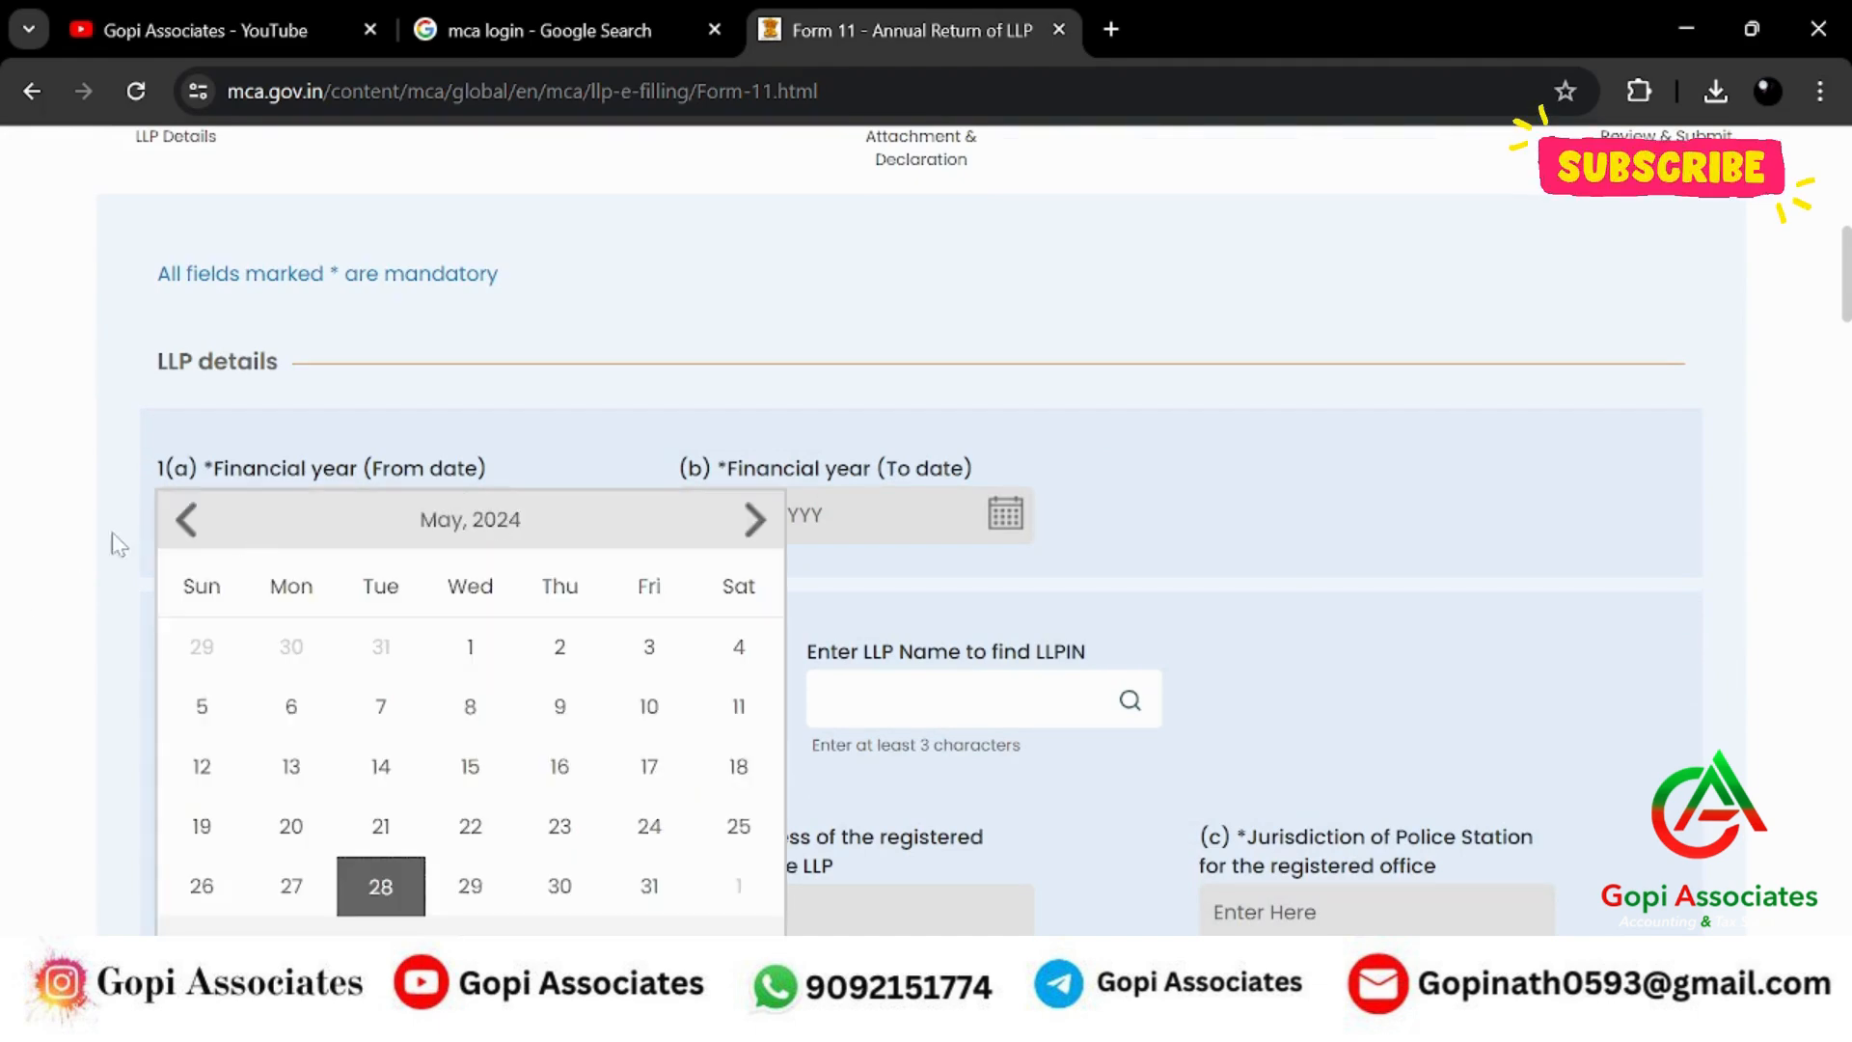
click(190, 520)
click(190, 520)
click(190, 520)
click(190, 520)
click(190, 520)
click(190, 520)
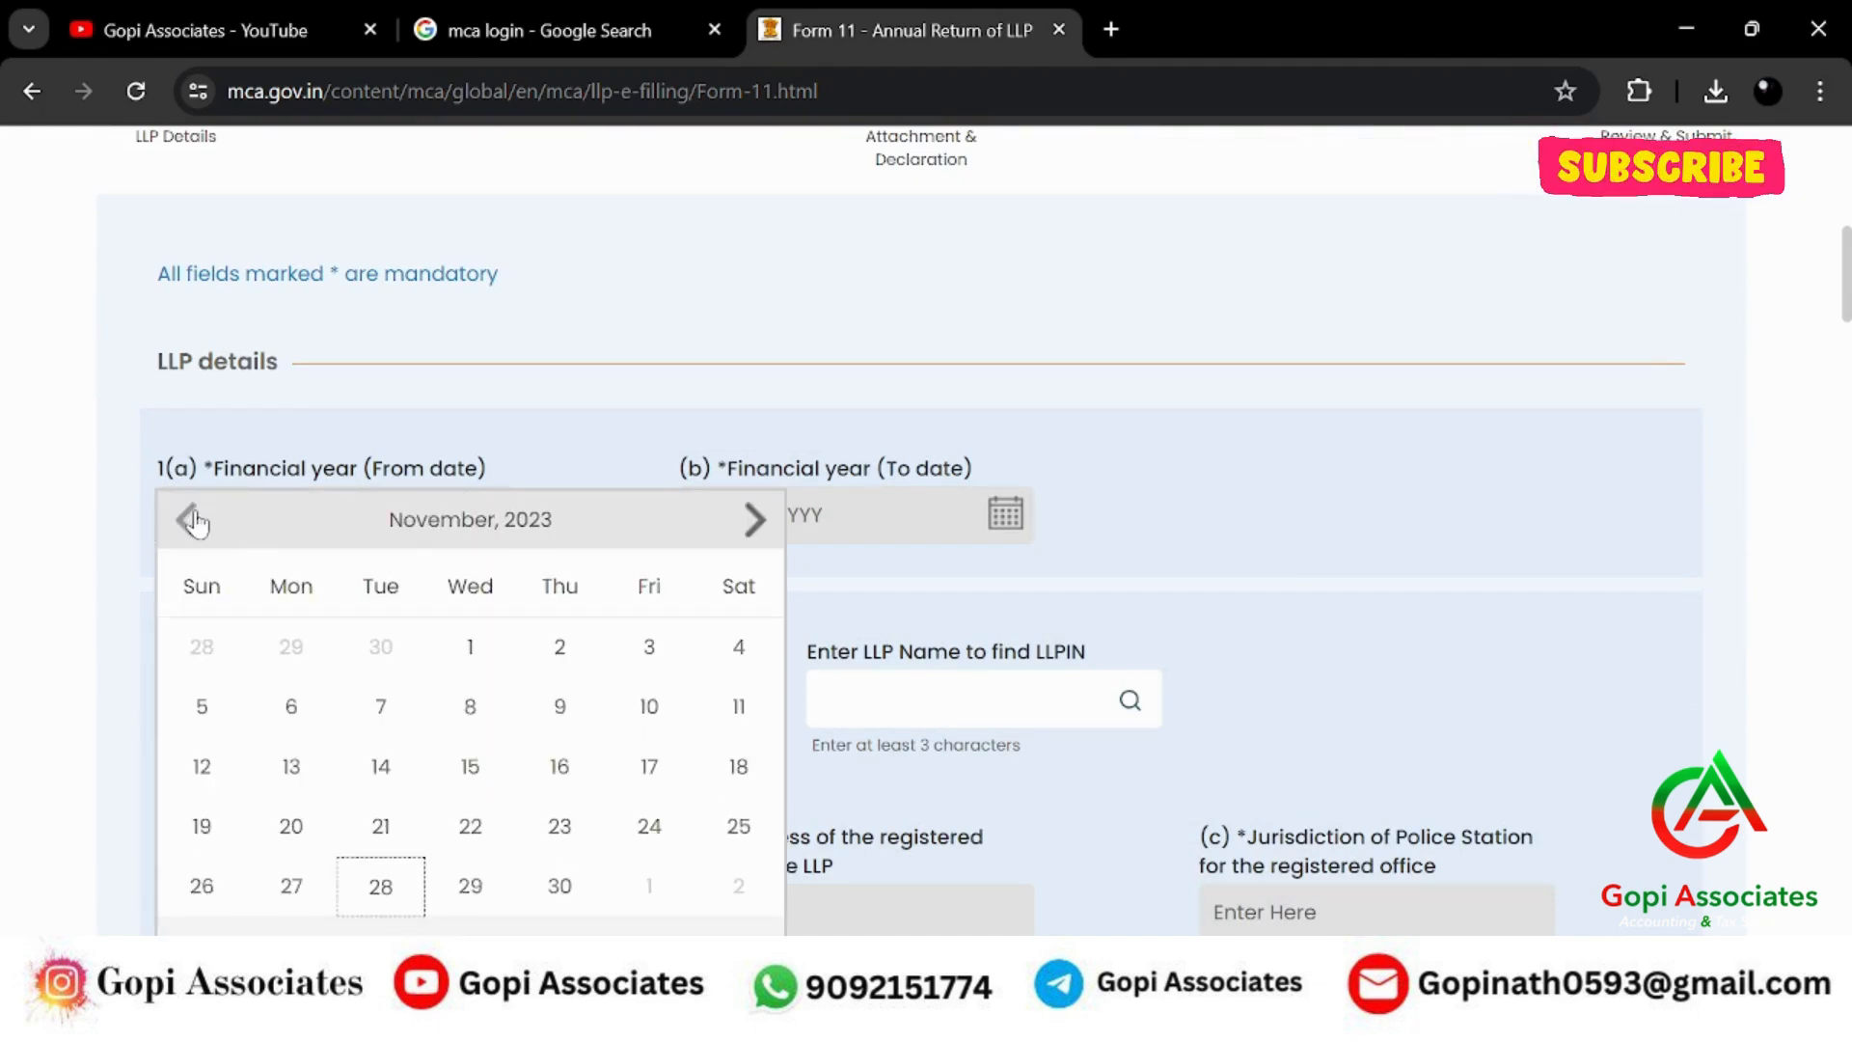
click(190, 520)
click(190, 520)
click(190, 520)
click(190, 520)
click(190, 520)
click(190, 520)
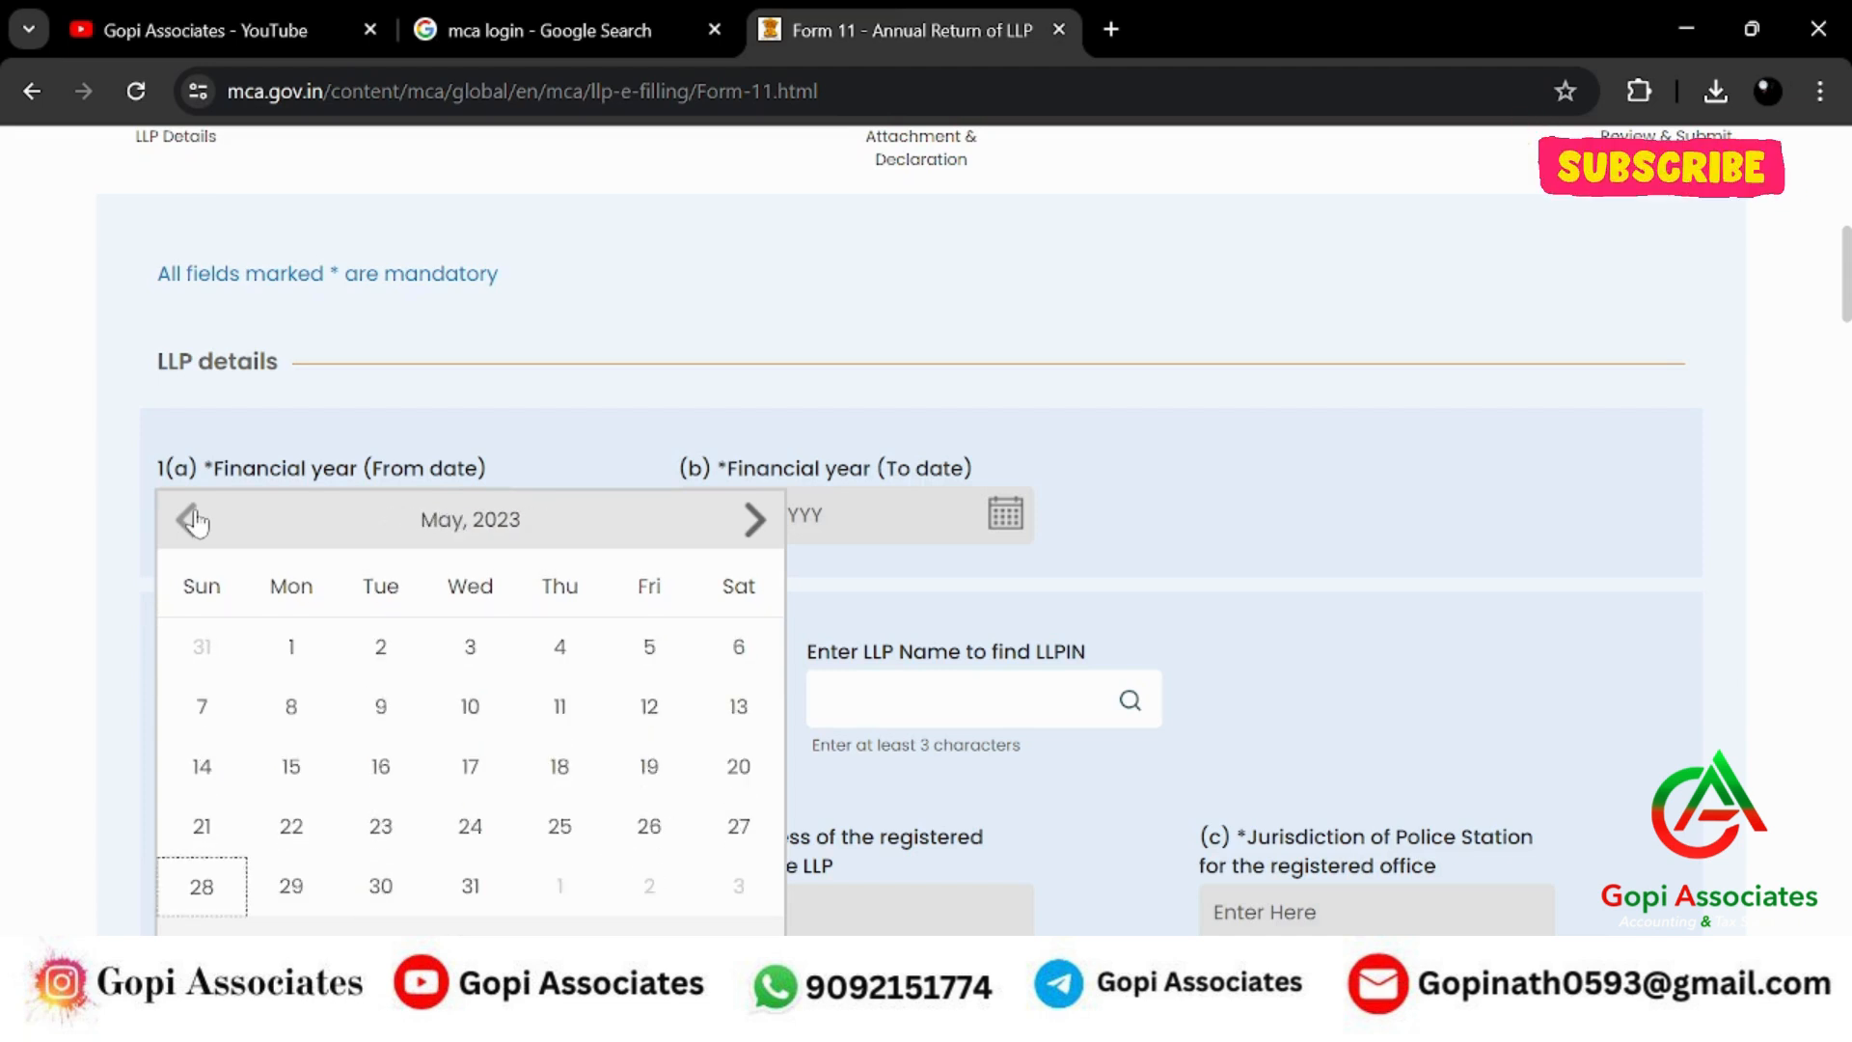
click(190, 520)
click(739, 637)
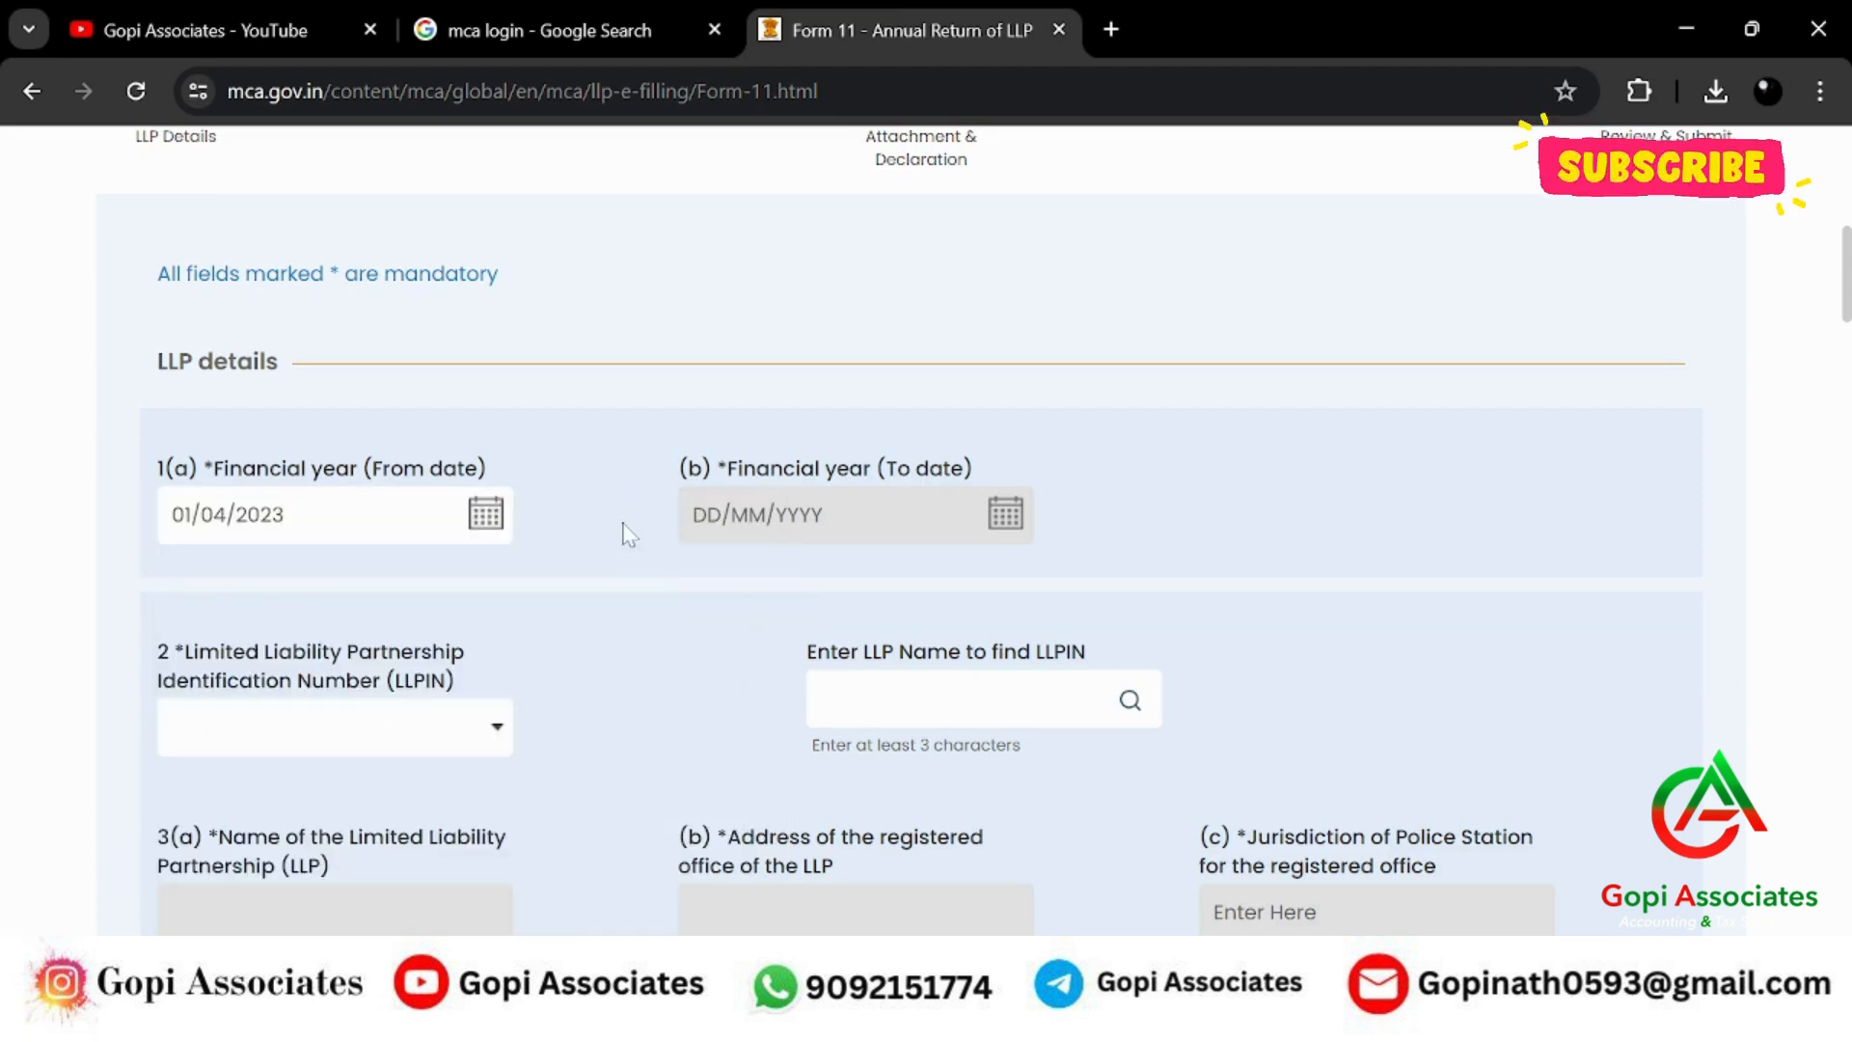
click(479, 514)
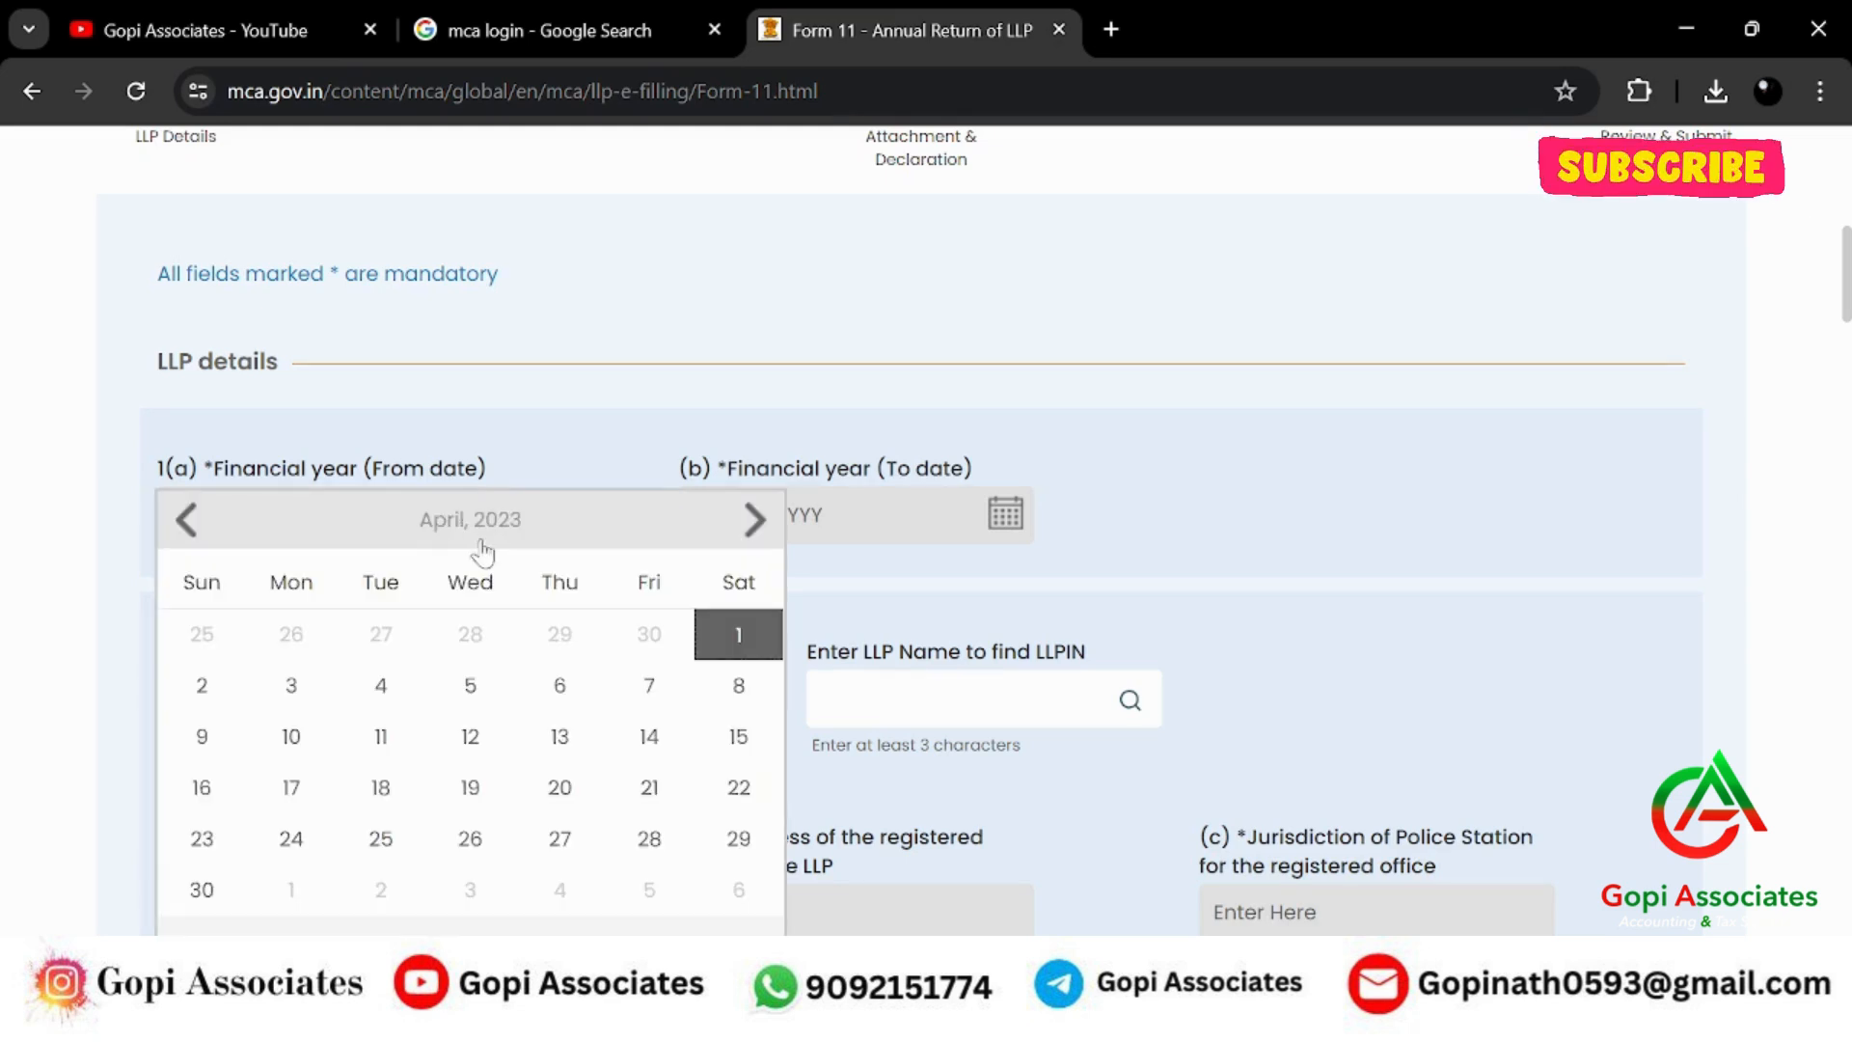
click(737, 634)
Set the financial year end date to 31/03/2024.
click(999, 514)
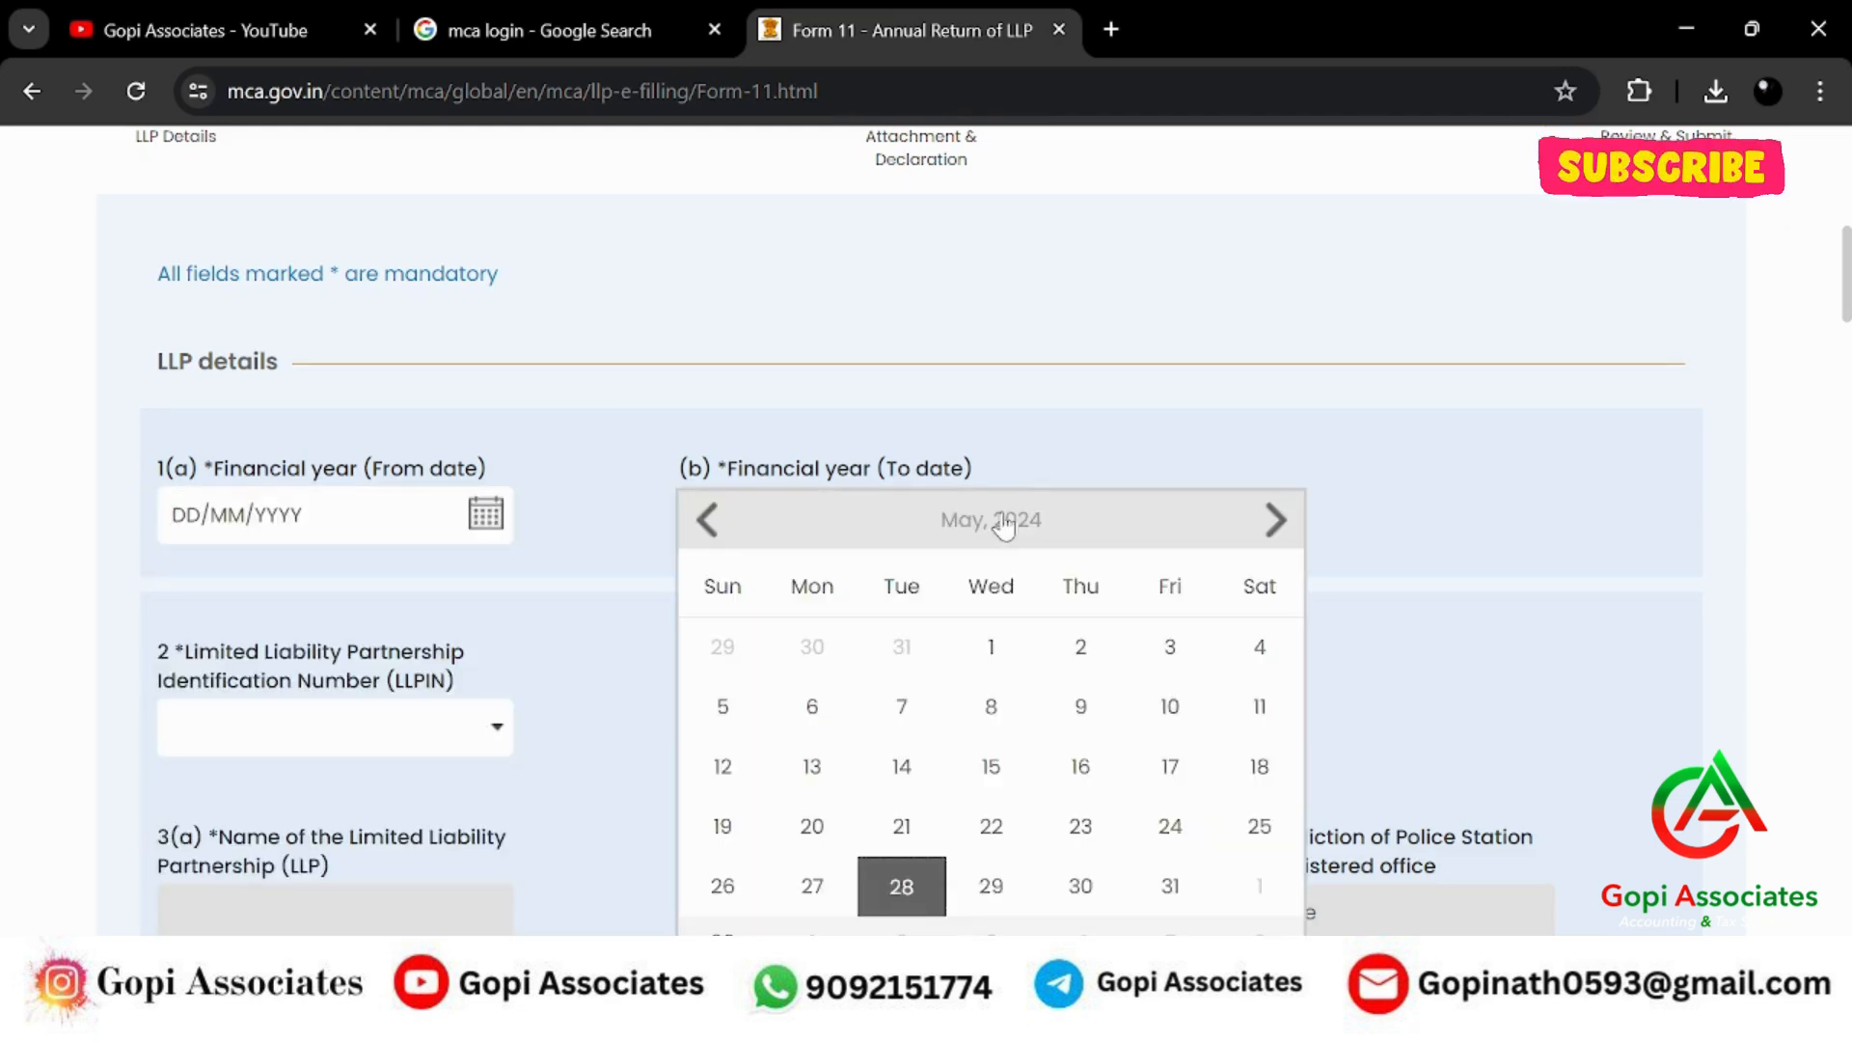
click(707, 519)
click(708, 519)
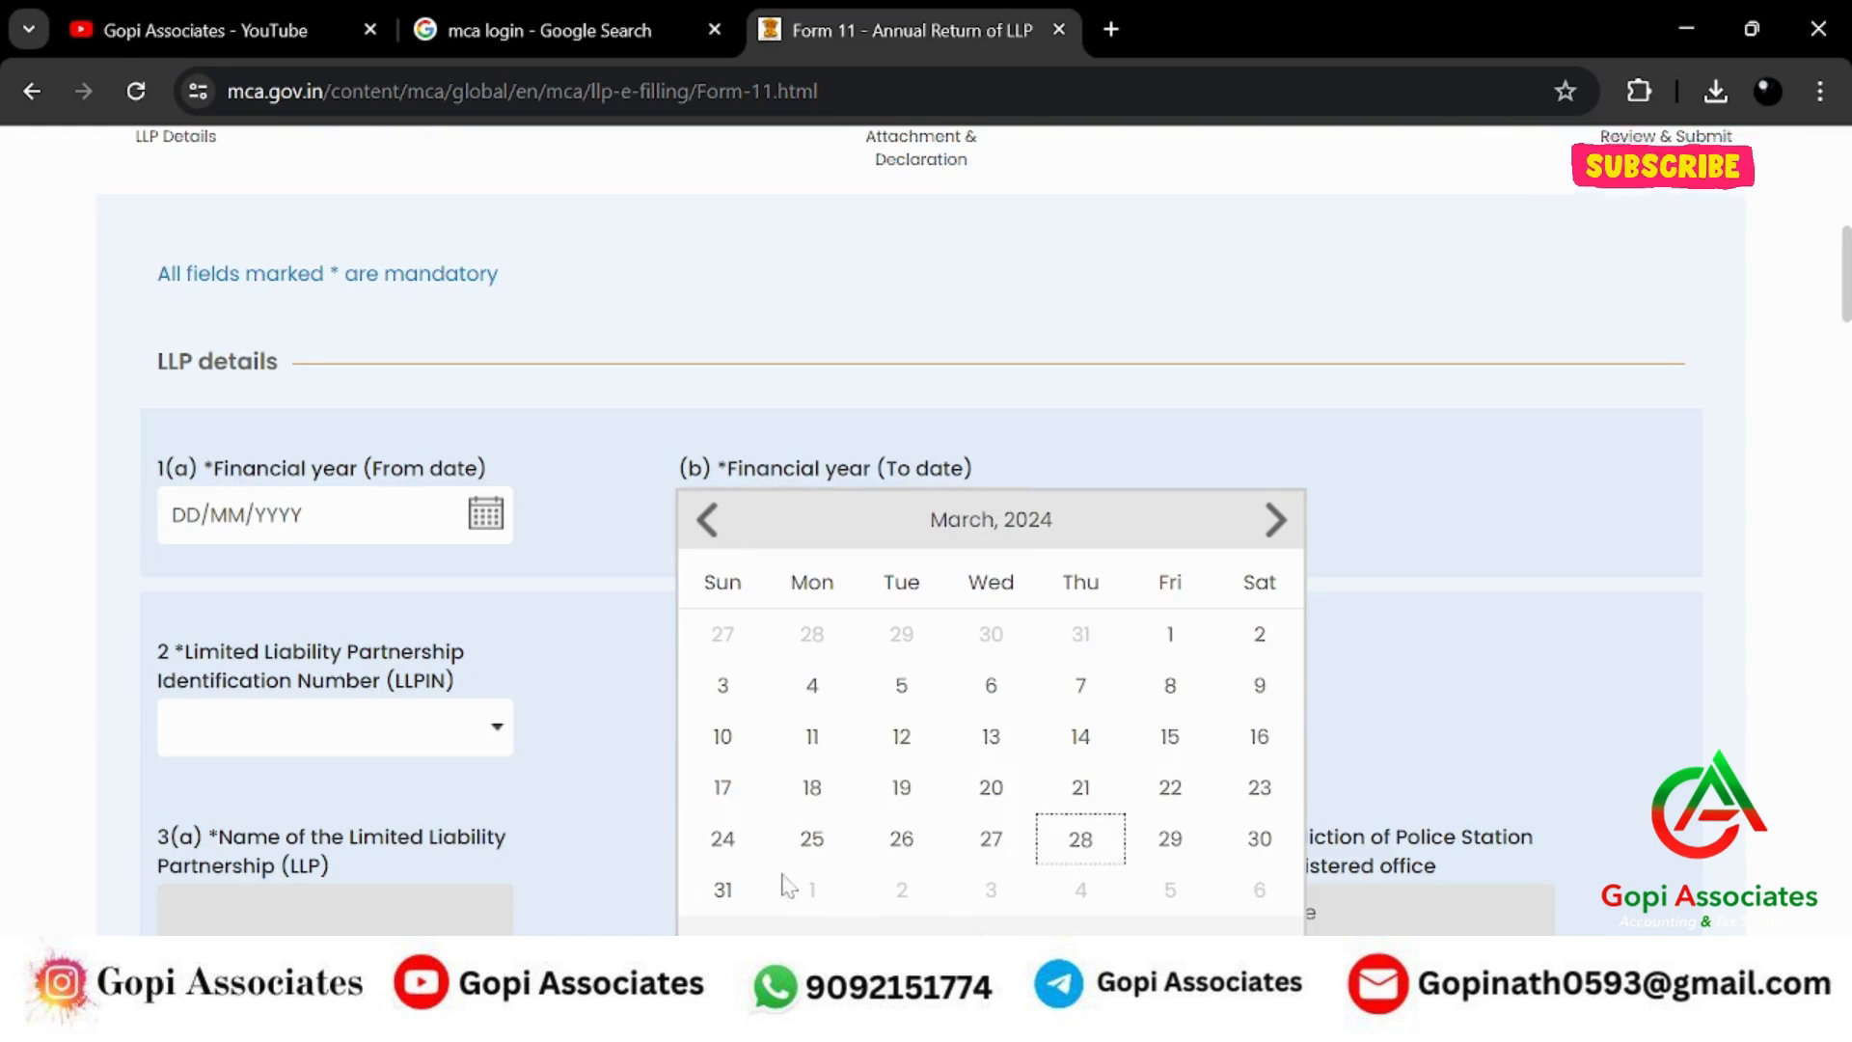
click(722, 889)
scroll(548, 425, down, 4)
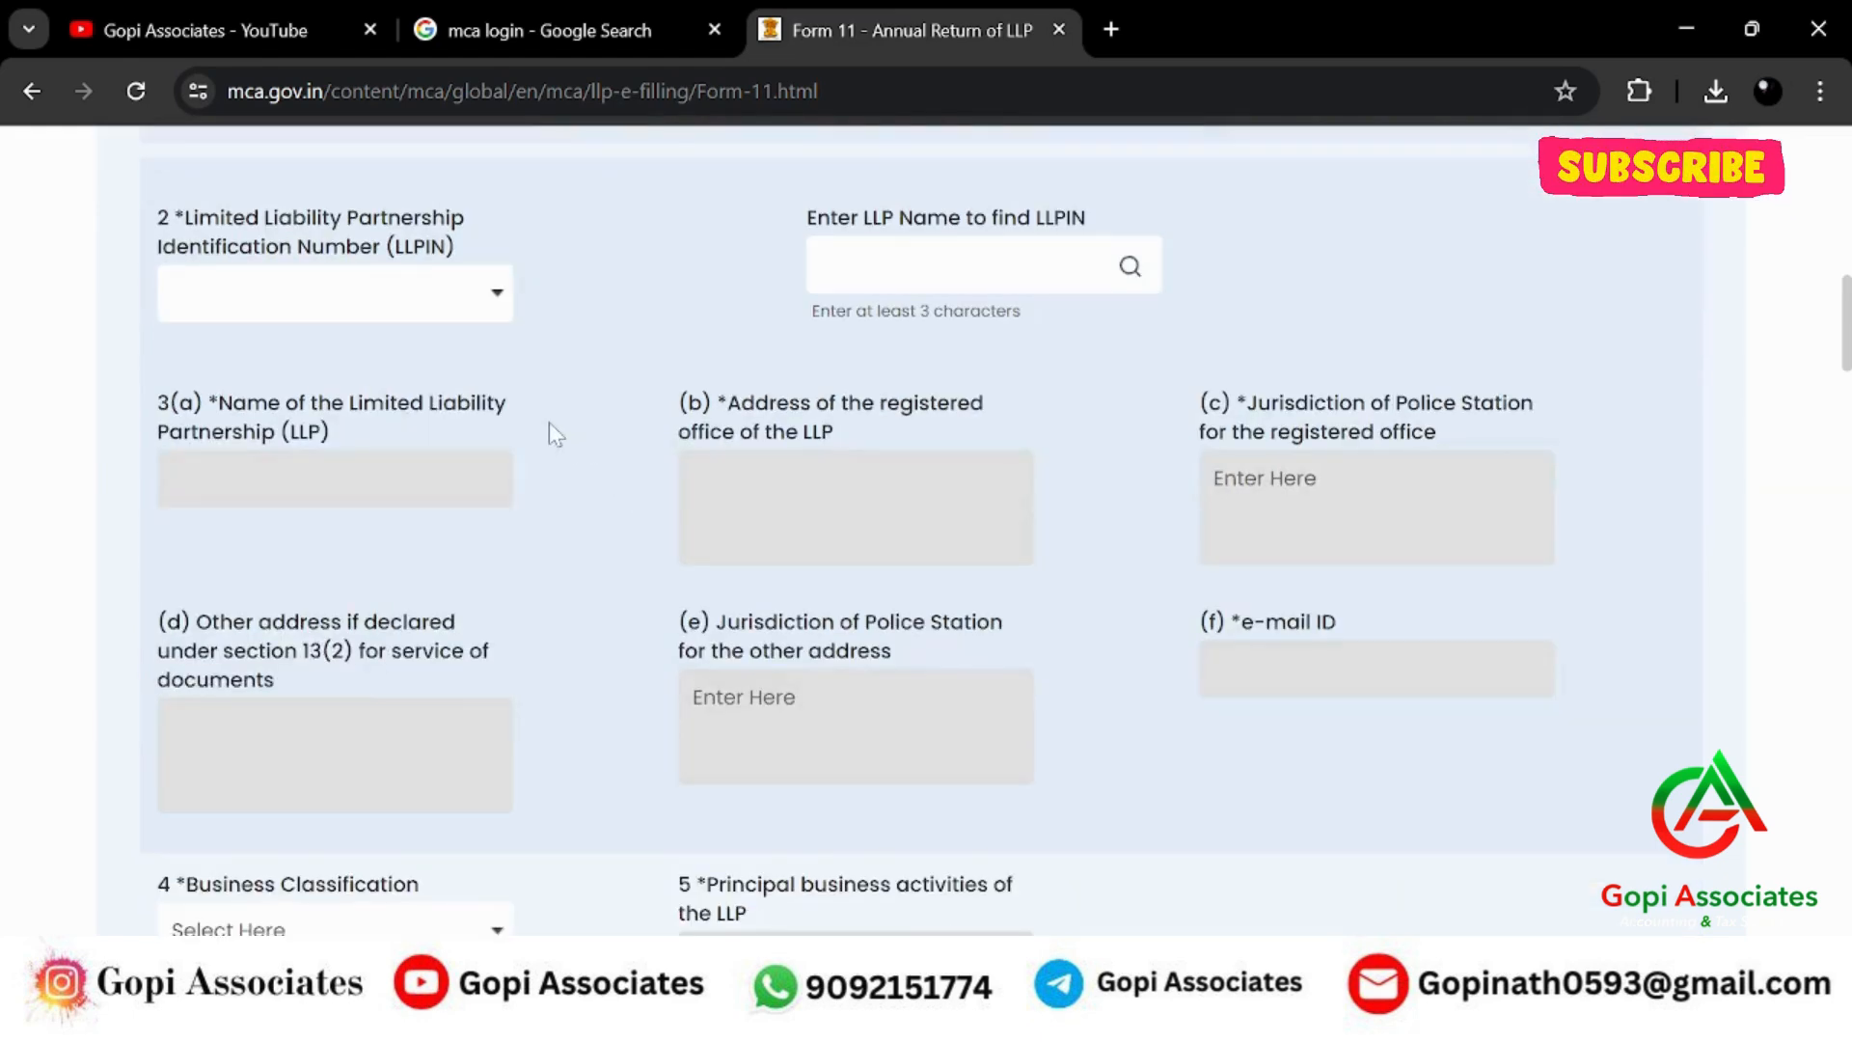
Choose LLPIN AAZ-0118 to auto-fill the LLP's details, then re-enter the 31/03/2024 end date.
click(444, 294)
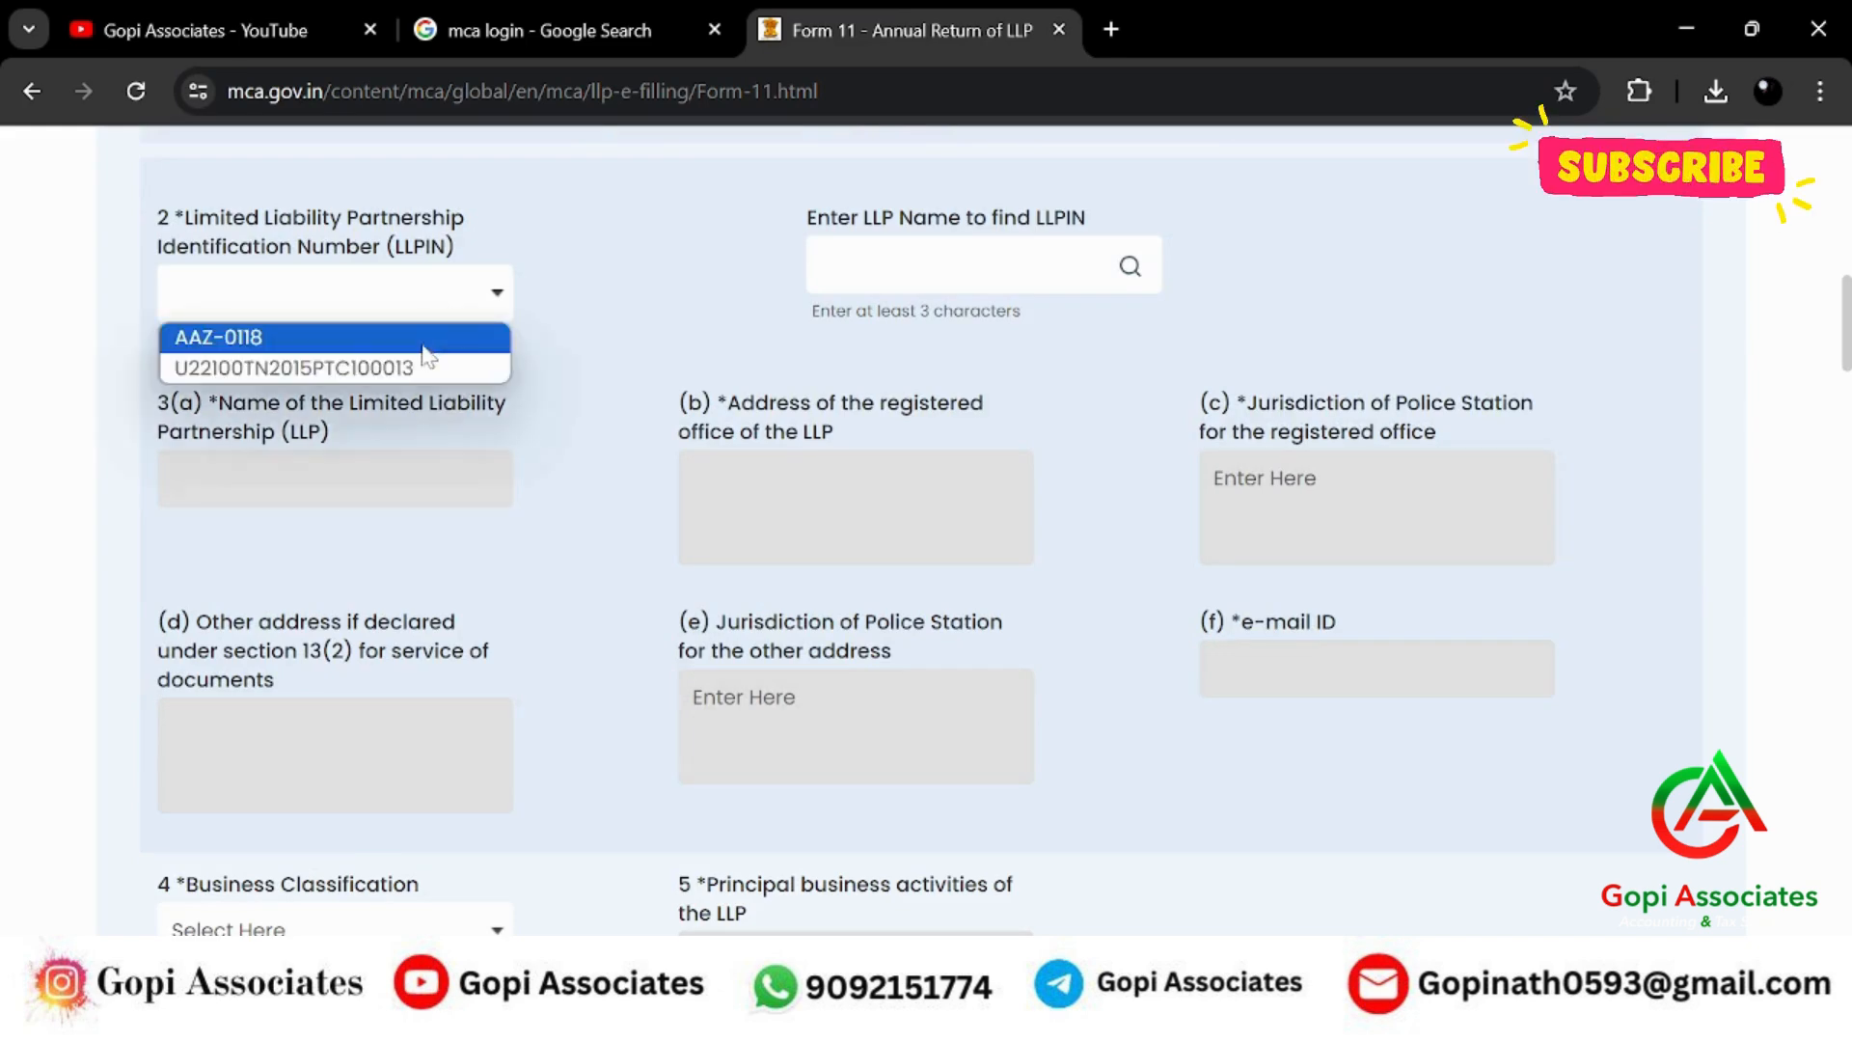
click(425, 337)
scroll(649, 425, down, 1)
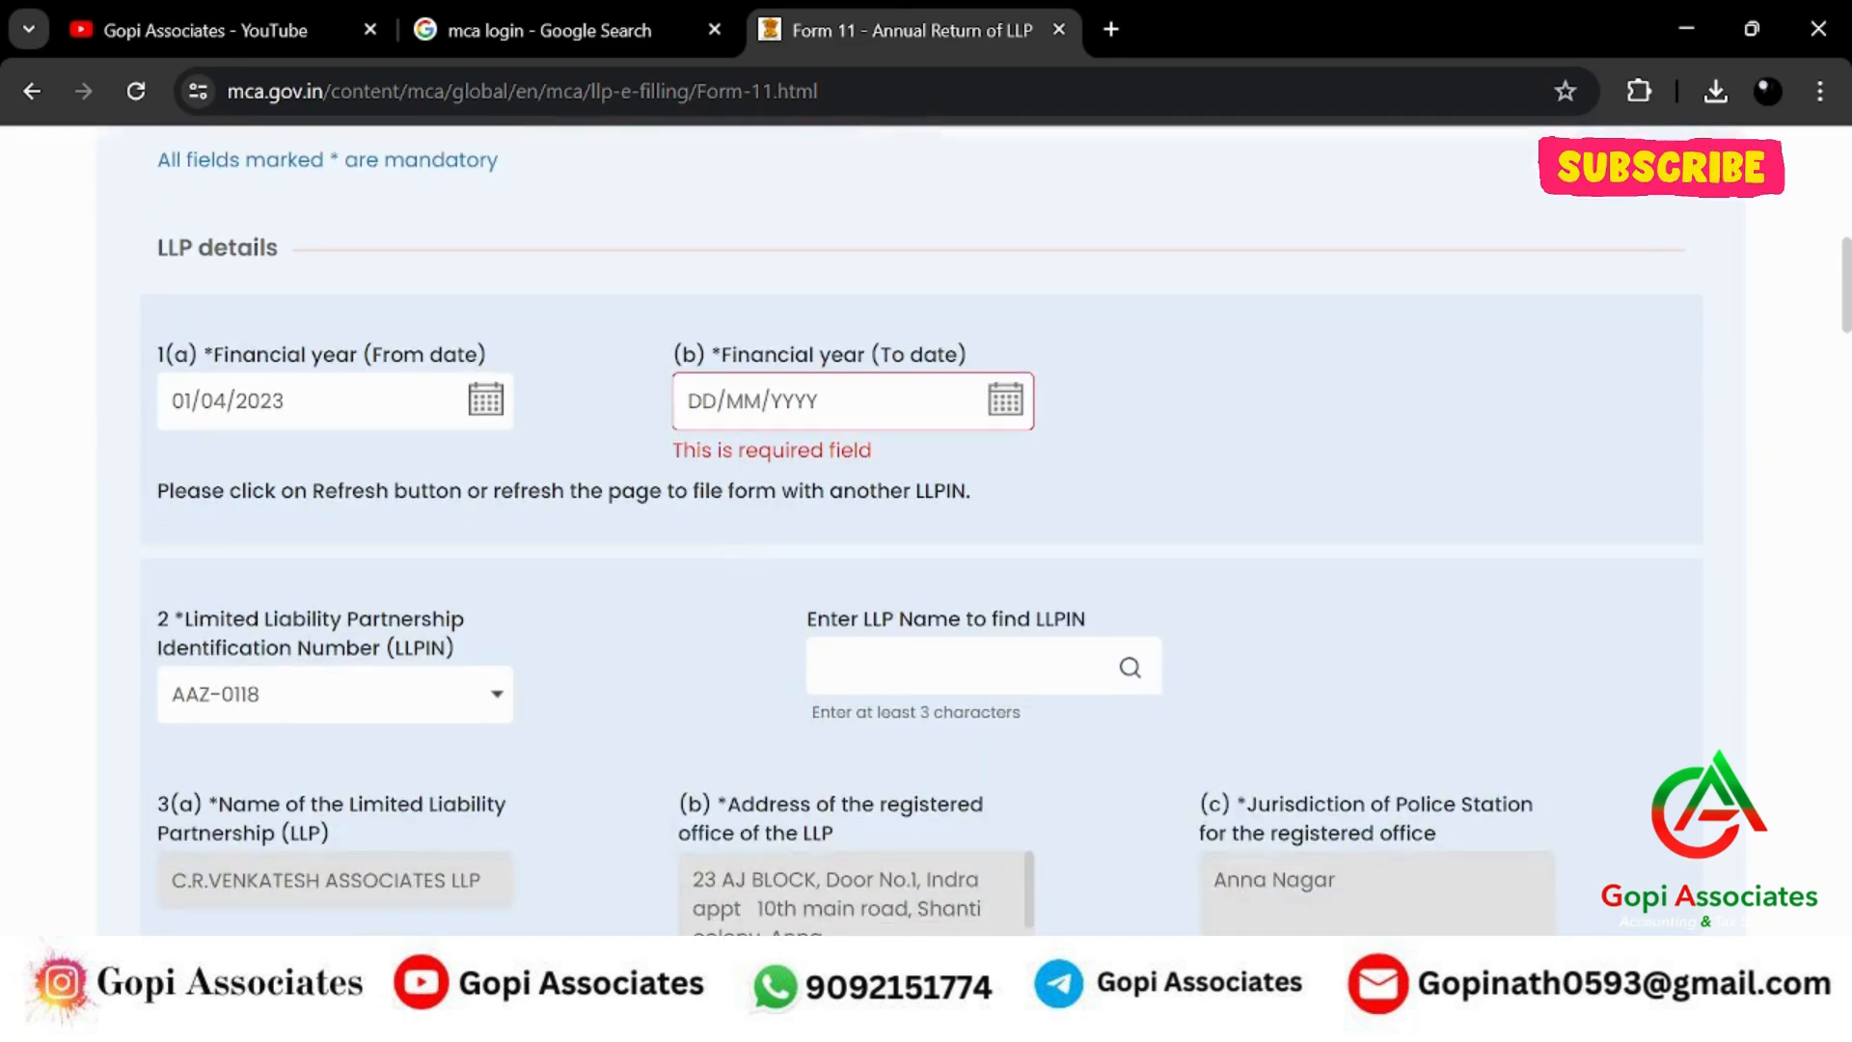
click(1005, 400)
click(715, 827)
click(1199, 396)
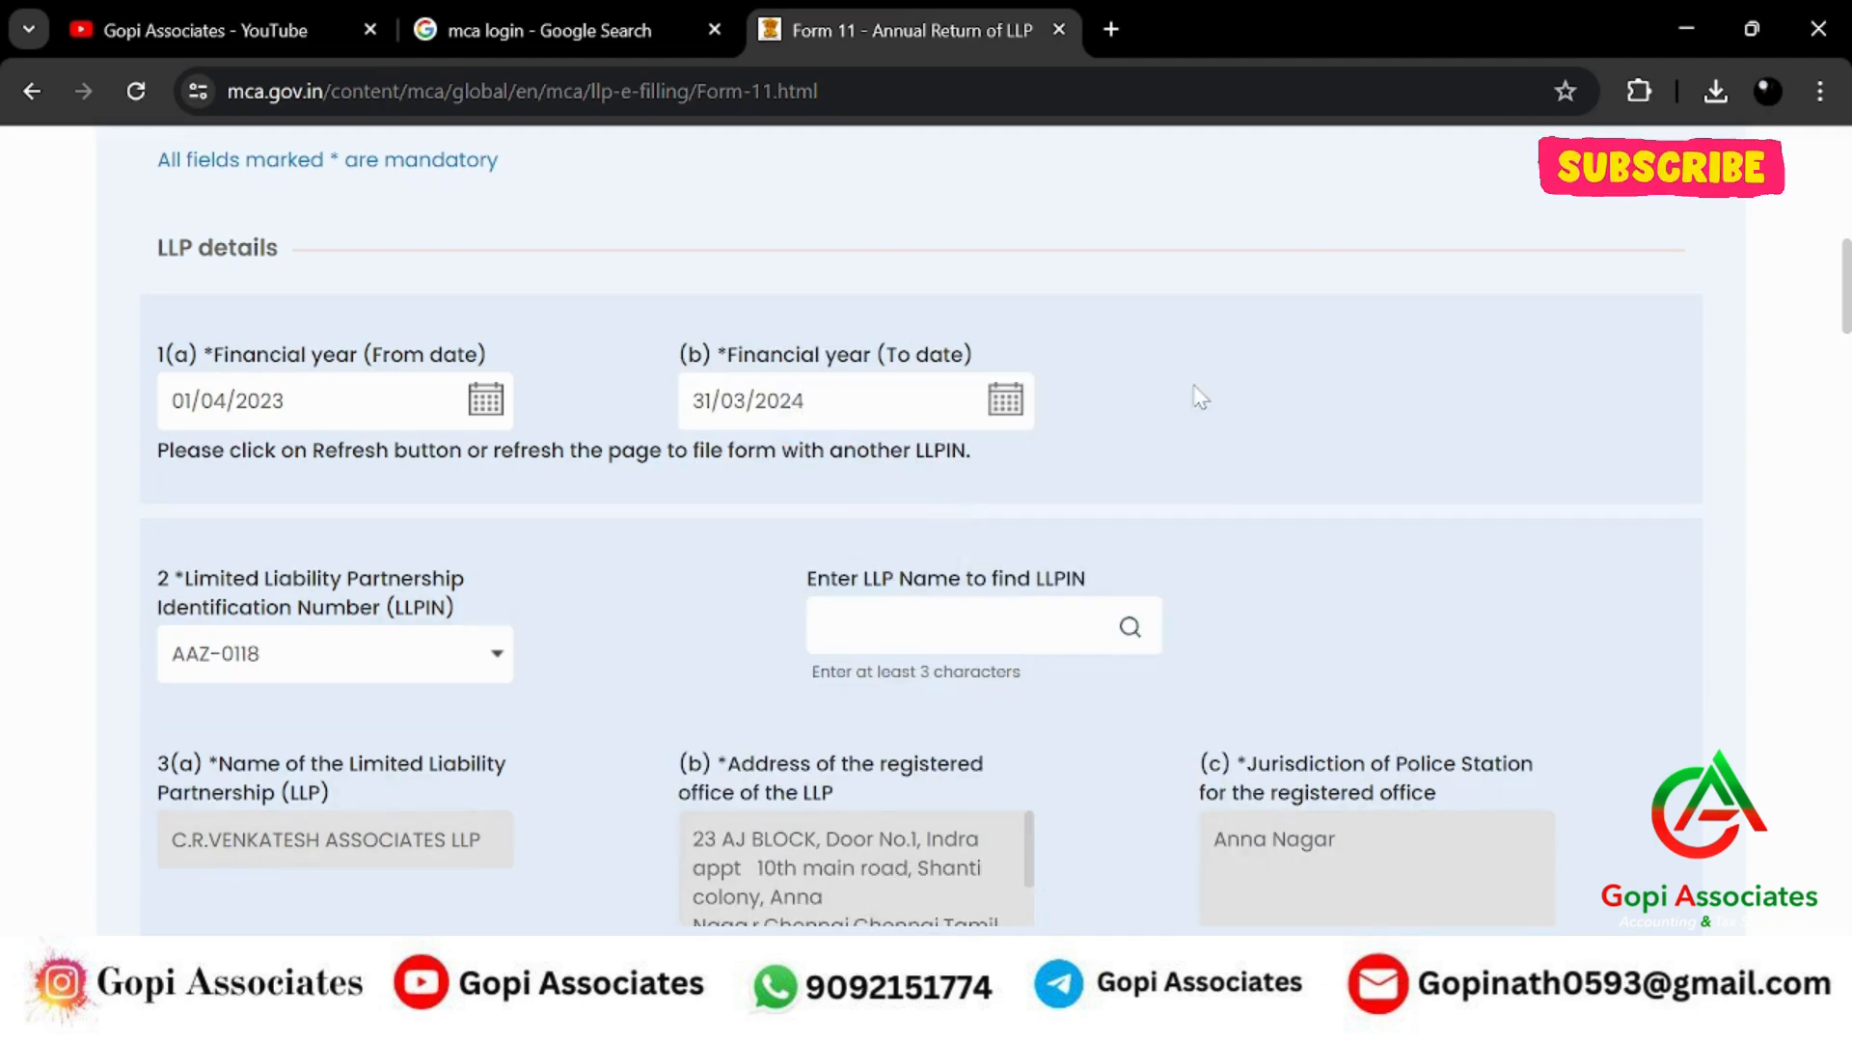
scroll(396, 449, down, 7)
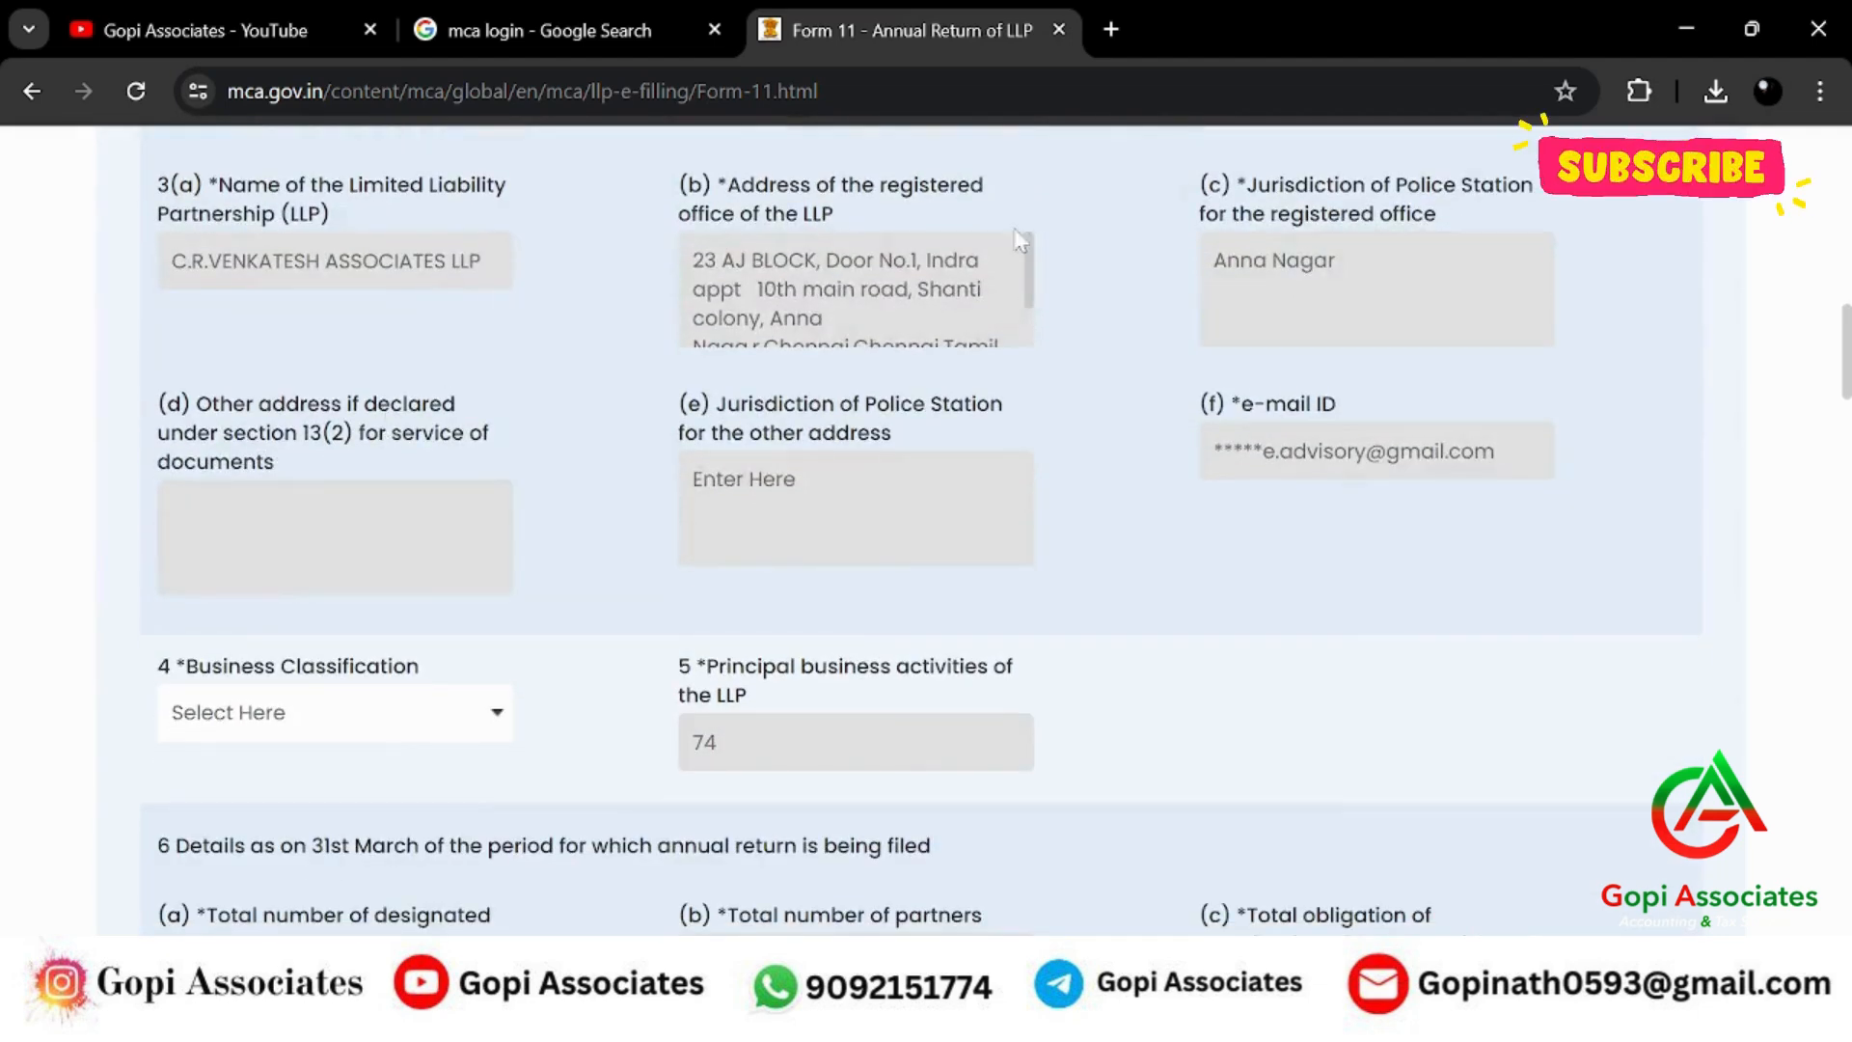
scroll(684, 327, down, 1)
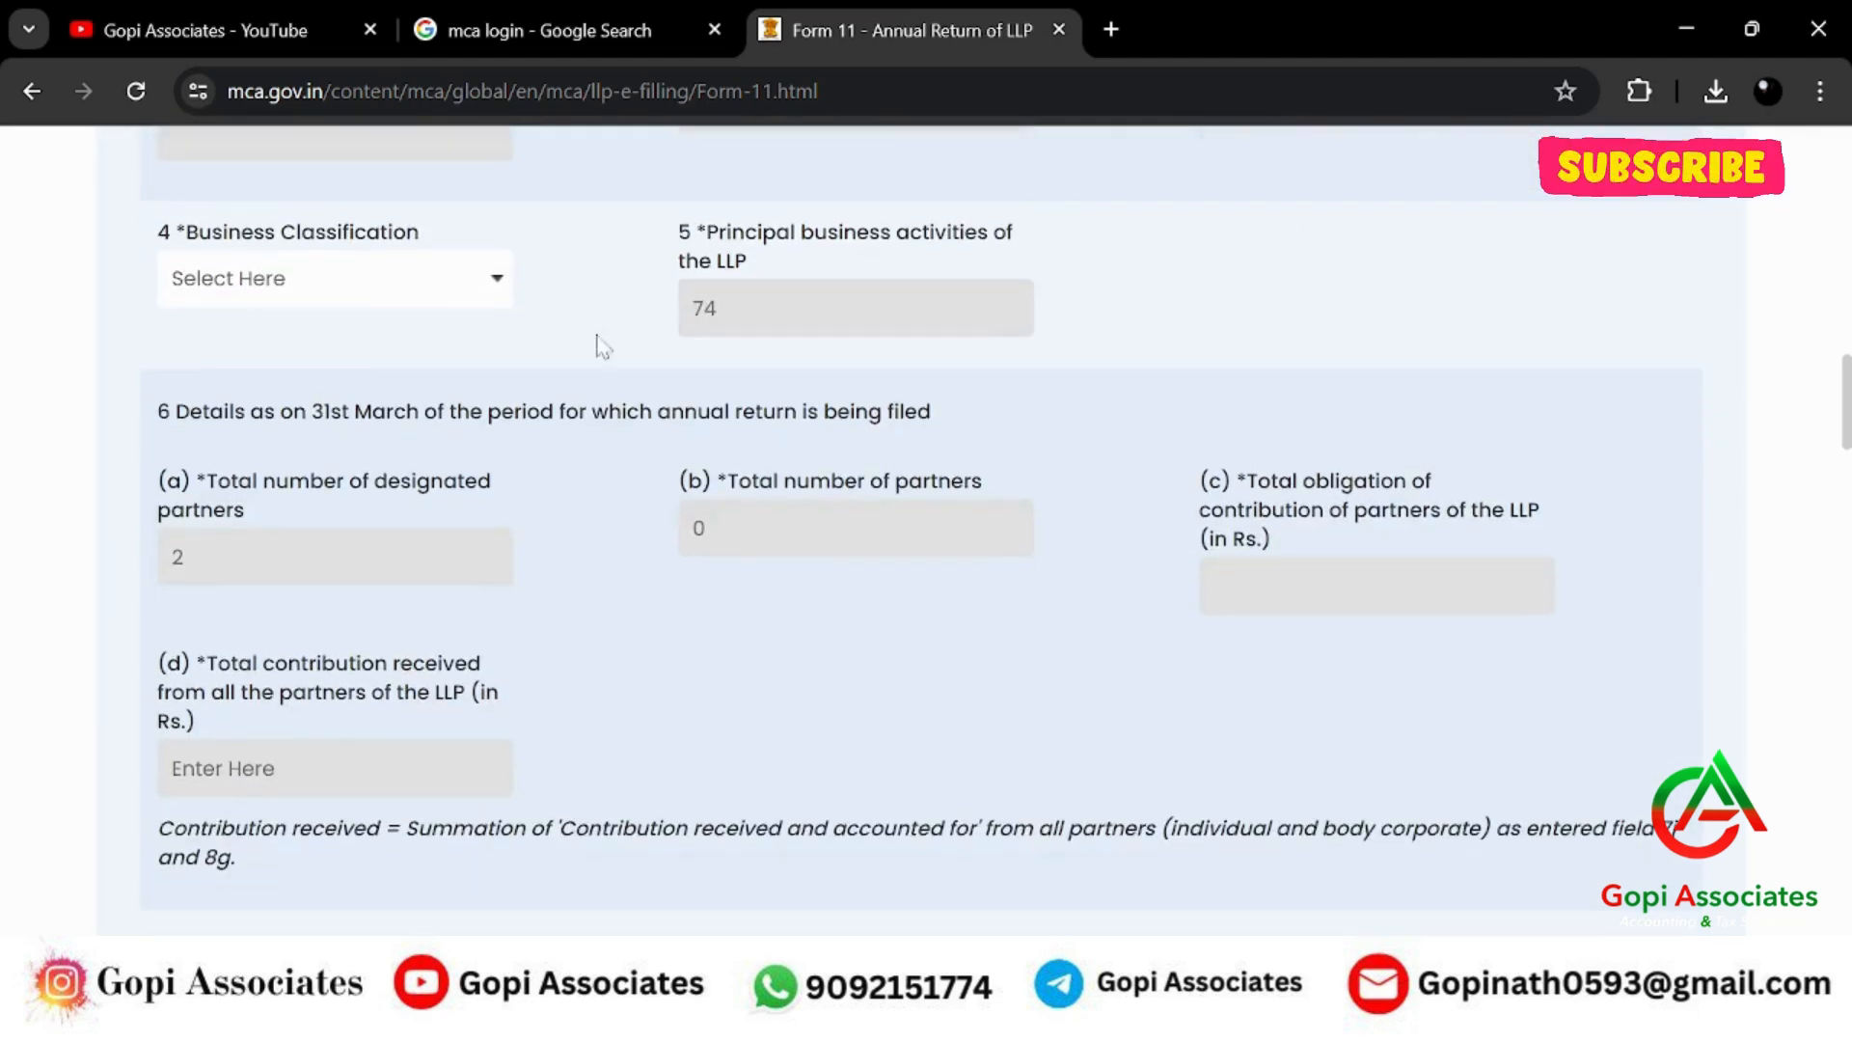
scroll(577, 331, up, 1)
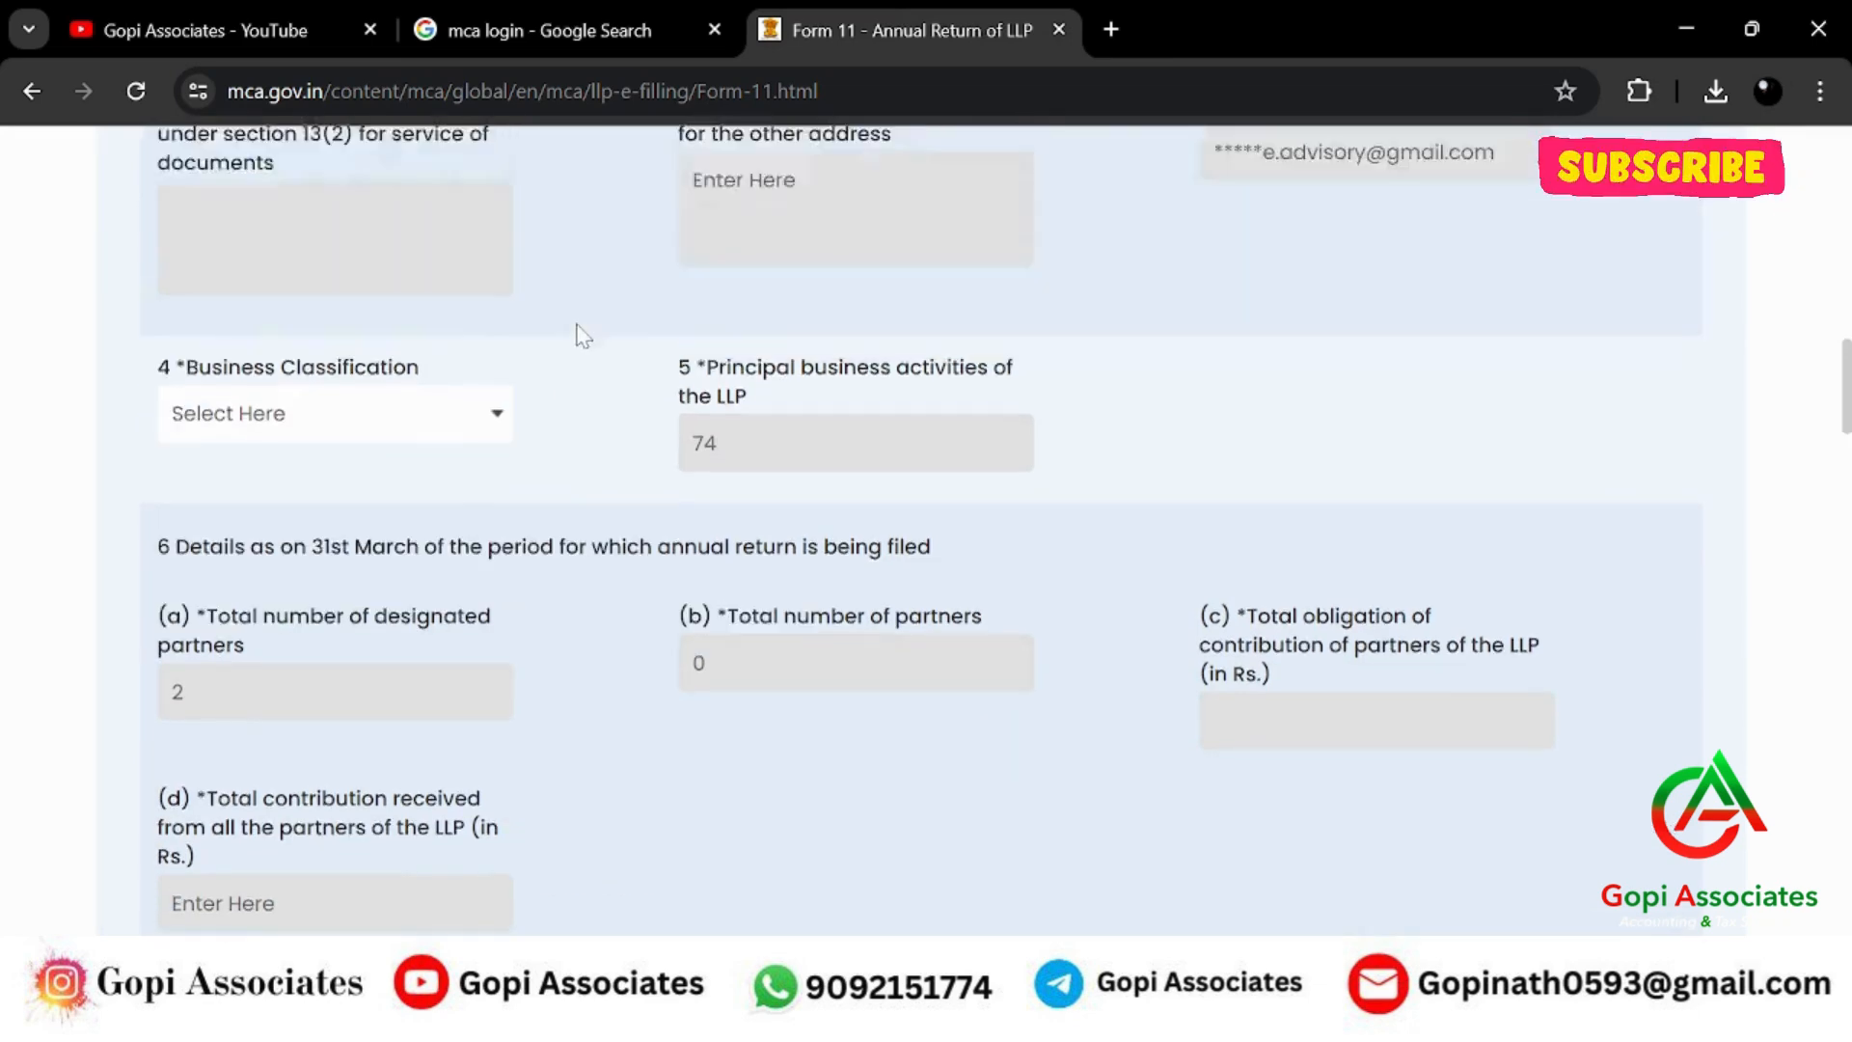
scroll(579, 331, down, 1)
scroll(578, 337, up, 1)
click(402, 426)
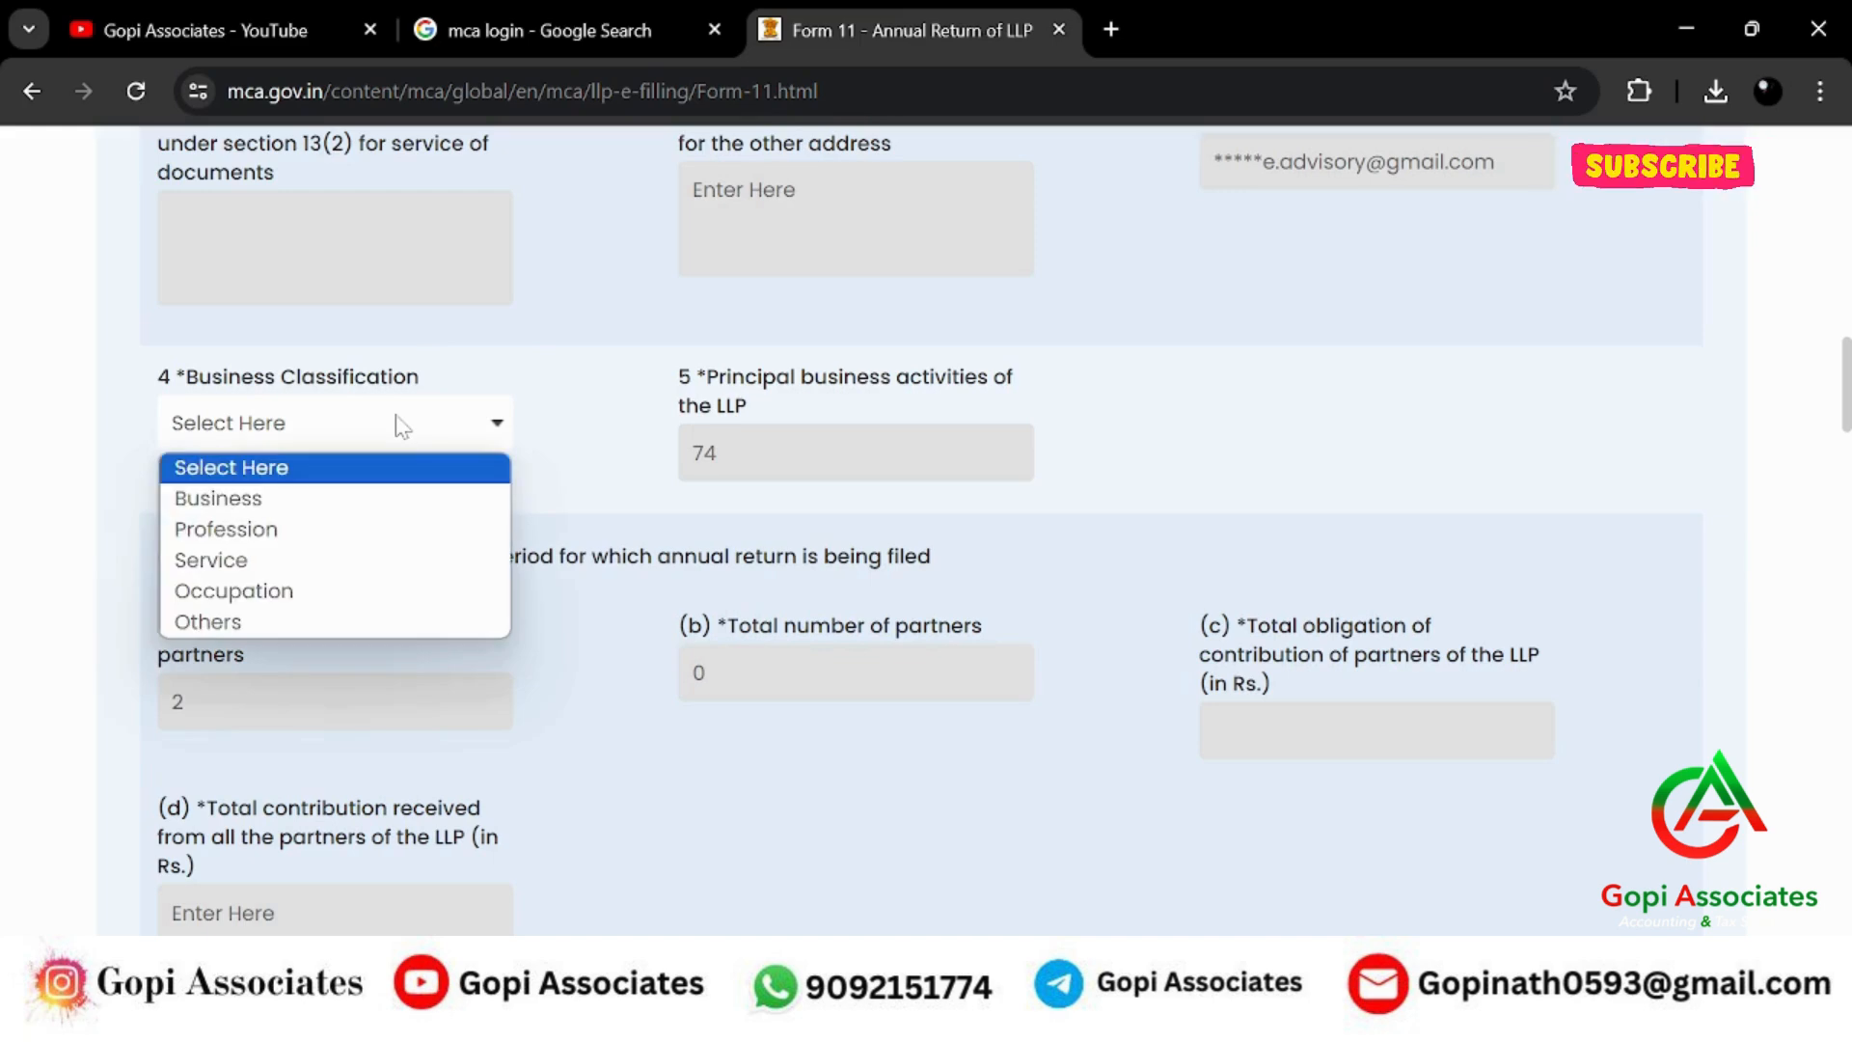
Choose Profession as the Business Classification and download the individual partner details Excel template.
click(371, 531)
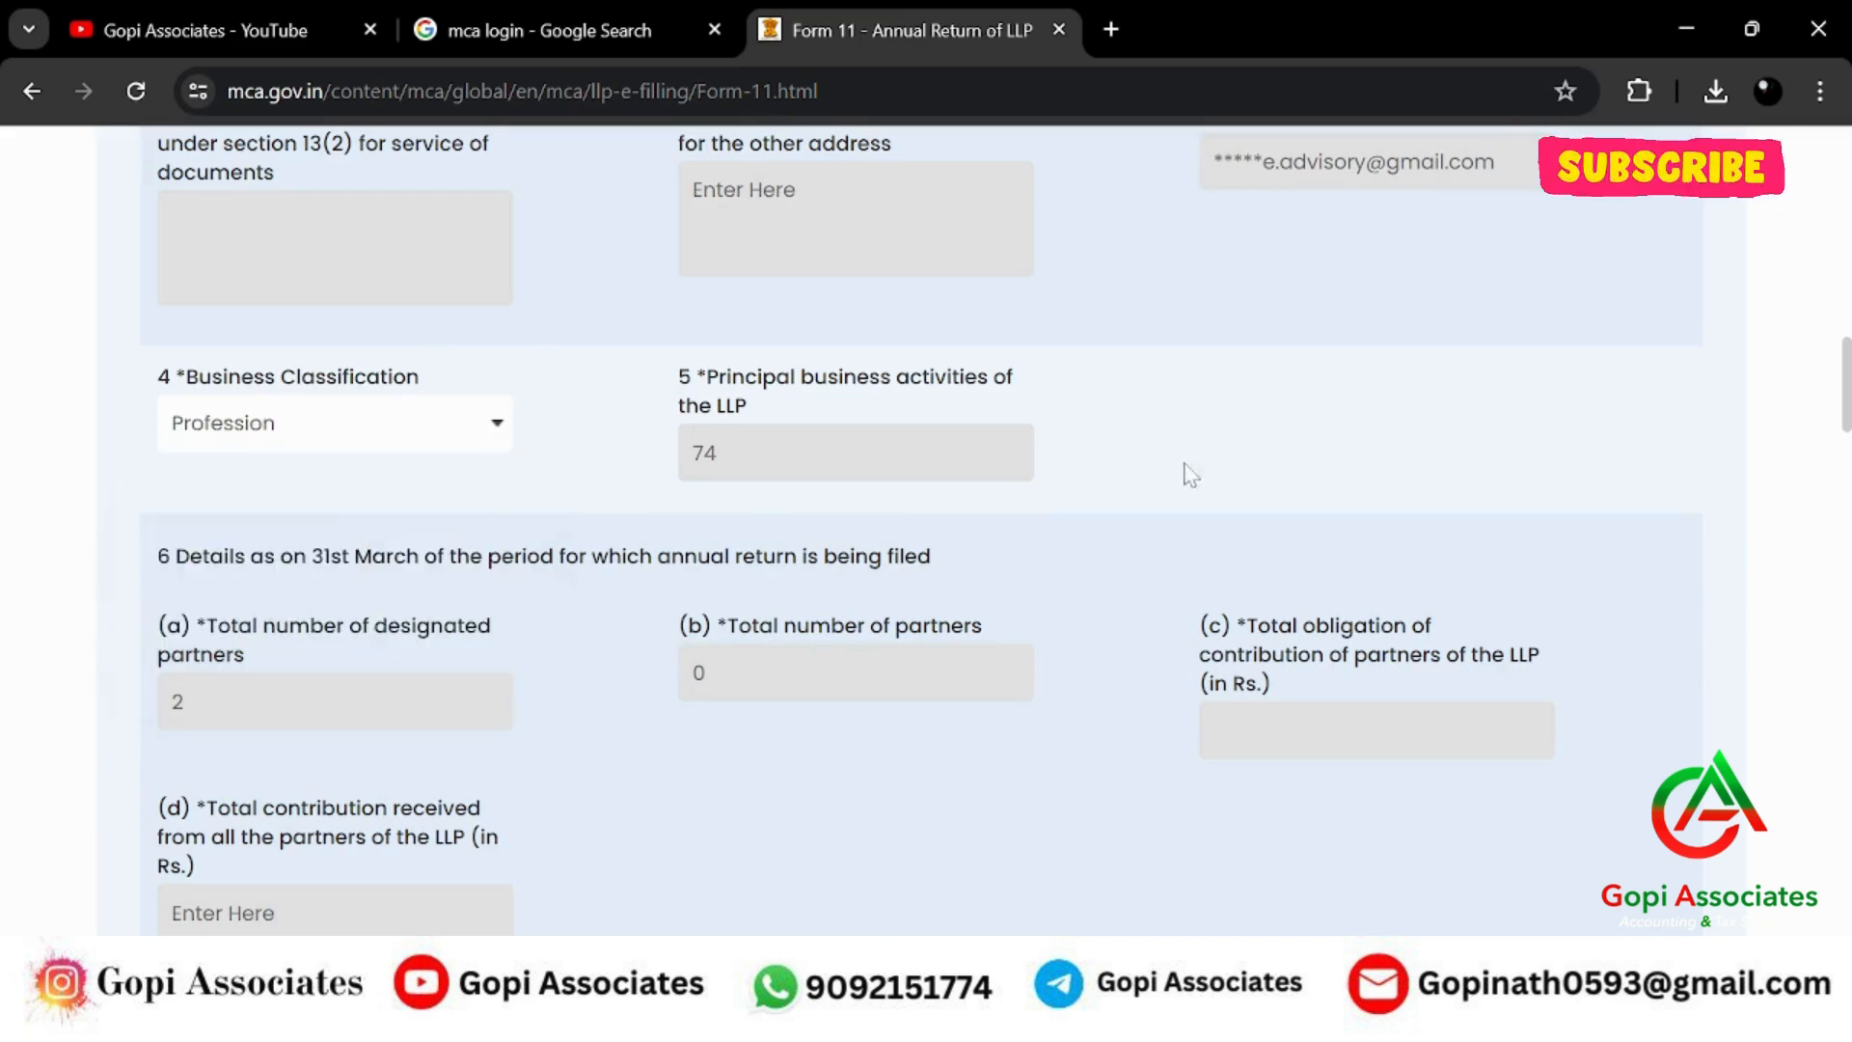
scroll(1208, 455, down, 2)
scroll(1207, 454, down, 3)
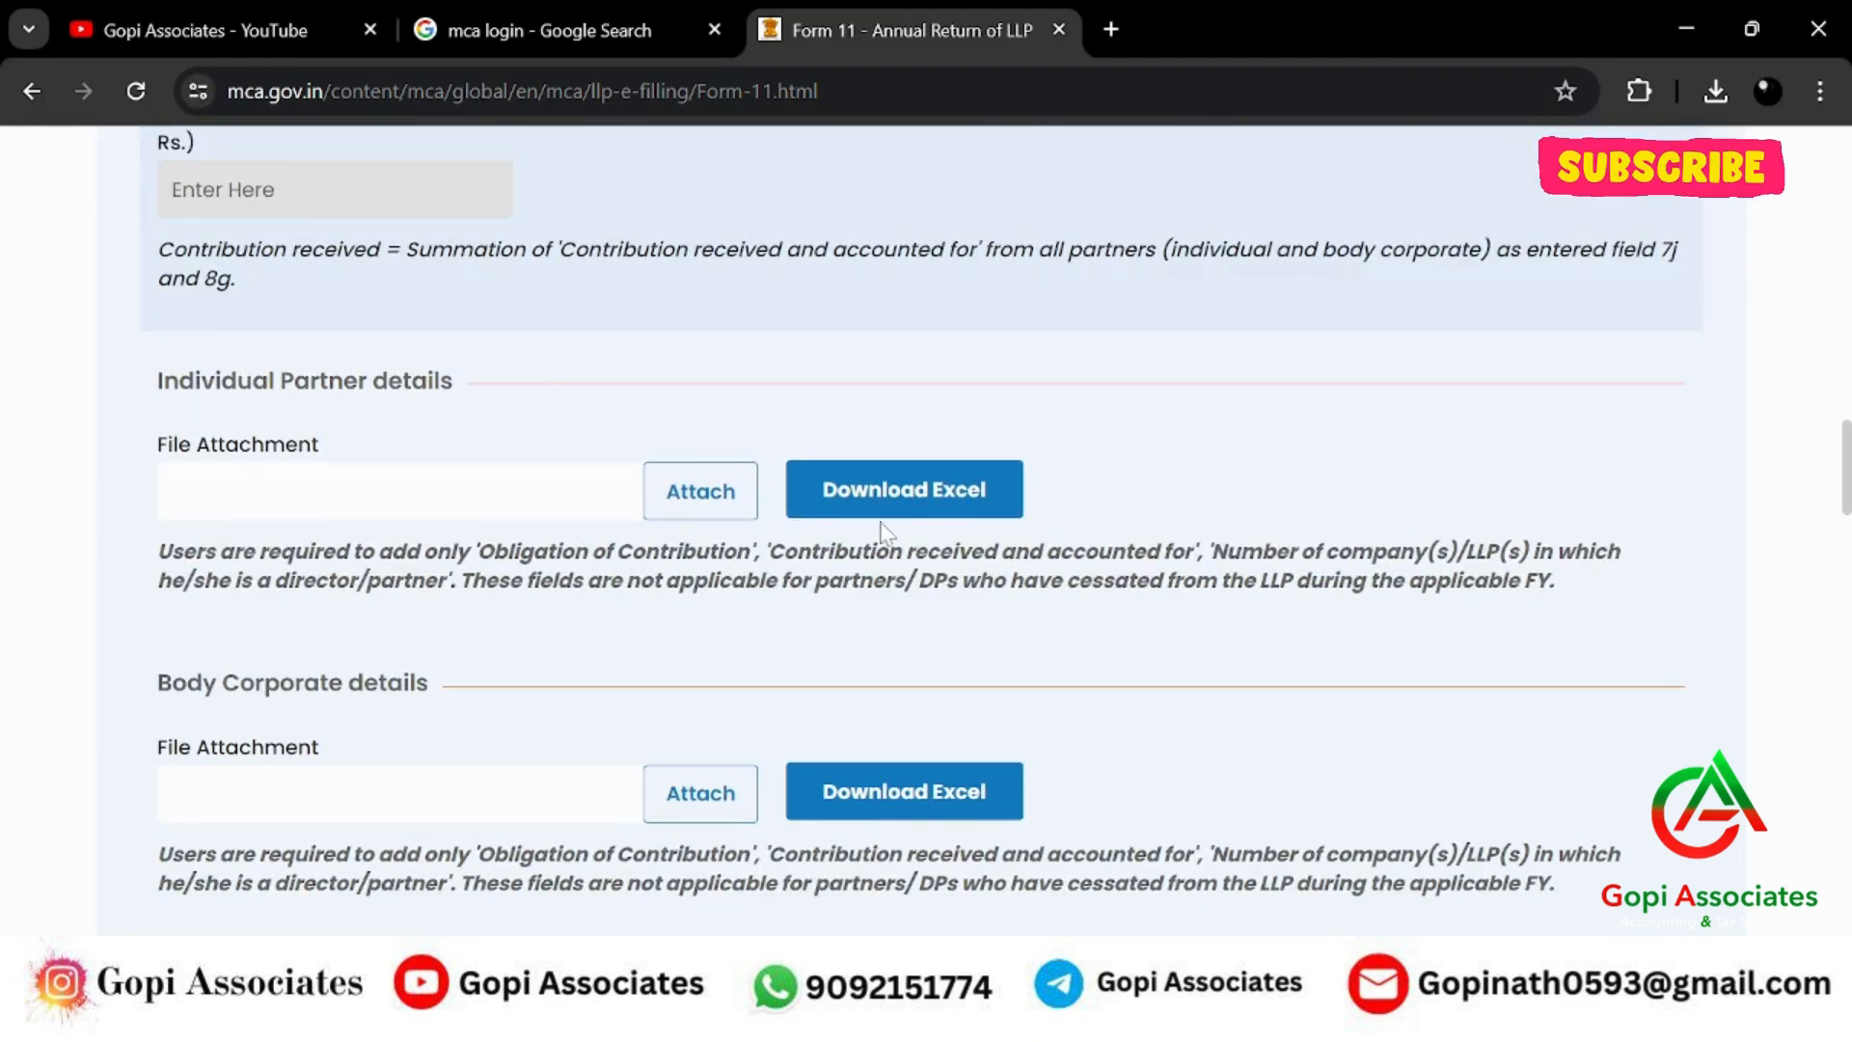
scroll(753, 460, up, 1)
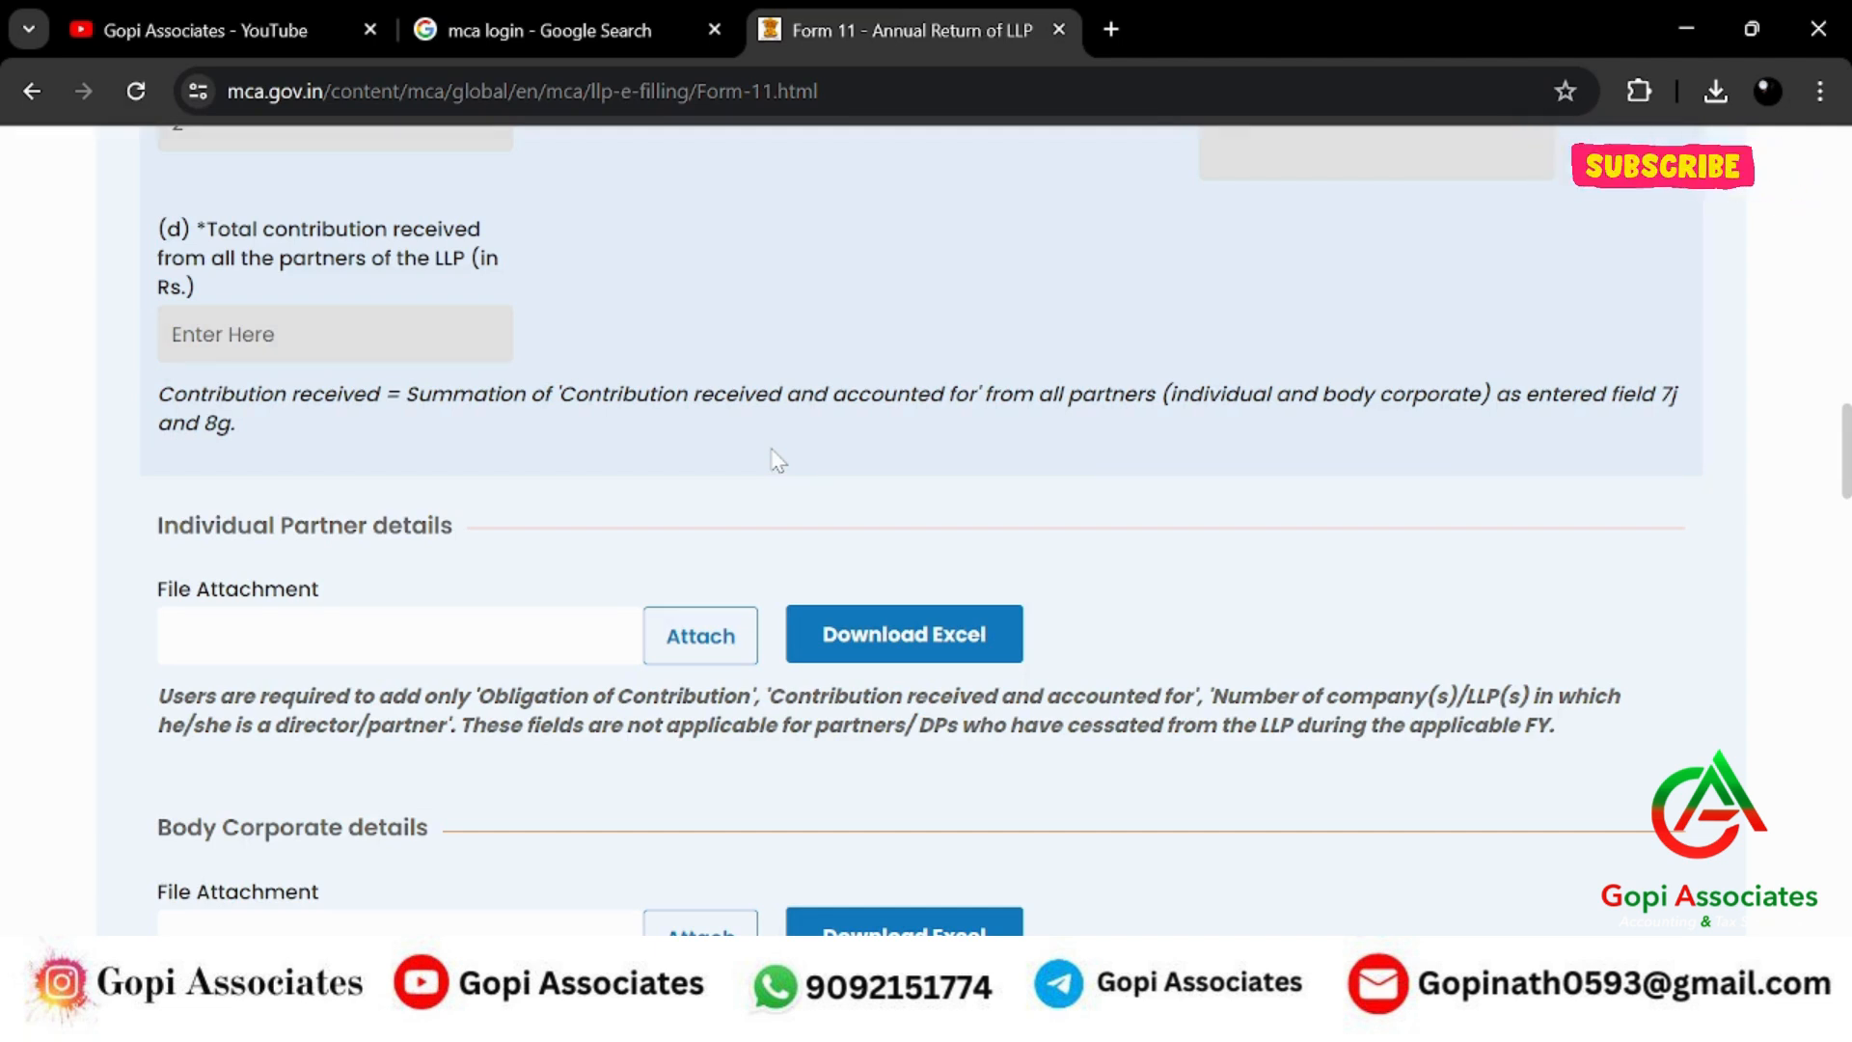
click(917, 638)
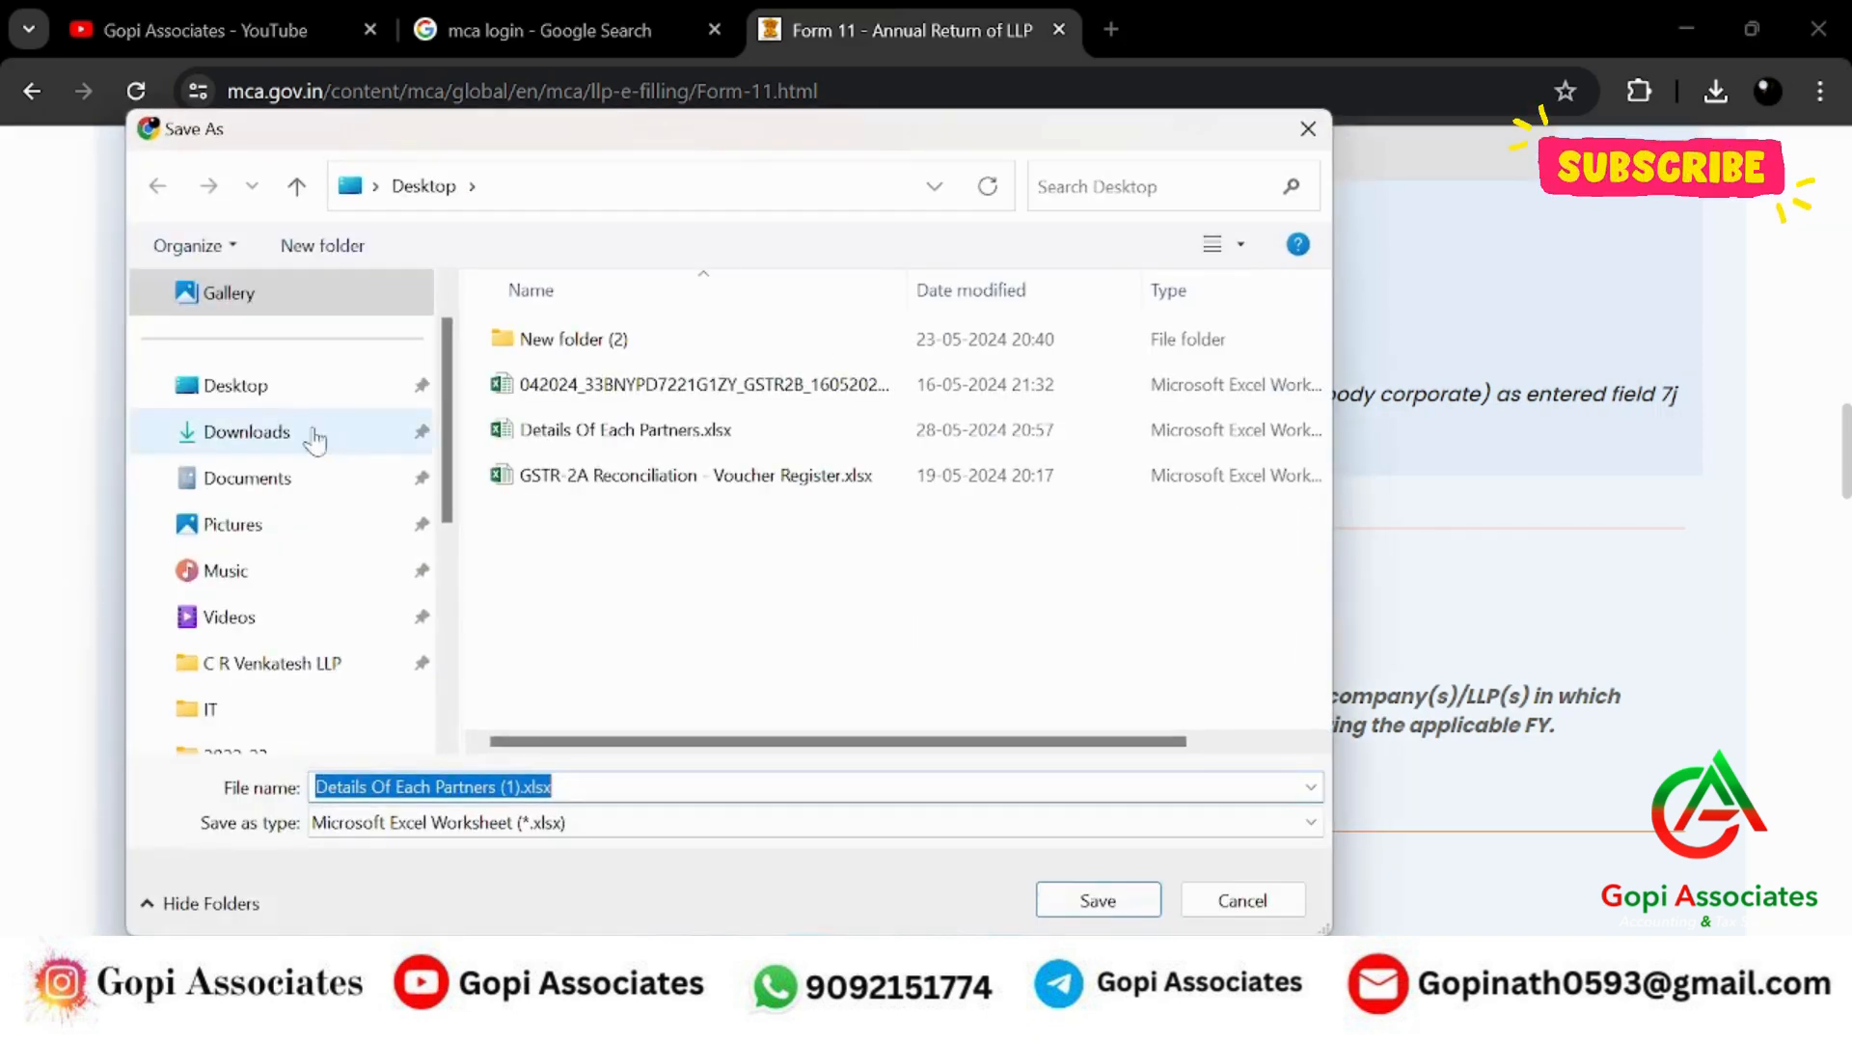
Save Details Of Each Partners (1).xlsx to the Desktop and open it in Excel with editing enabled.
click(237, 385)
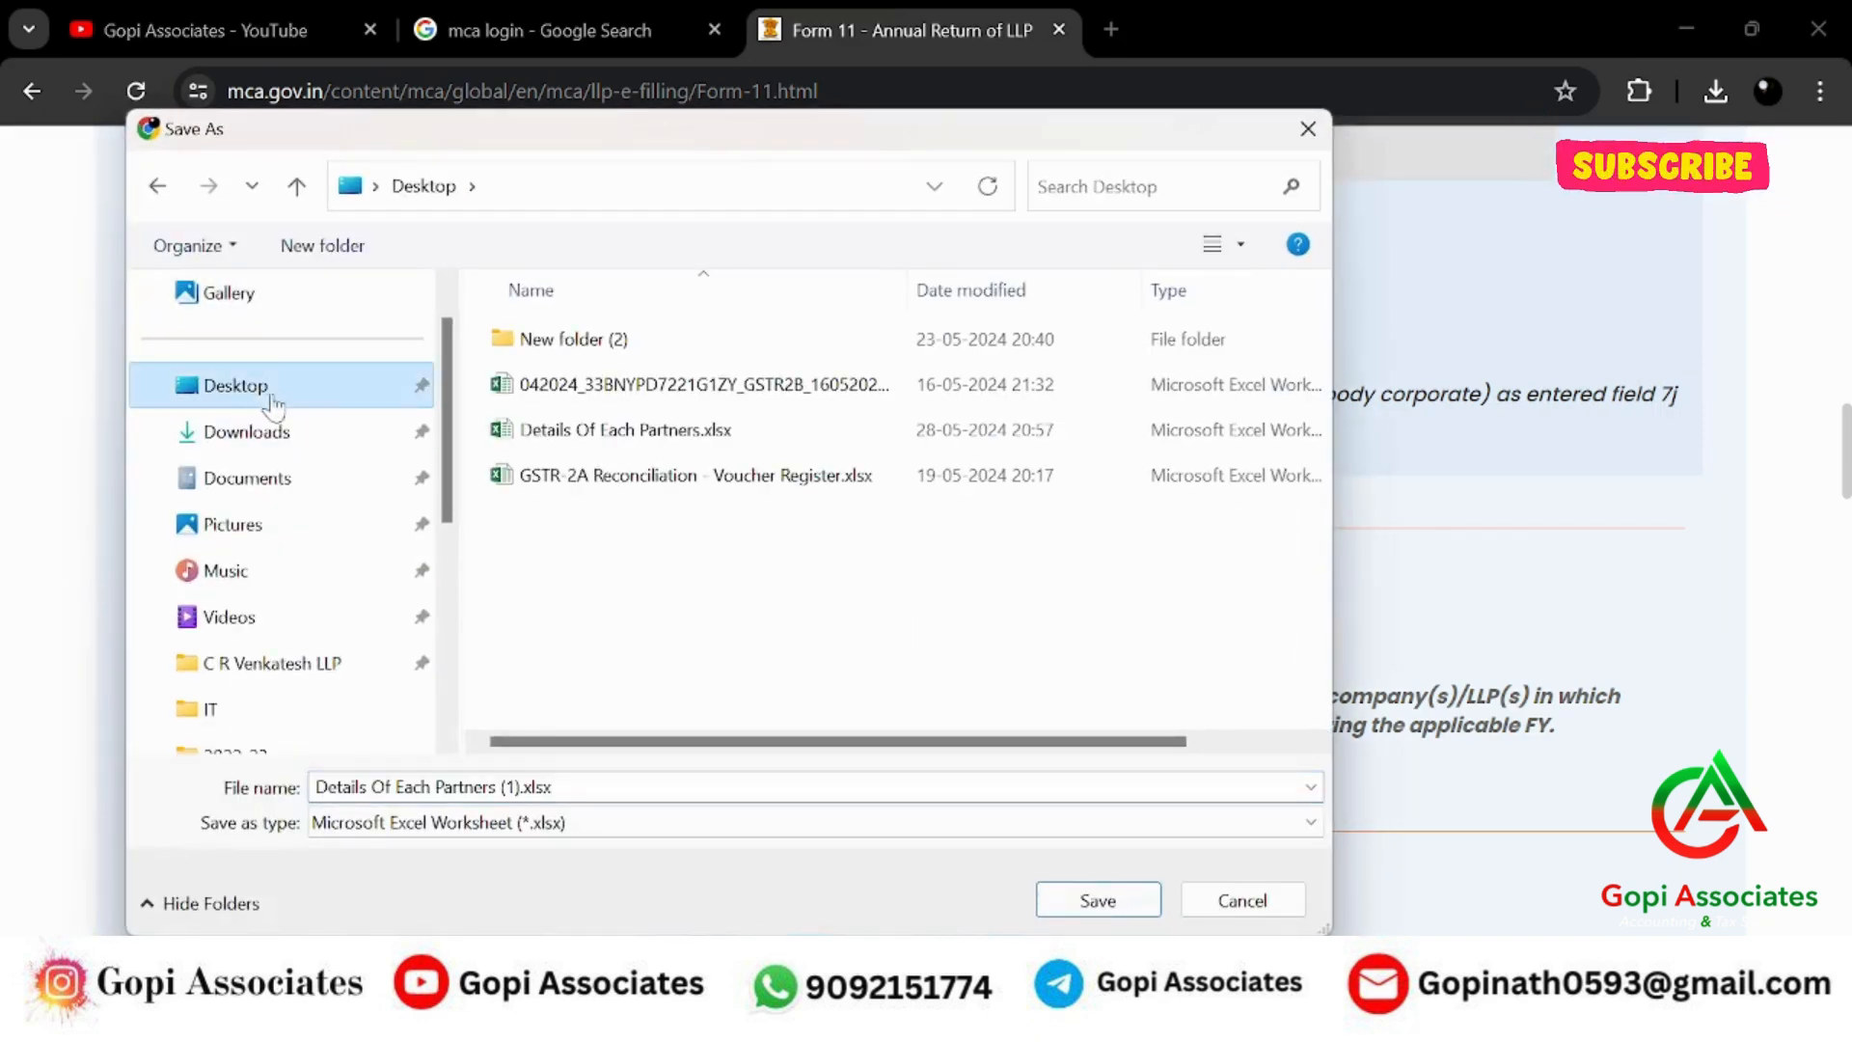
click(1080, 902)
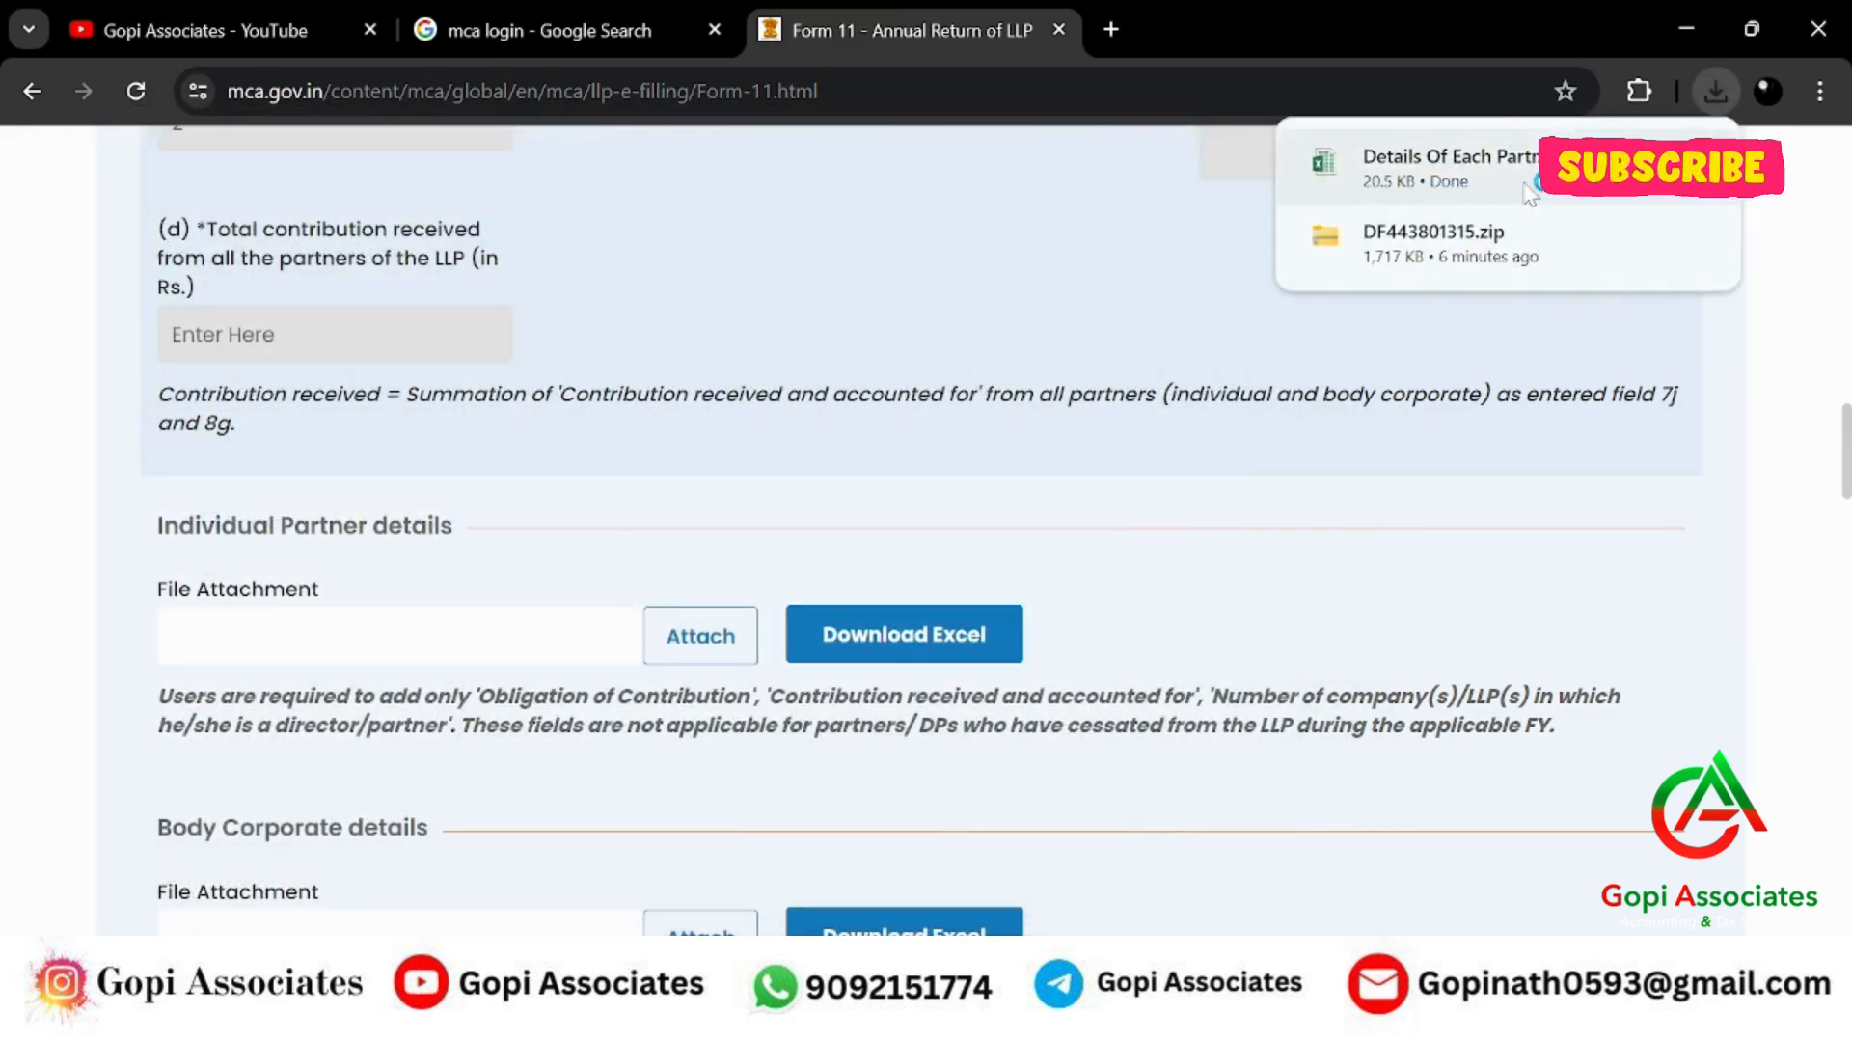
click(1529, 191)
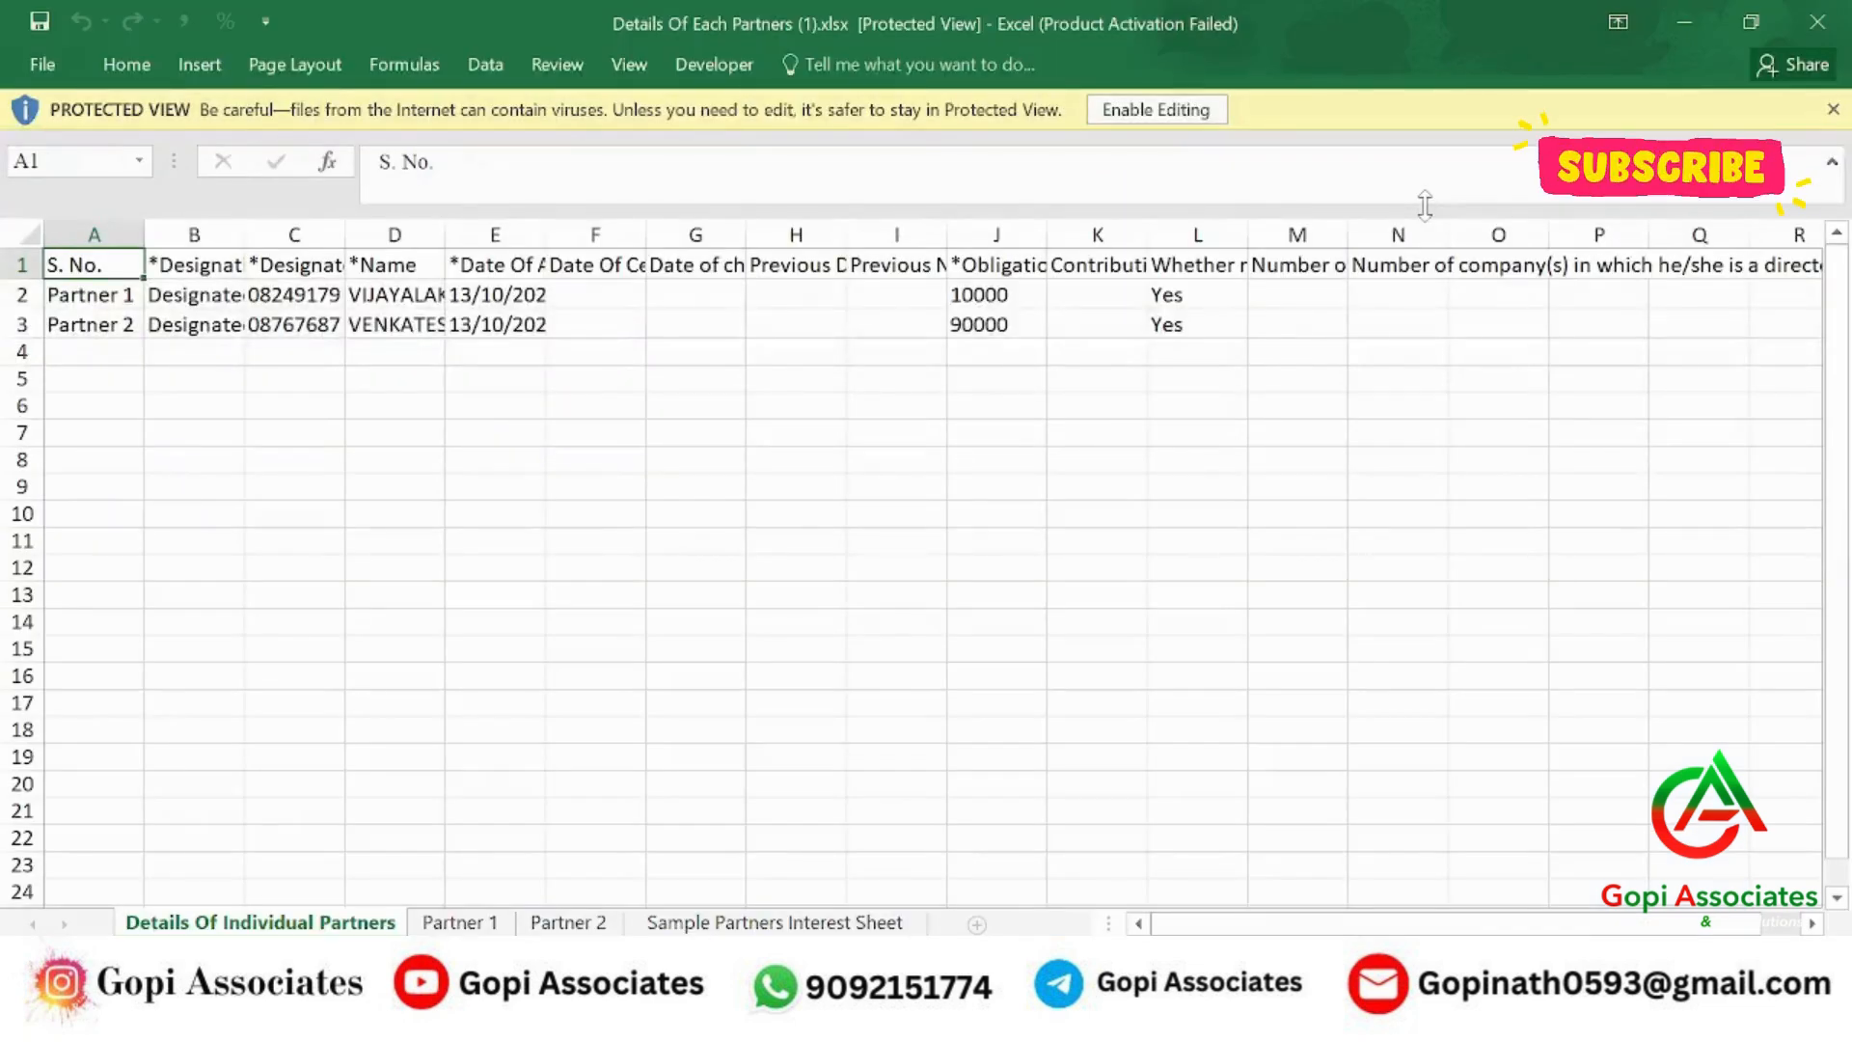
click(1191, 111)
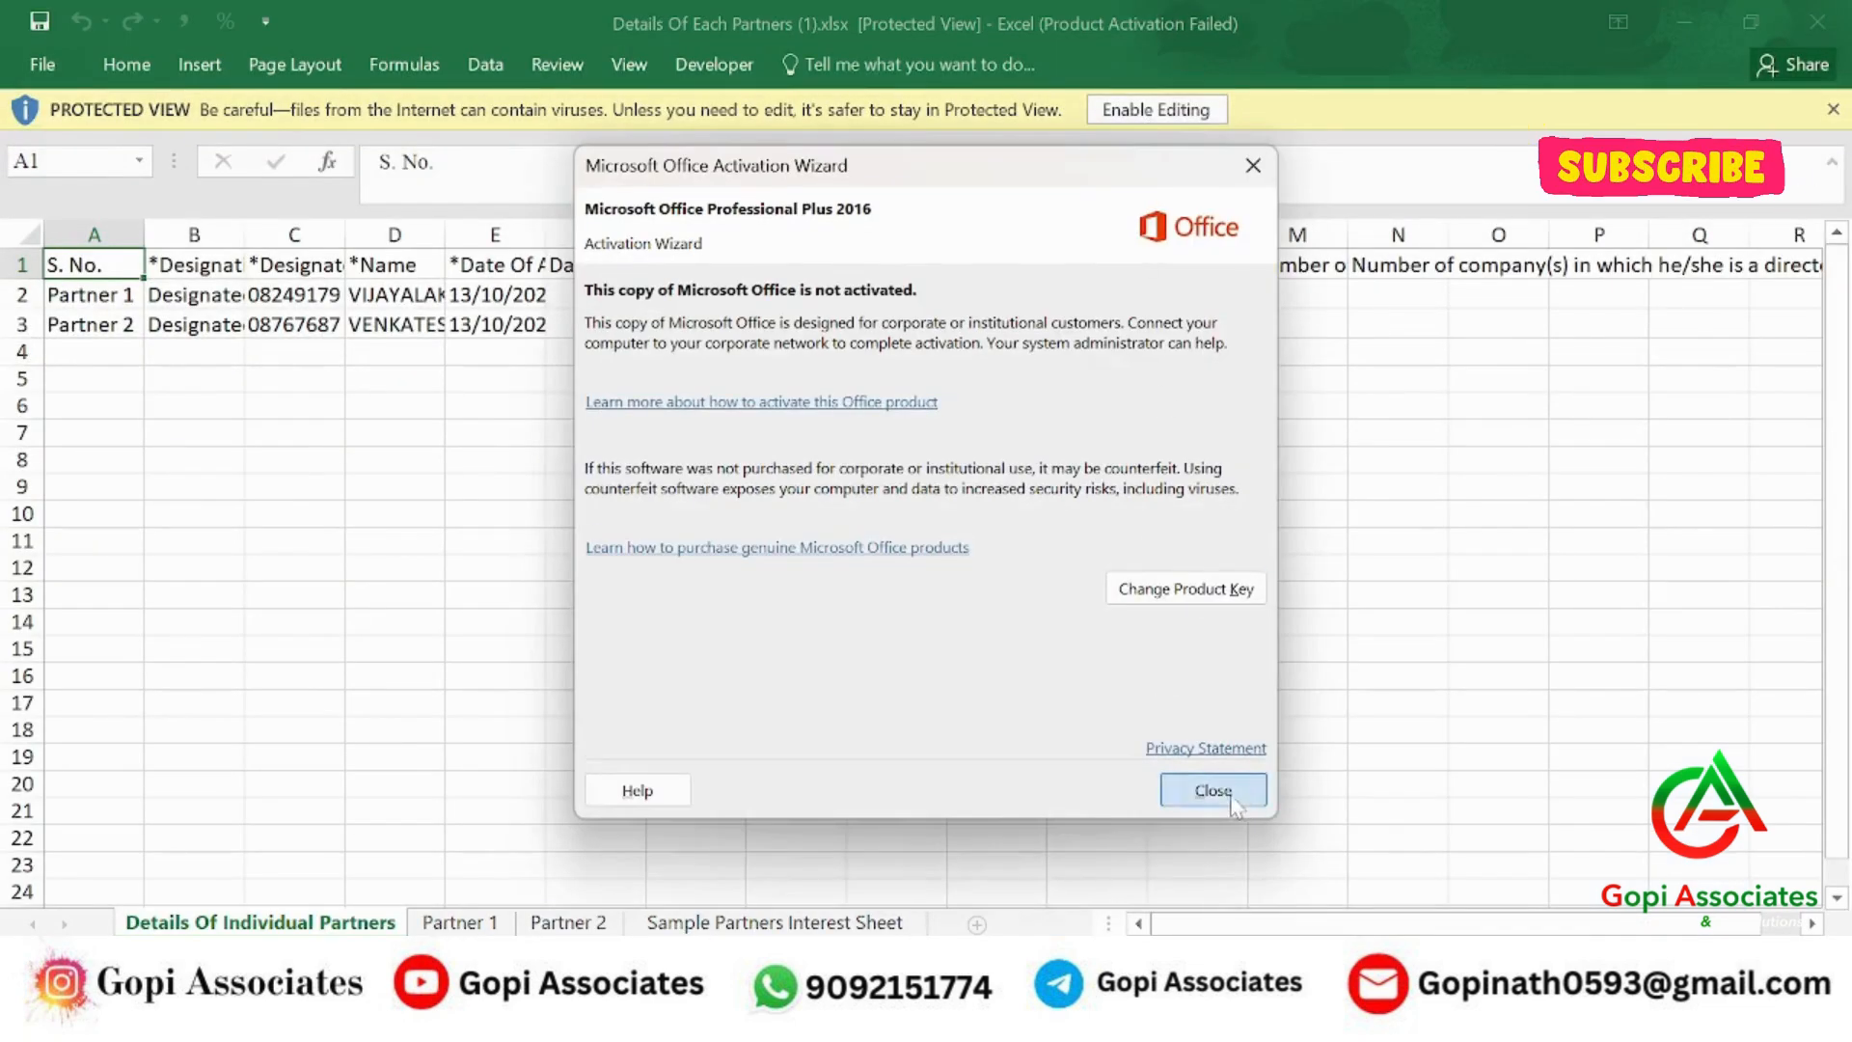
click(1211, 793)
click(1156, 110)
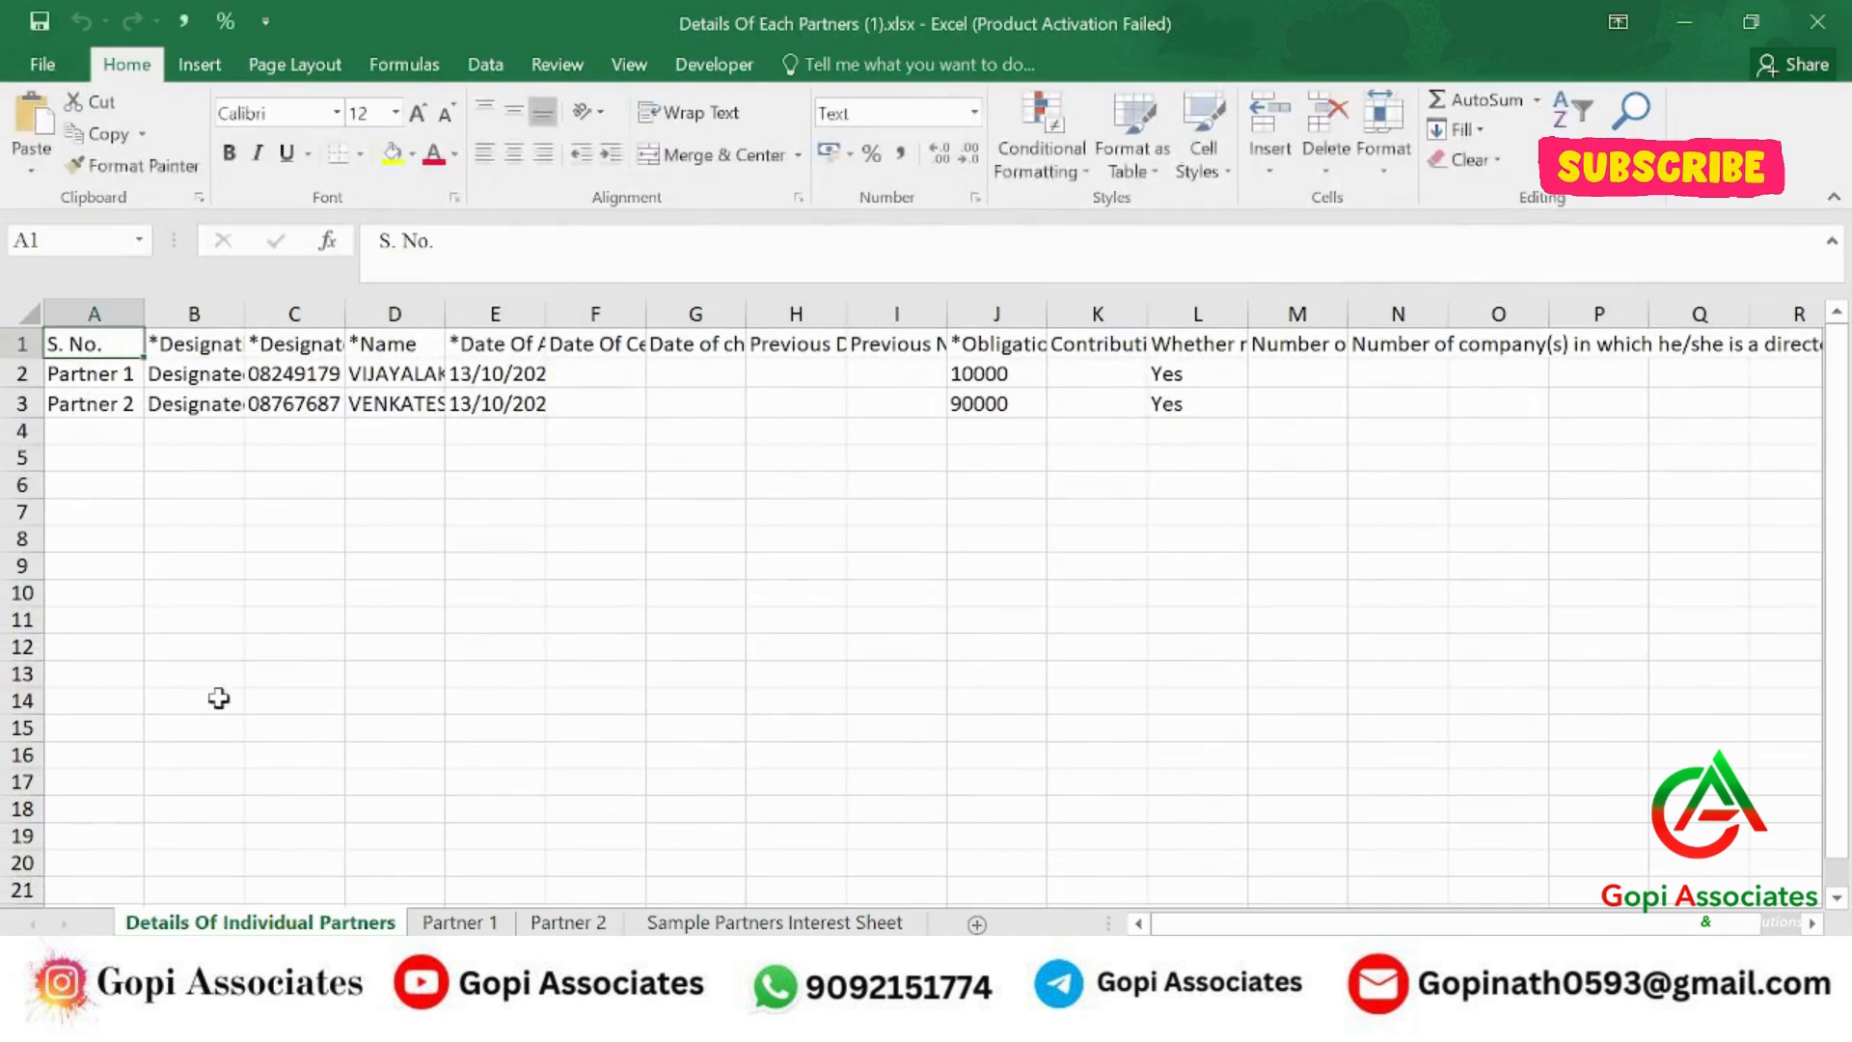
click(32, 314)
Auto-fit the columns and review the Partner 1, Partner 2 and Sample Partners Interest sheets.
double_click(145, 314)
click(489, 504)
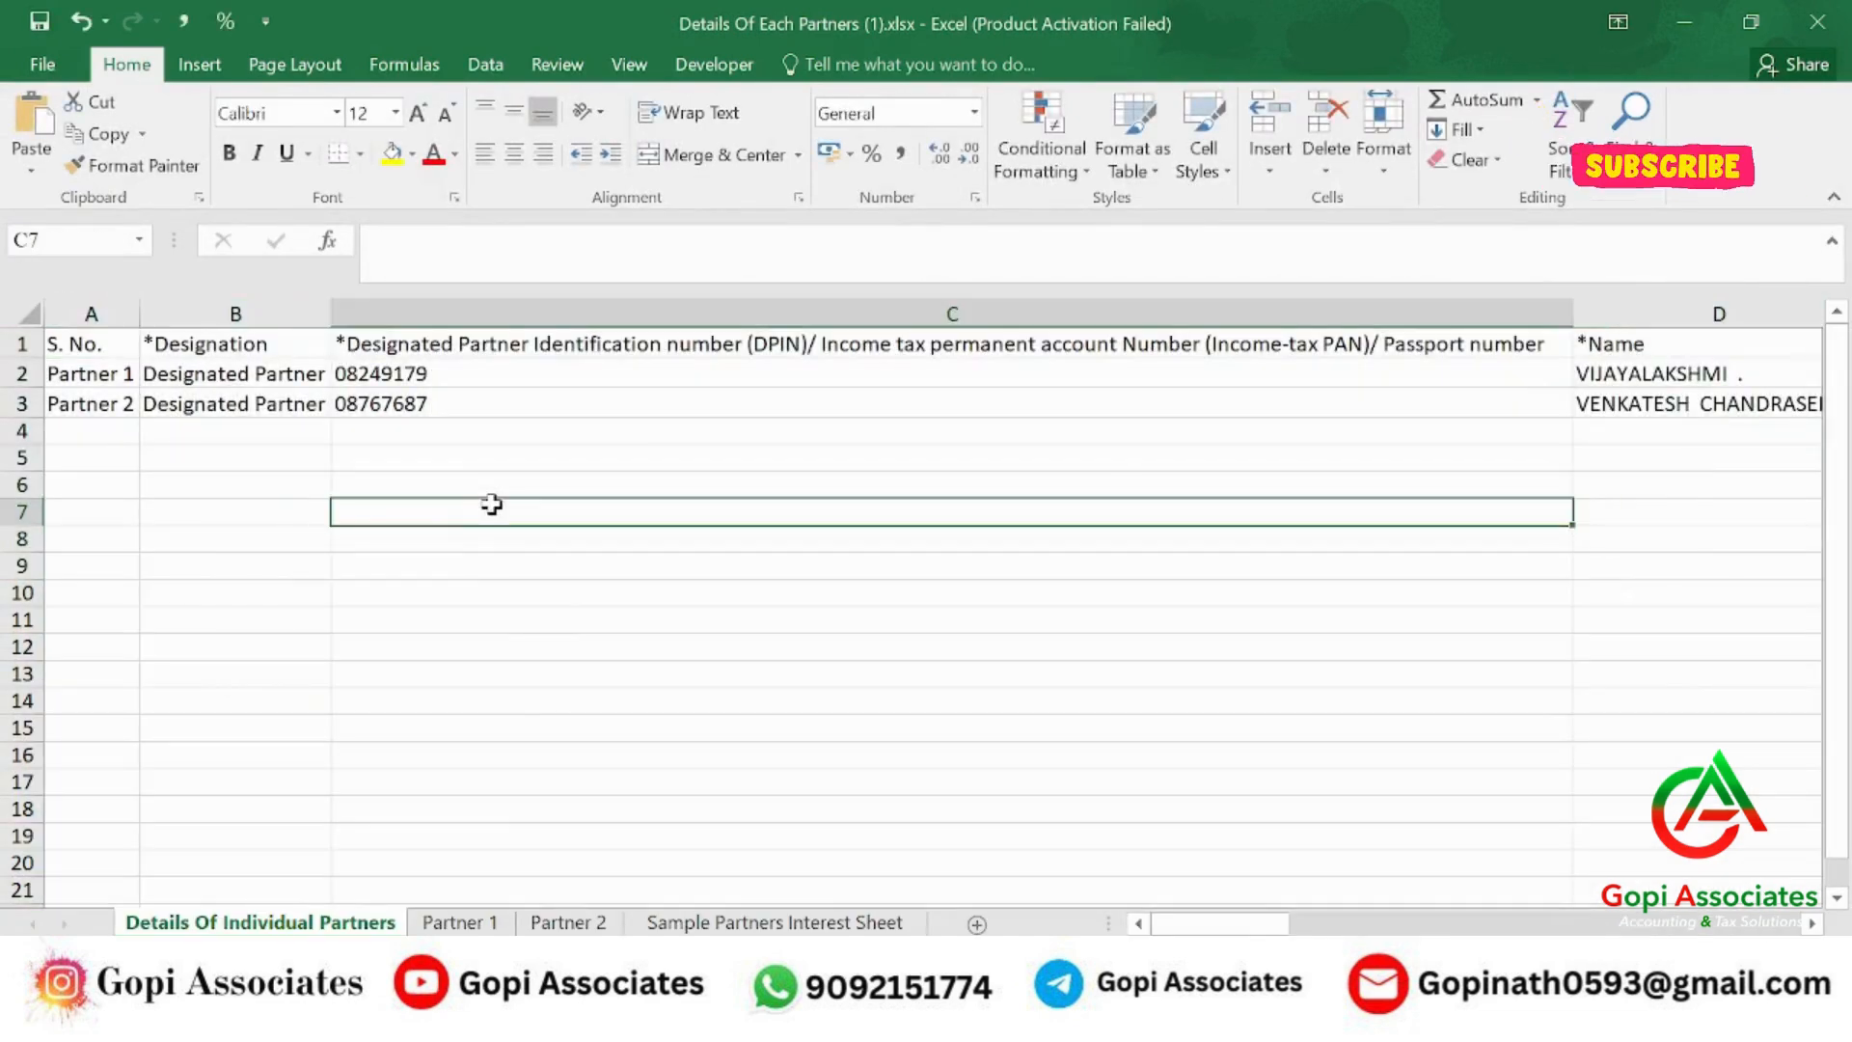
click(521, 375)
key(Right)
key(Right)
key(Right)
key(Right)
key(Right)
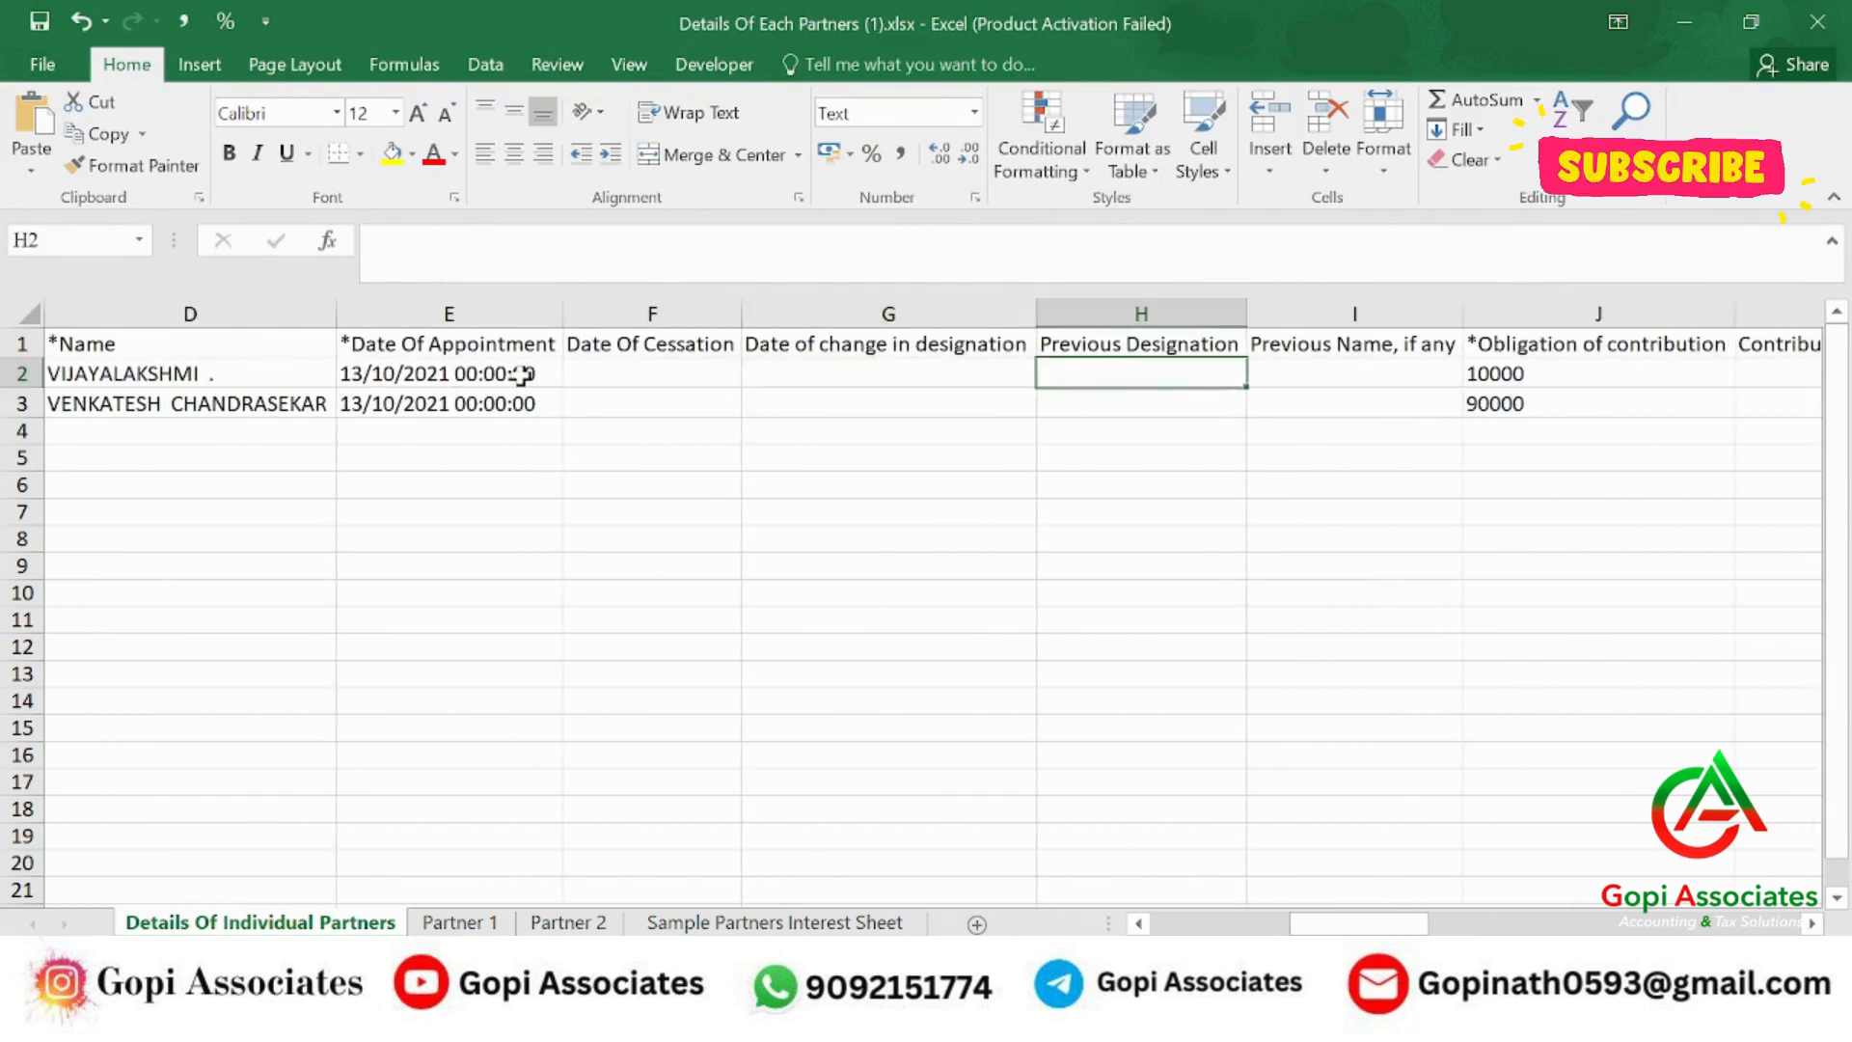
key(Left)
key(Left)
key(Right)
key(Right)
key(Right)
key(Right)
key(Right)
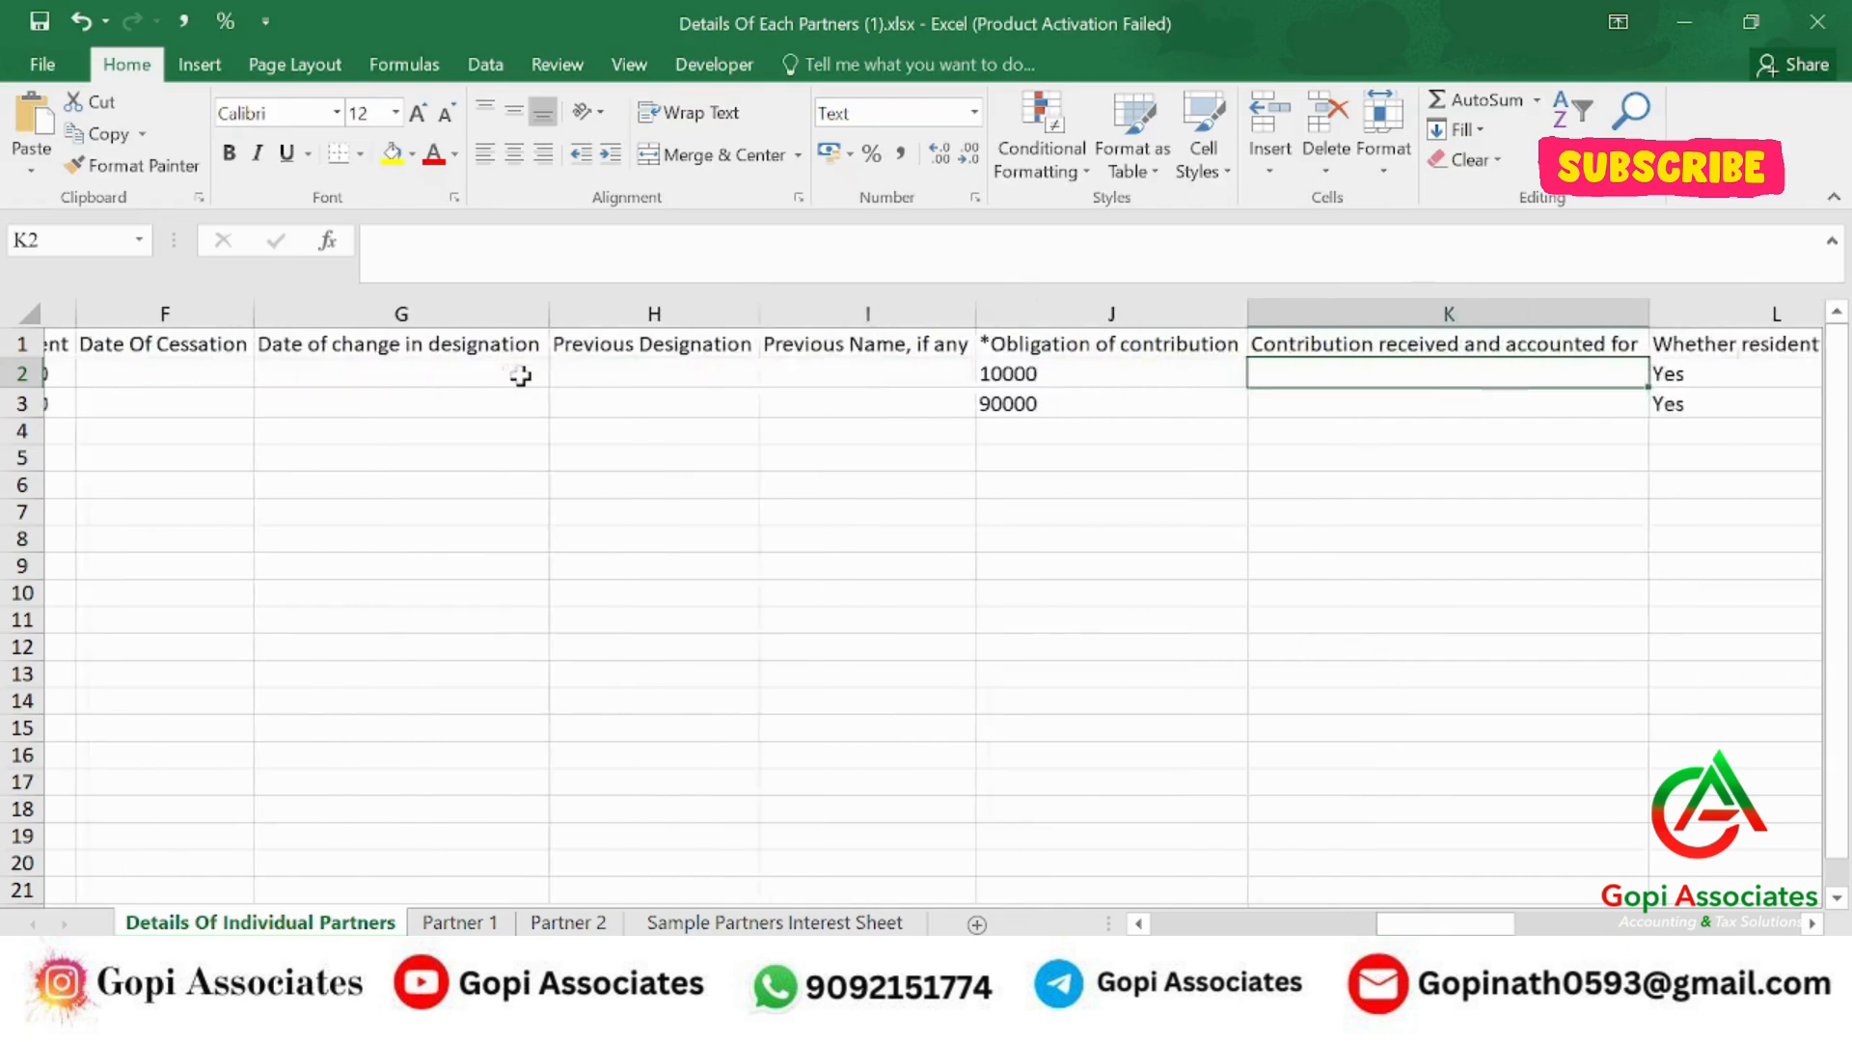
key(Right)
key(Left)
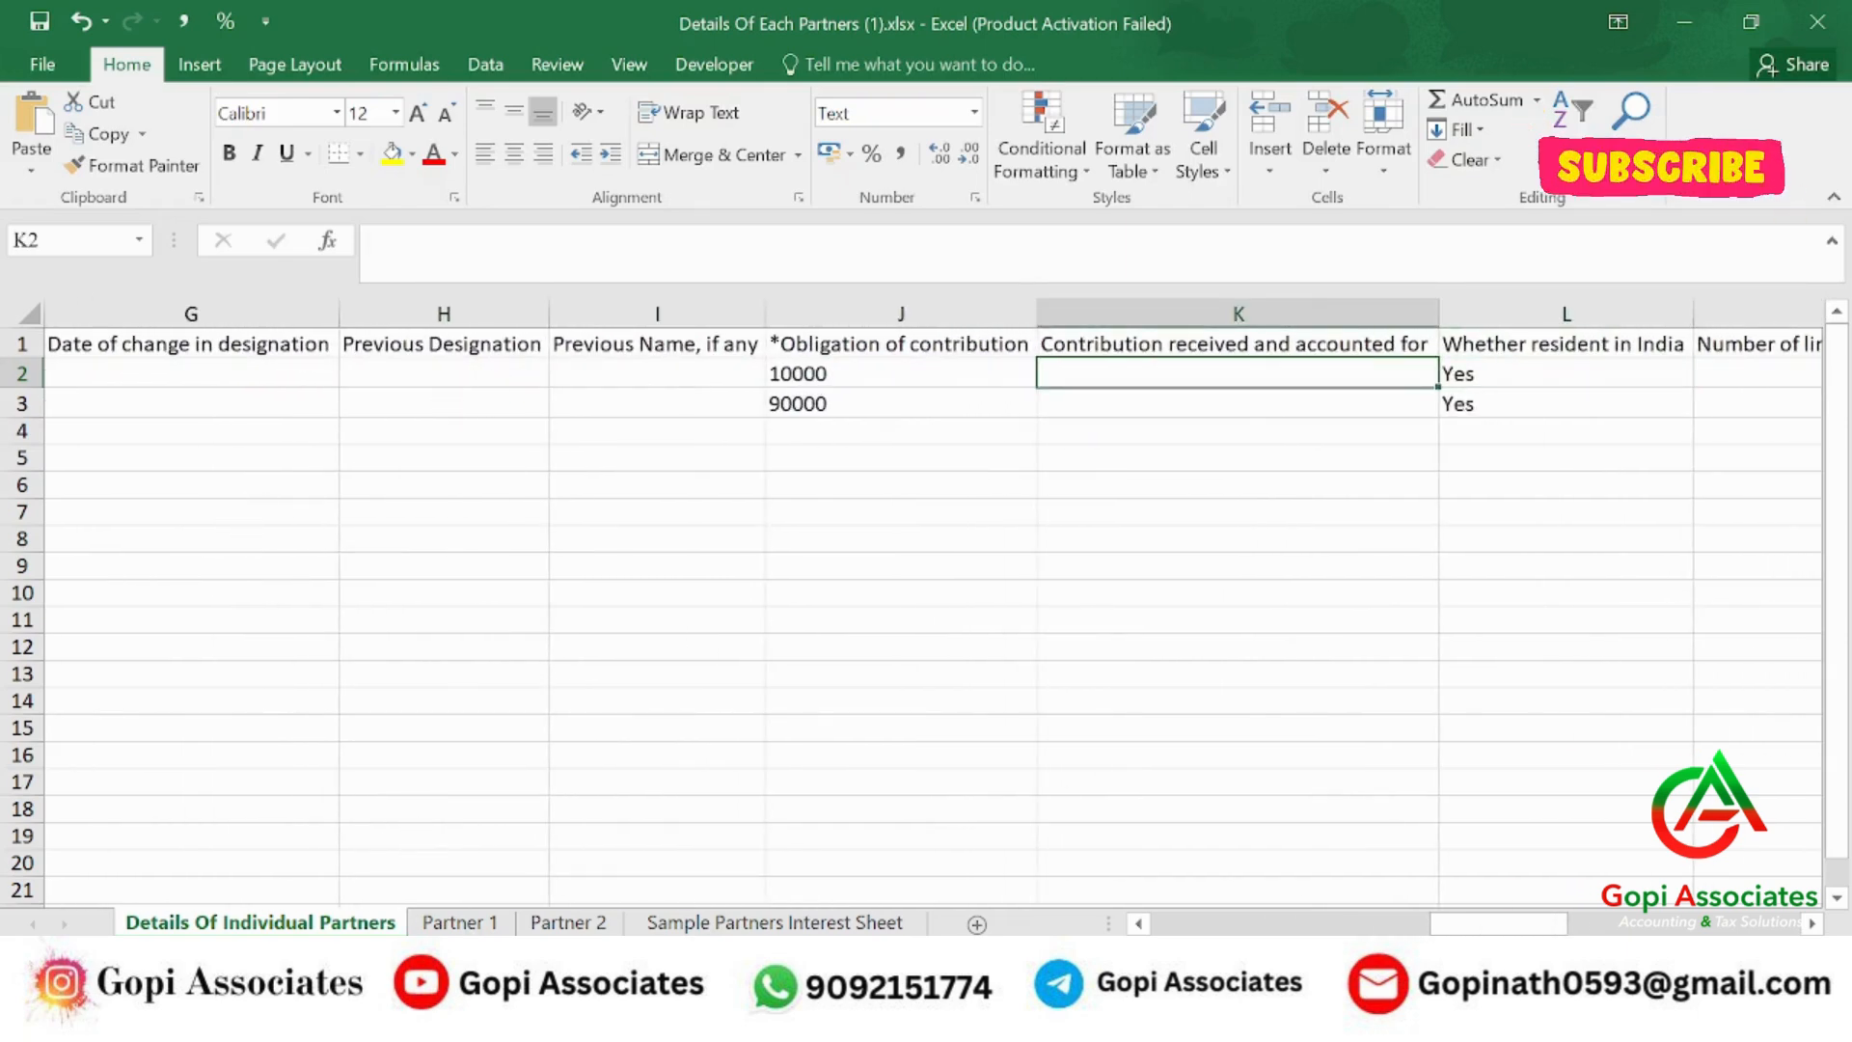
click(460, 923)
click(571, 922)
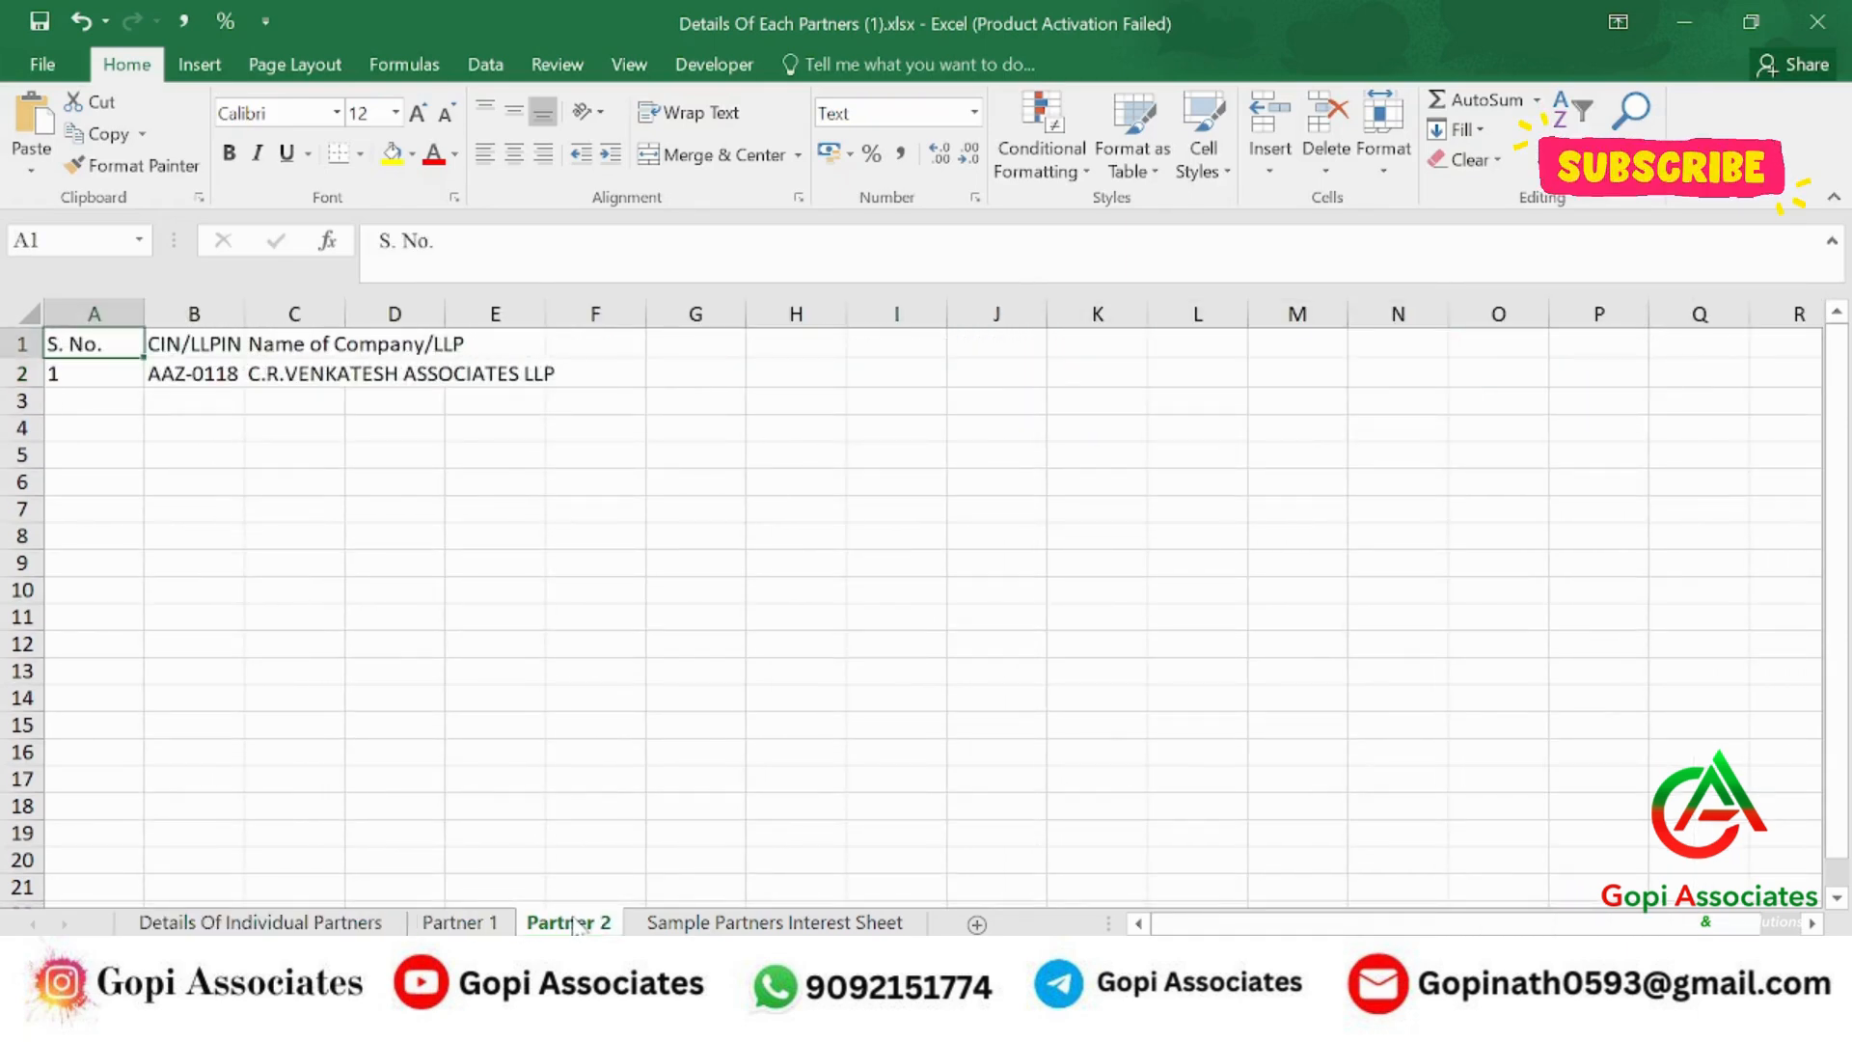
click(723, 922)
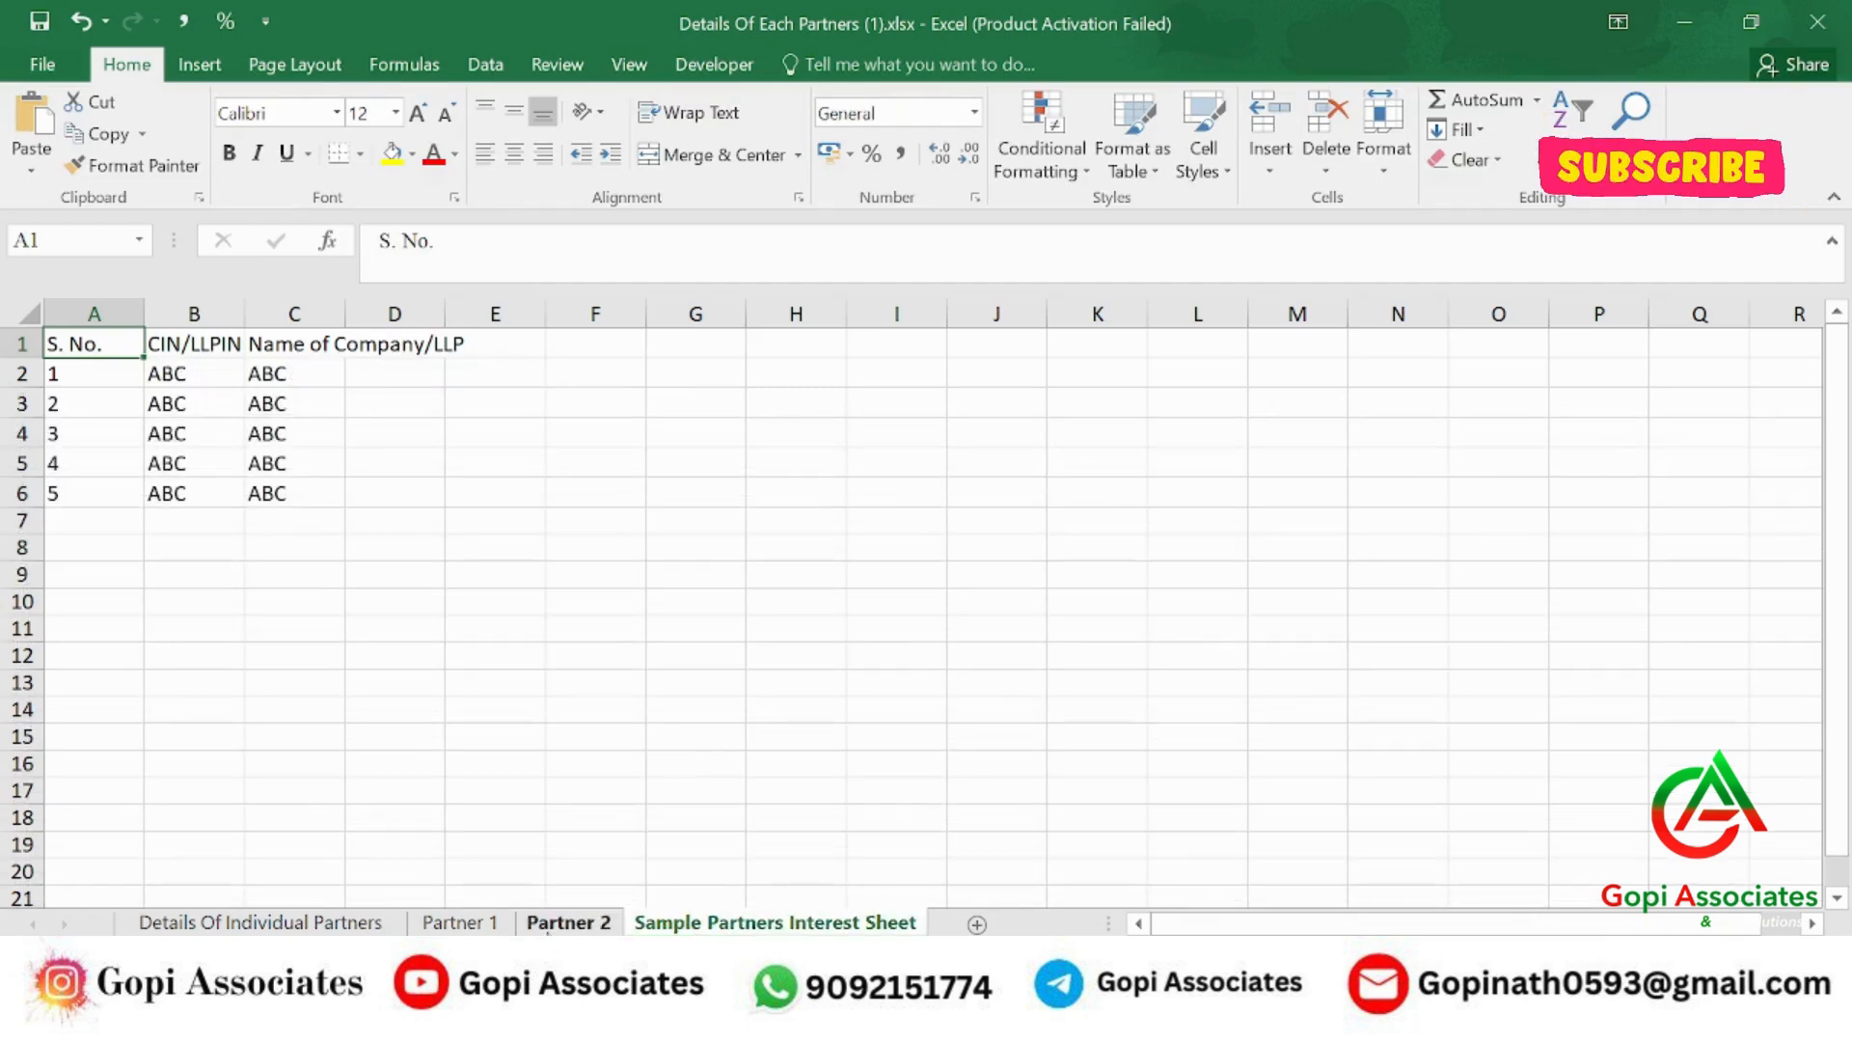
key(ctrl+Page_Up)
key(ctrl+Page_Up)
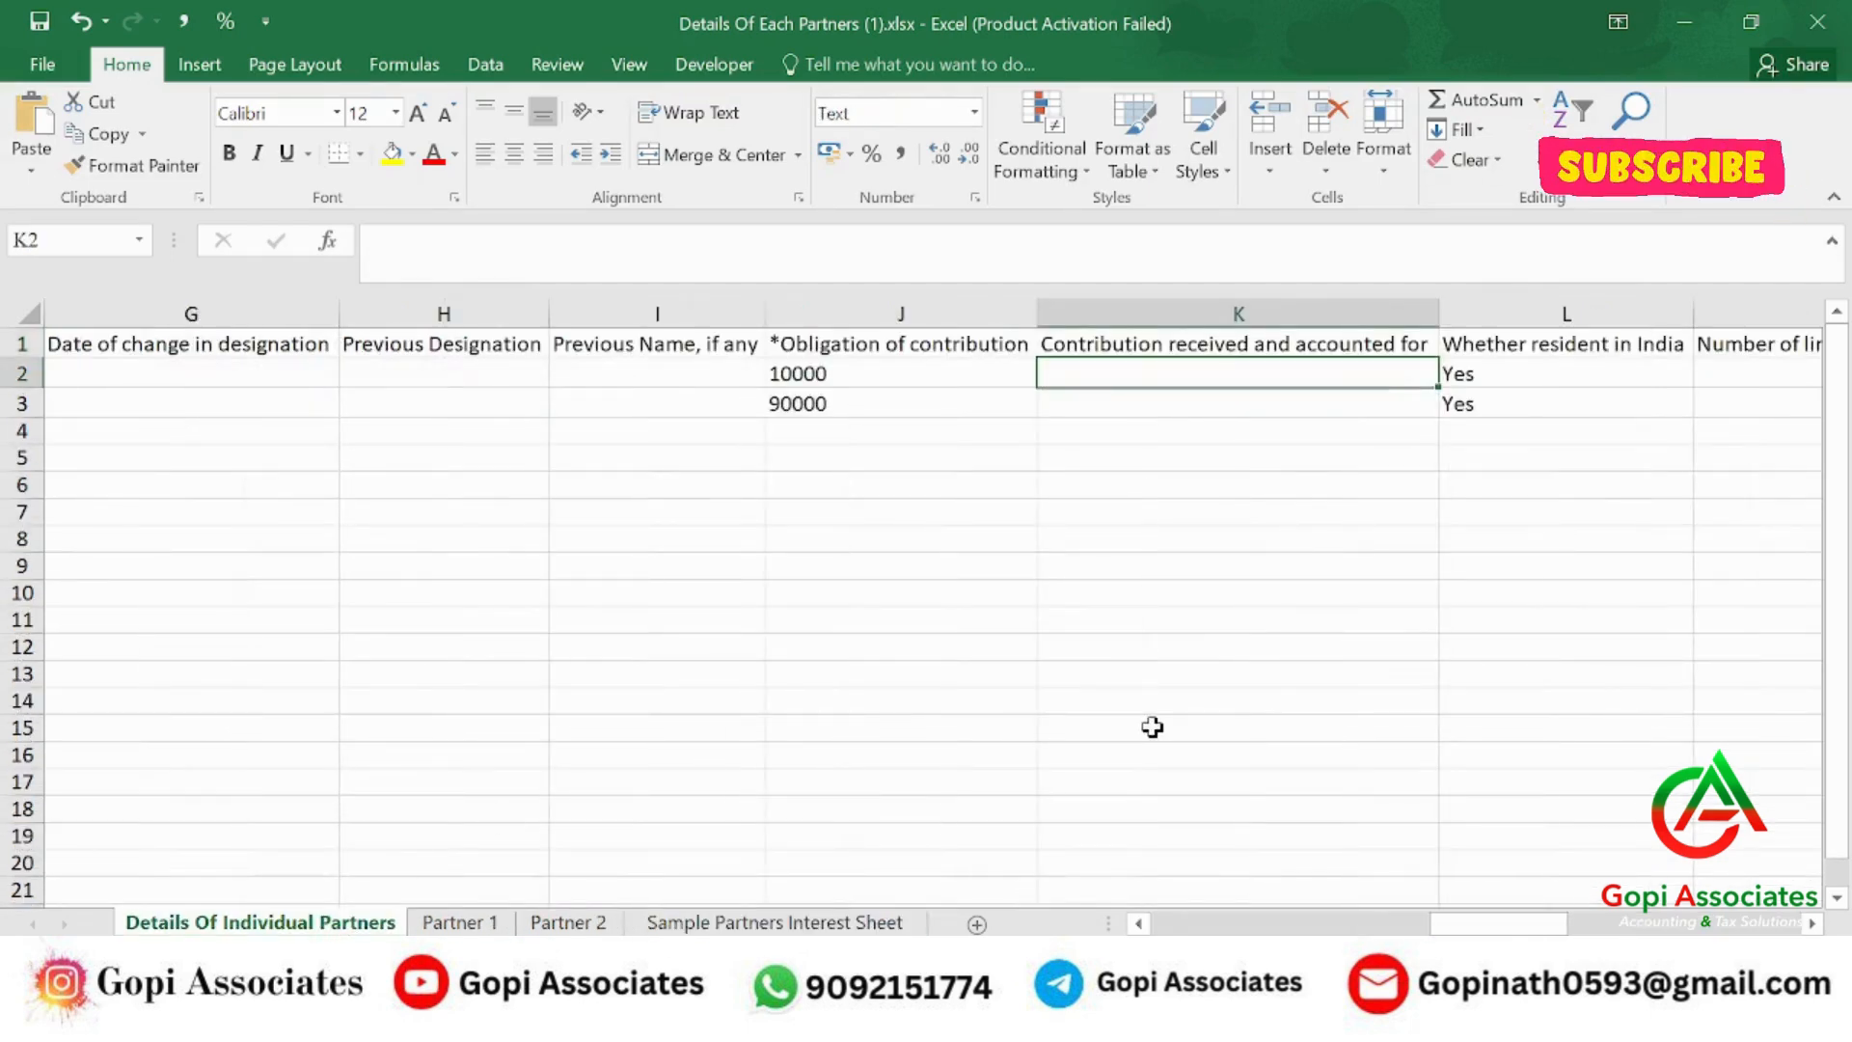
Enter Contribution received of 10000 and 90000 for the two partners.
text(1)
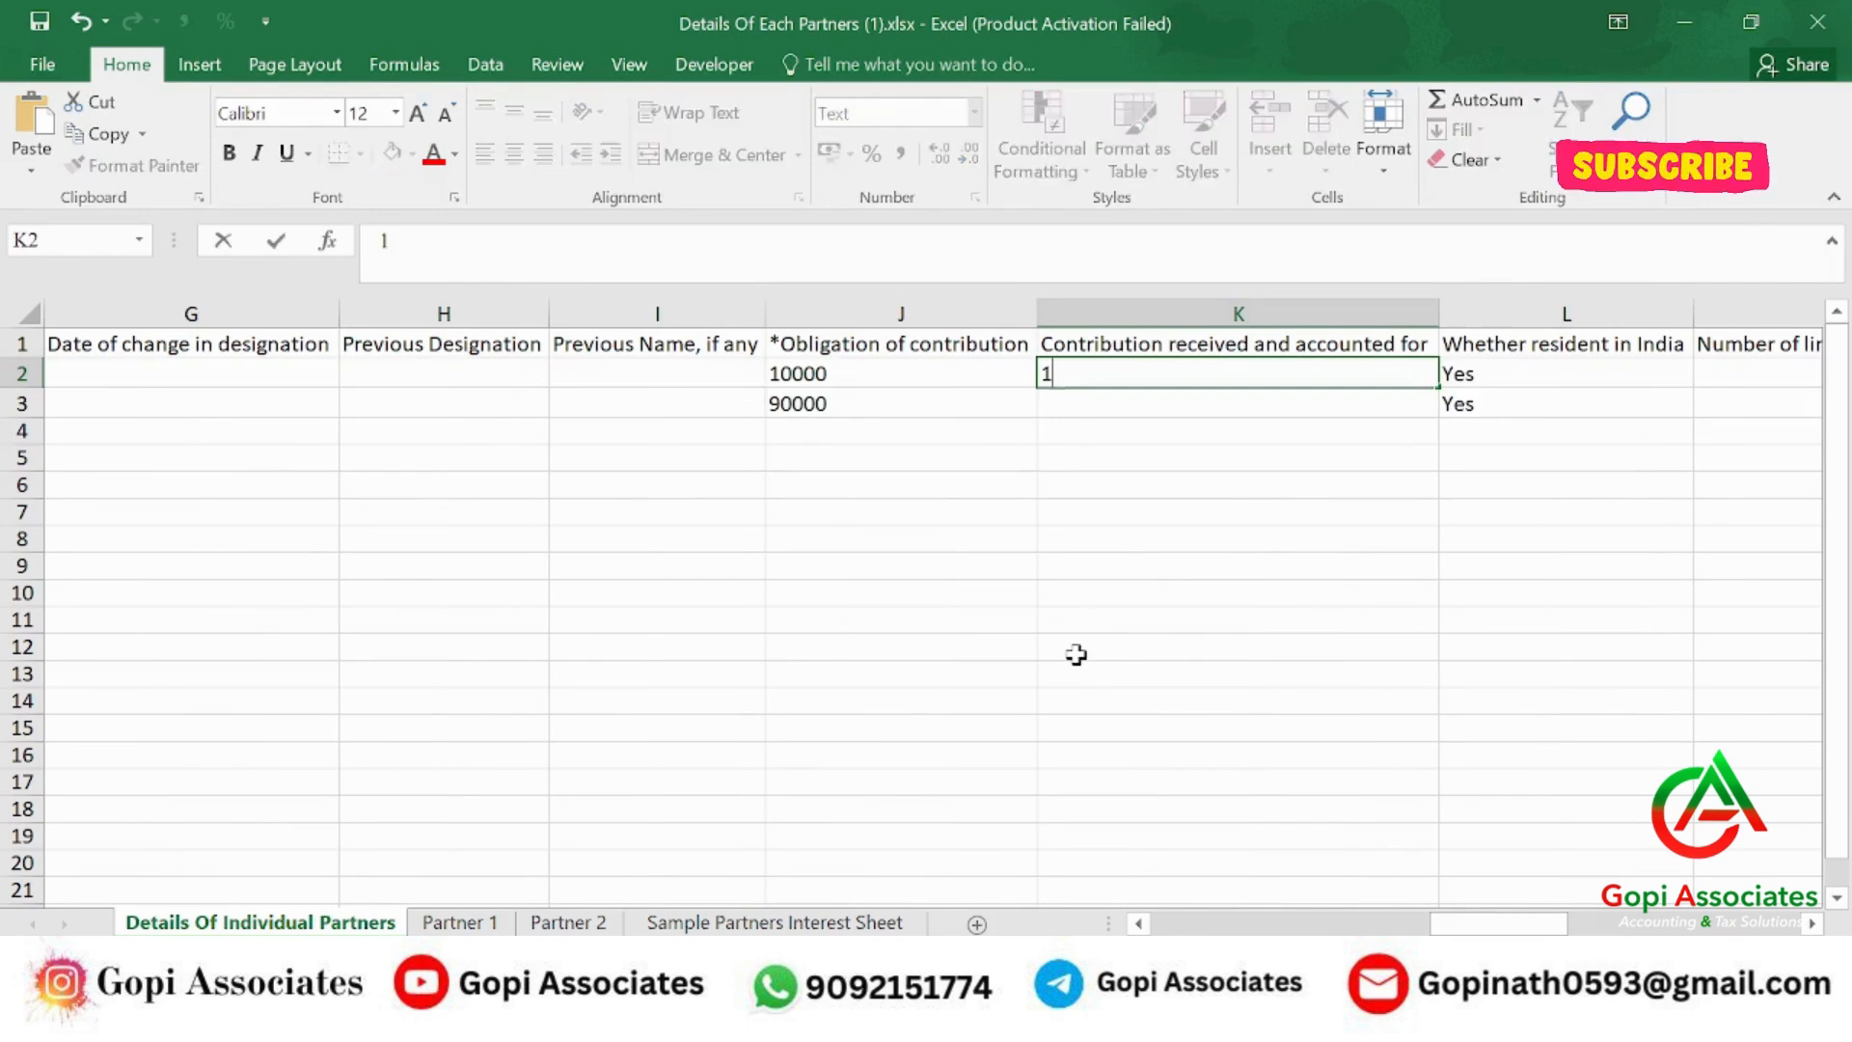
text(0000)
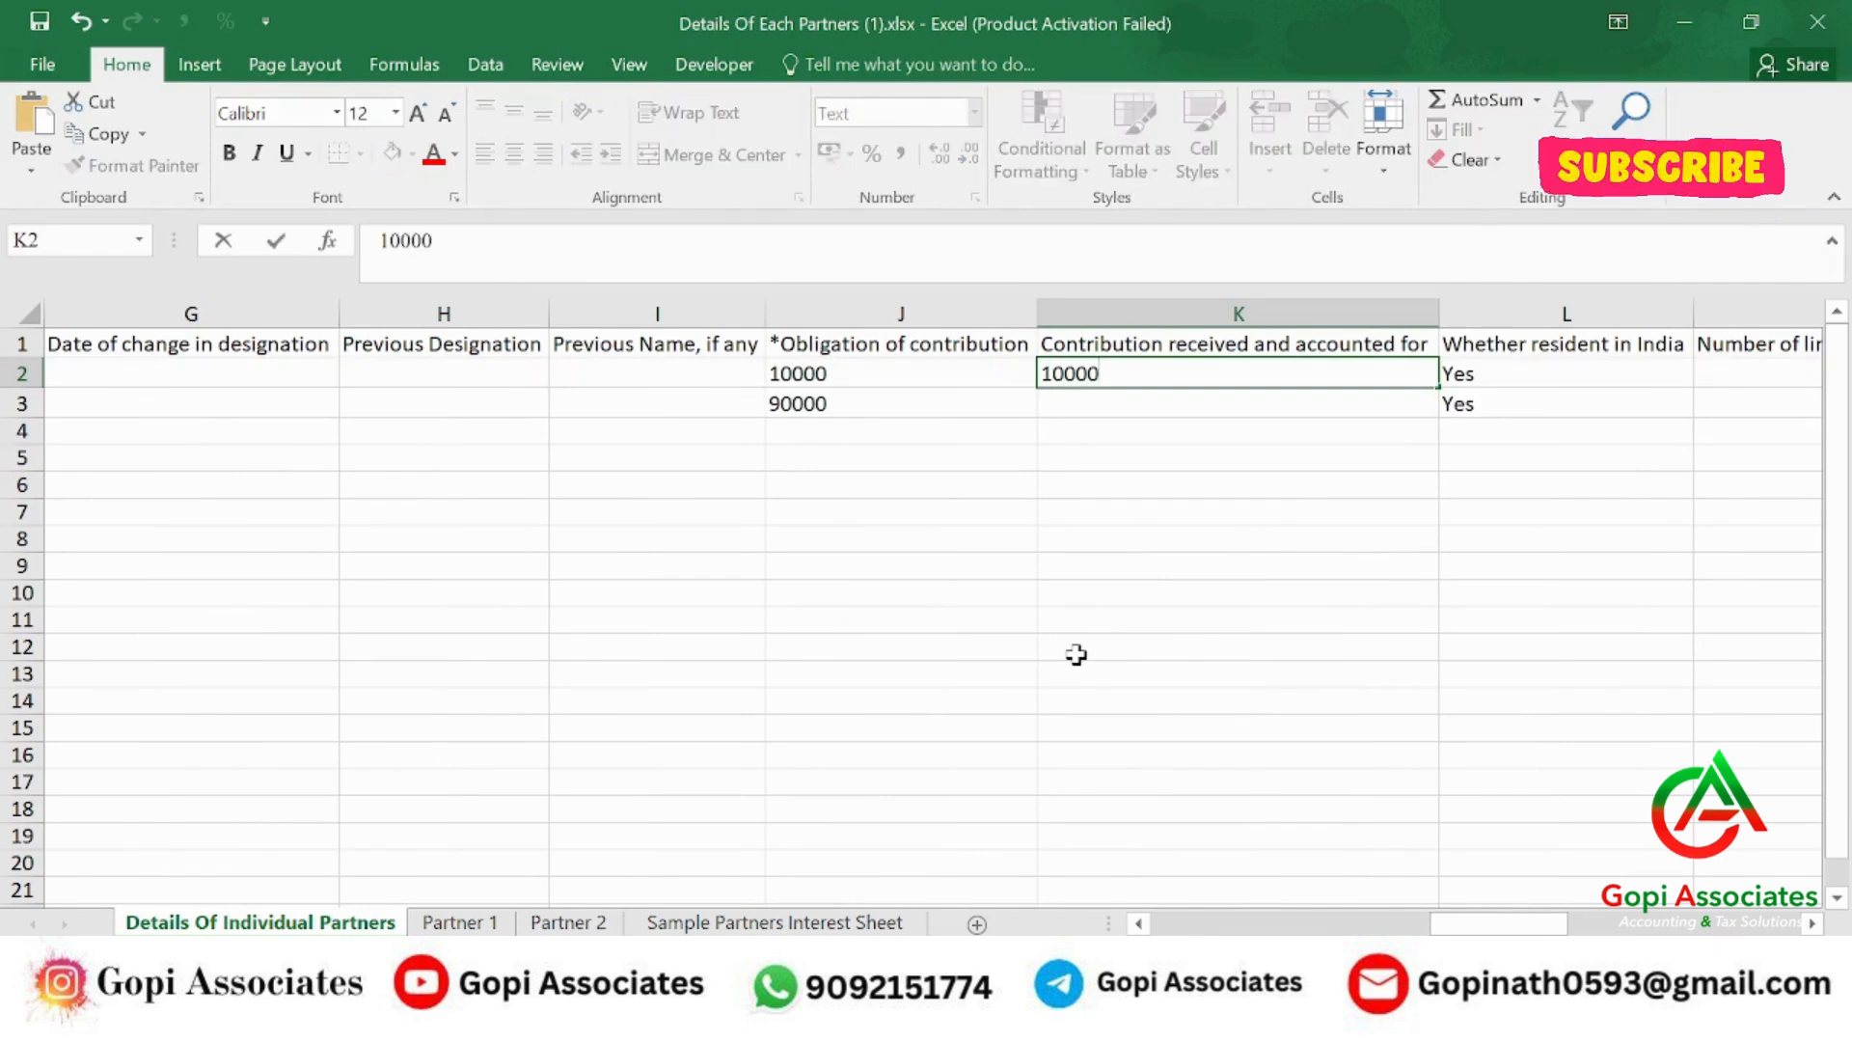
key(Return)
text(9000)
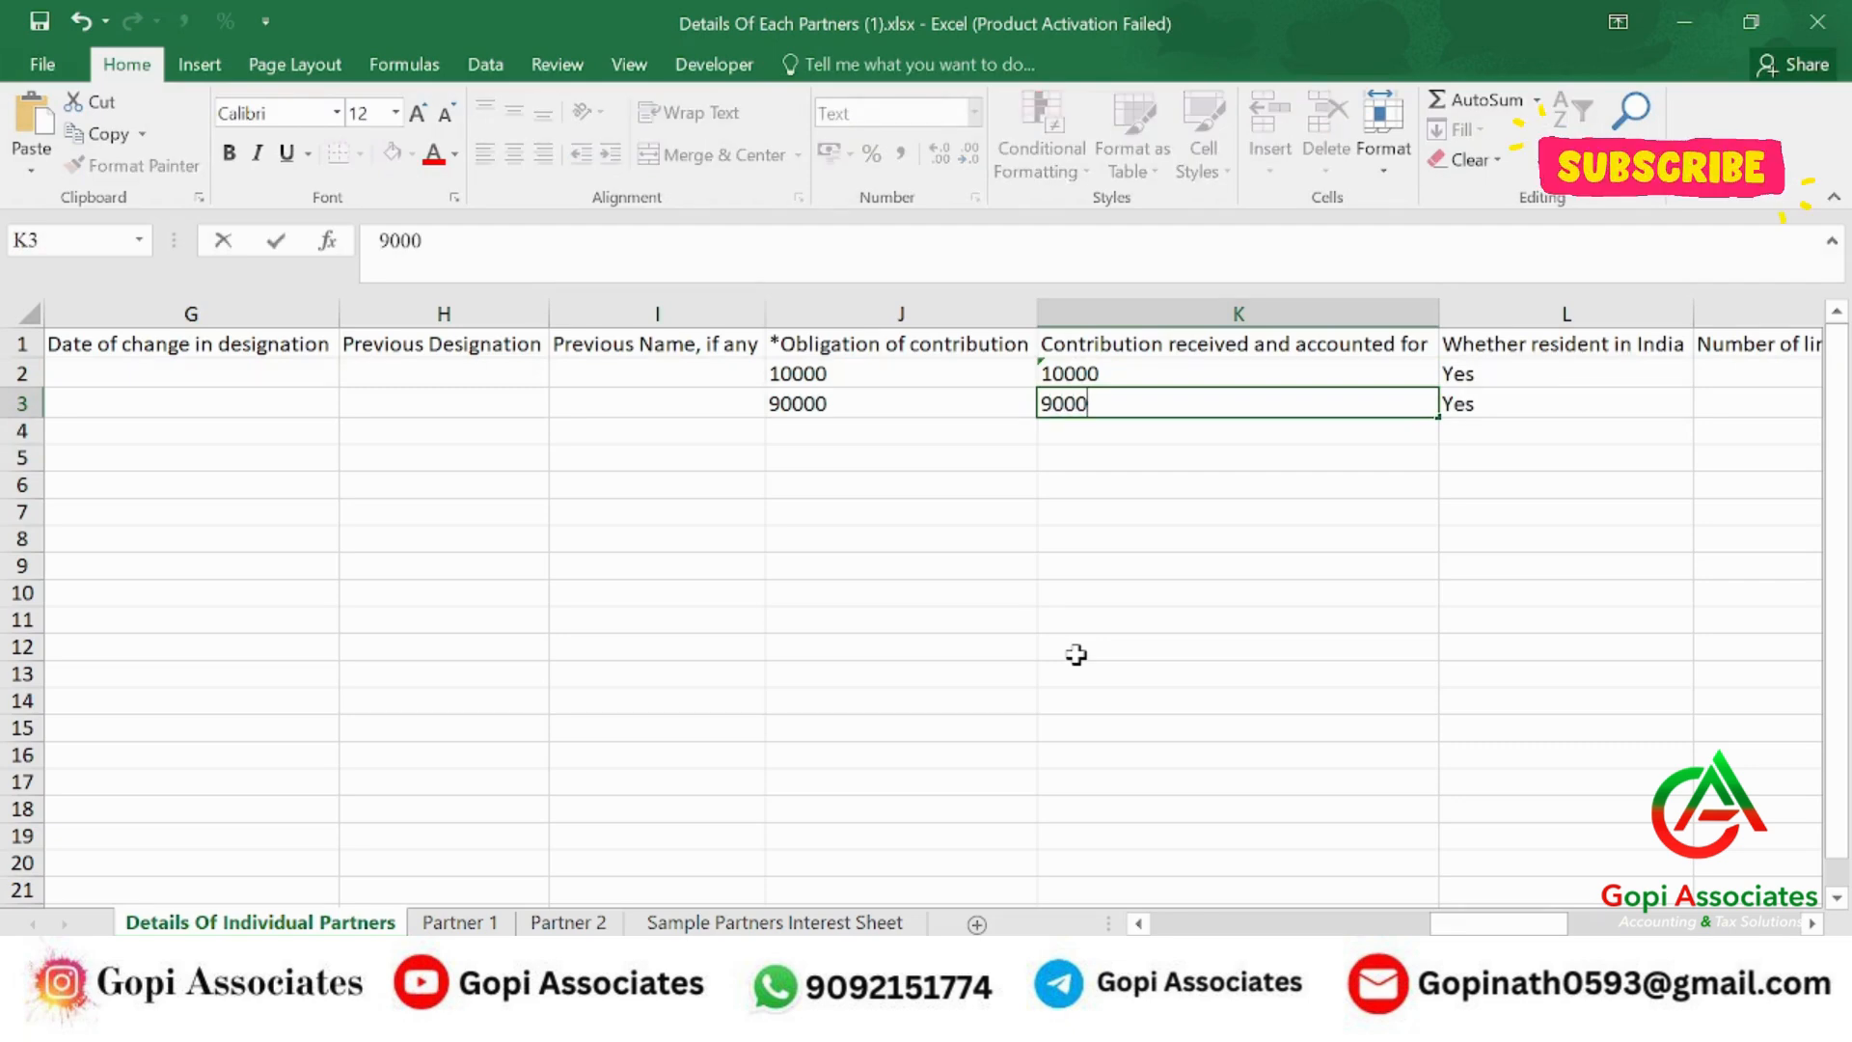
key(Return)
key(Up)
key(Right)
key(Right)
key(Right)
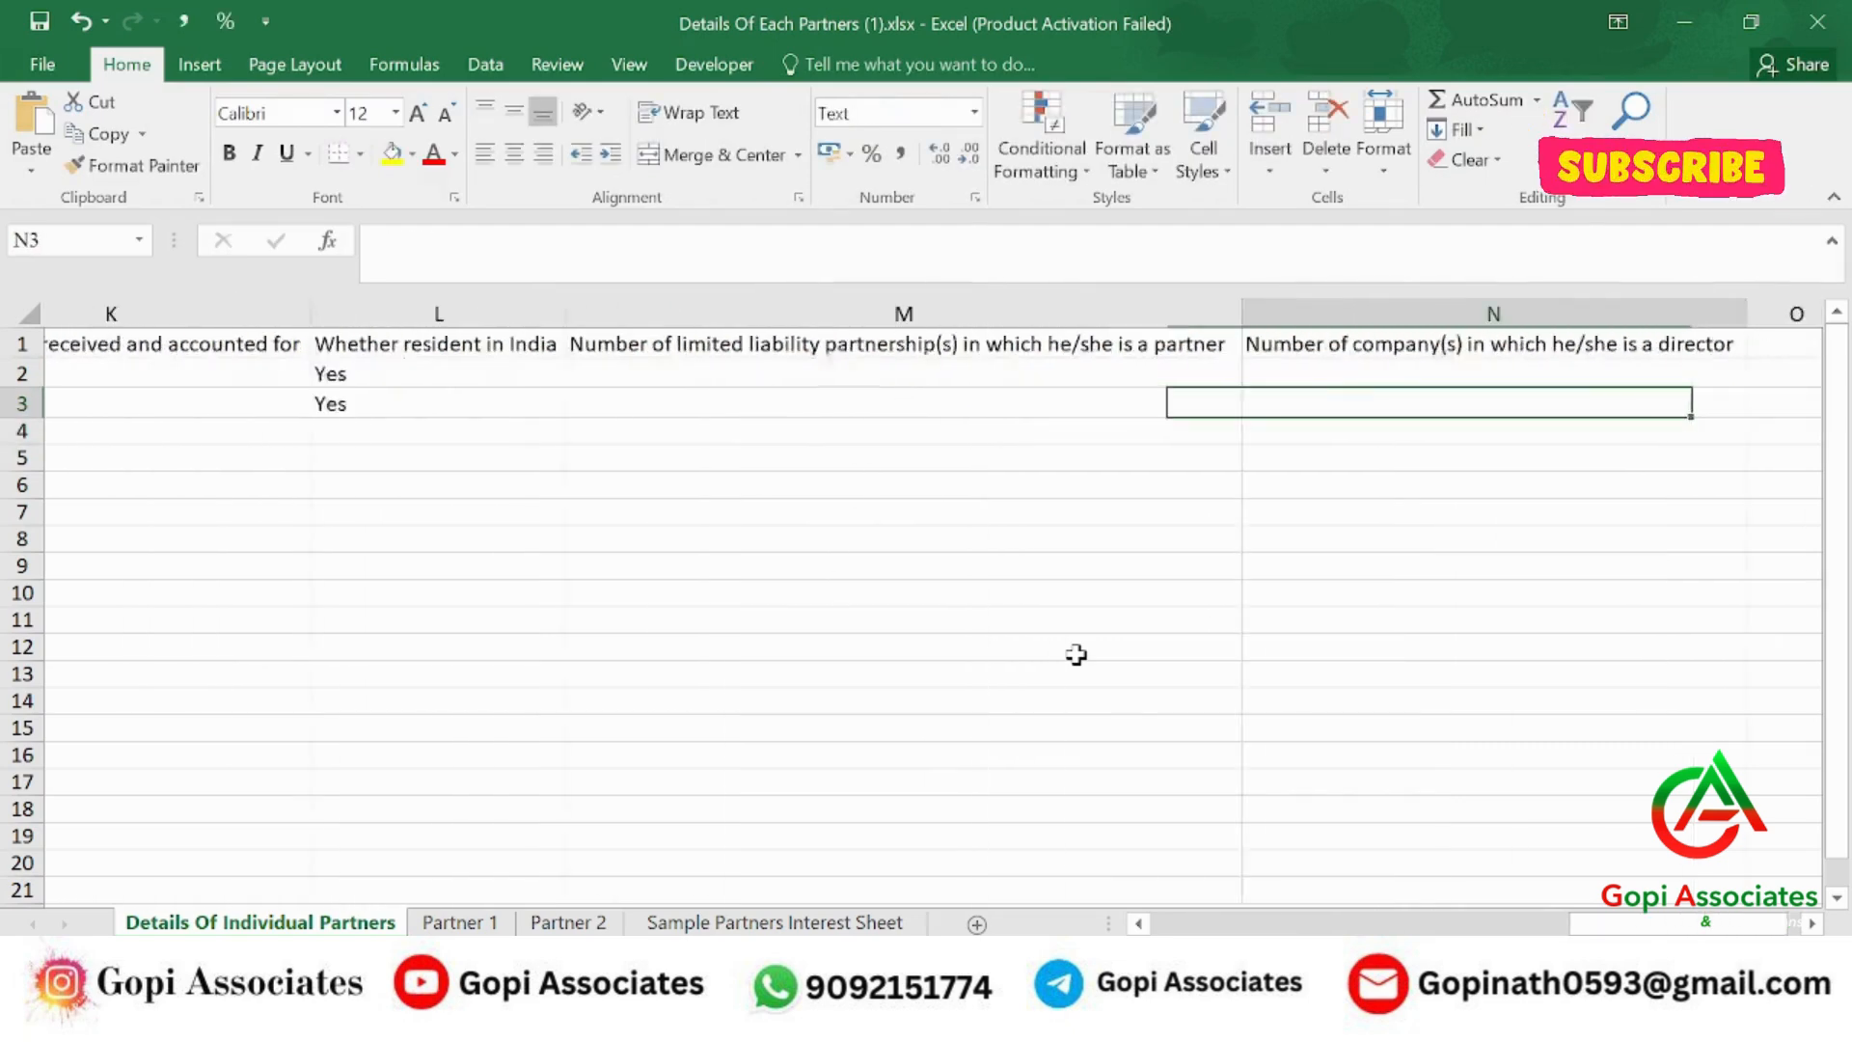
key(Left)
key(Left)
key(Left)
key(Right)
key(Right)
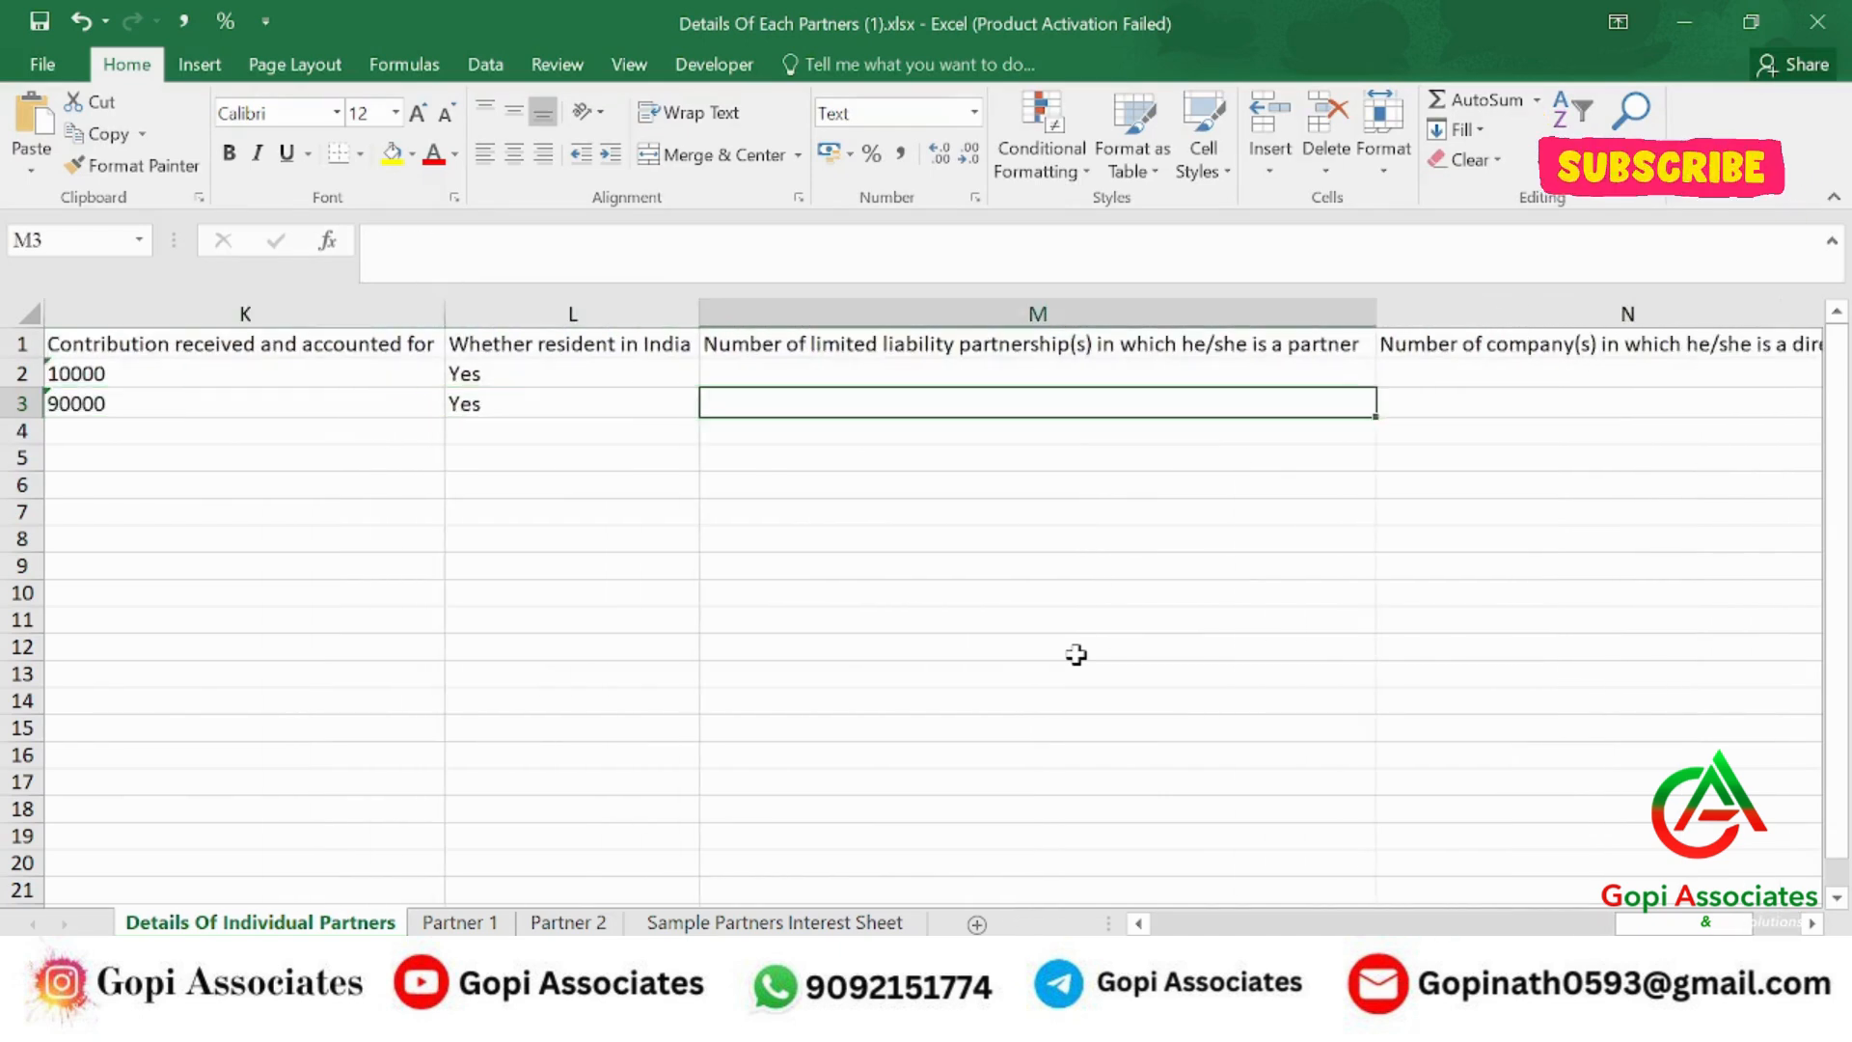
key(Up)
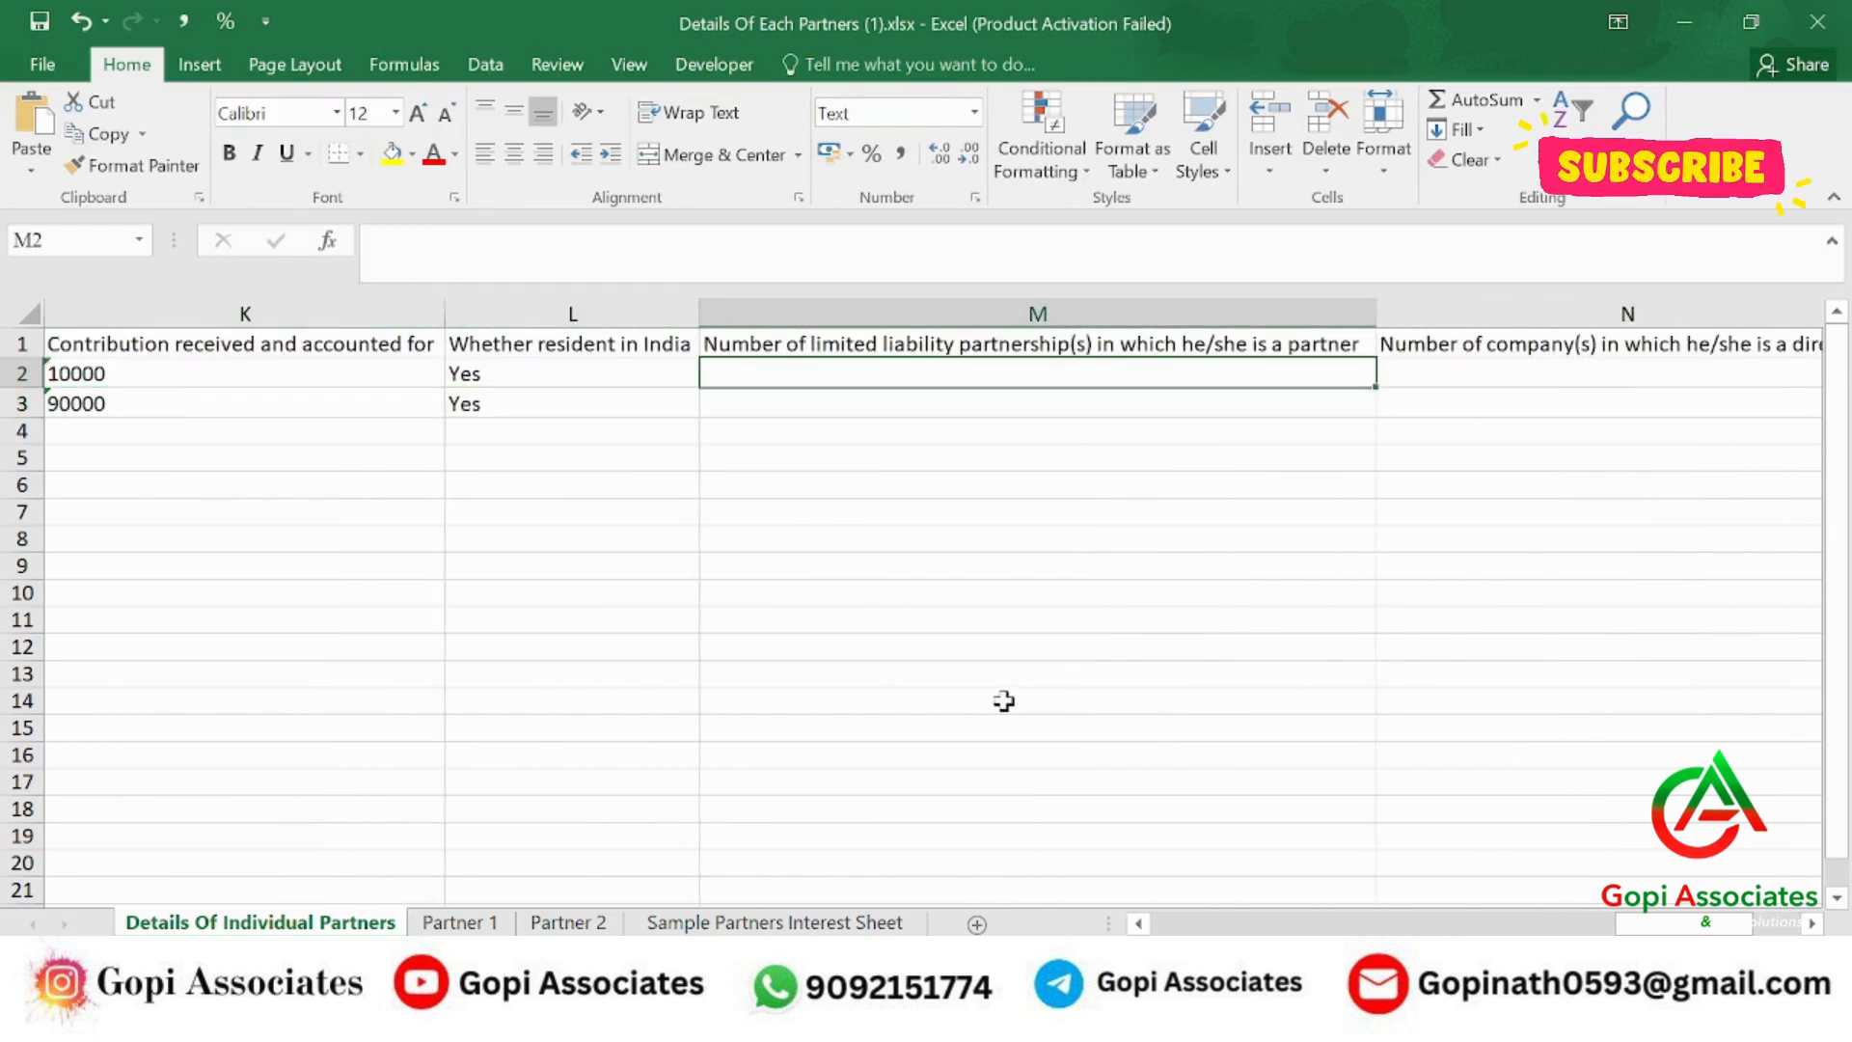
click(483, 924)
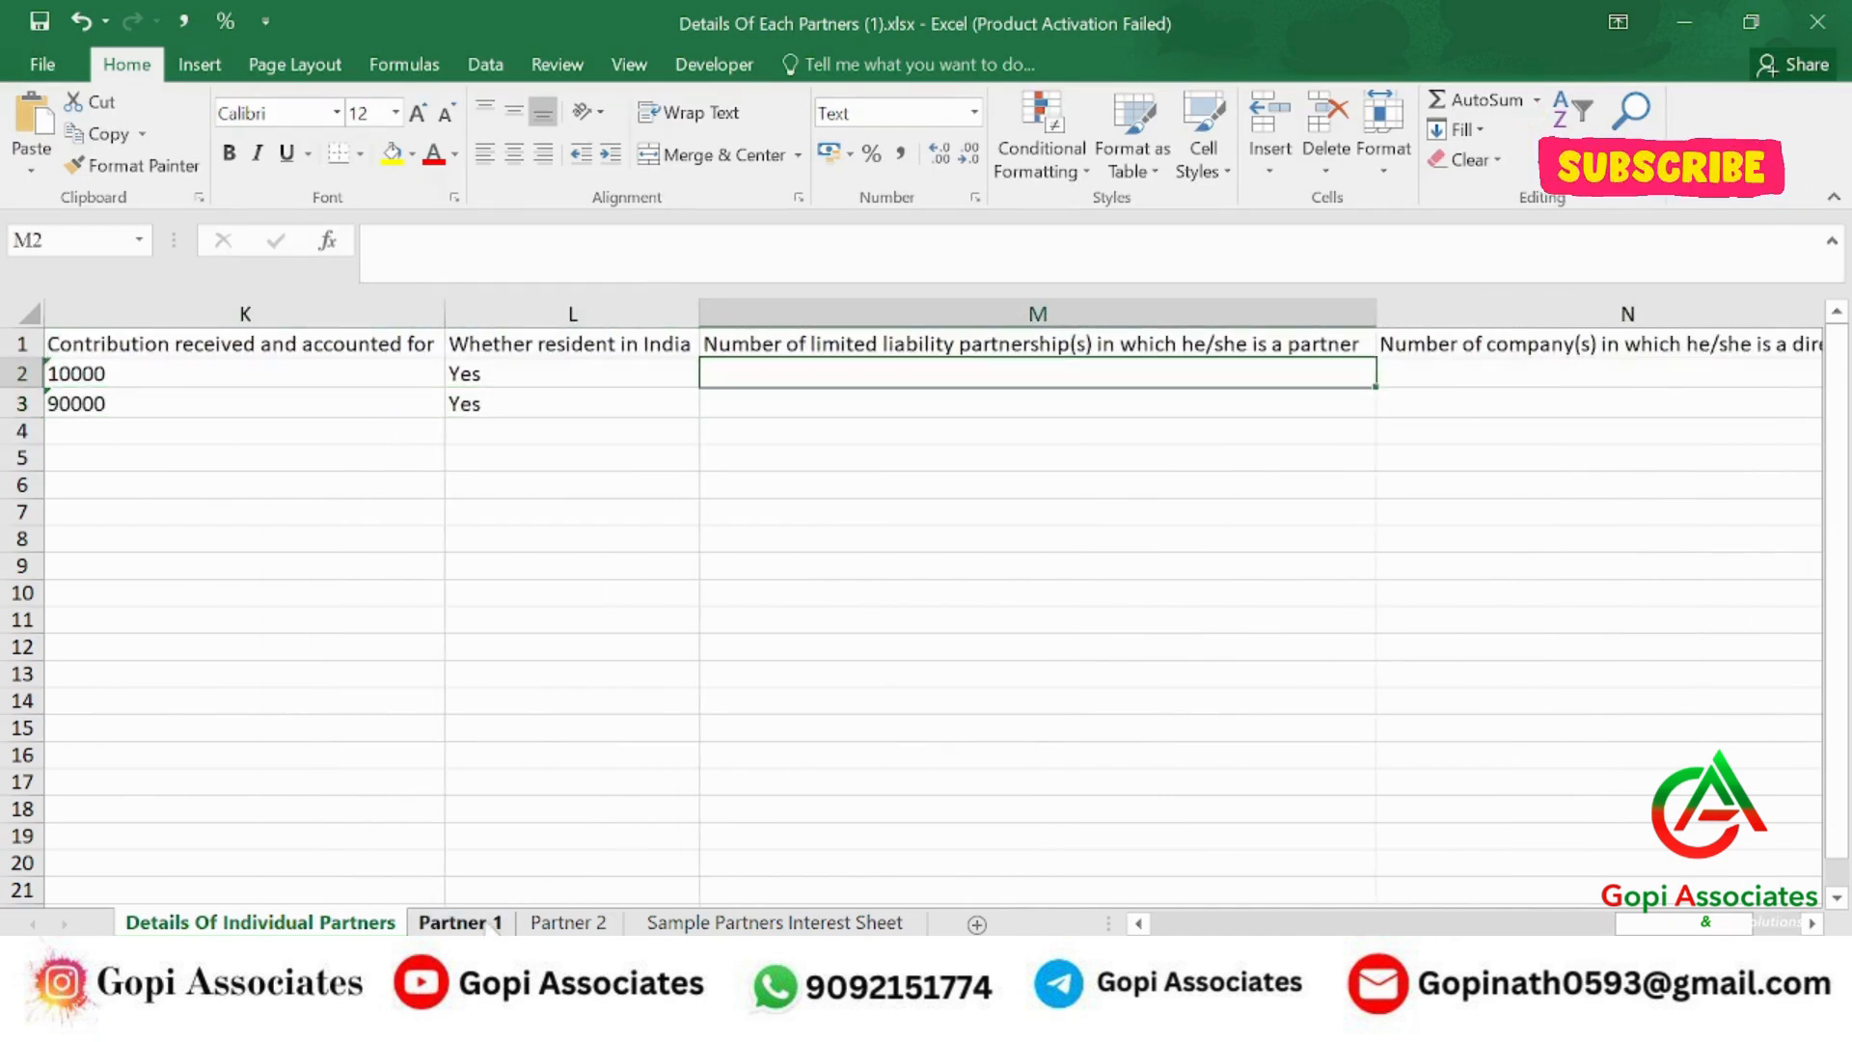
Enter LLP counts of 1 and 1 and company counts of 1 and 0 for the two partners.
click(300, 924)
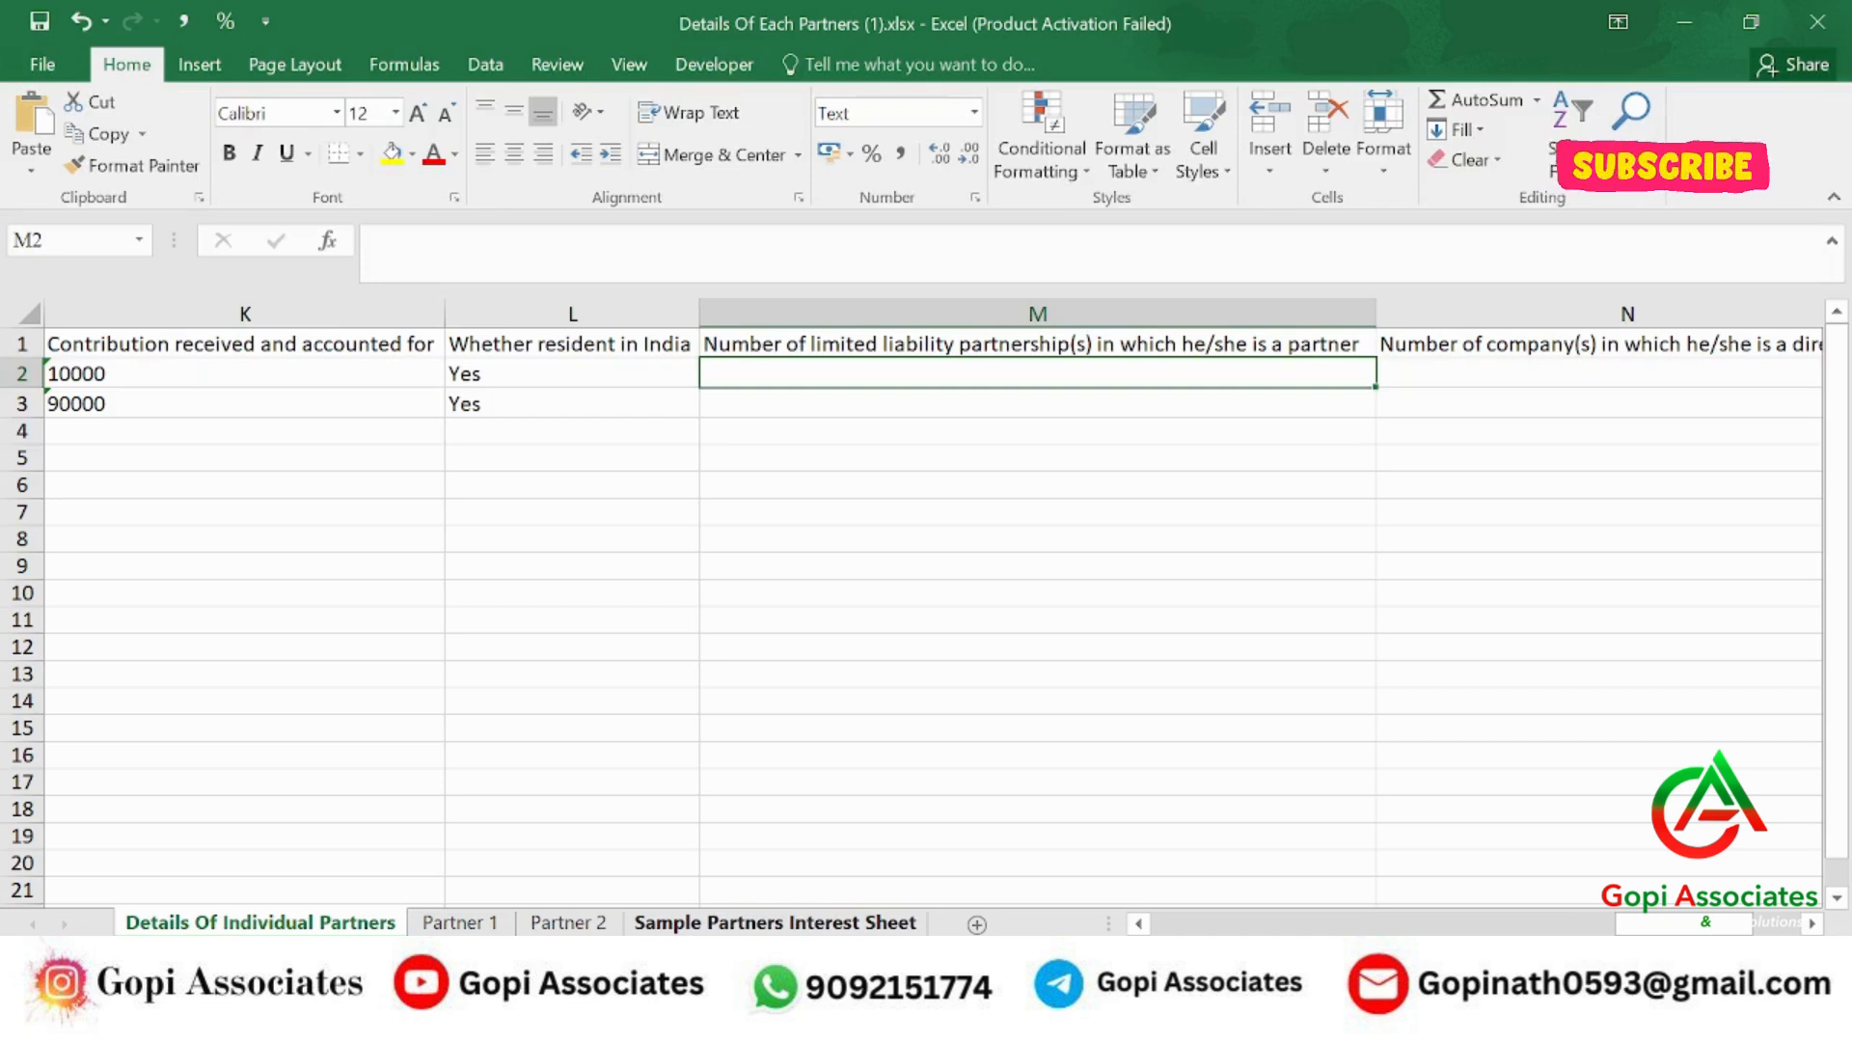
text(1)
key(Tab)
key(Return)
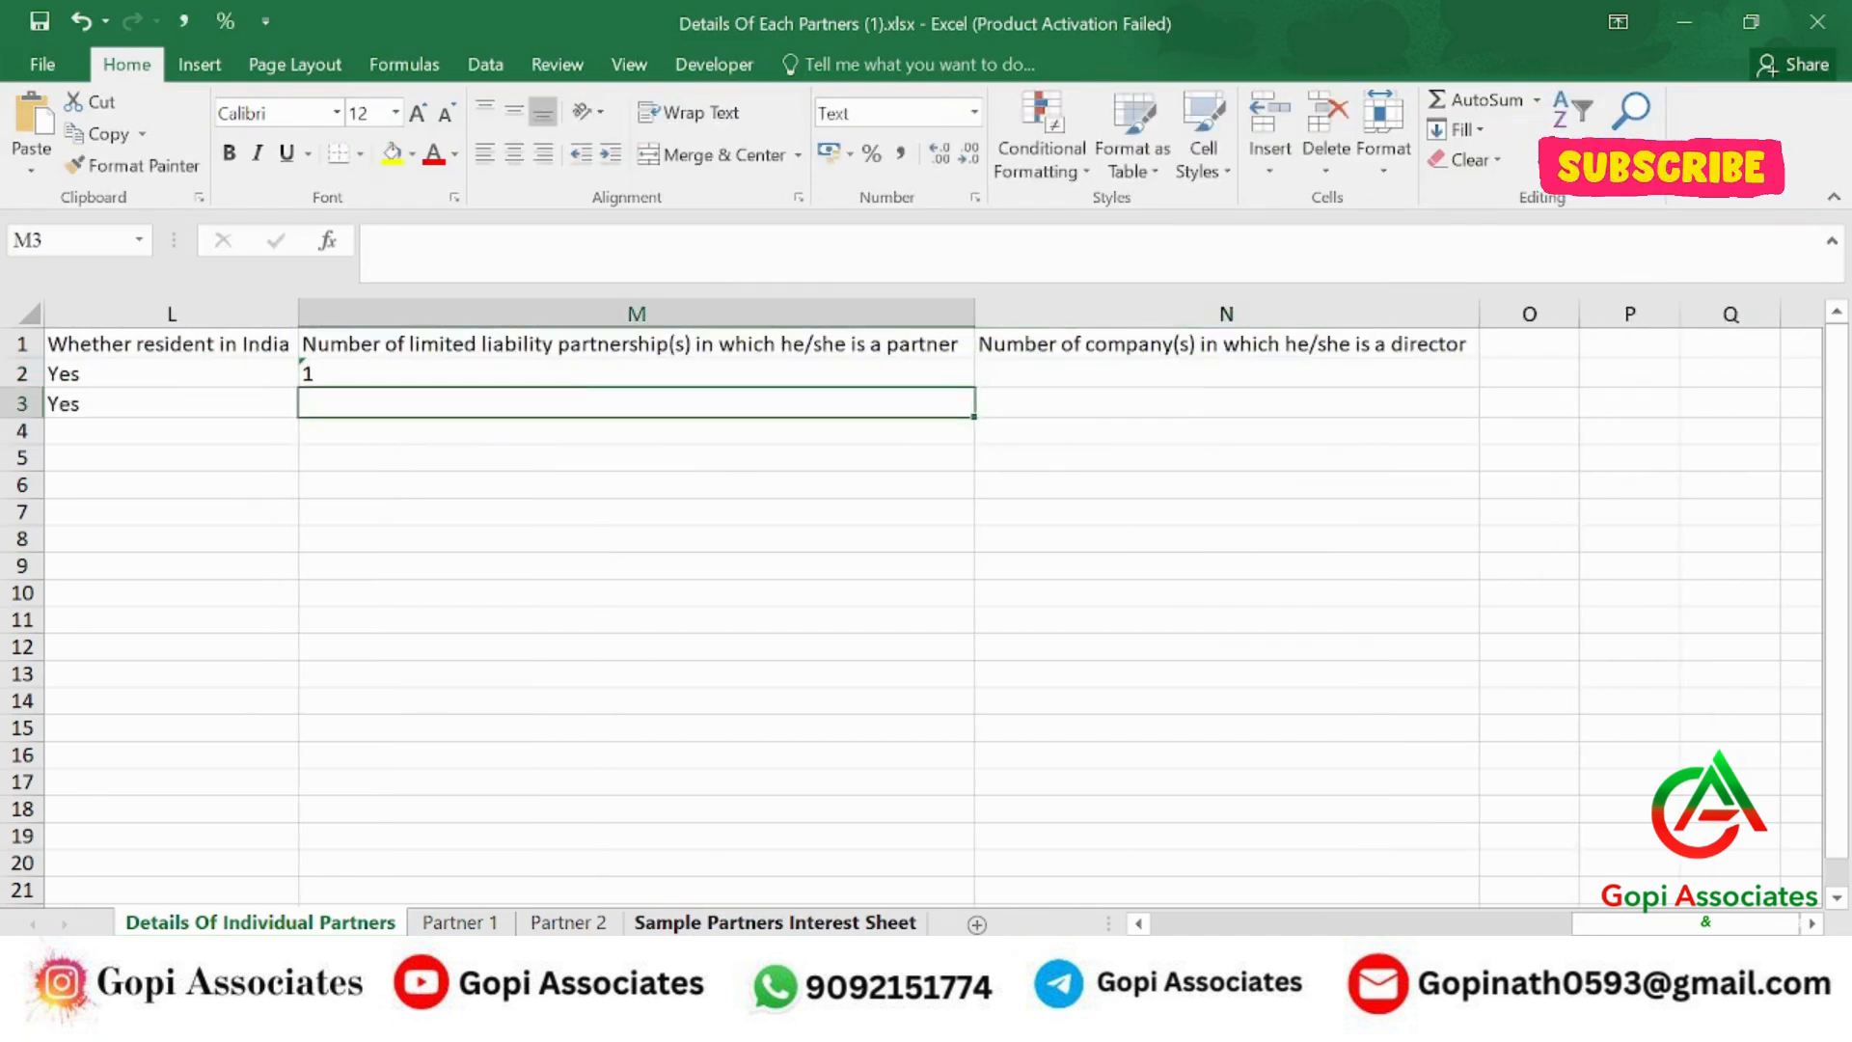
text(1)
key(Tab)
click(1226, 373)
text(1)
key(Return)
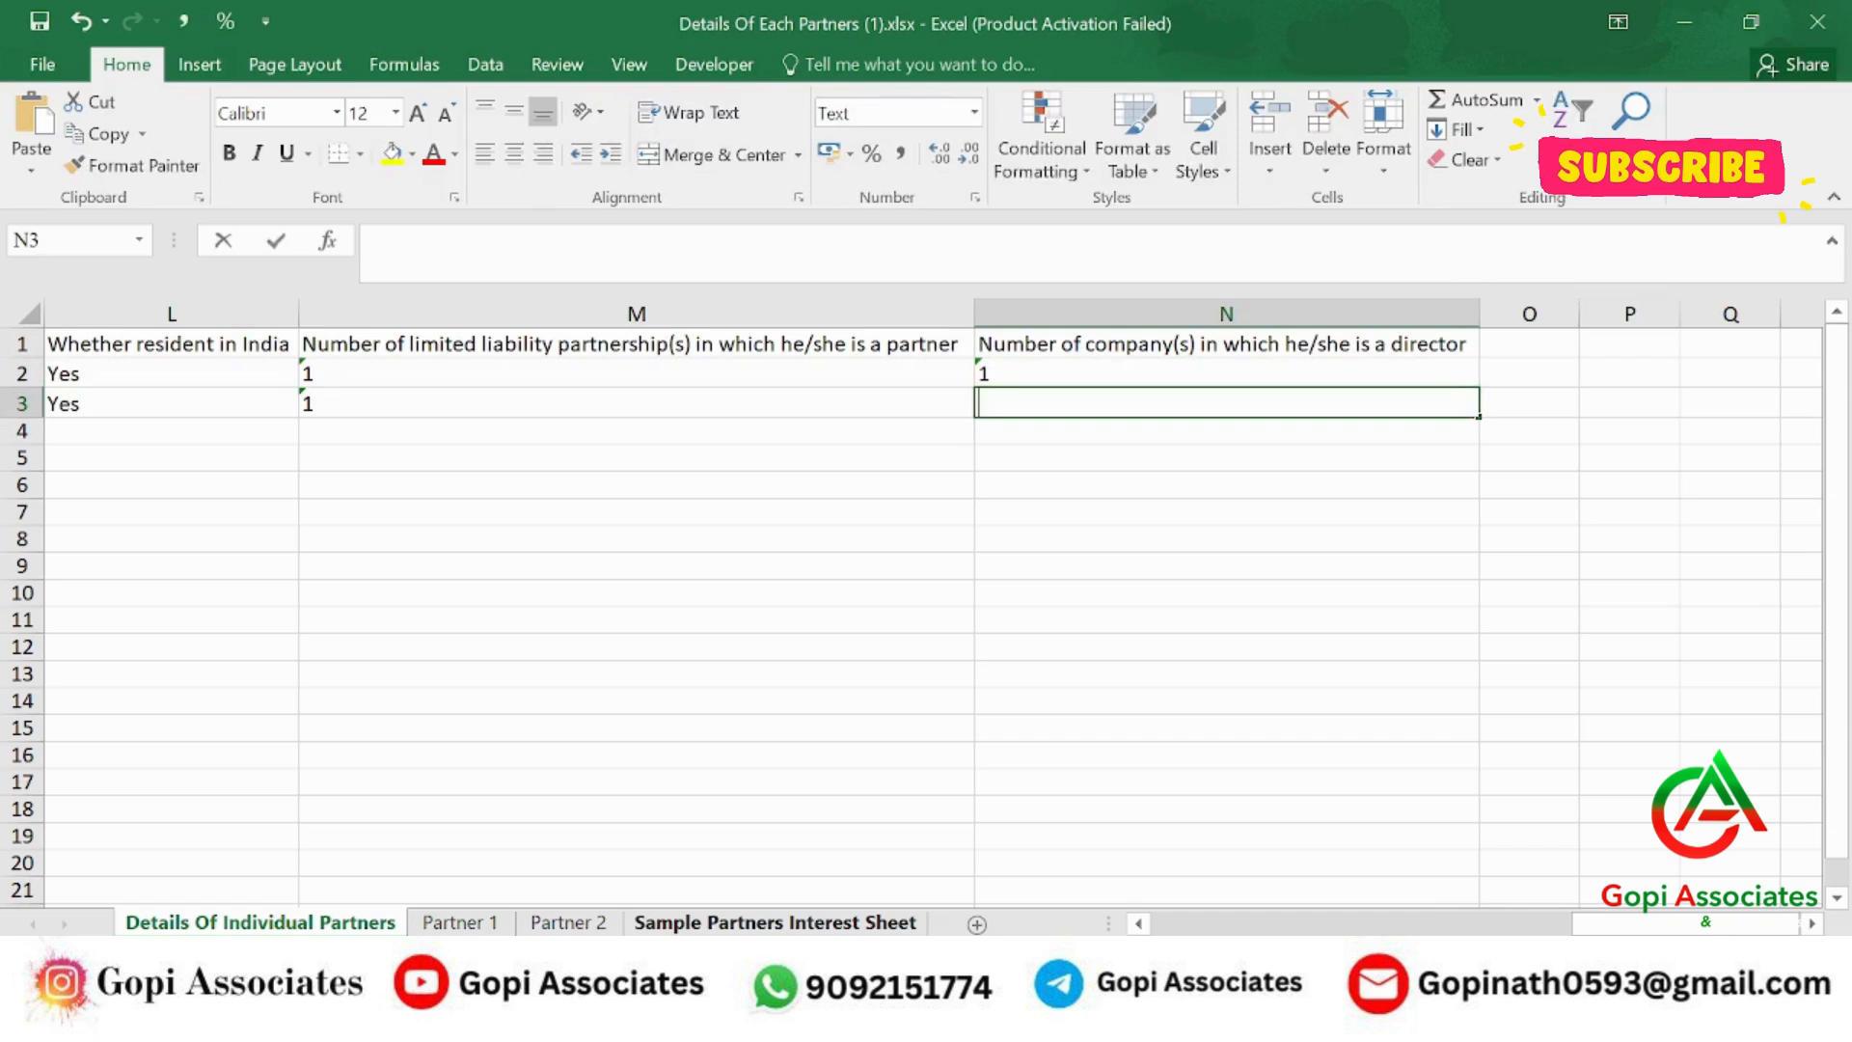
text(0)
key(Return)
click(172, 430)
click(172, 404)
Correct the first partner's LLP count back to 1 after a mistaken 4, and check the company counts.
click(637, 373)
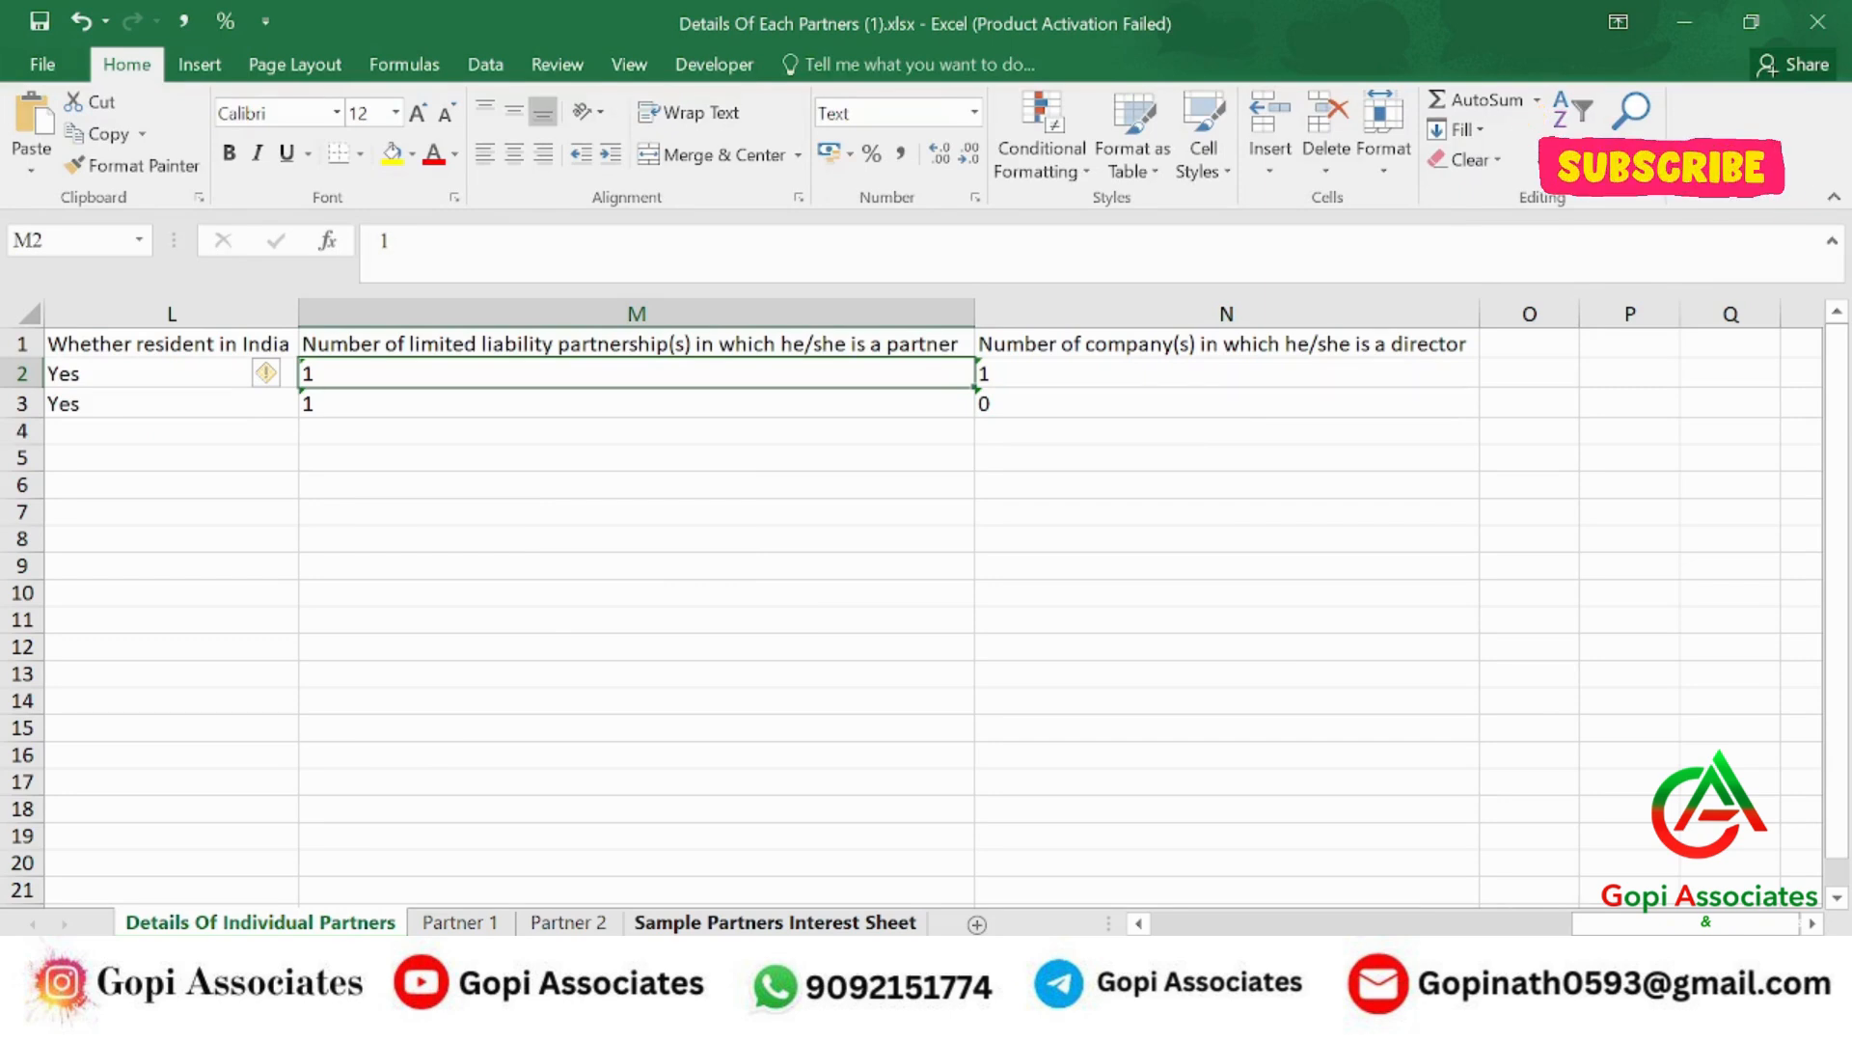
text(4)
key(Return)
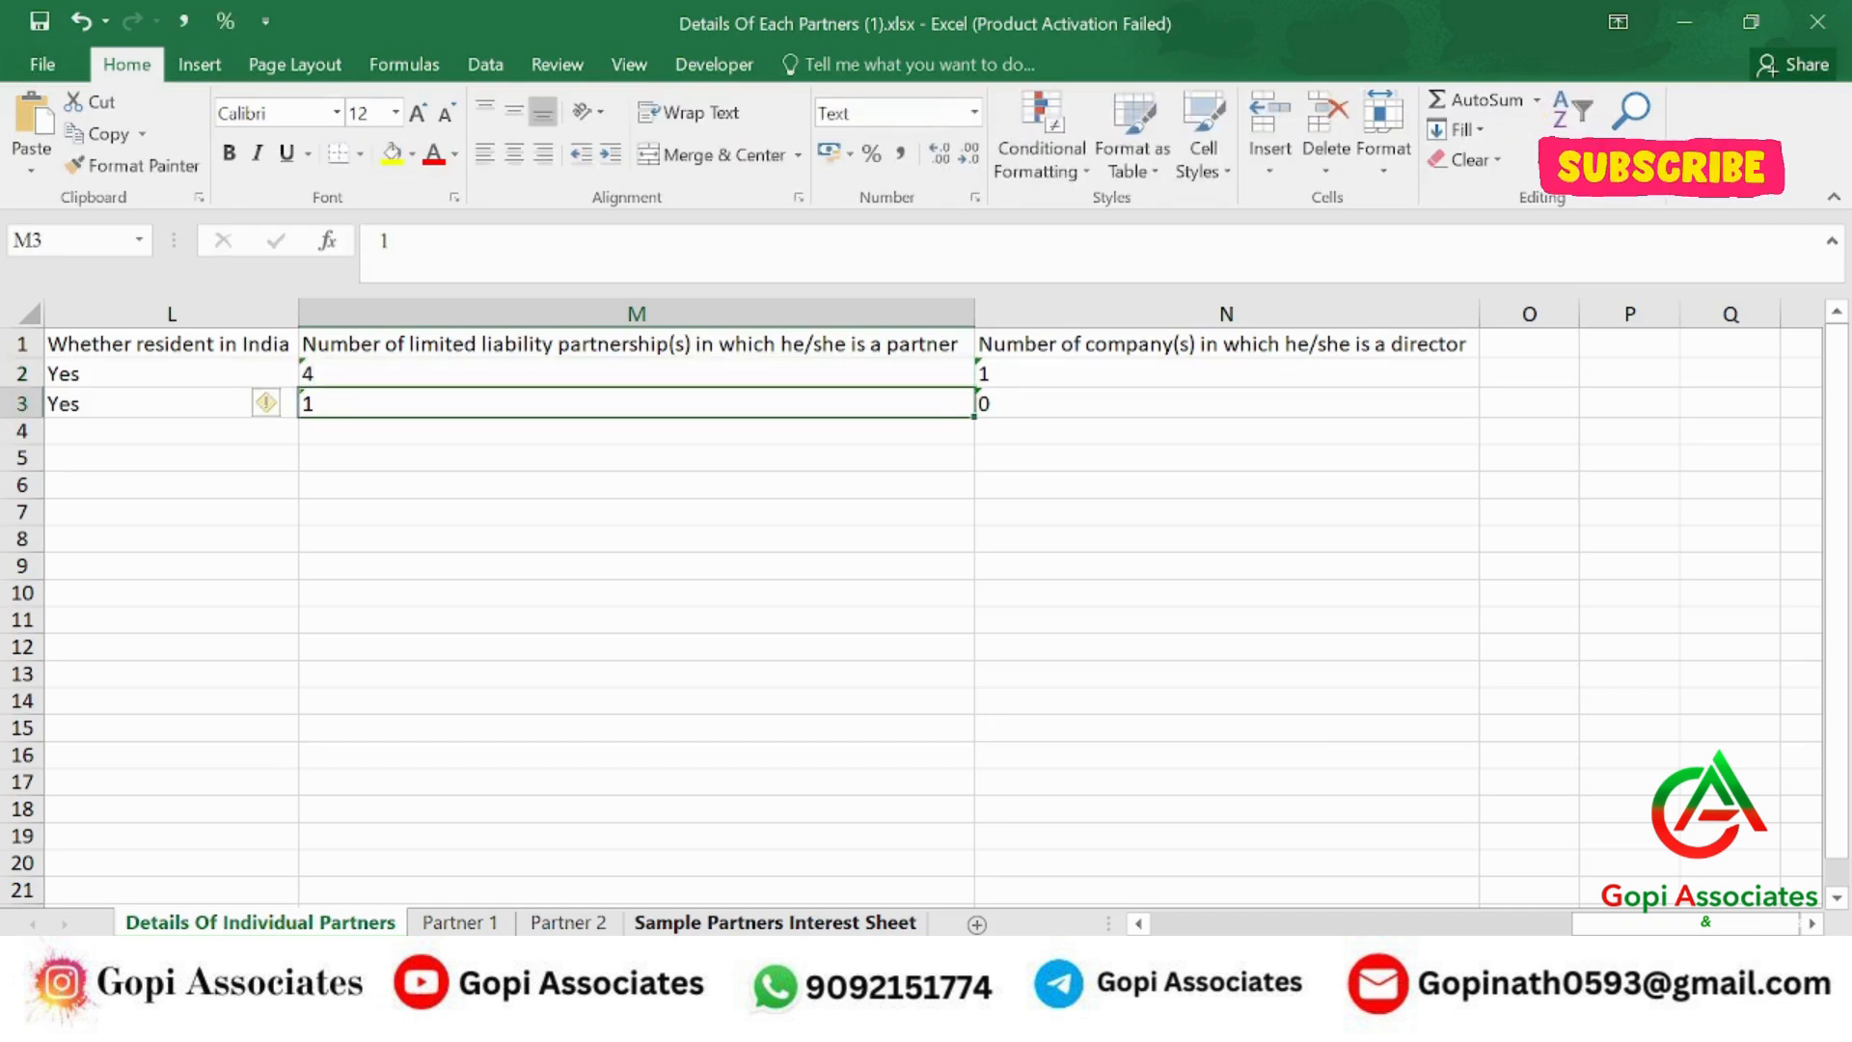
click(637, 373)
text(1)
key(Return)
click(1225, 403)
click(1225, 373)
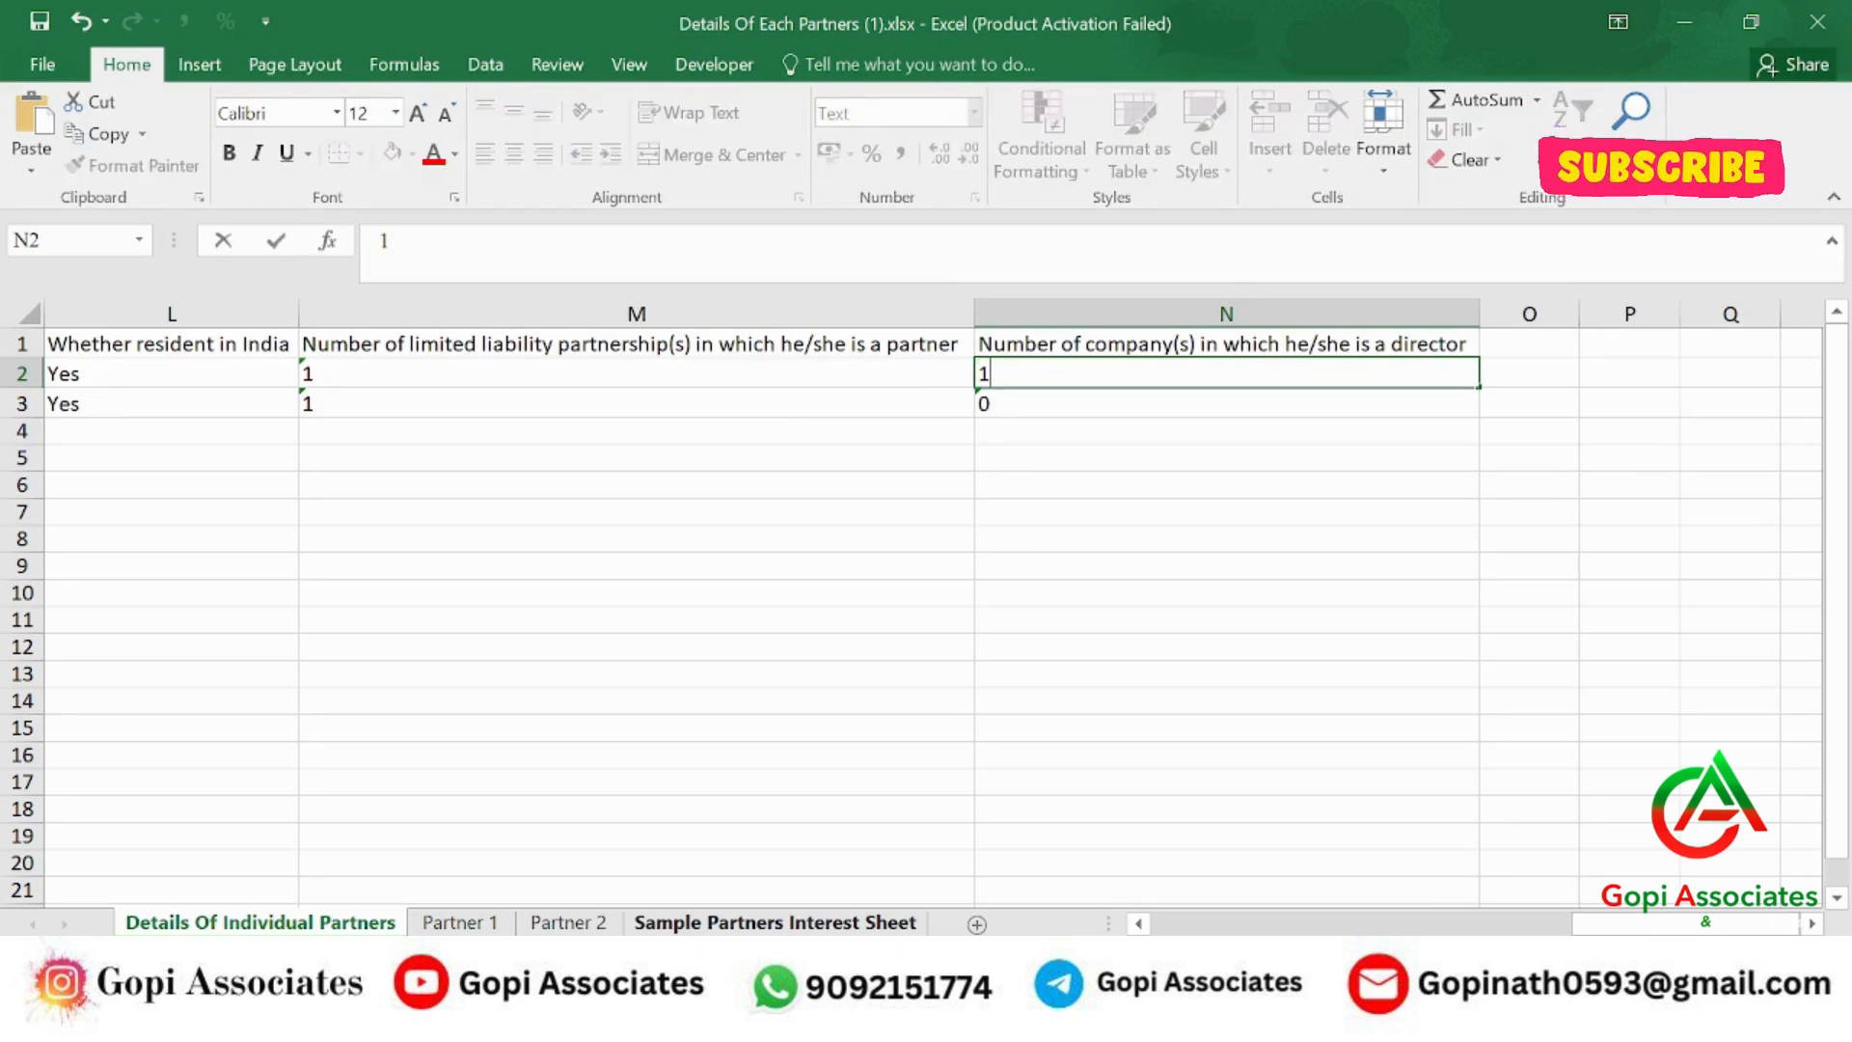
click(1226, 403)
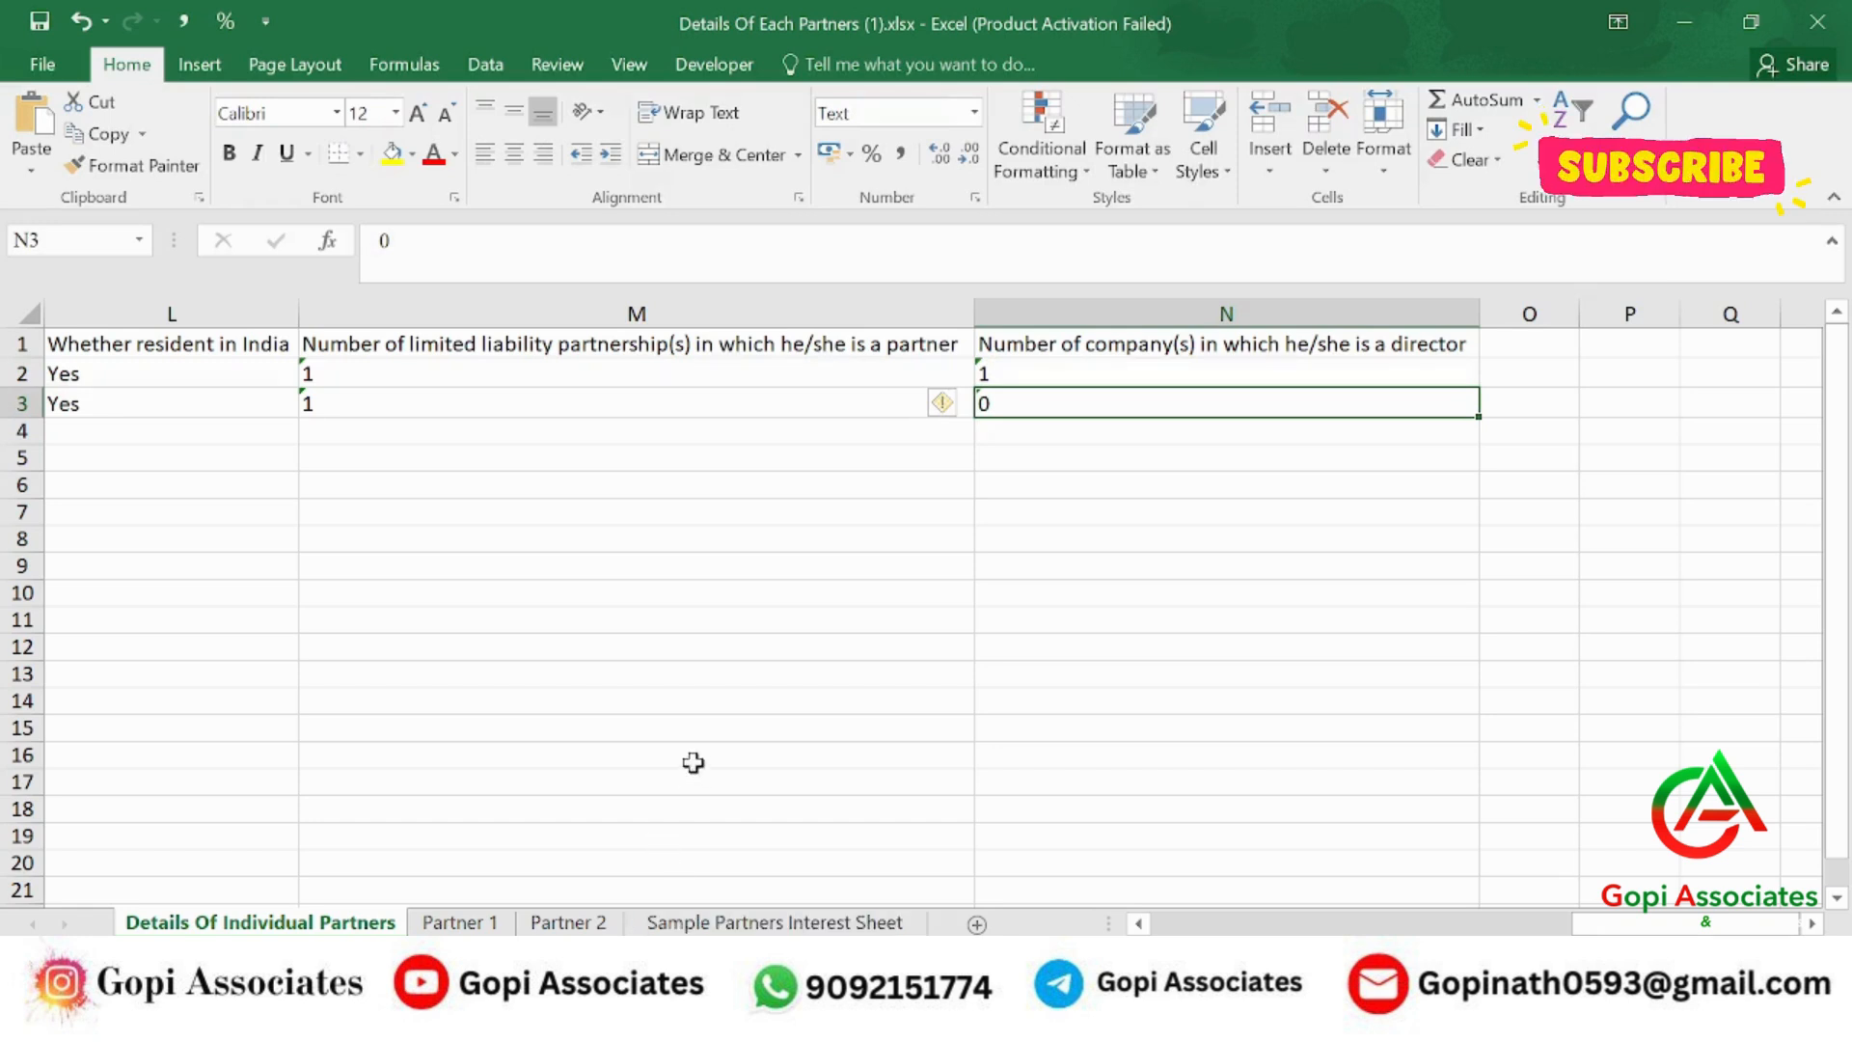
Review the Partner sheets, close Excel, and start attaching the individual partner details file on Form 11.
click(463, 924)
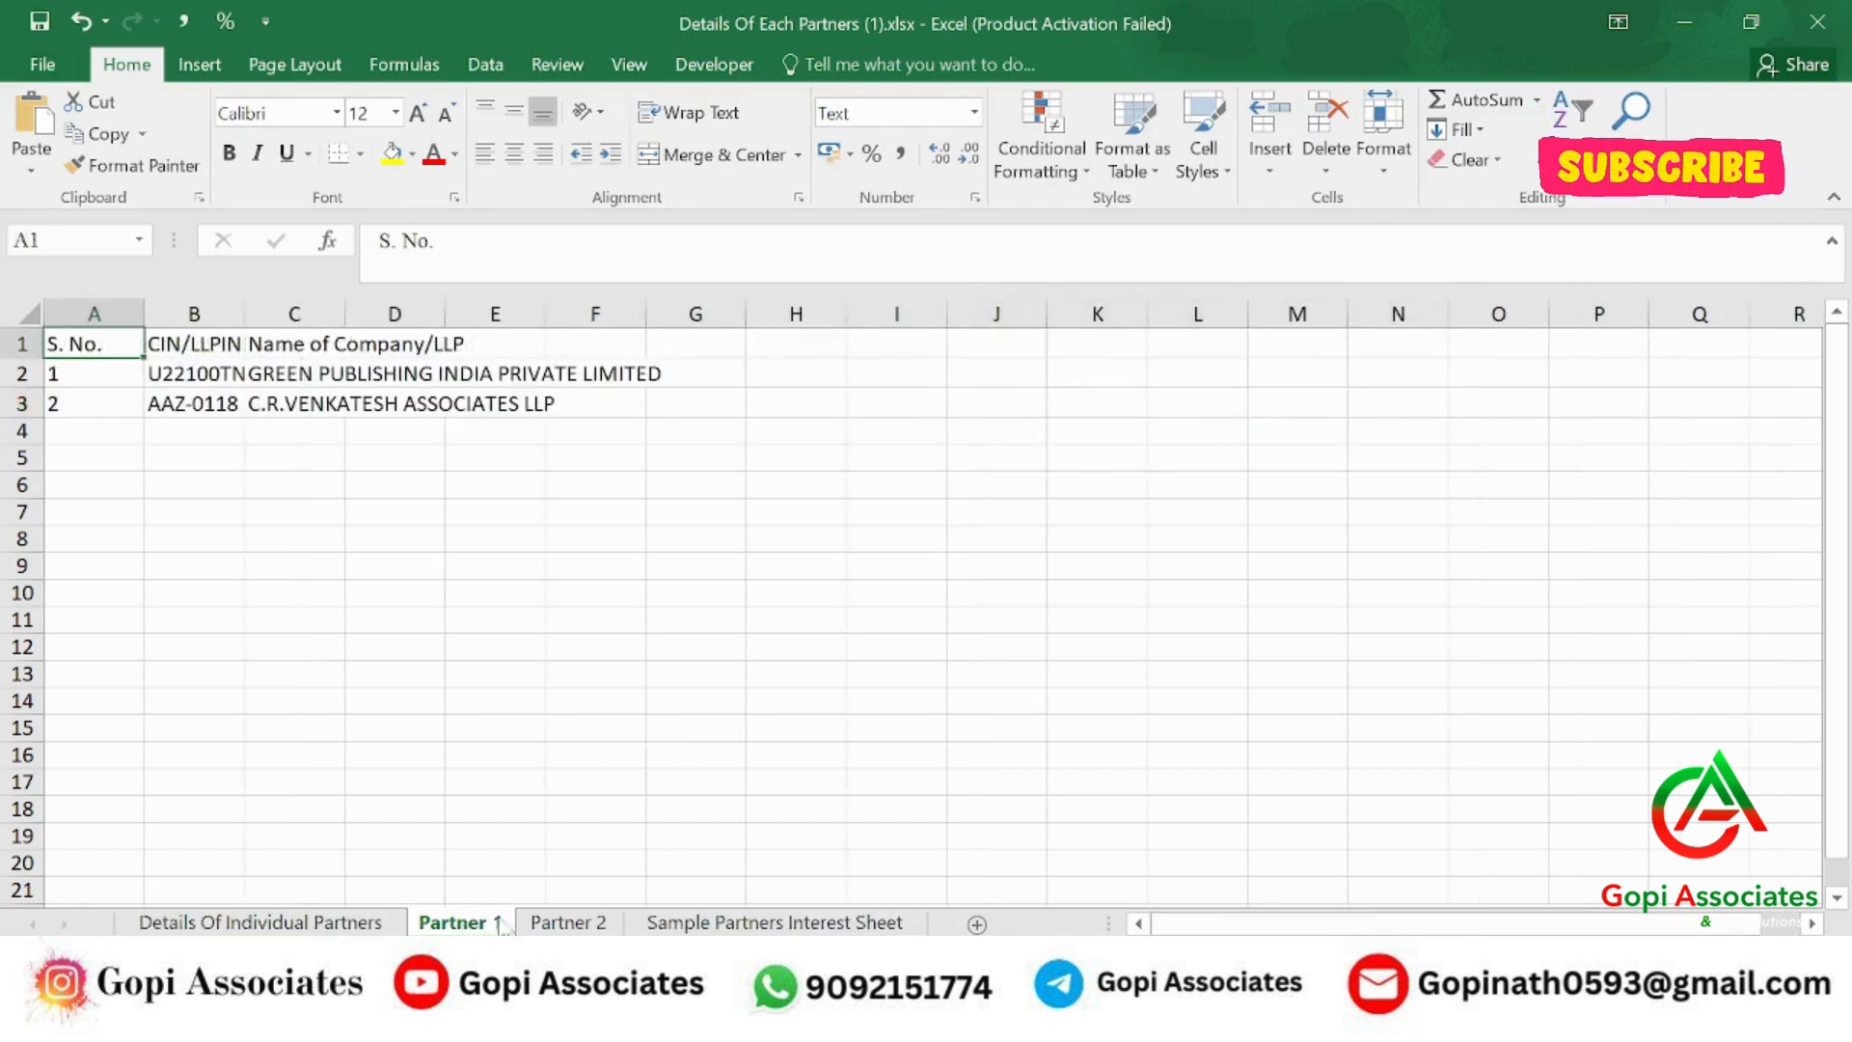
click(541, 924)
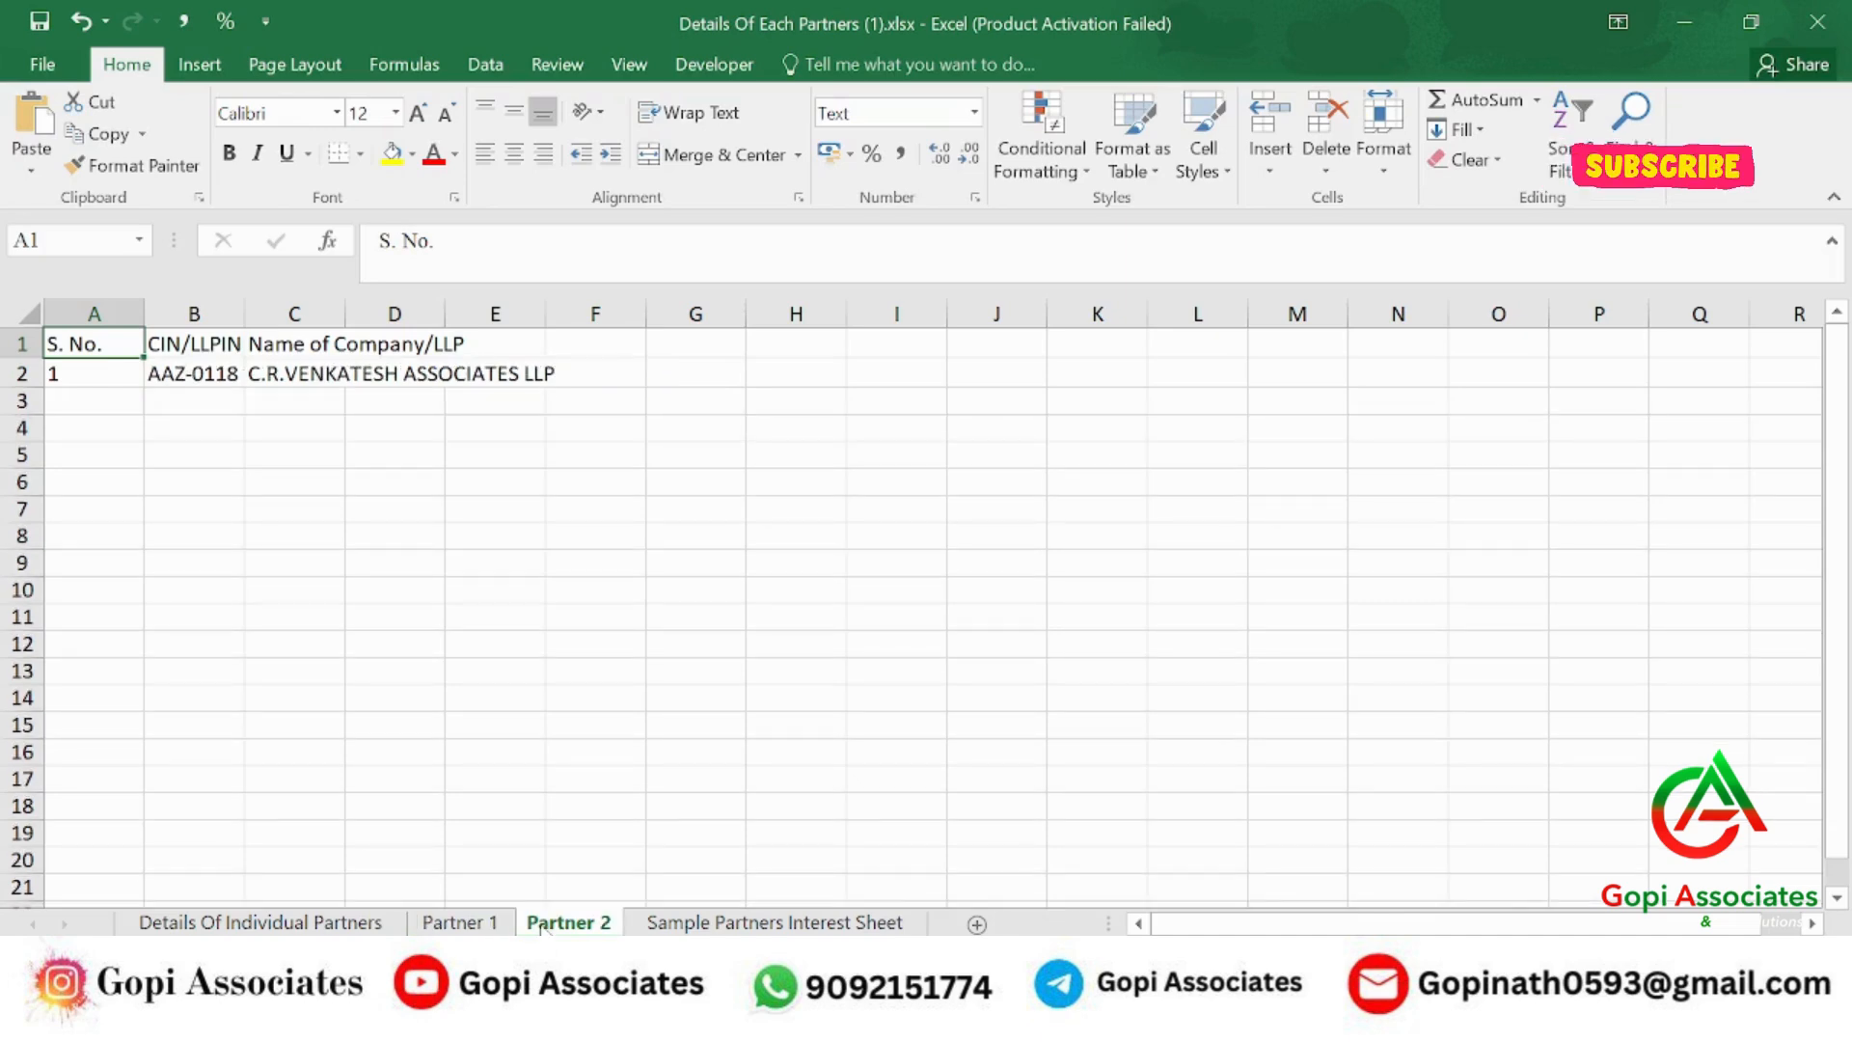
click(419, 591)
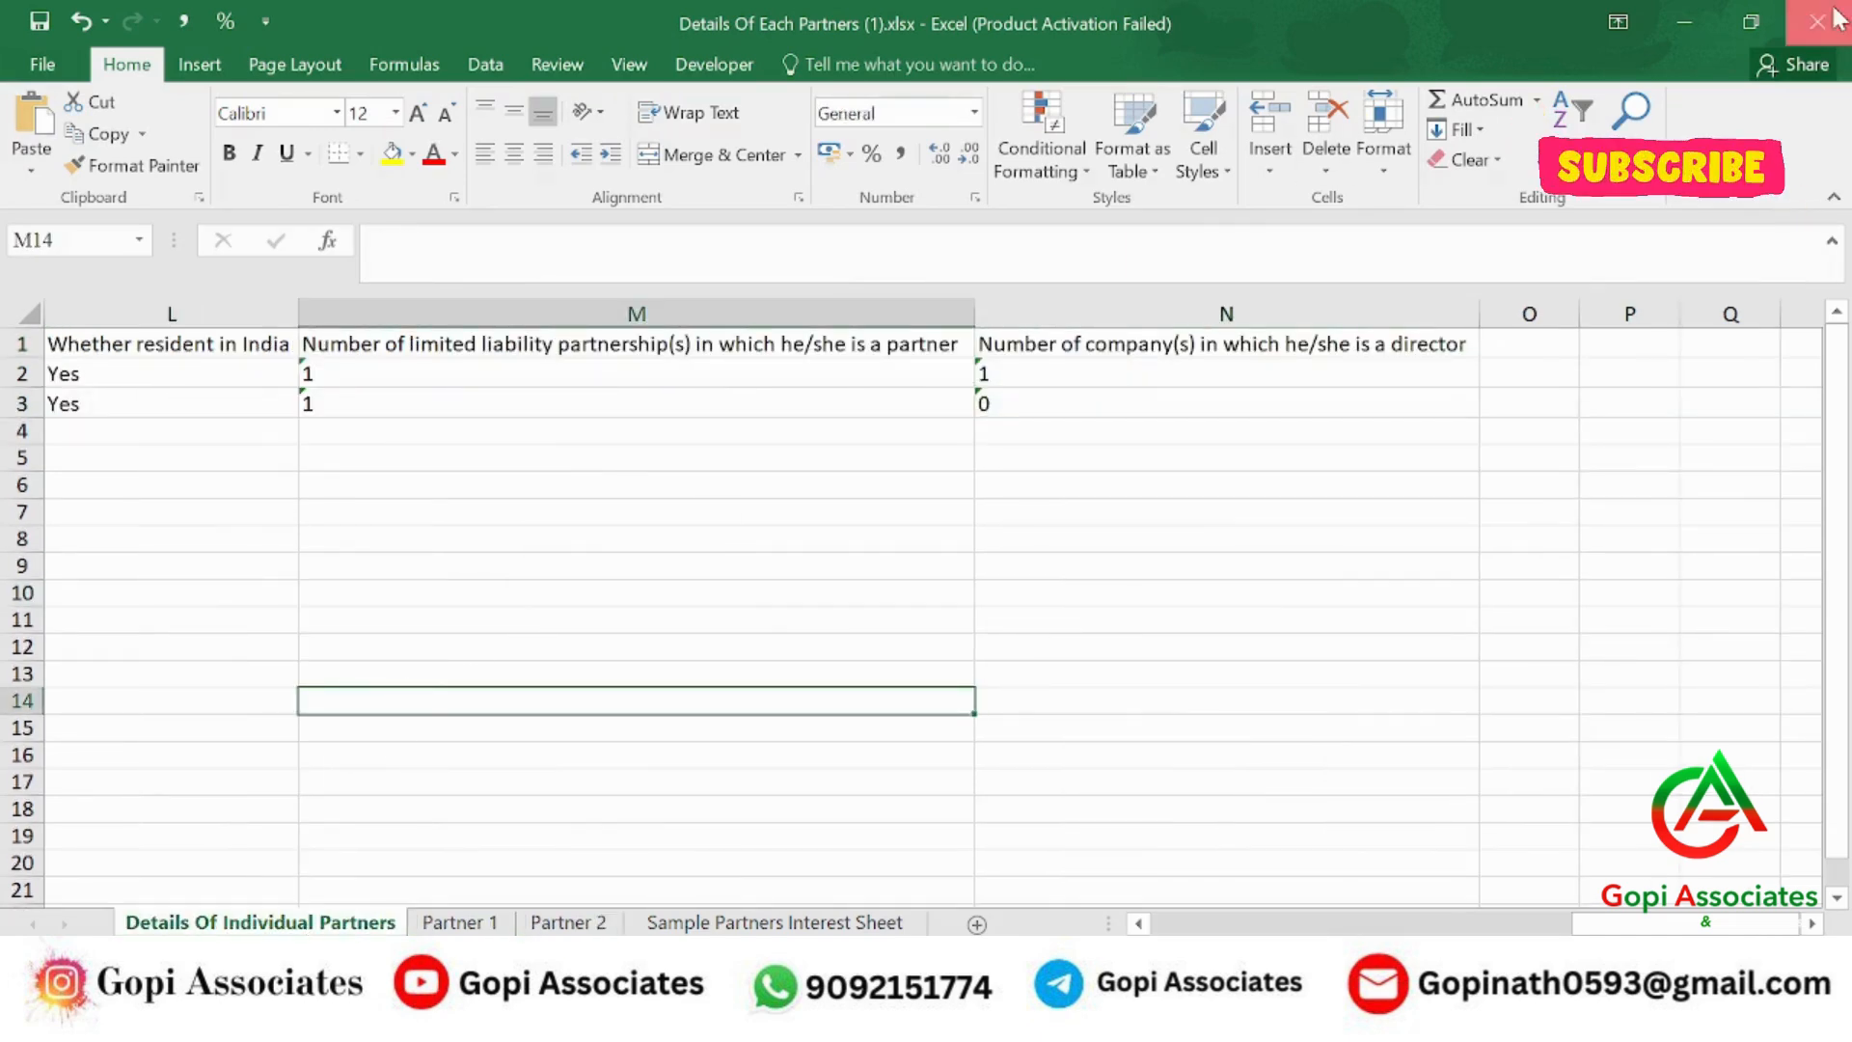
click(1838, 19)
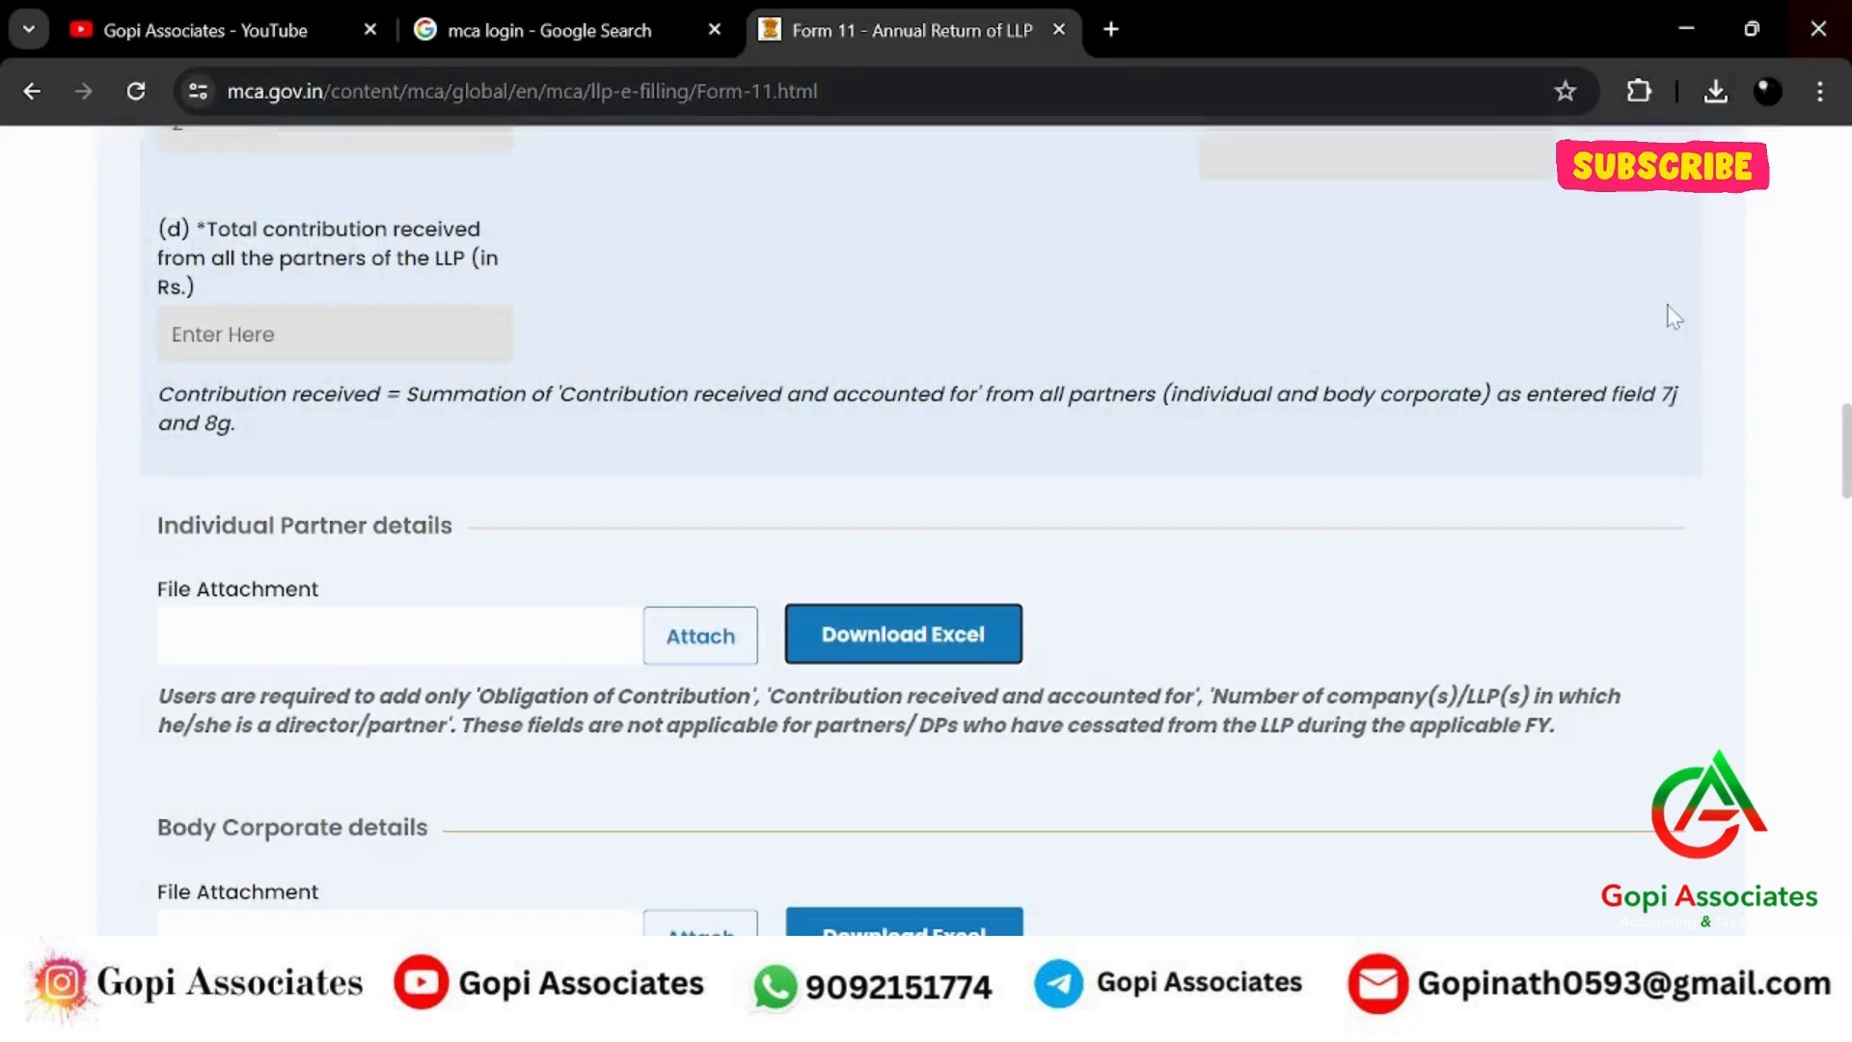
click(714, 634)
scroll(246, 366, up, 5)
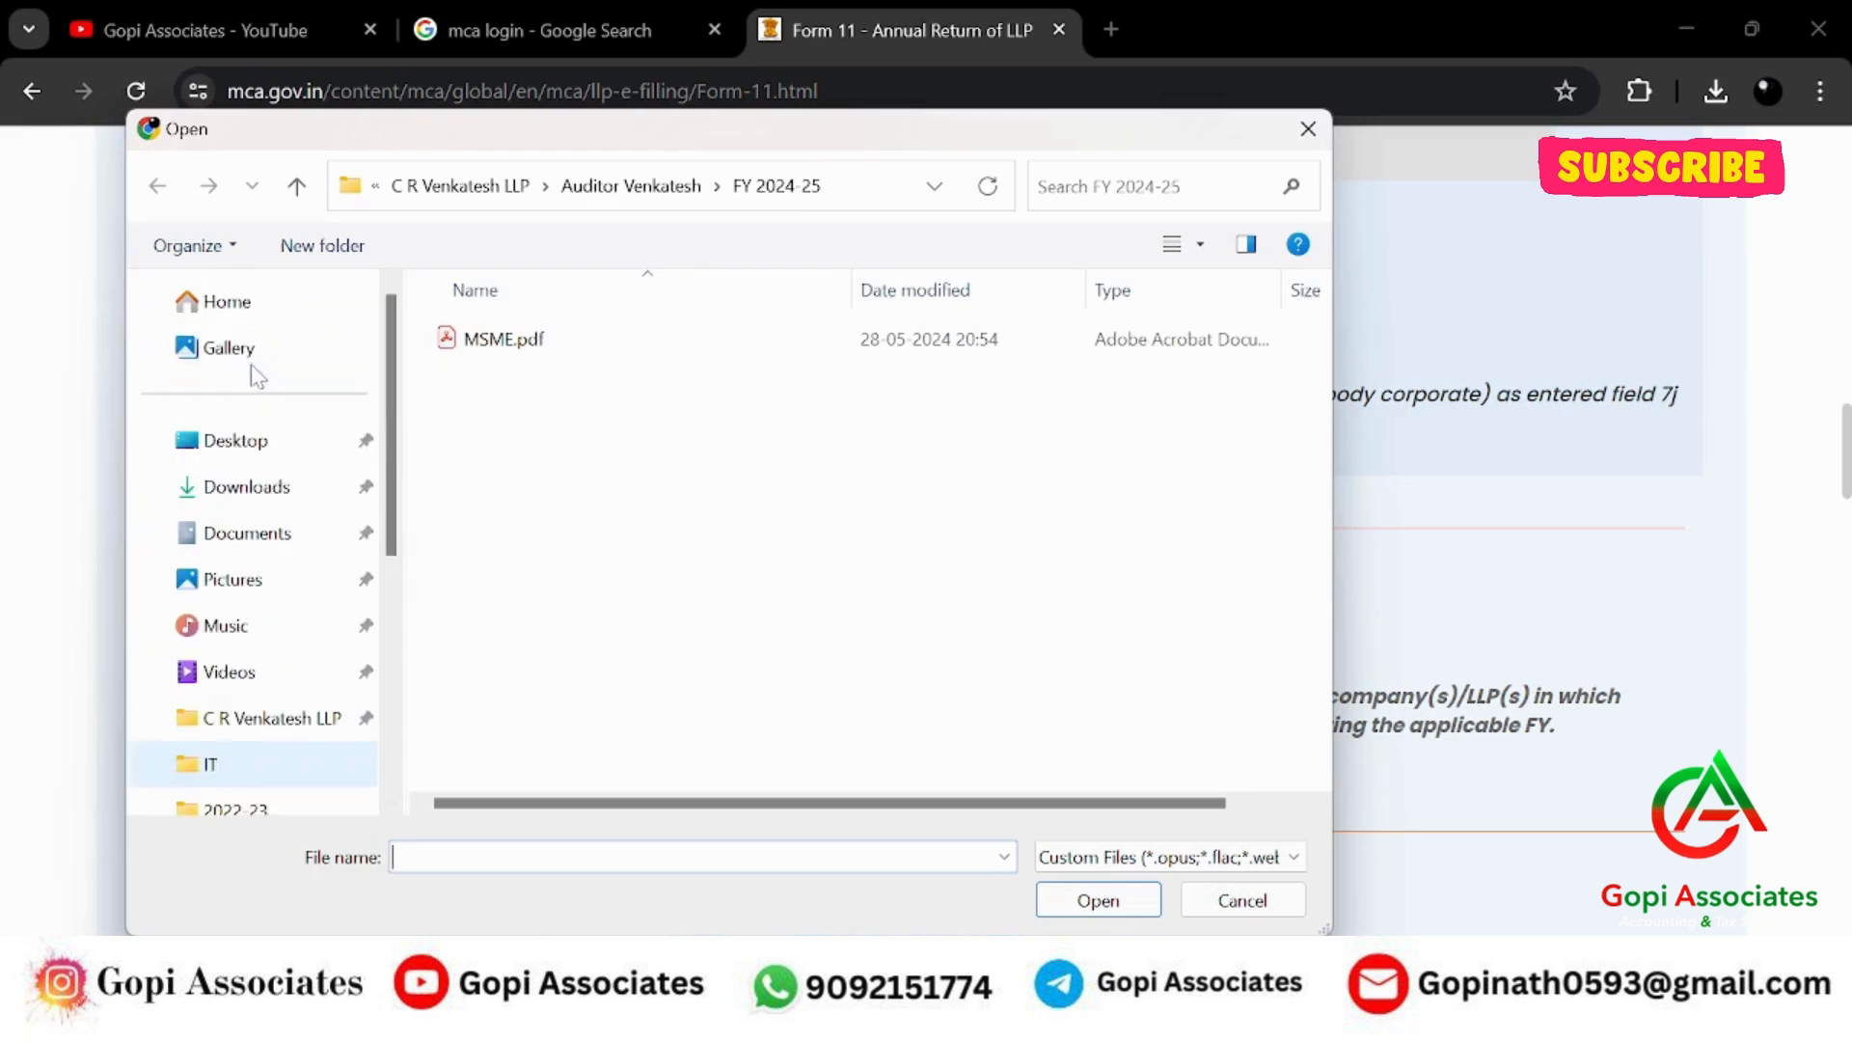
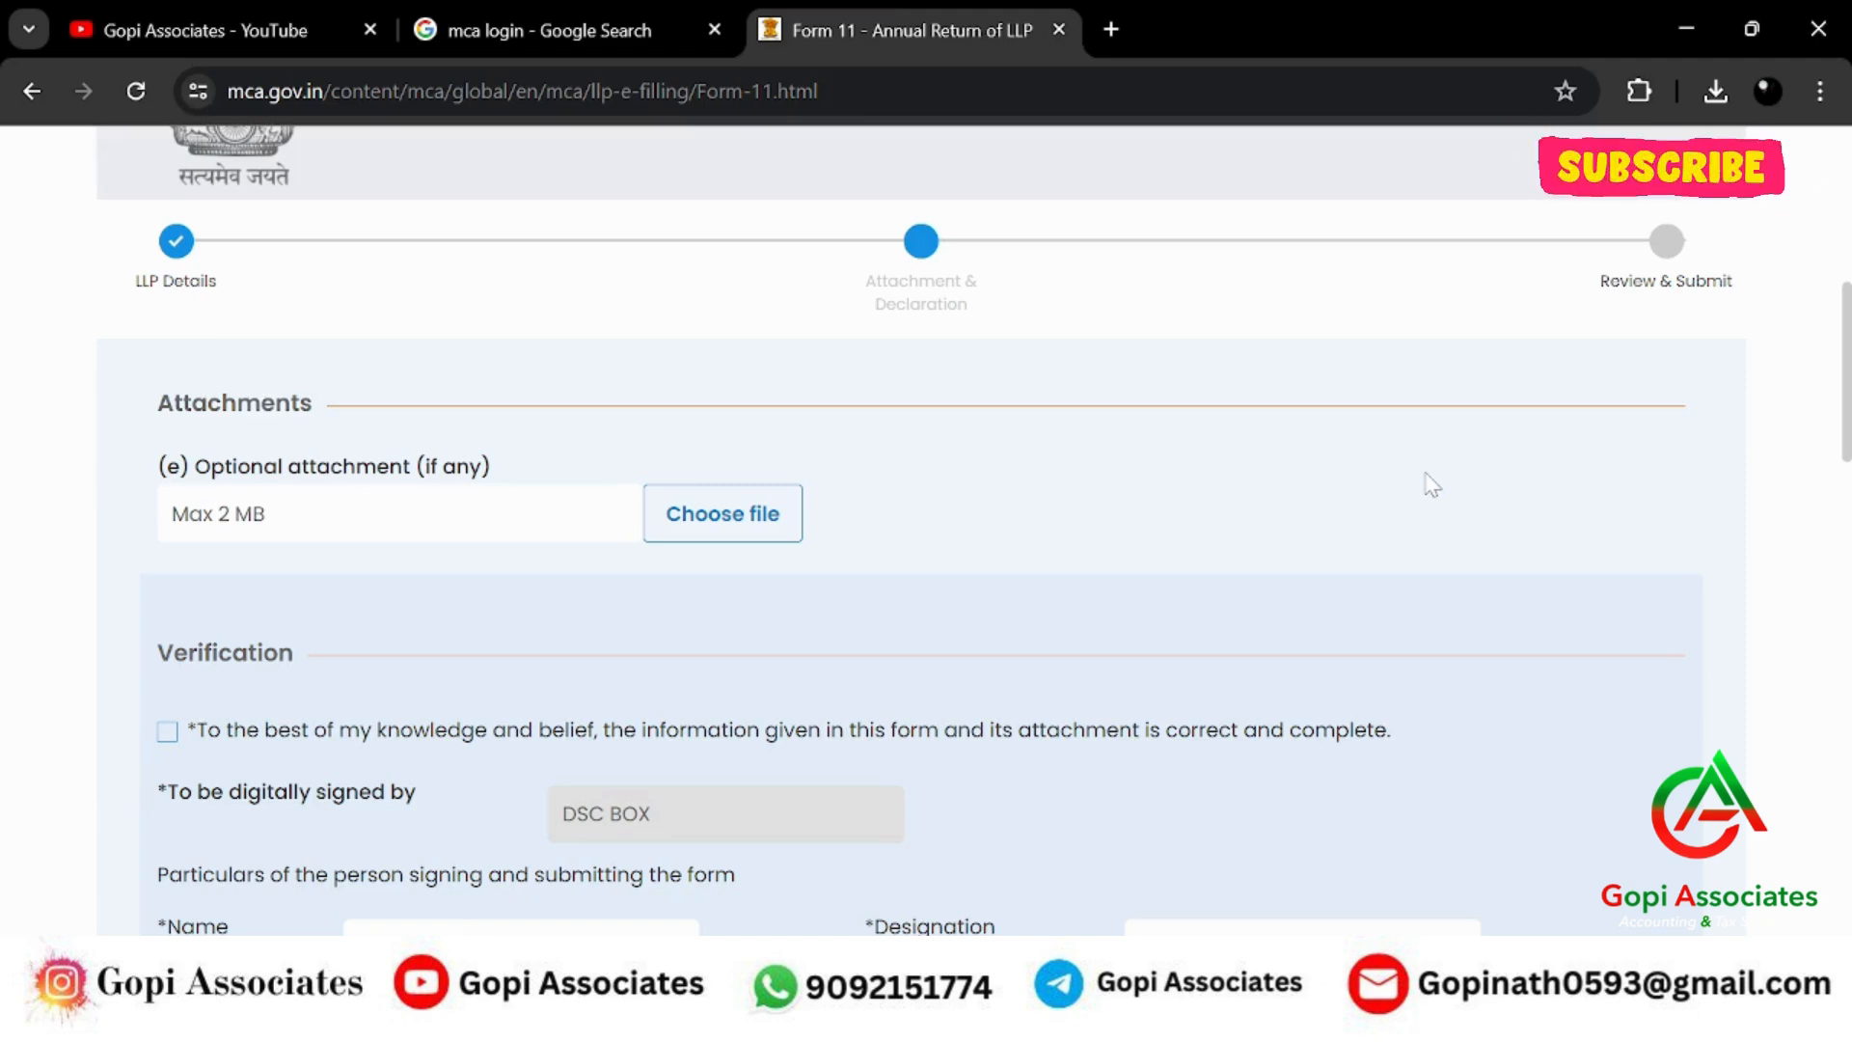
Open MSME.pdf from C R Venkatesh LLP > Auditor Venkatesh > FY 2024-25 in Adobe Acrobat.
click(1694, 27)
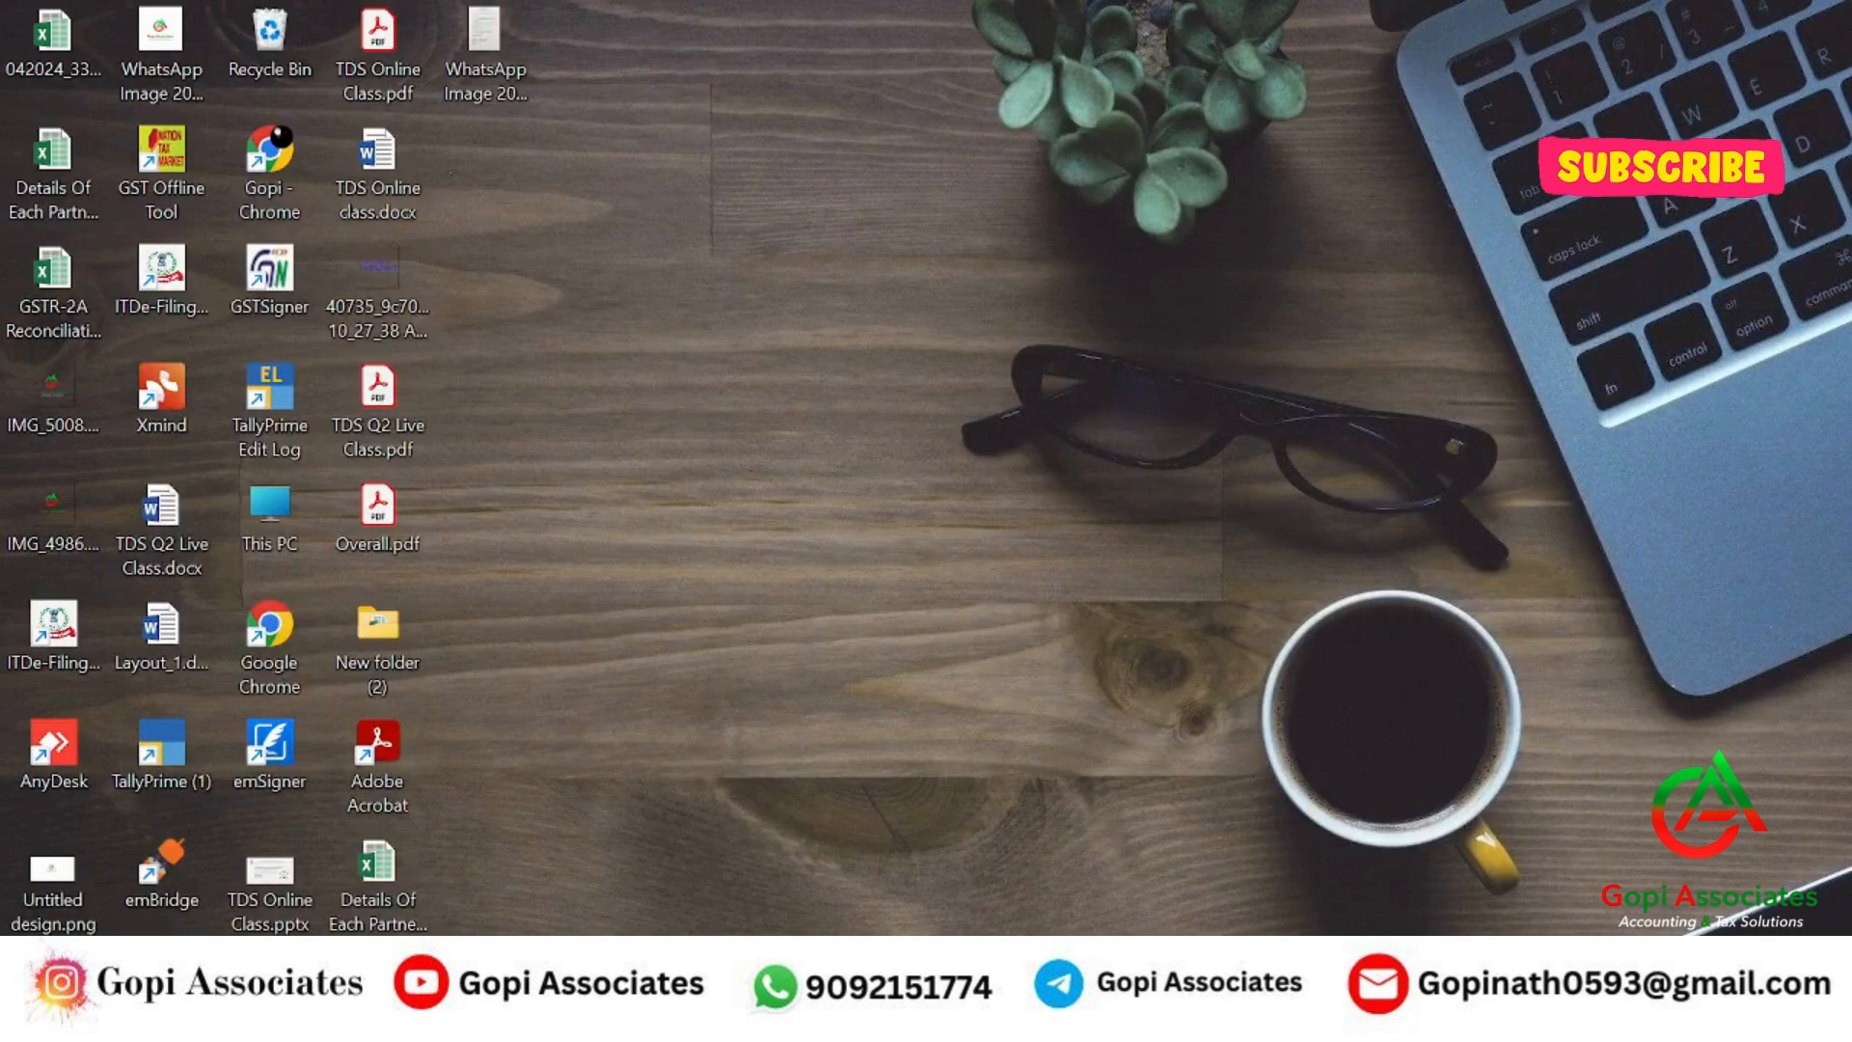
key(super+e)
click(145, 656)
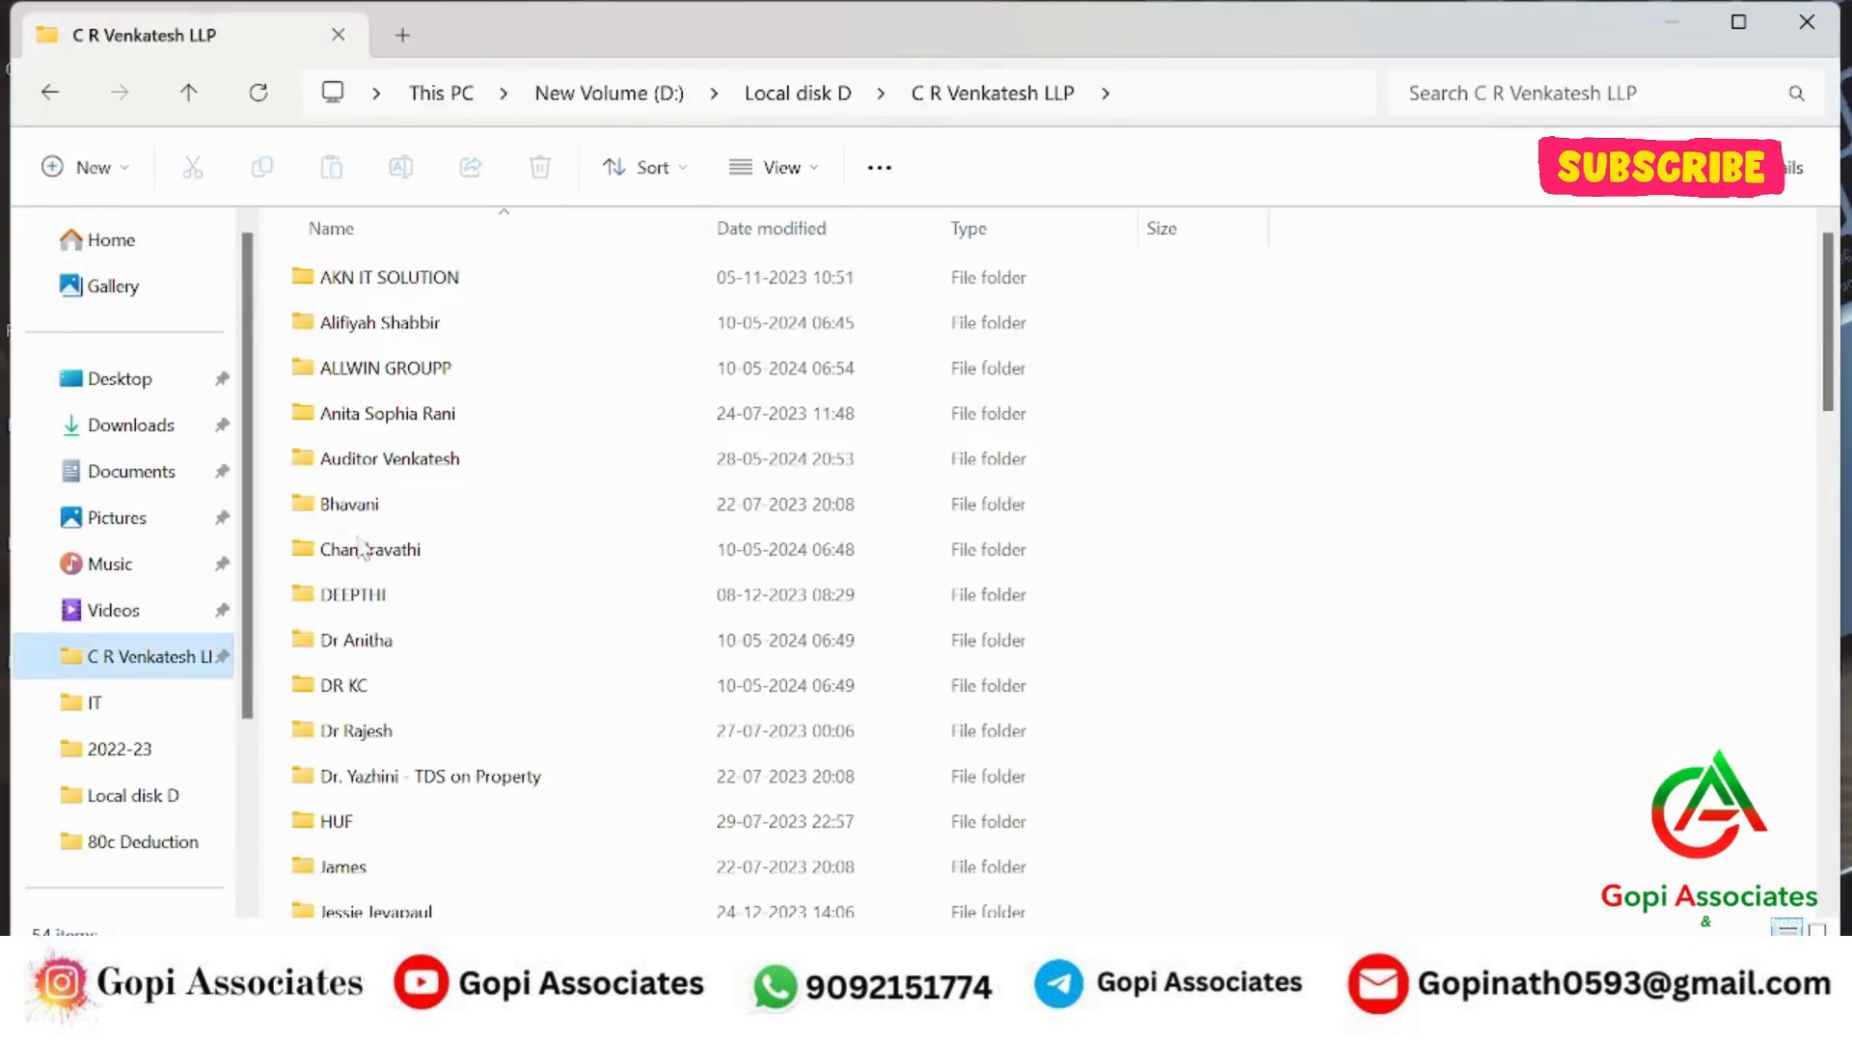
double_click(415, 460)
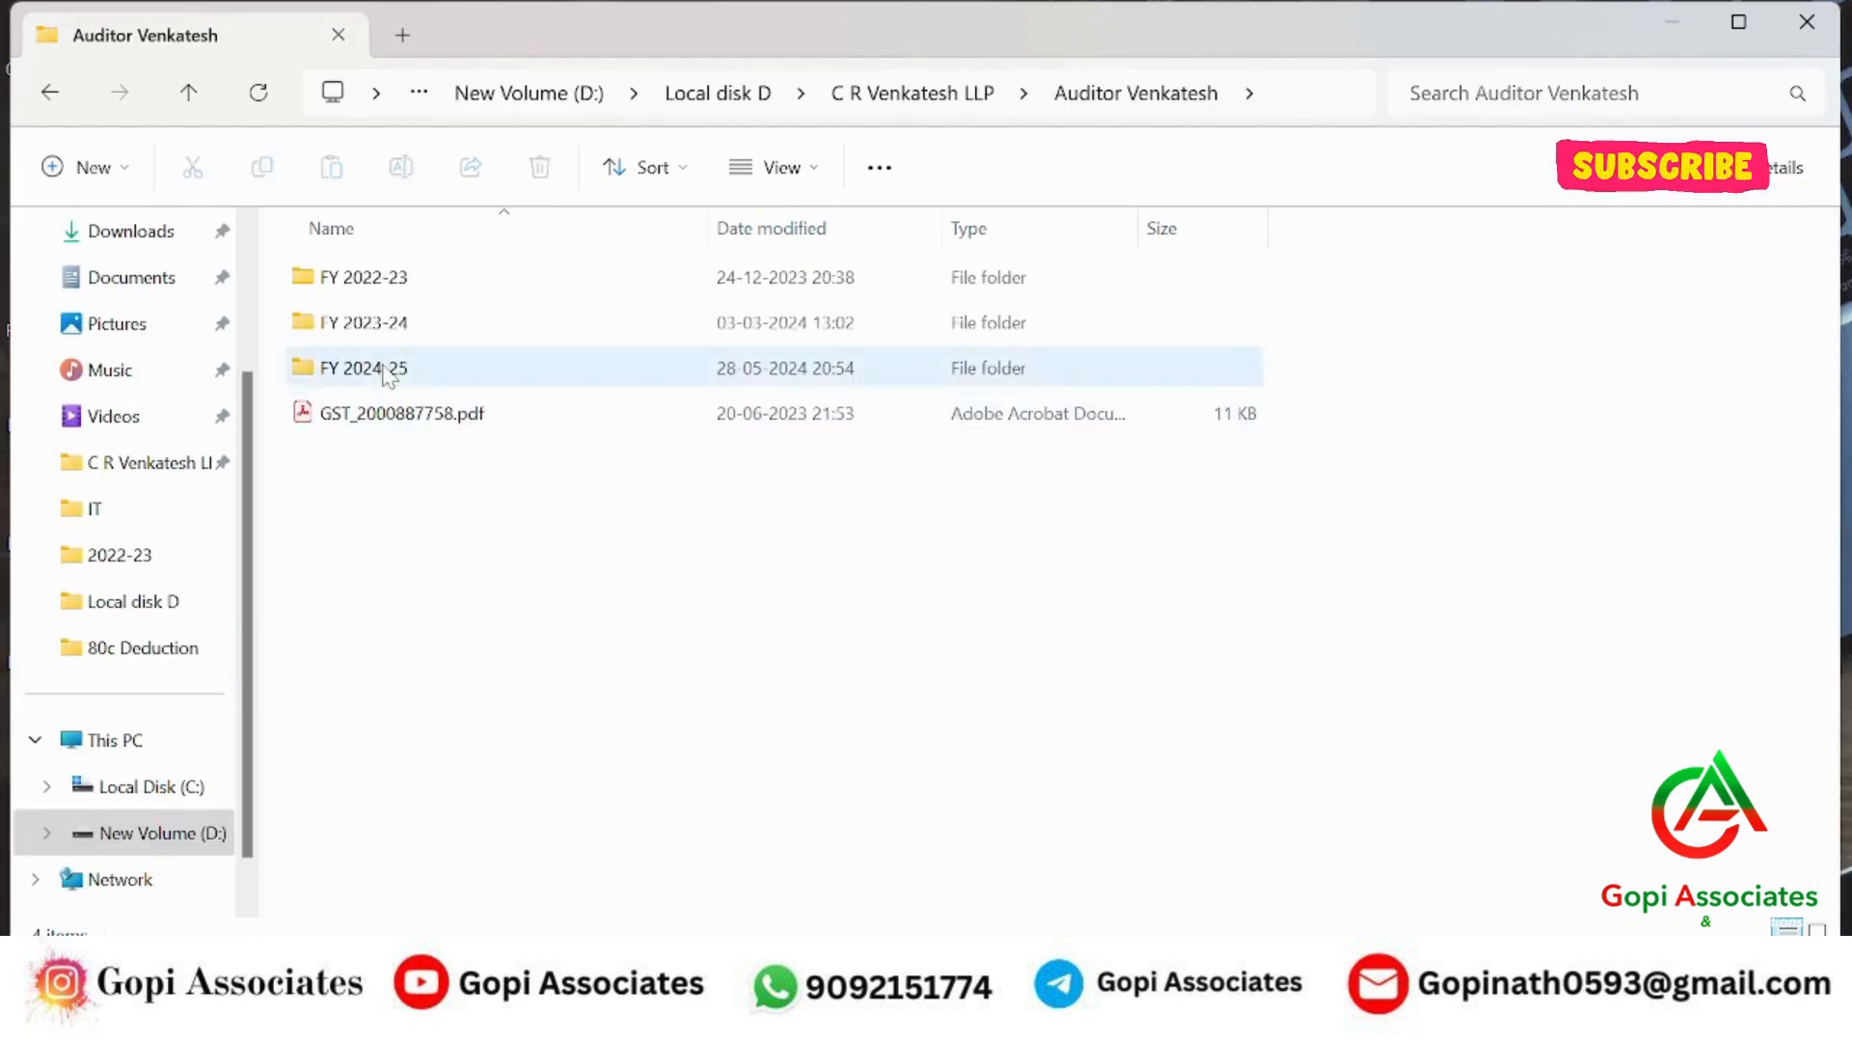
double_click(387, 371)
double_click(360, 290)
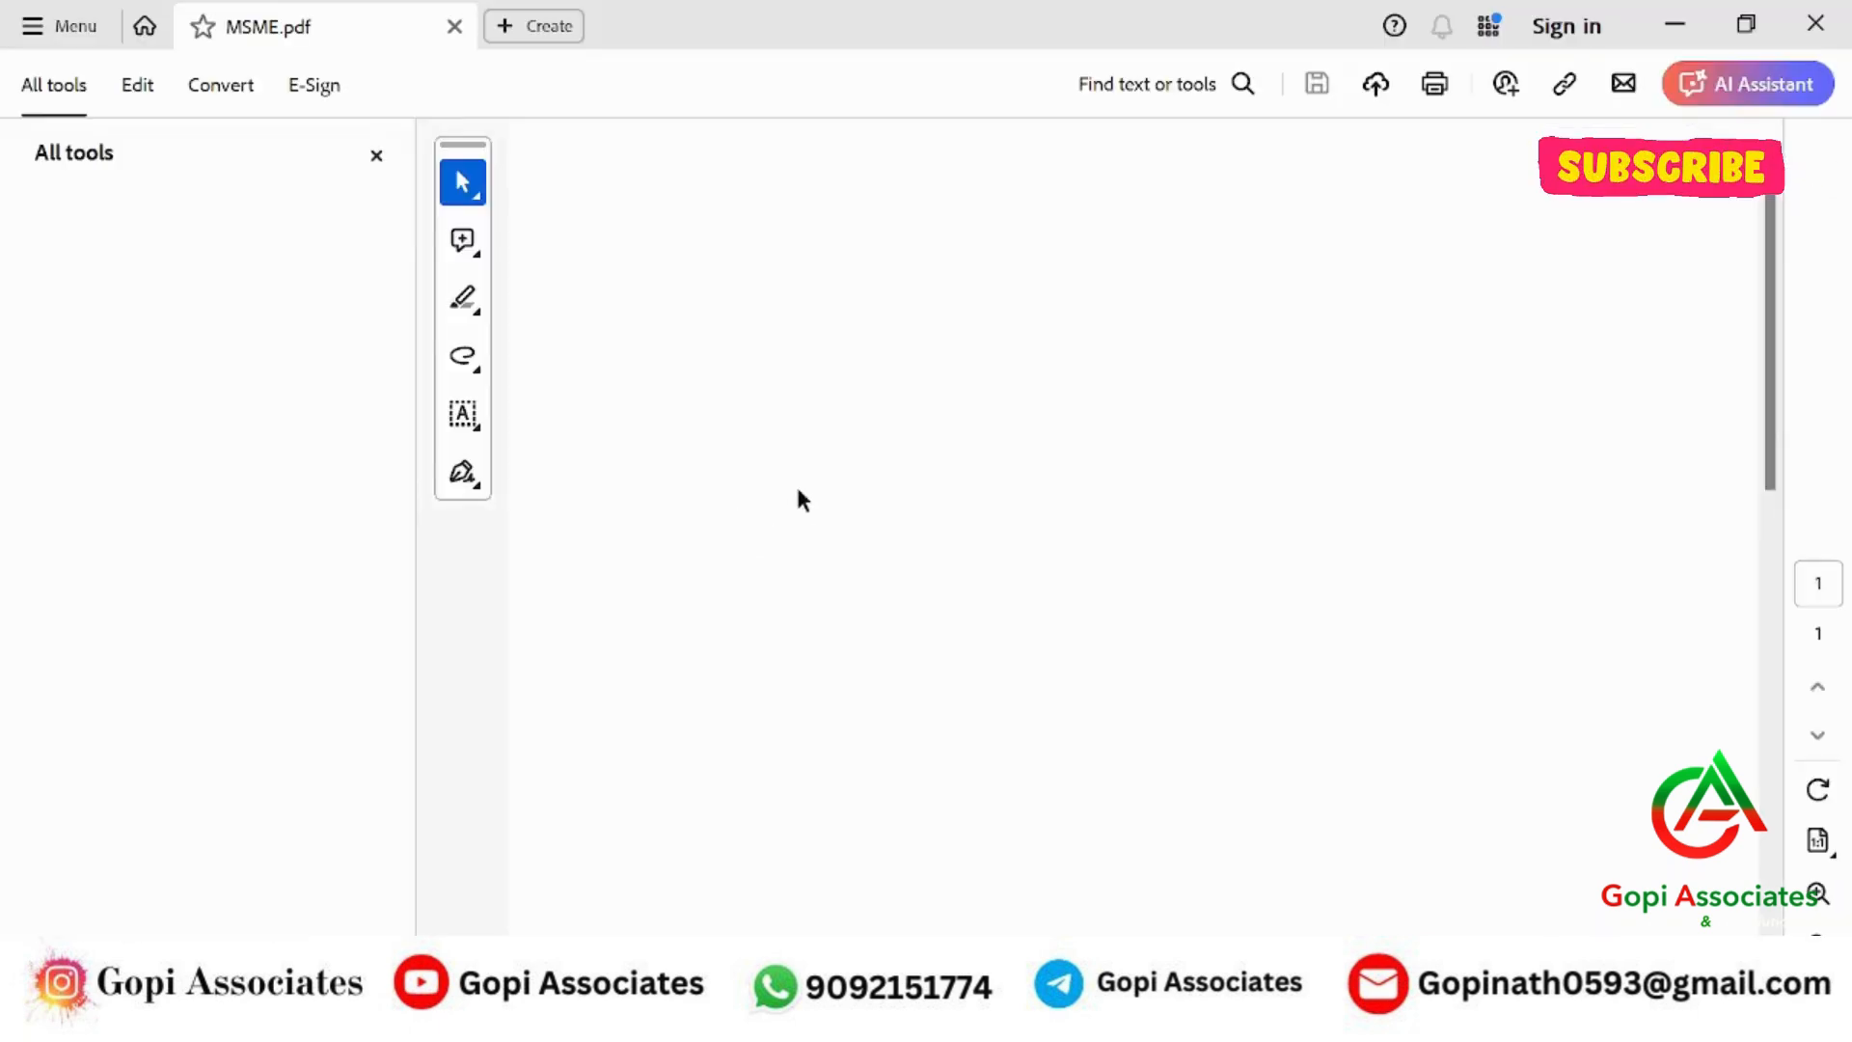
Review MSME.pdf's all-0.00 disclosure table, close Acrobat and return to Form 11 in Chrome.
scroll(887, 483, down, 2)
scroll(888, 483, down, 3)
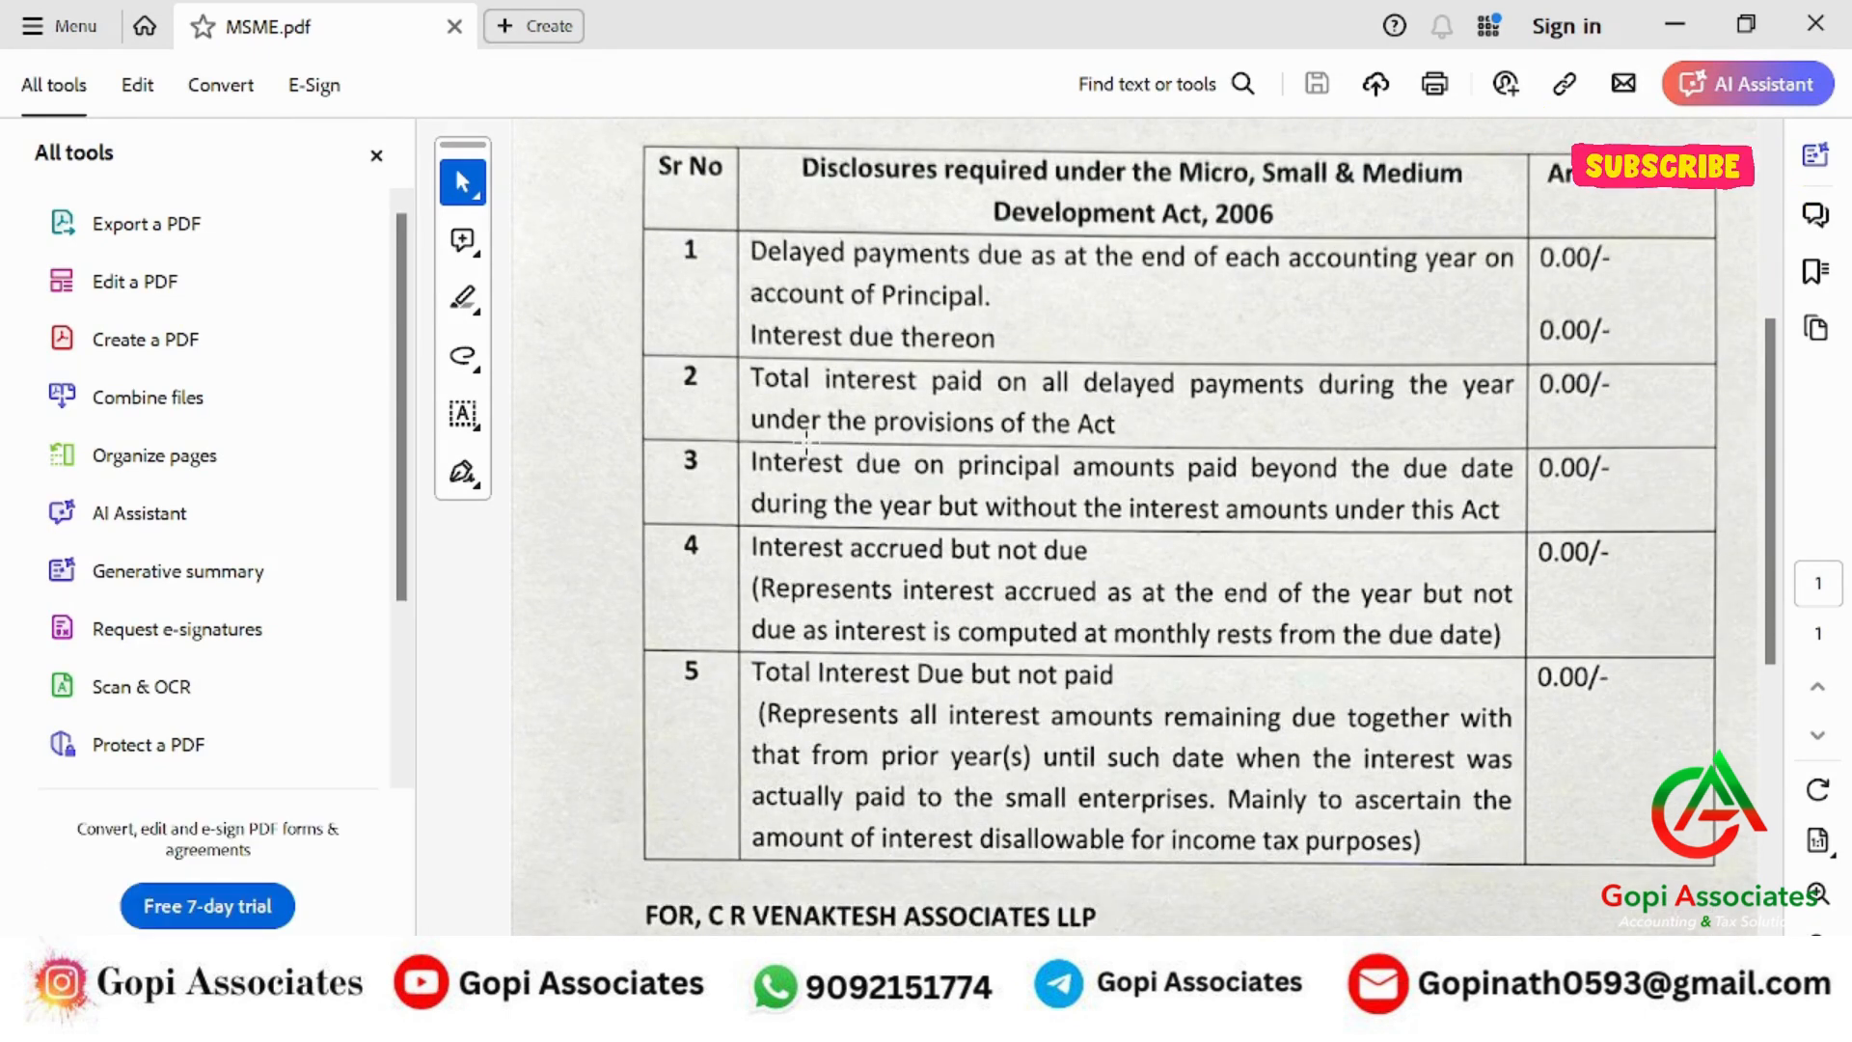
scroll(811, 448, up, 1)
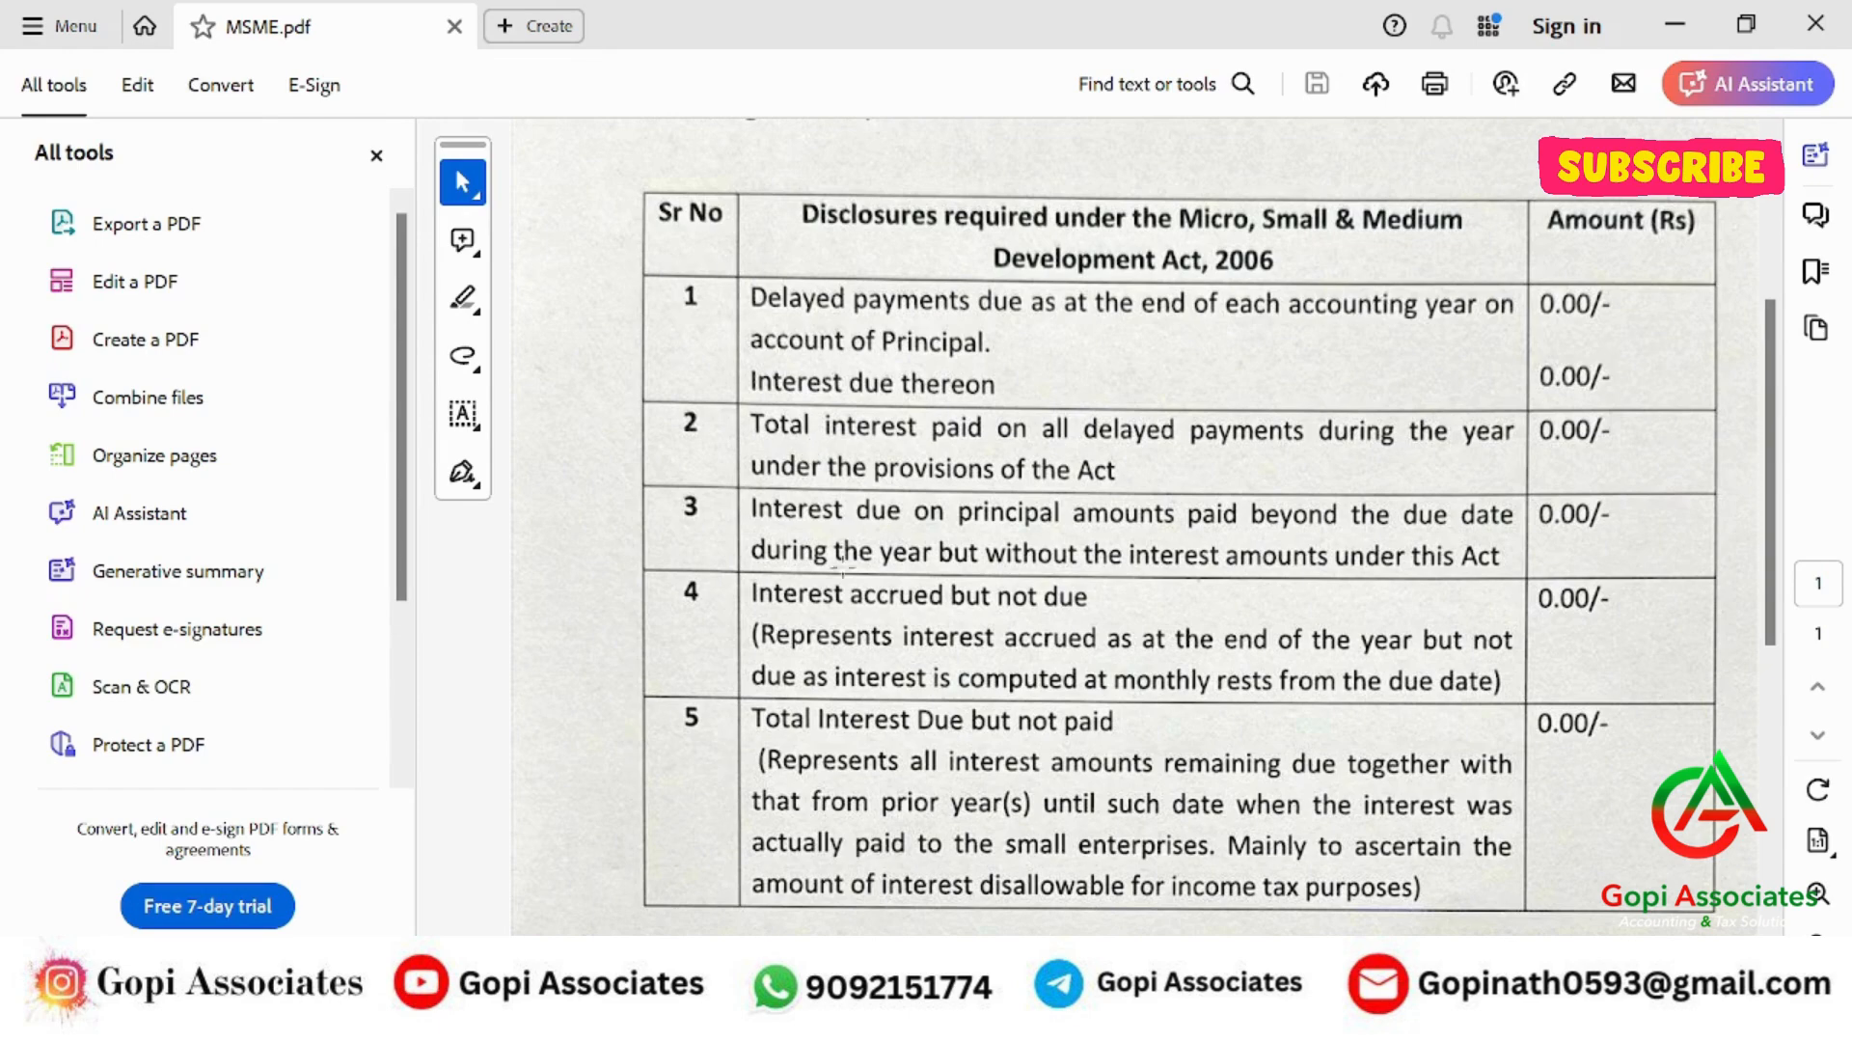
click(1814, 31)
key(alt+Tab)
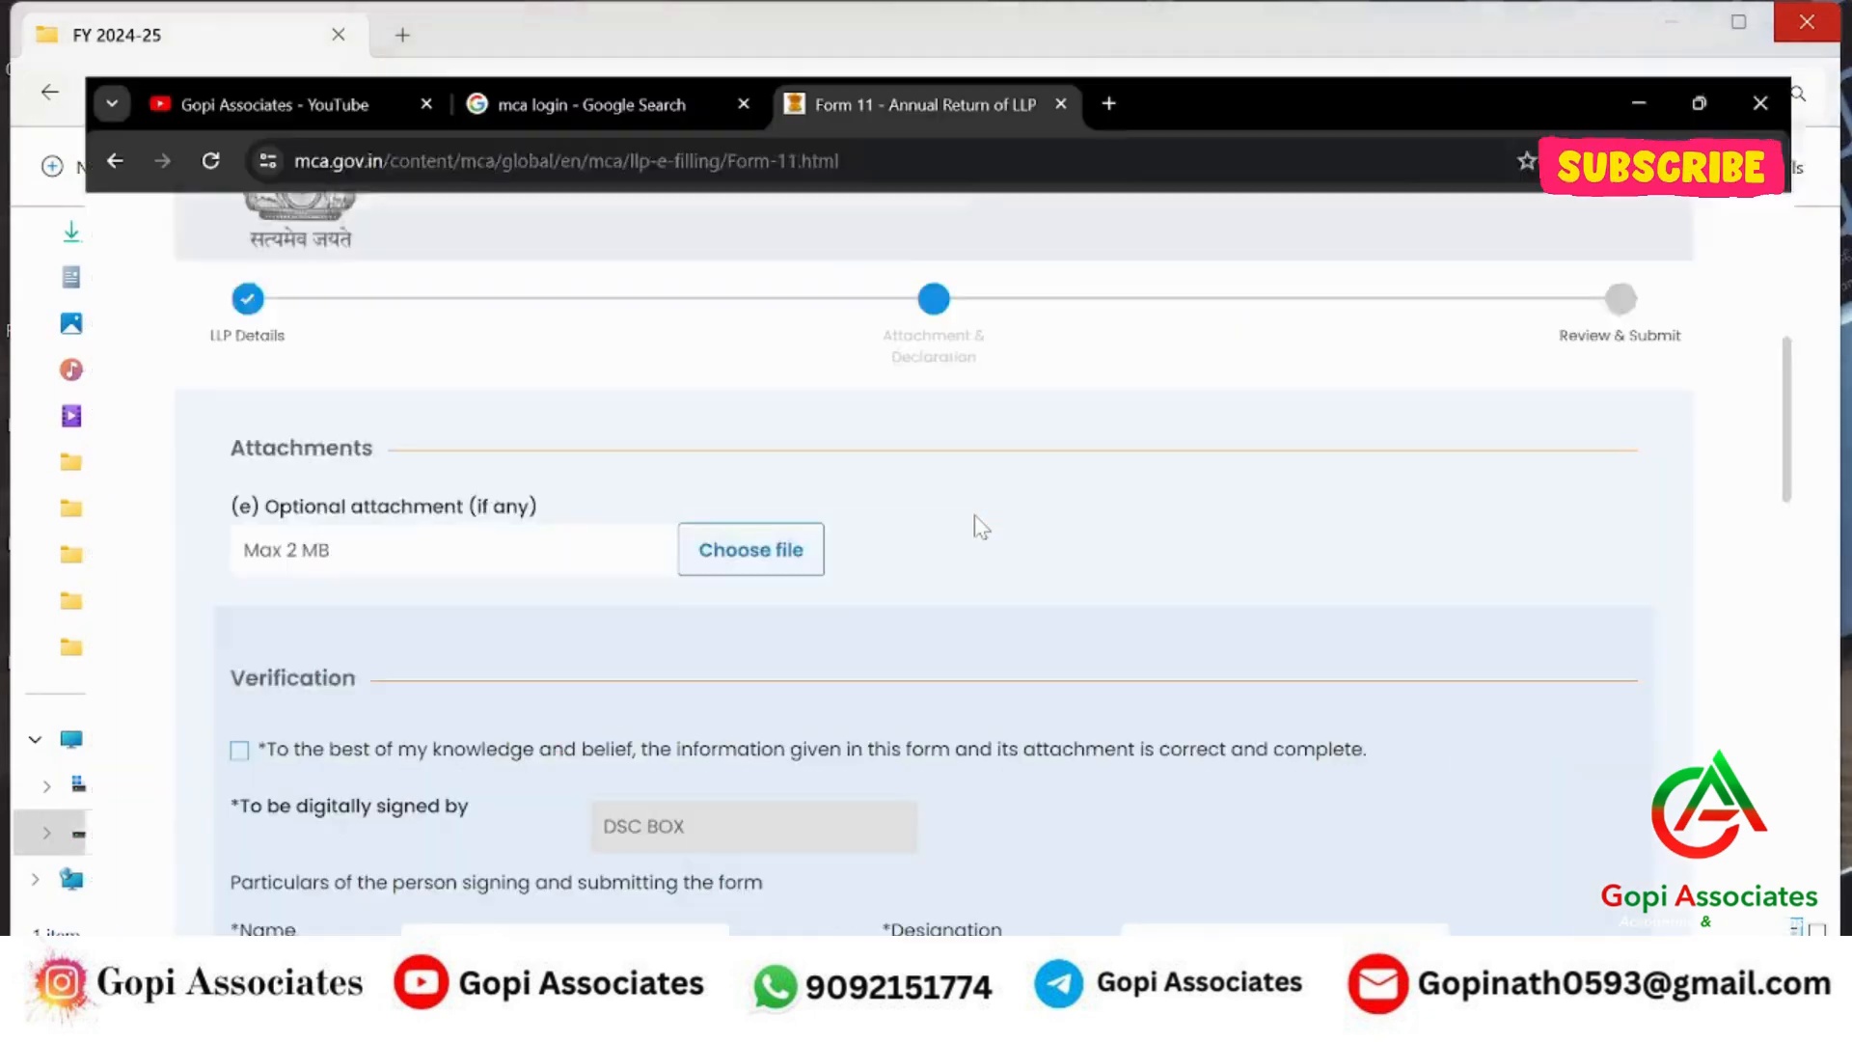
Attach MSME.pdf from FY 2024-25 as Form 11's optional attachment and dismiss the upload confirmation.
click(723, 512)
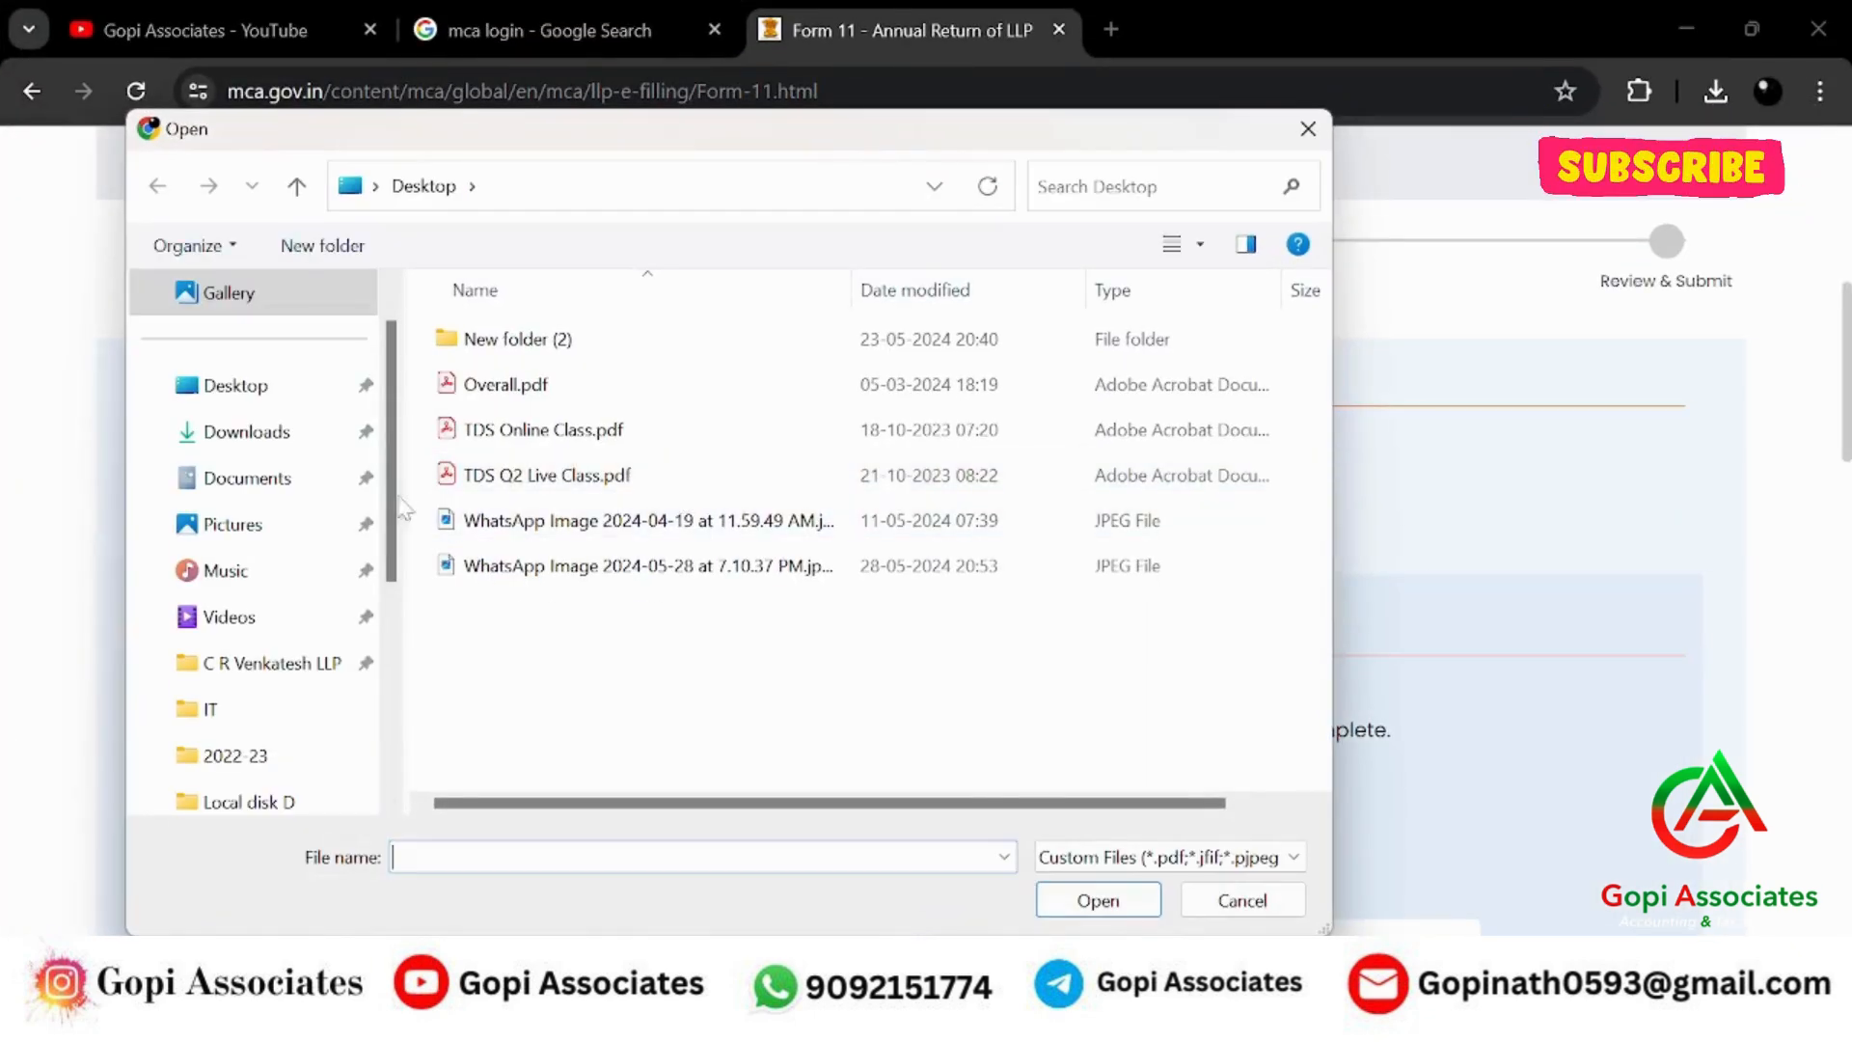
click(261, 663)
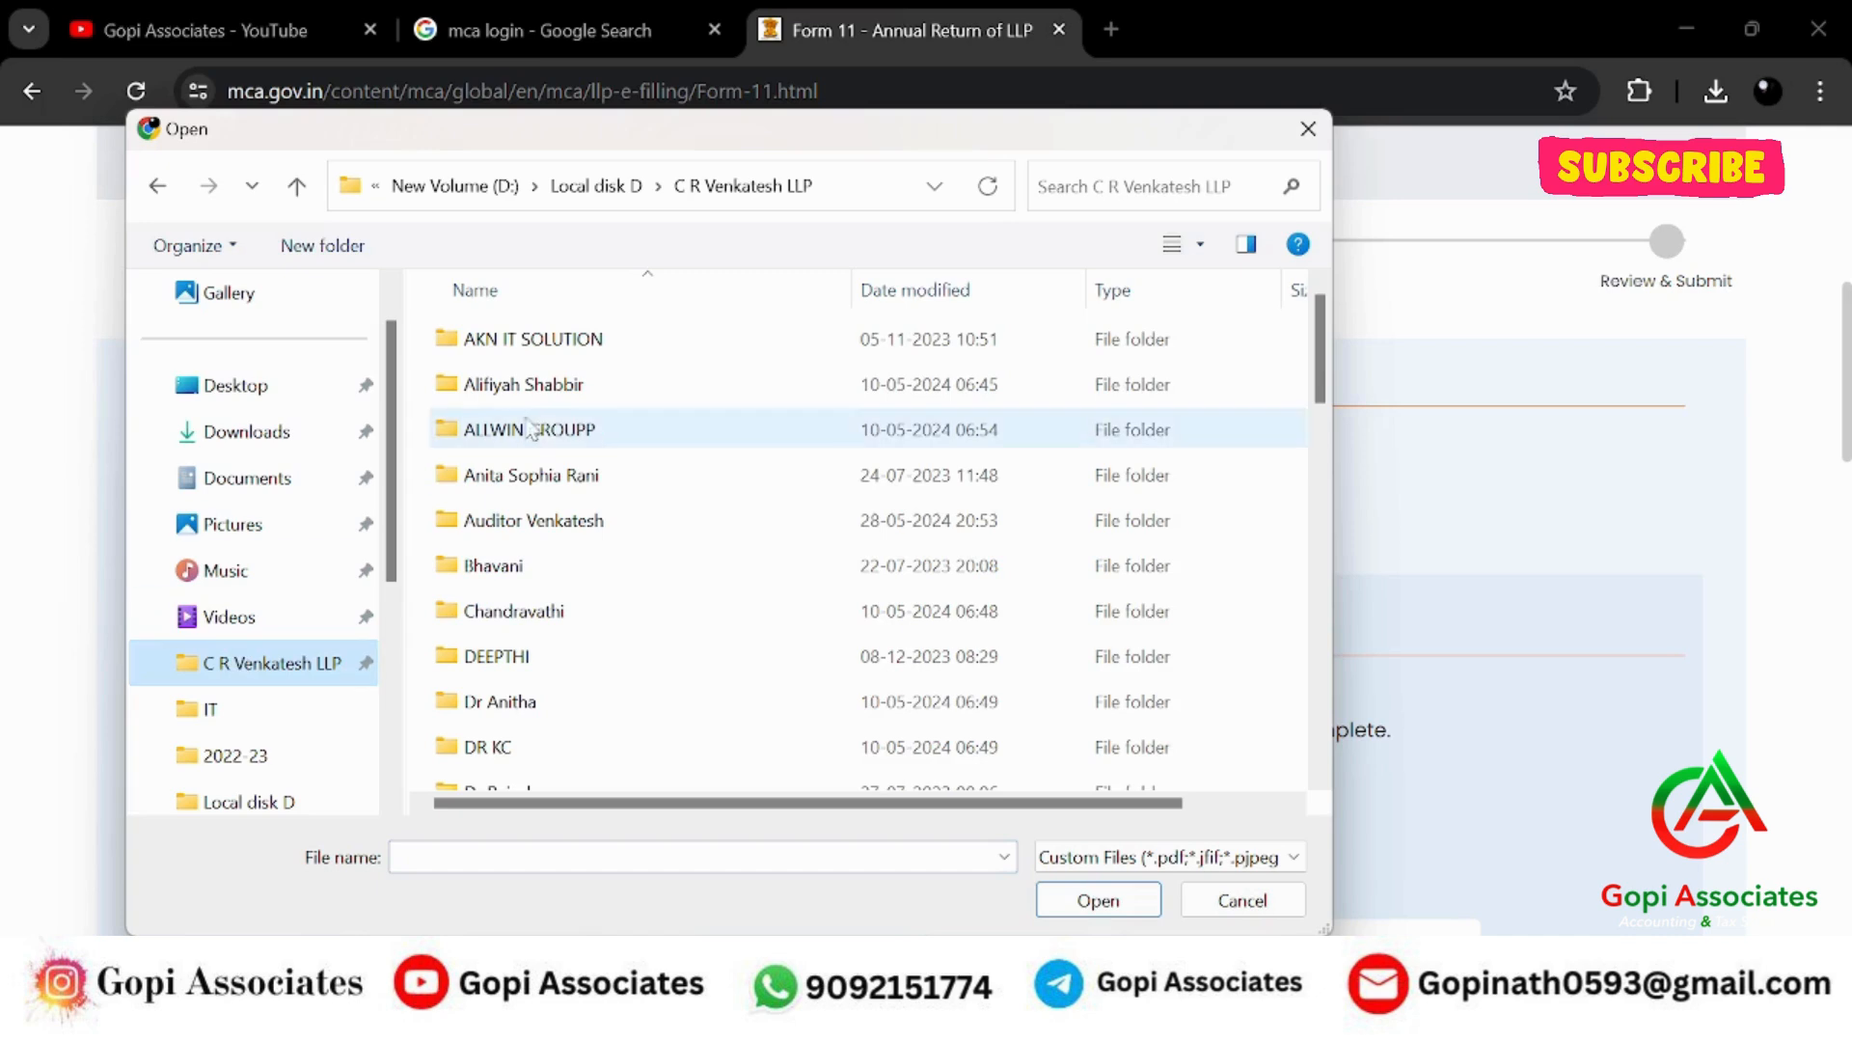
double_click(533, 520)
click(505, 433)
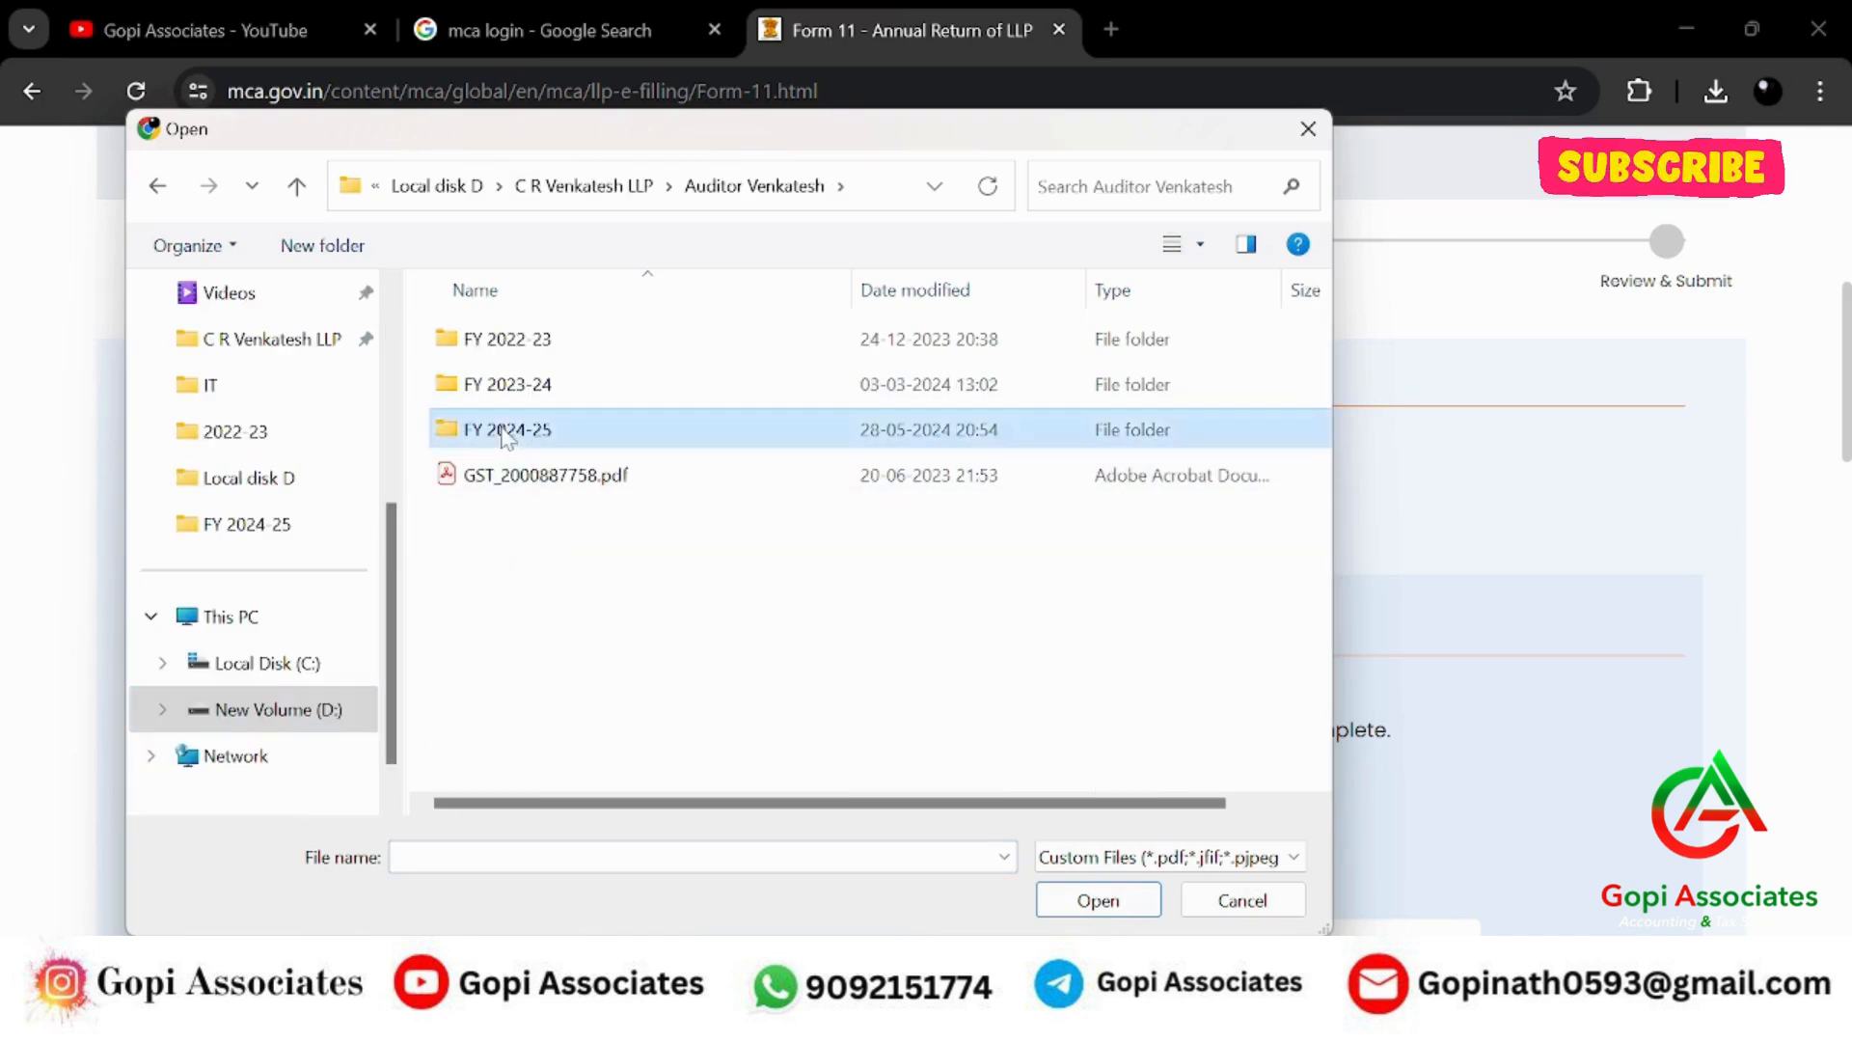
double_click(505, 432)
click(489, 345)
click(1090, 899)
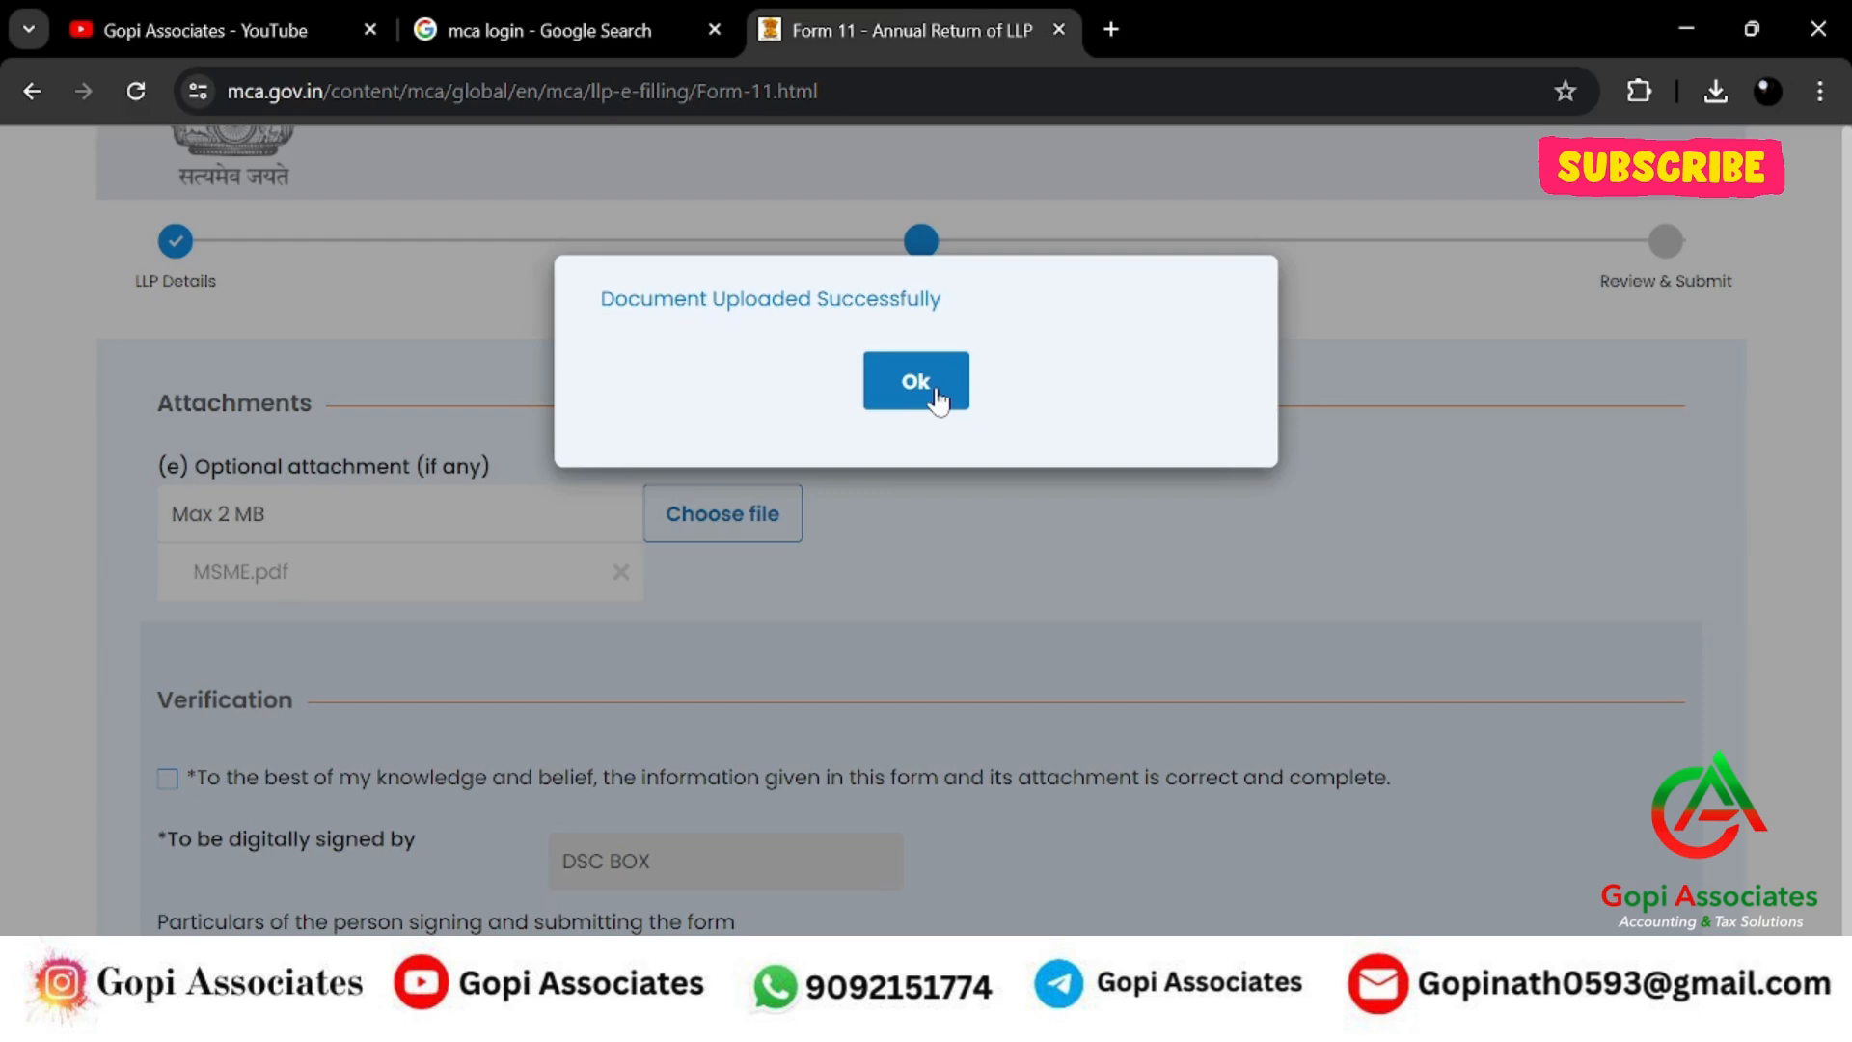
click(916, 382)
scroll(896, 540, down, 3)
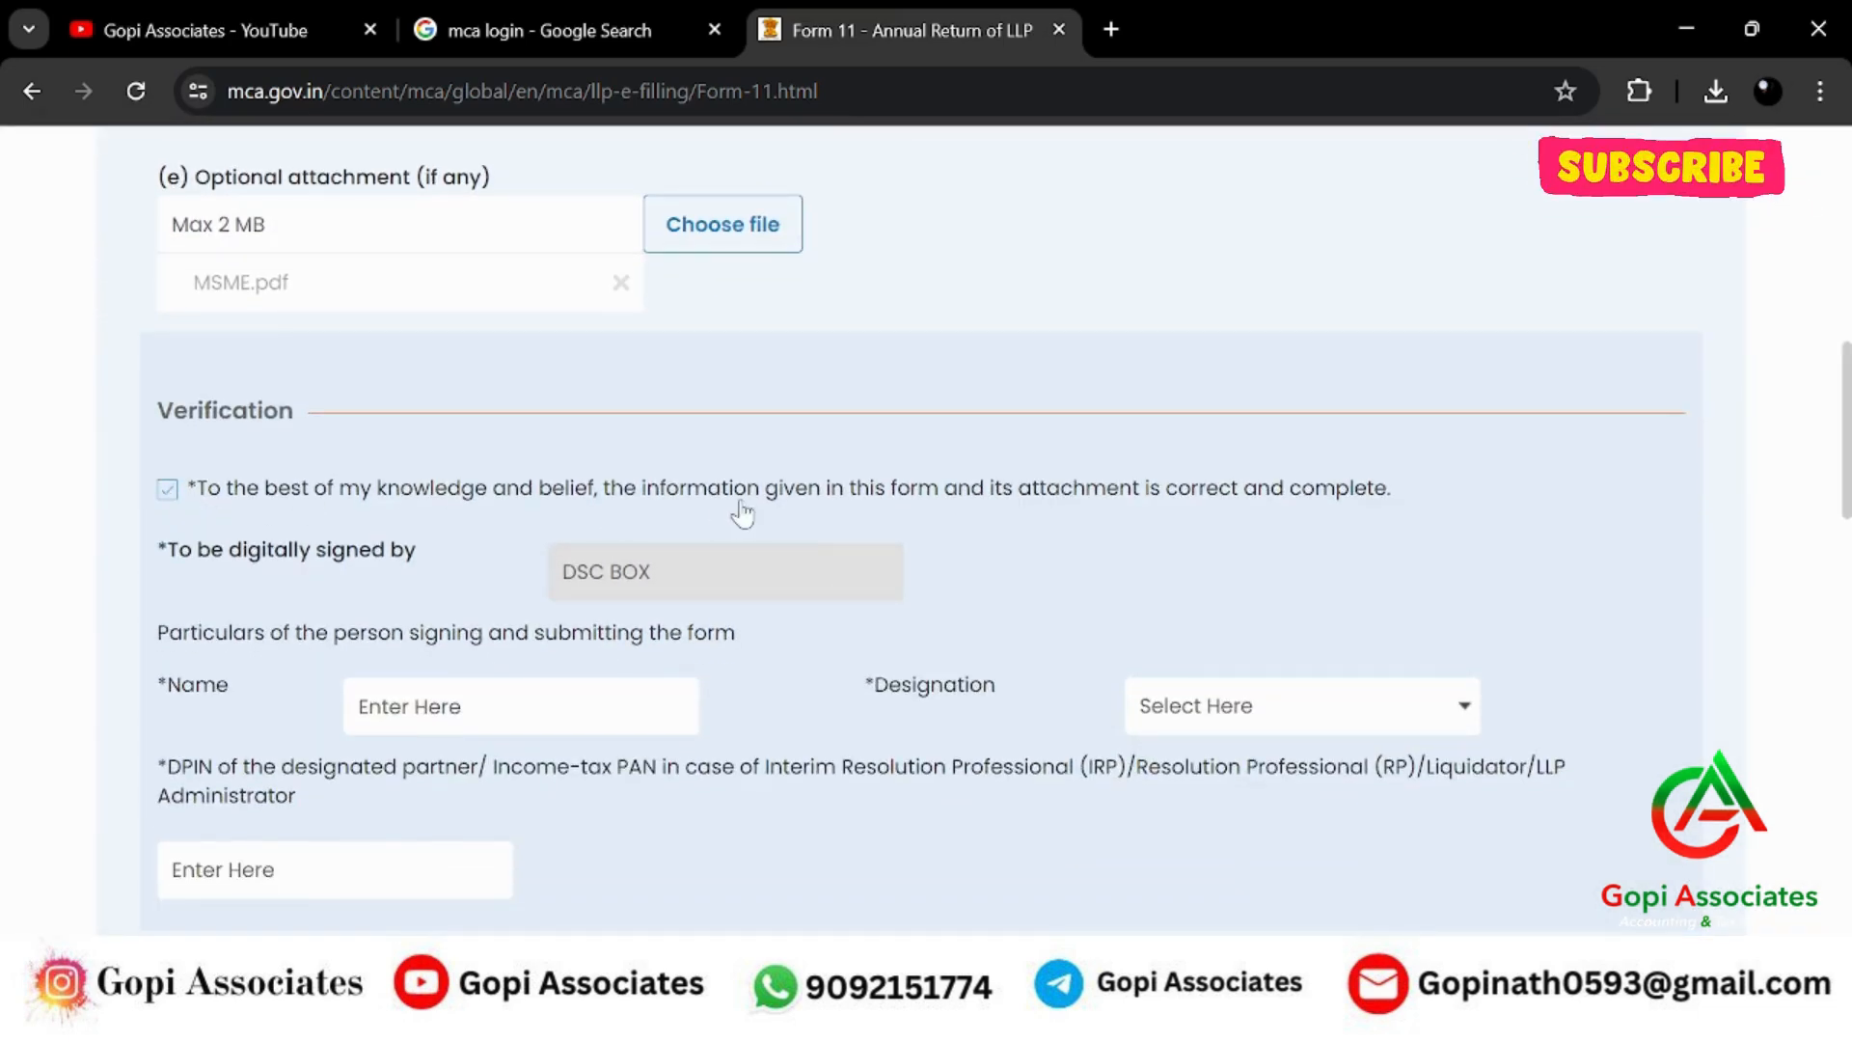
Enter the signer's name and choose Designated Partner as the designation.
scroll(742, 514, down, 2)
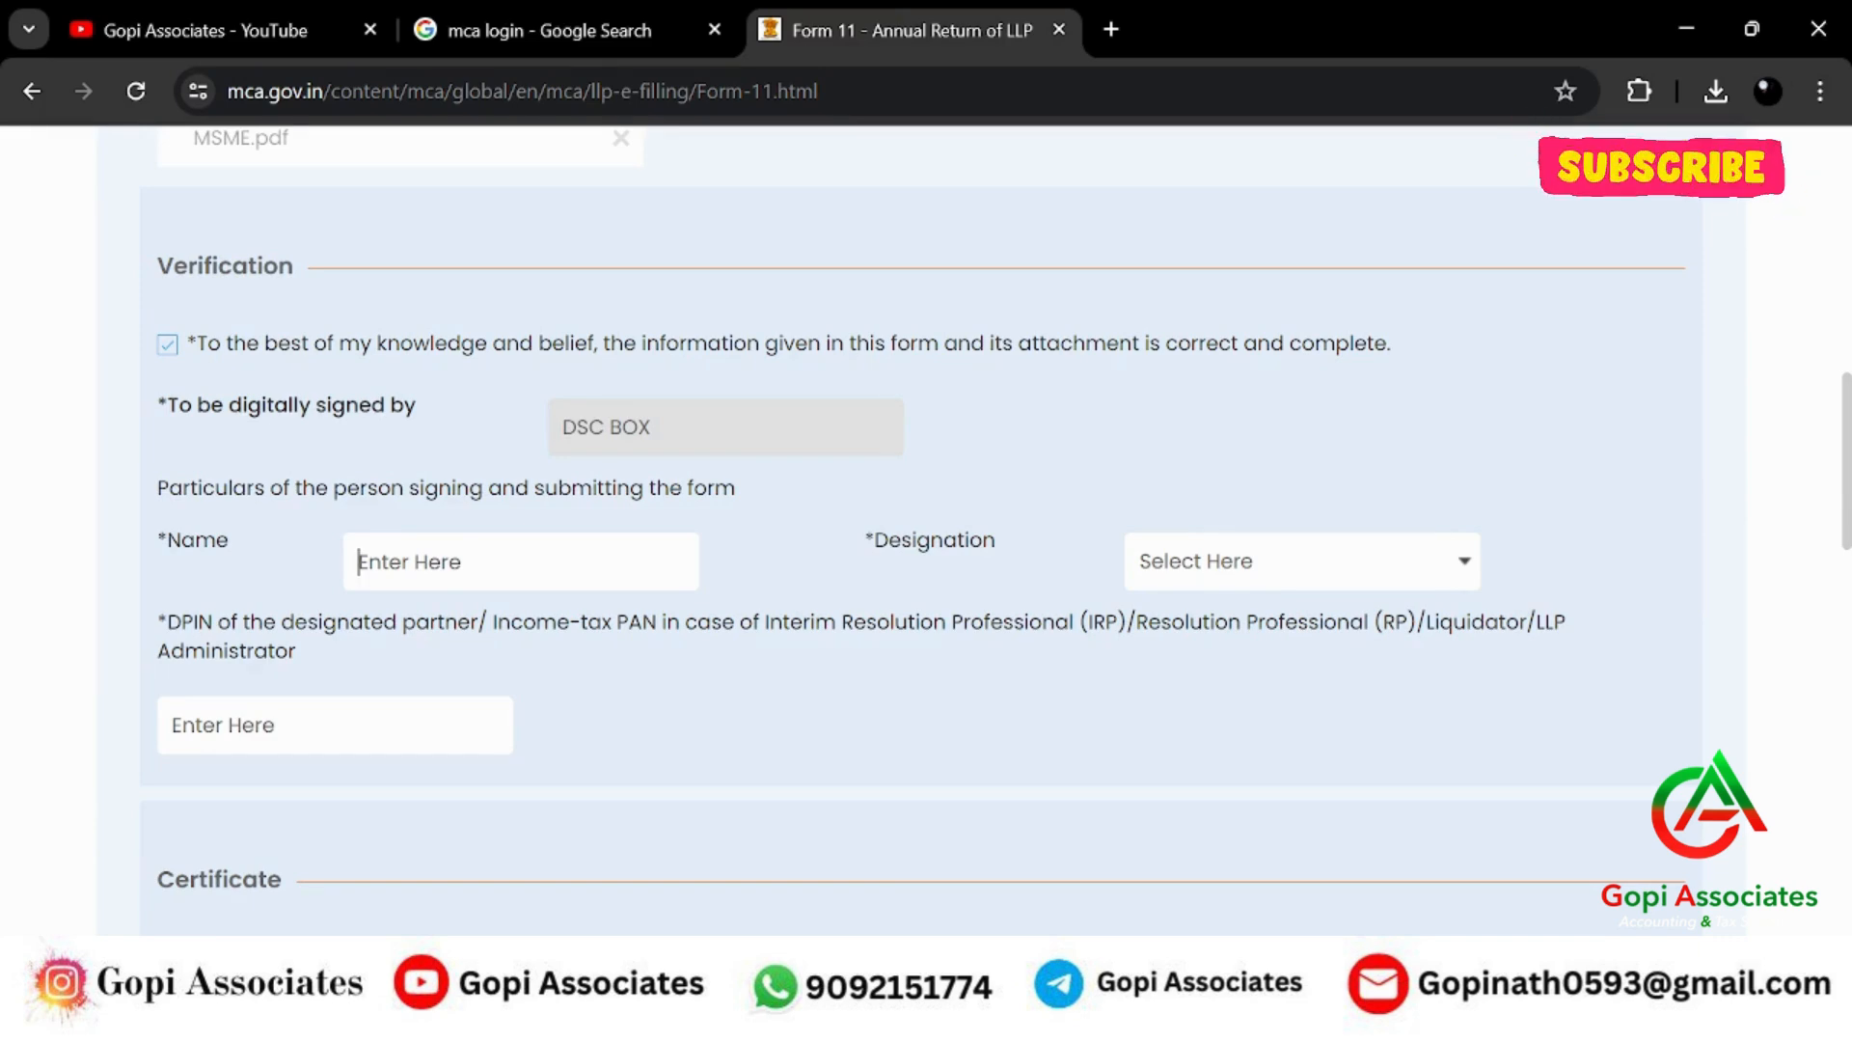
text(Vi)
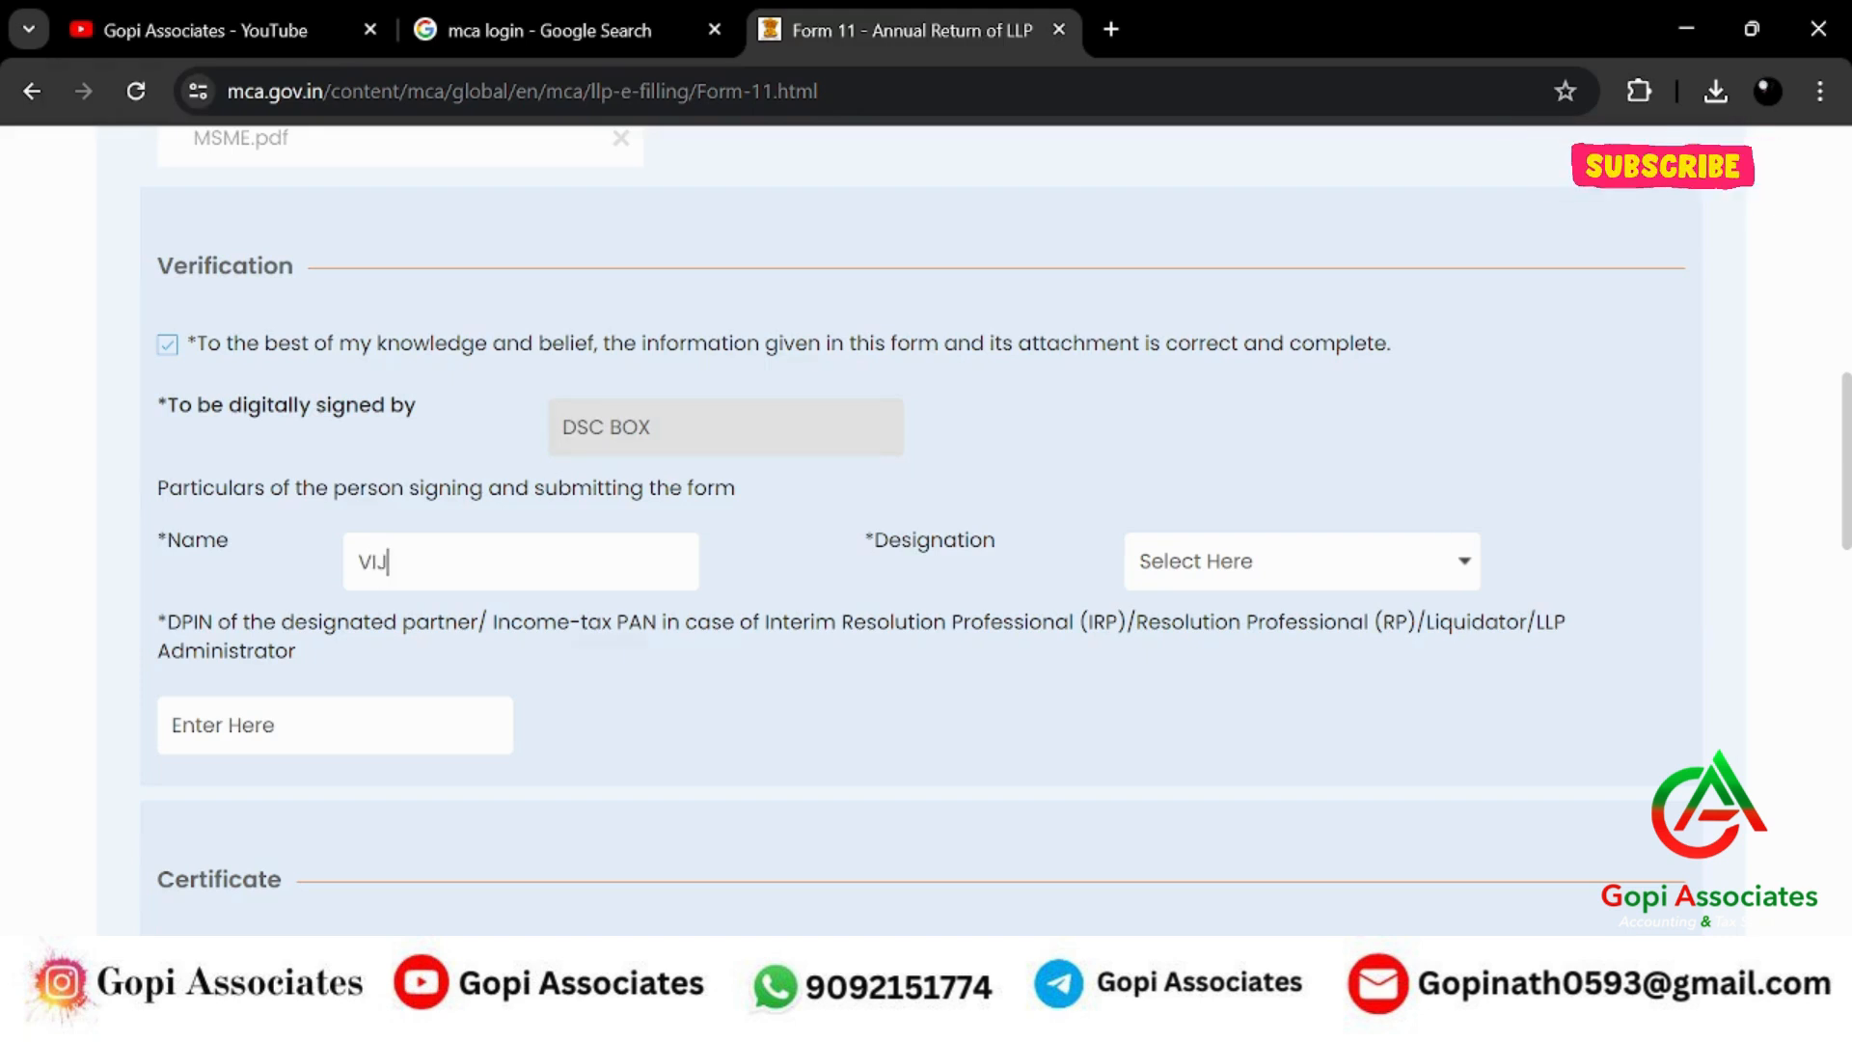
text(JA)
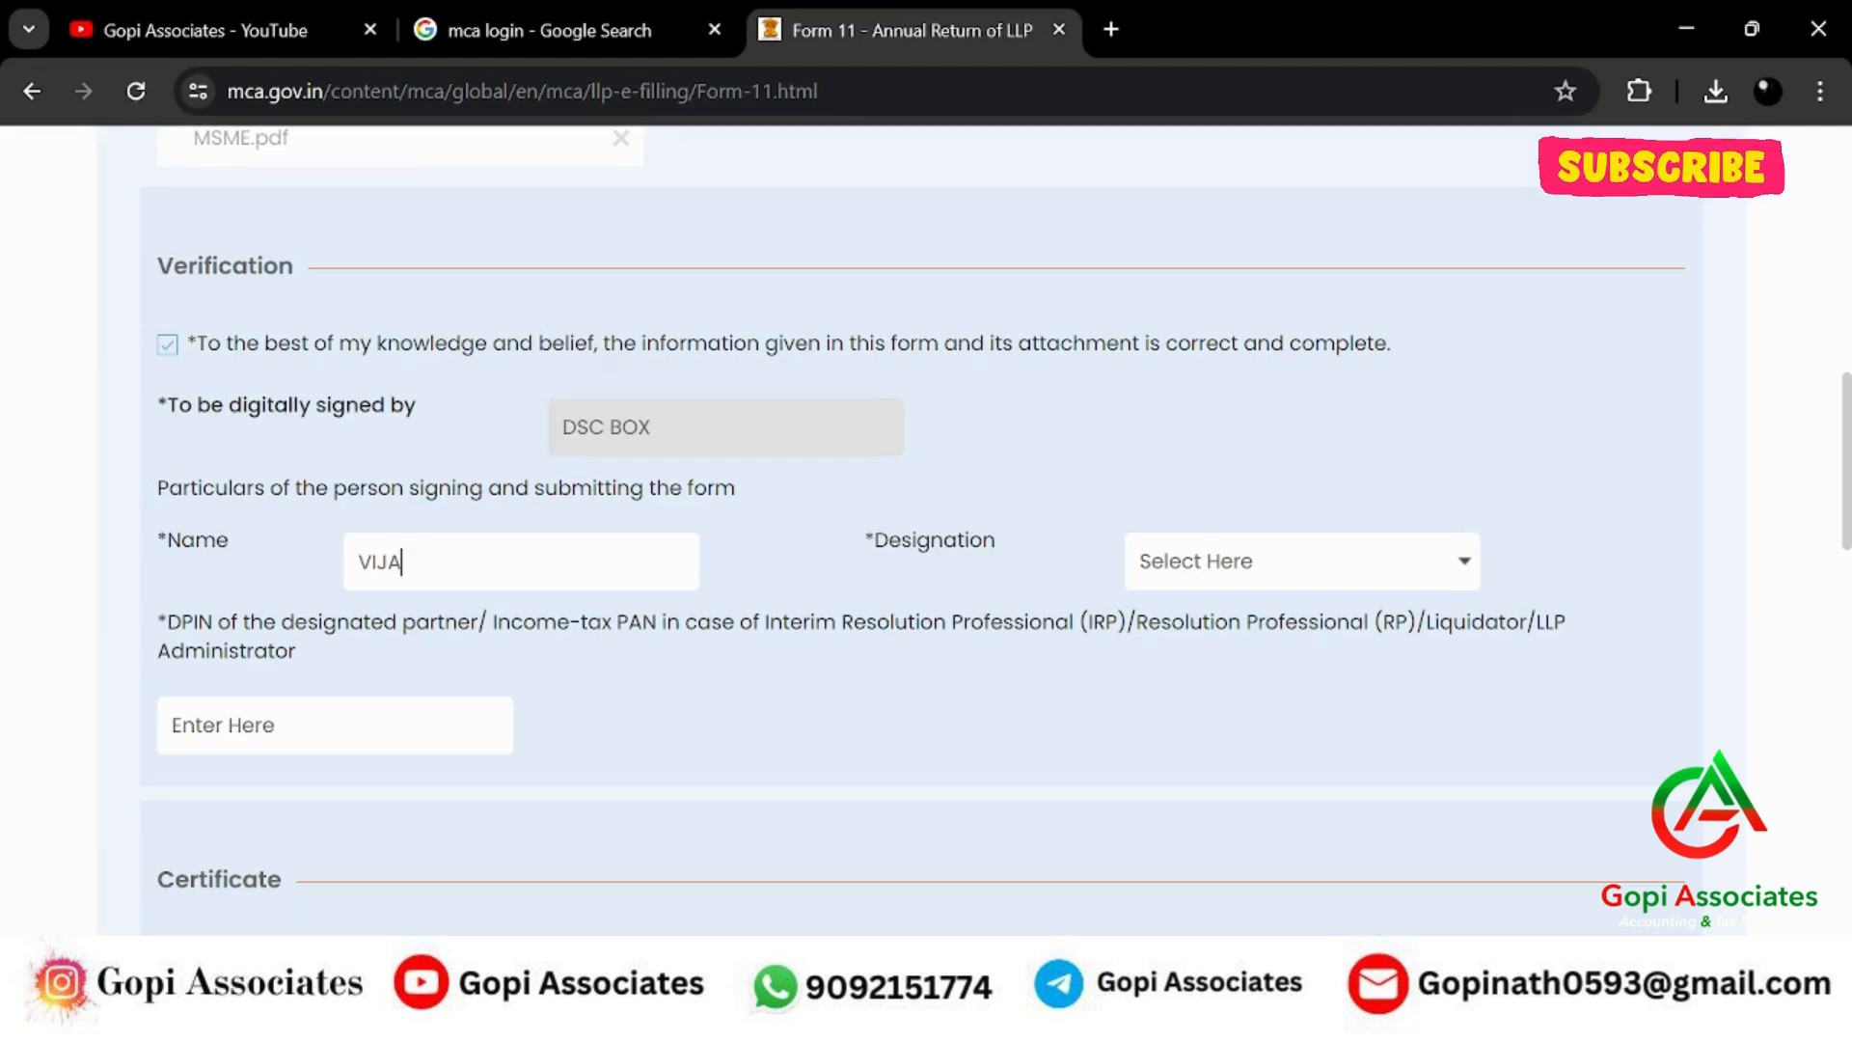
text(YALAKSHMI)
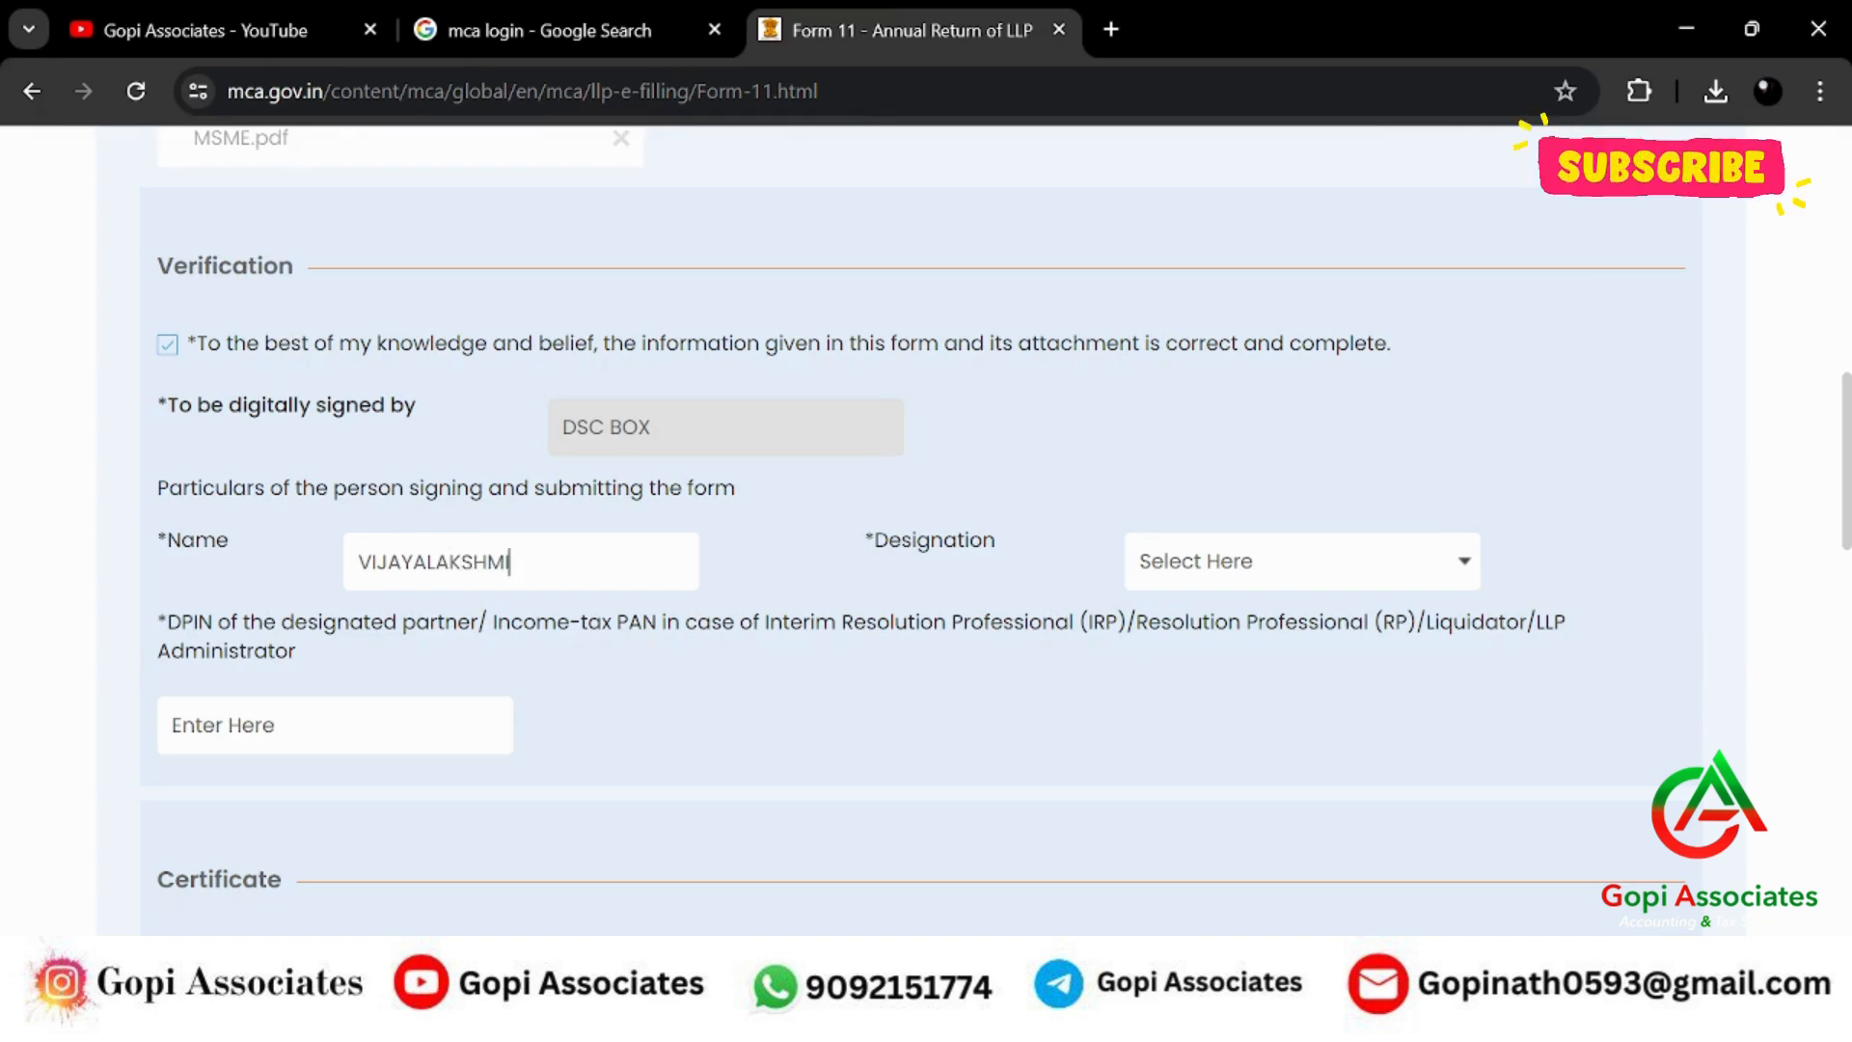
click(1281, 577)
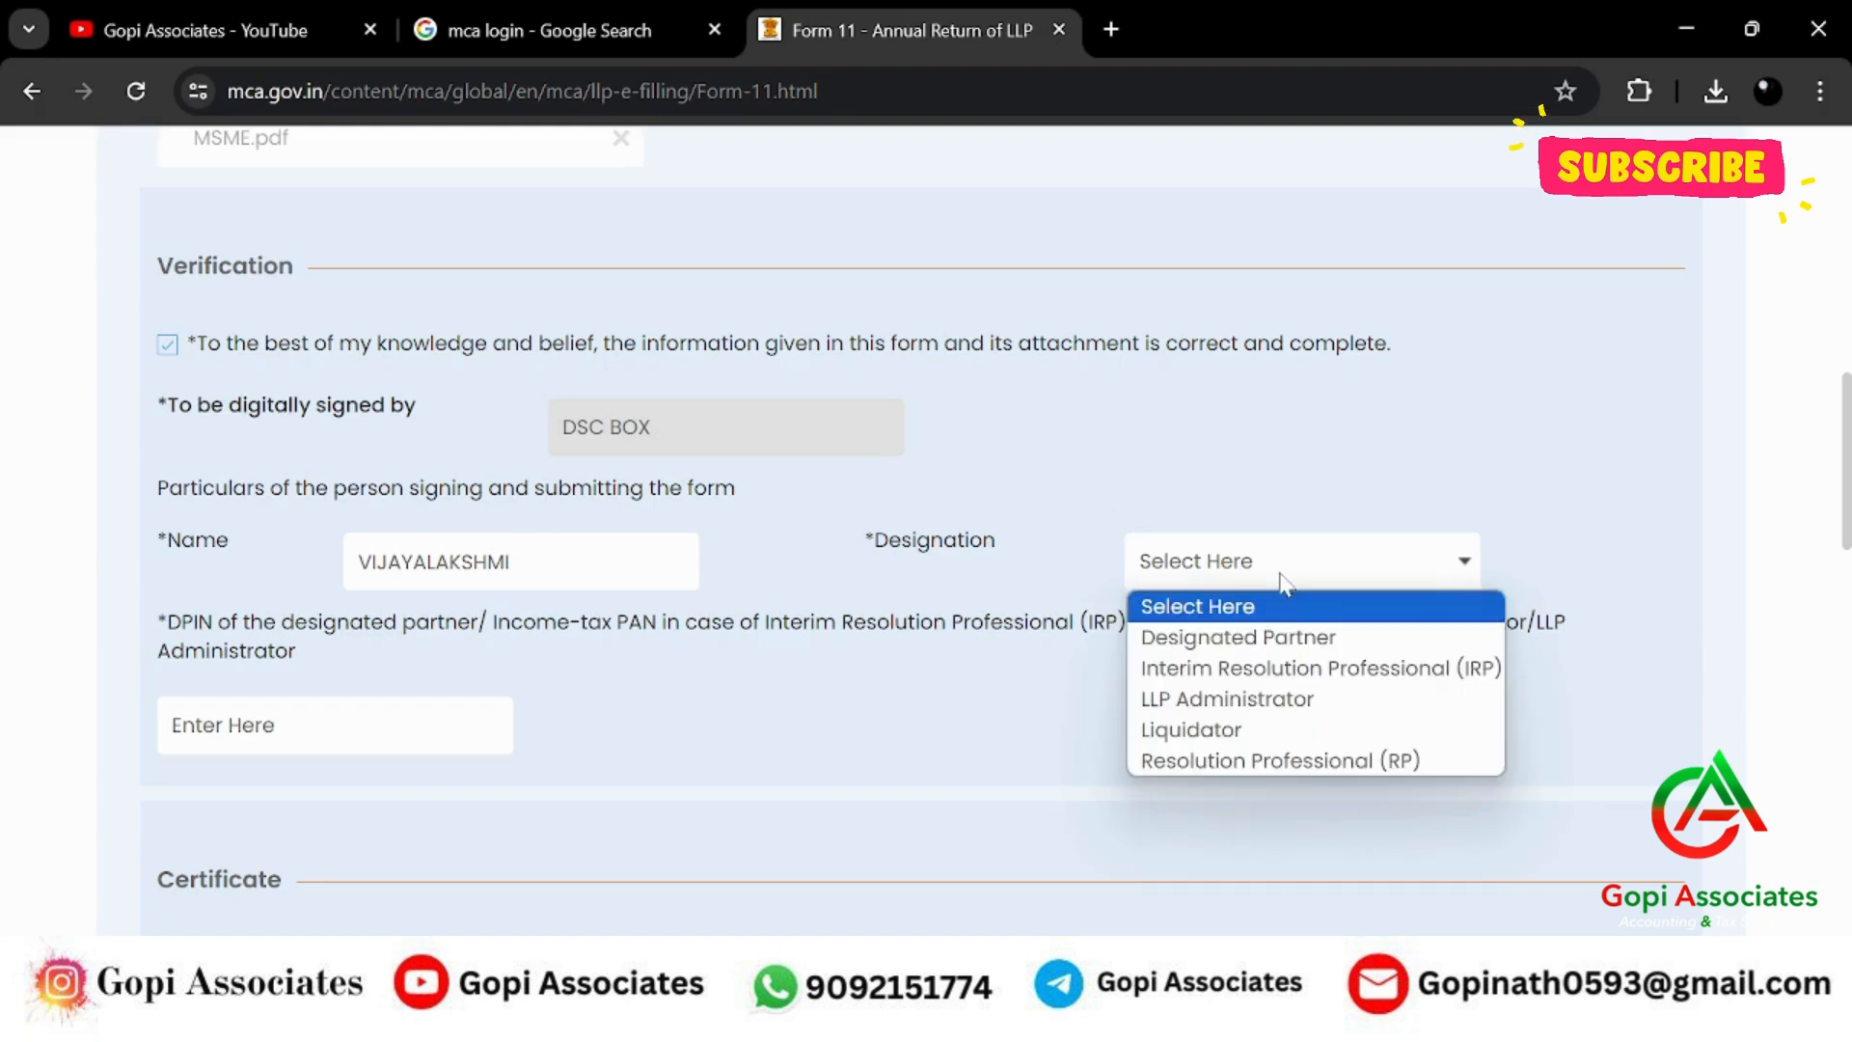
click(1272, 637)
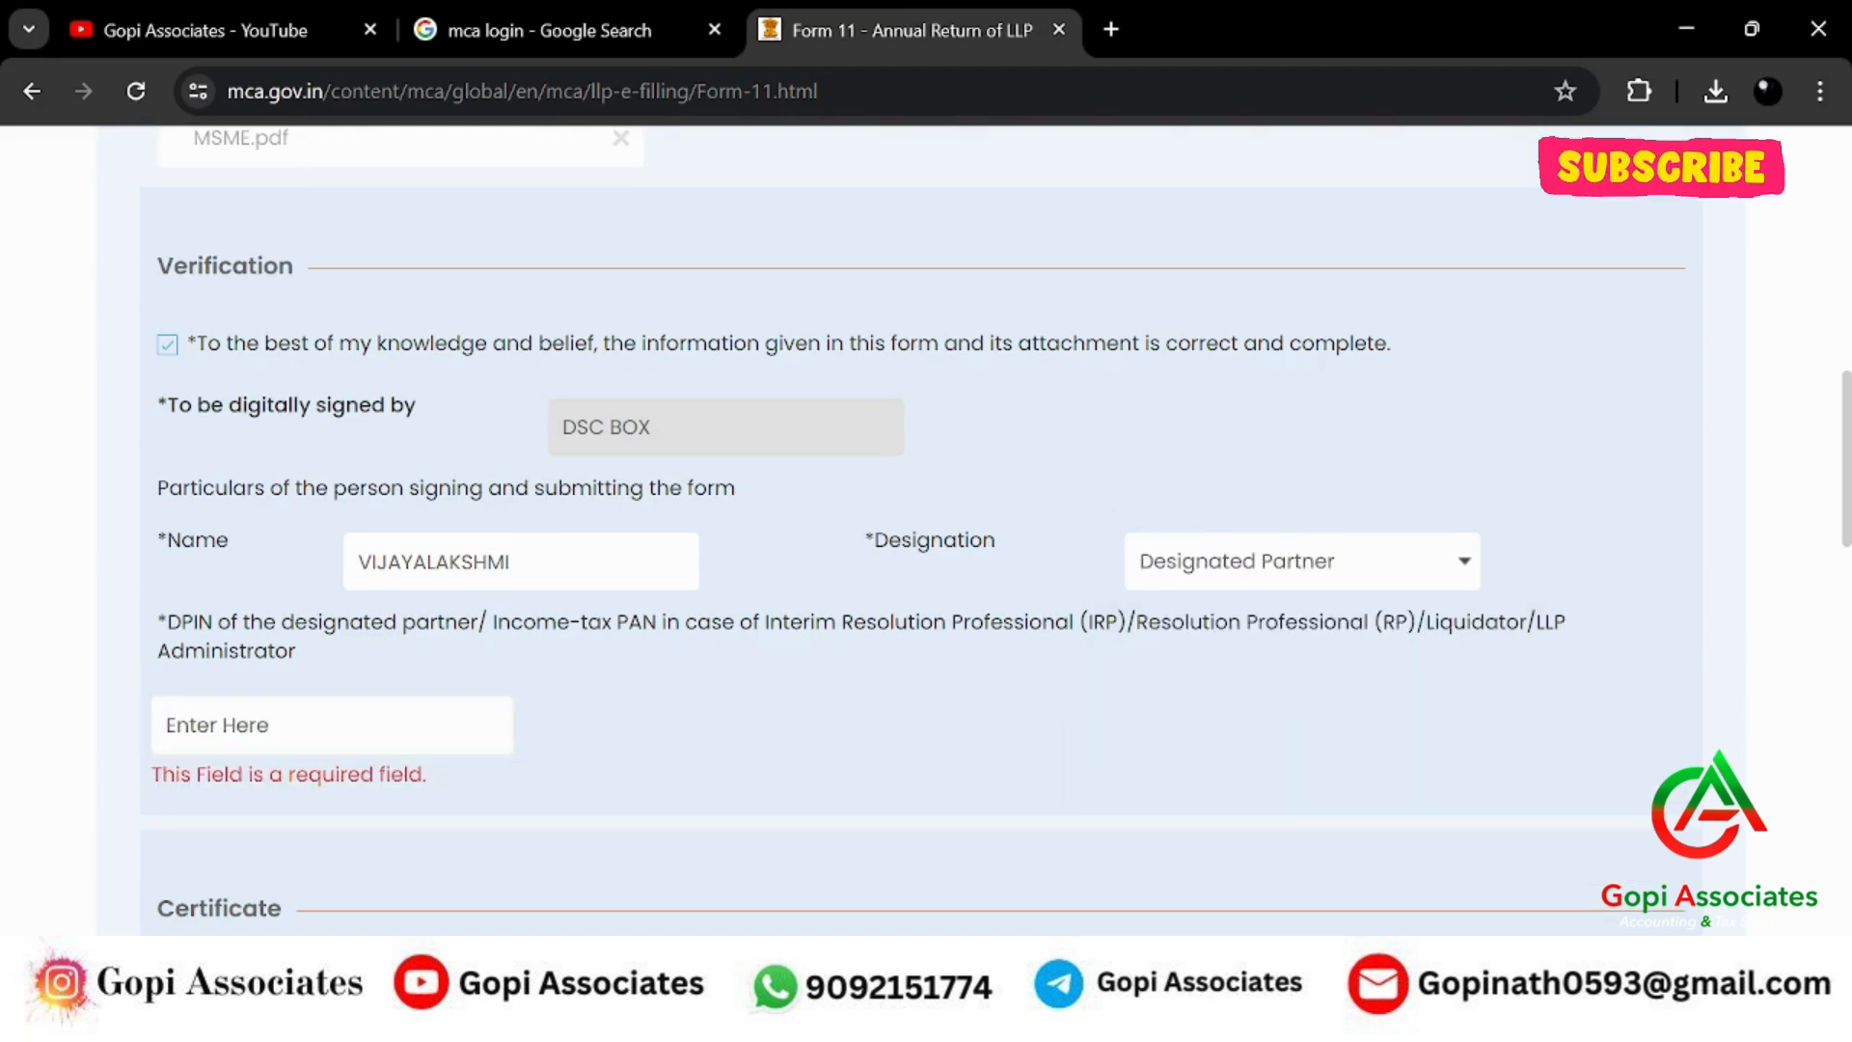
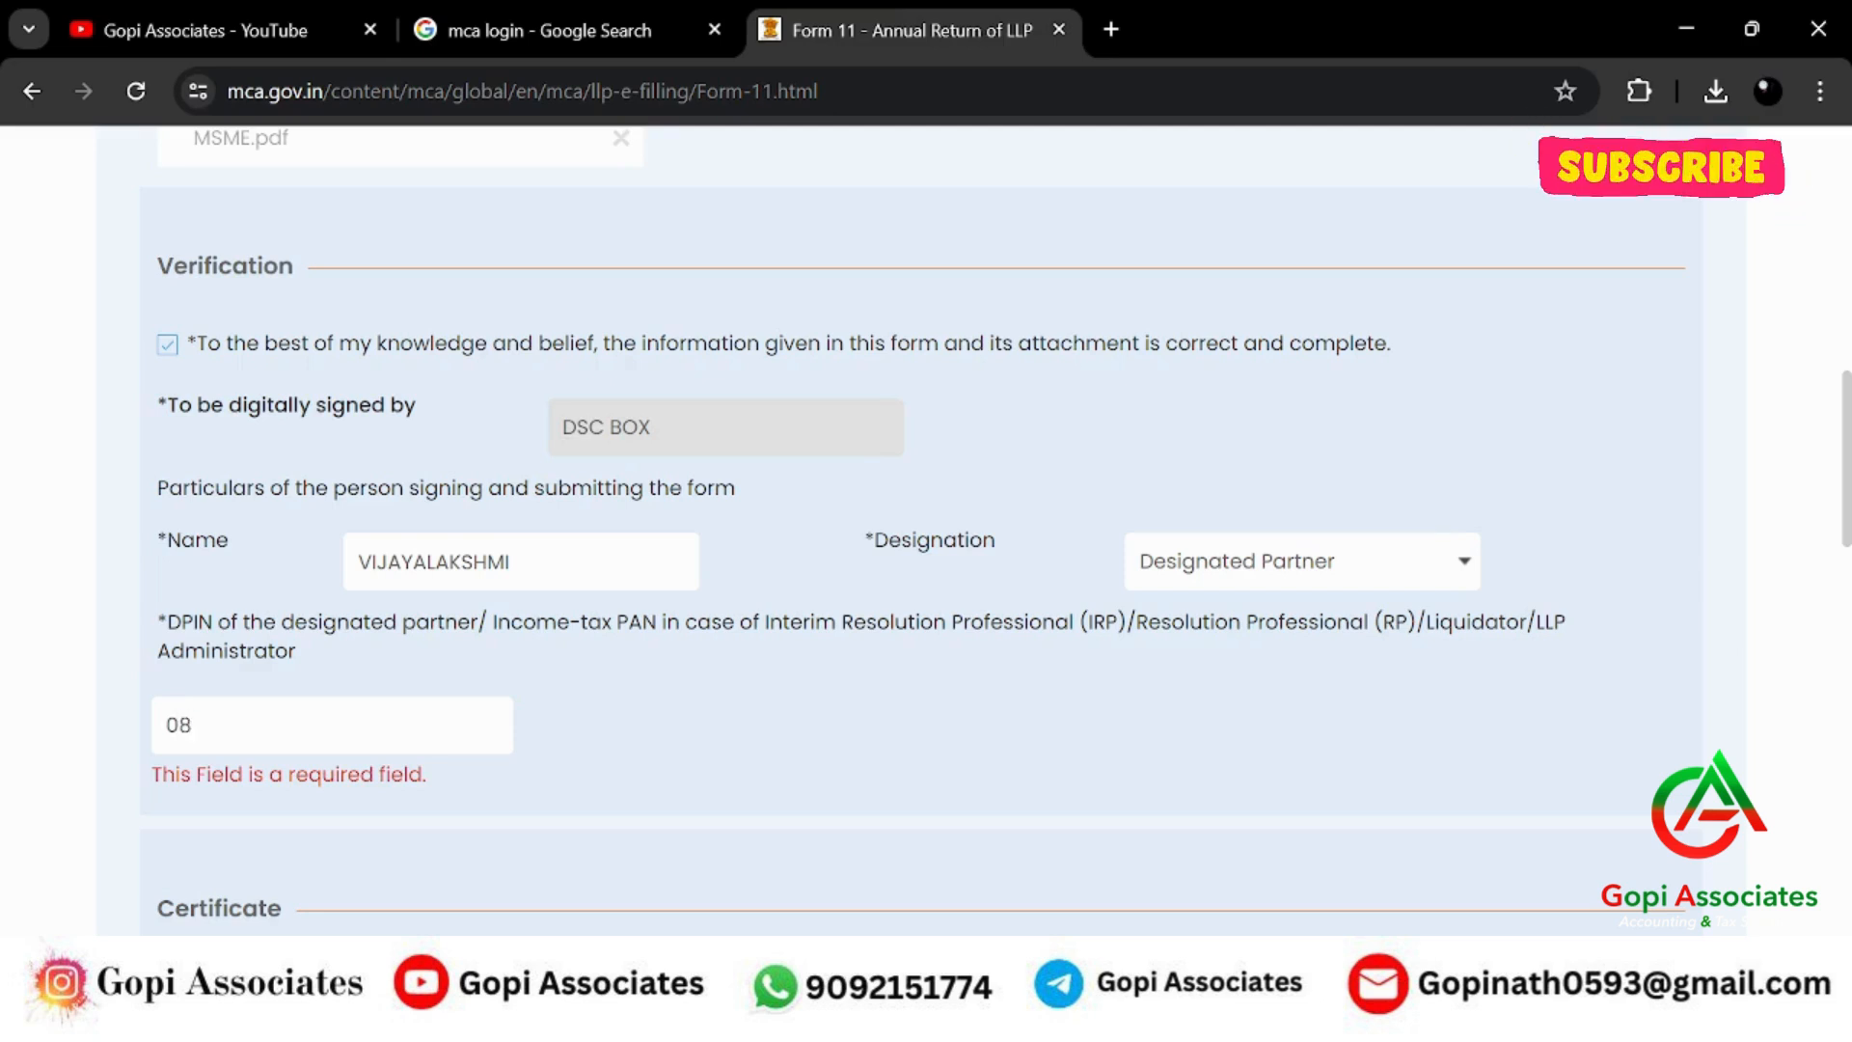
Enter the partner's DPIN in the declaration and select it for reuse.
key(ctrl+a)
key(ctrl+c)
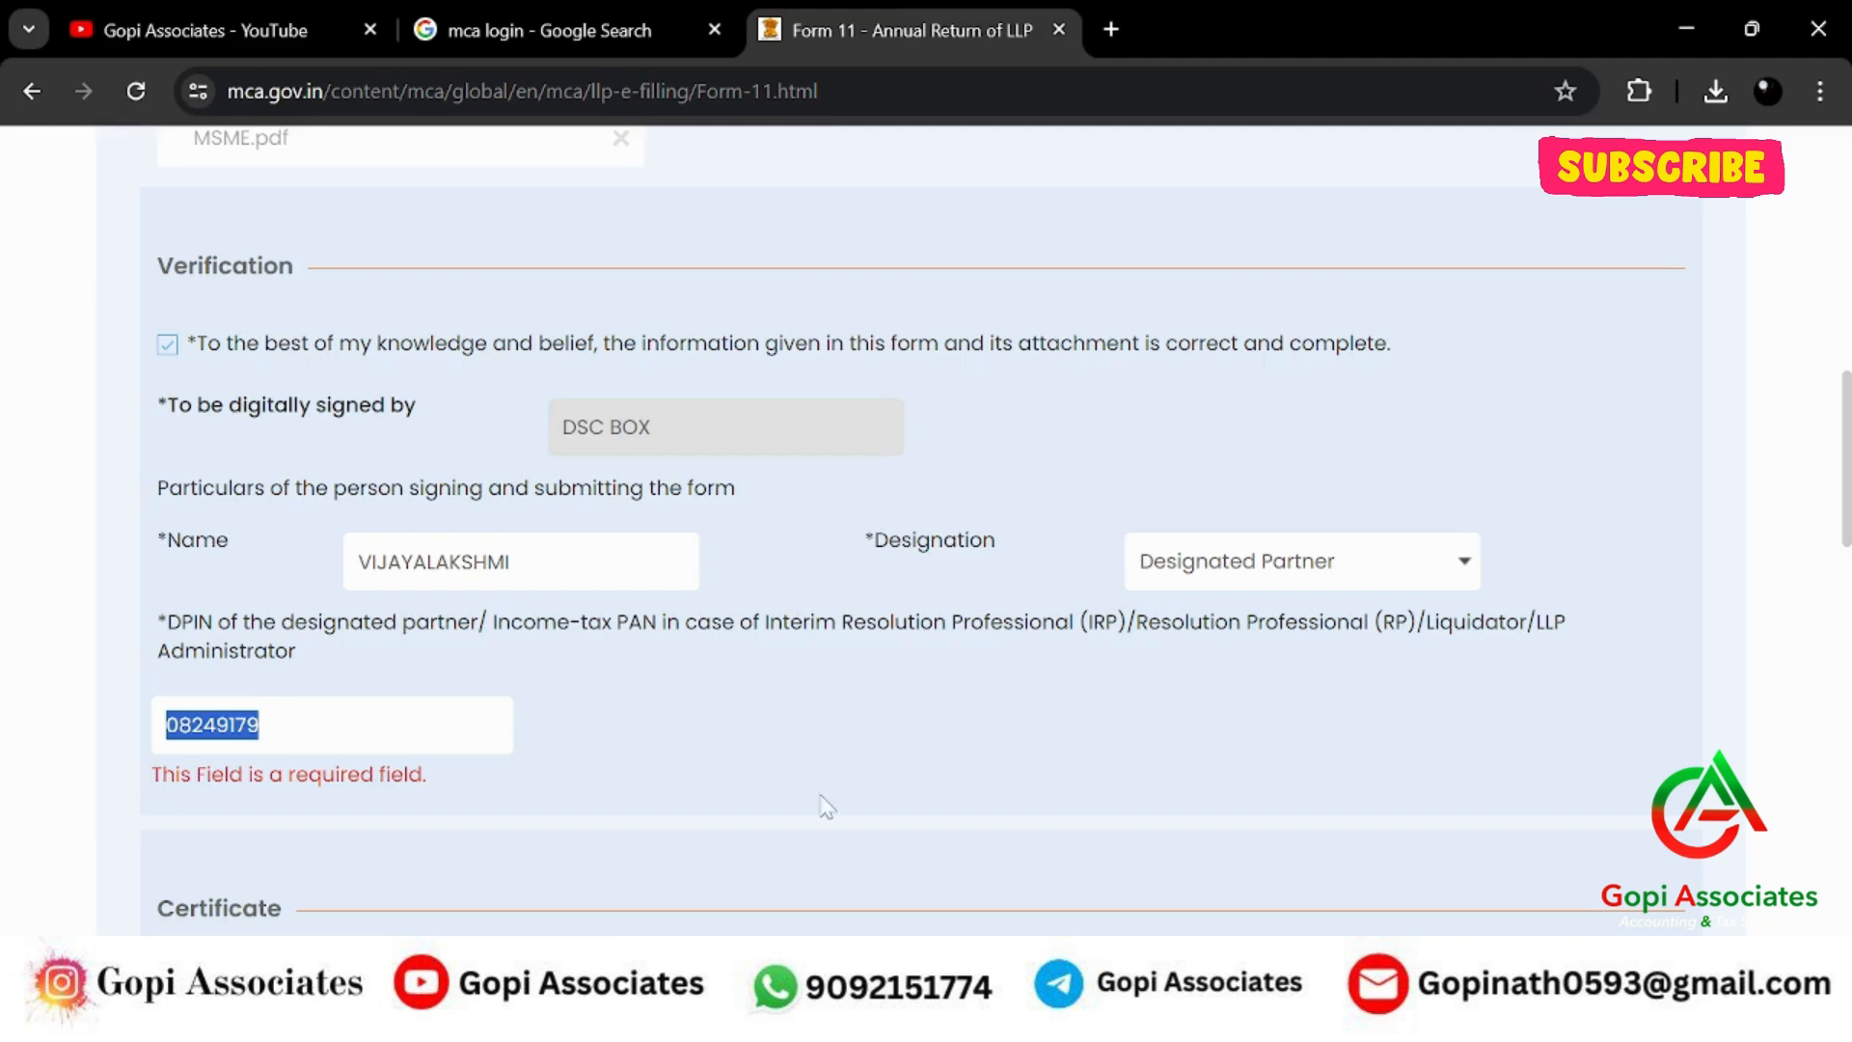
scroll(969, 662, down, 5)
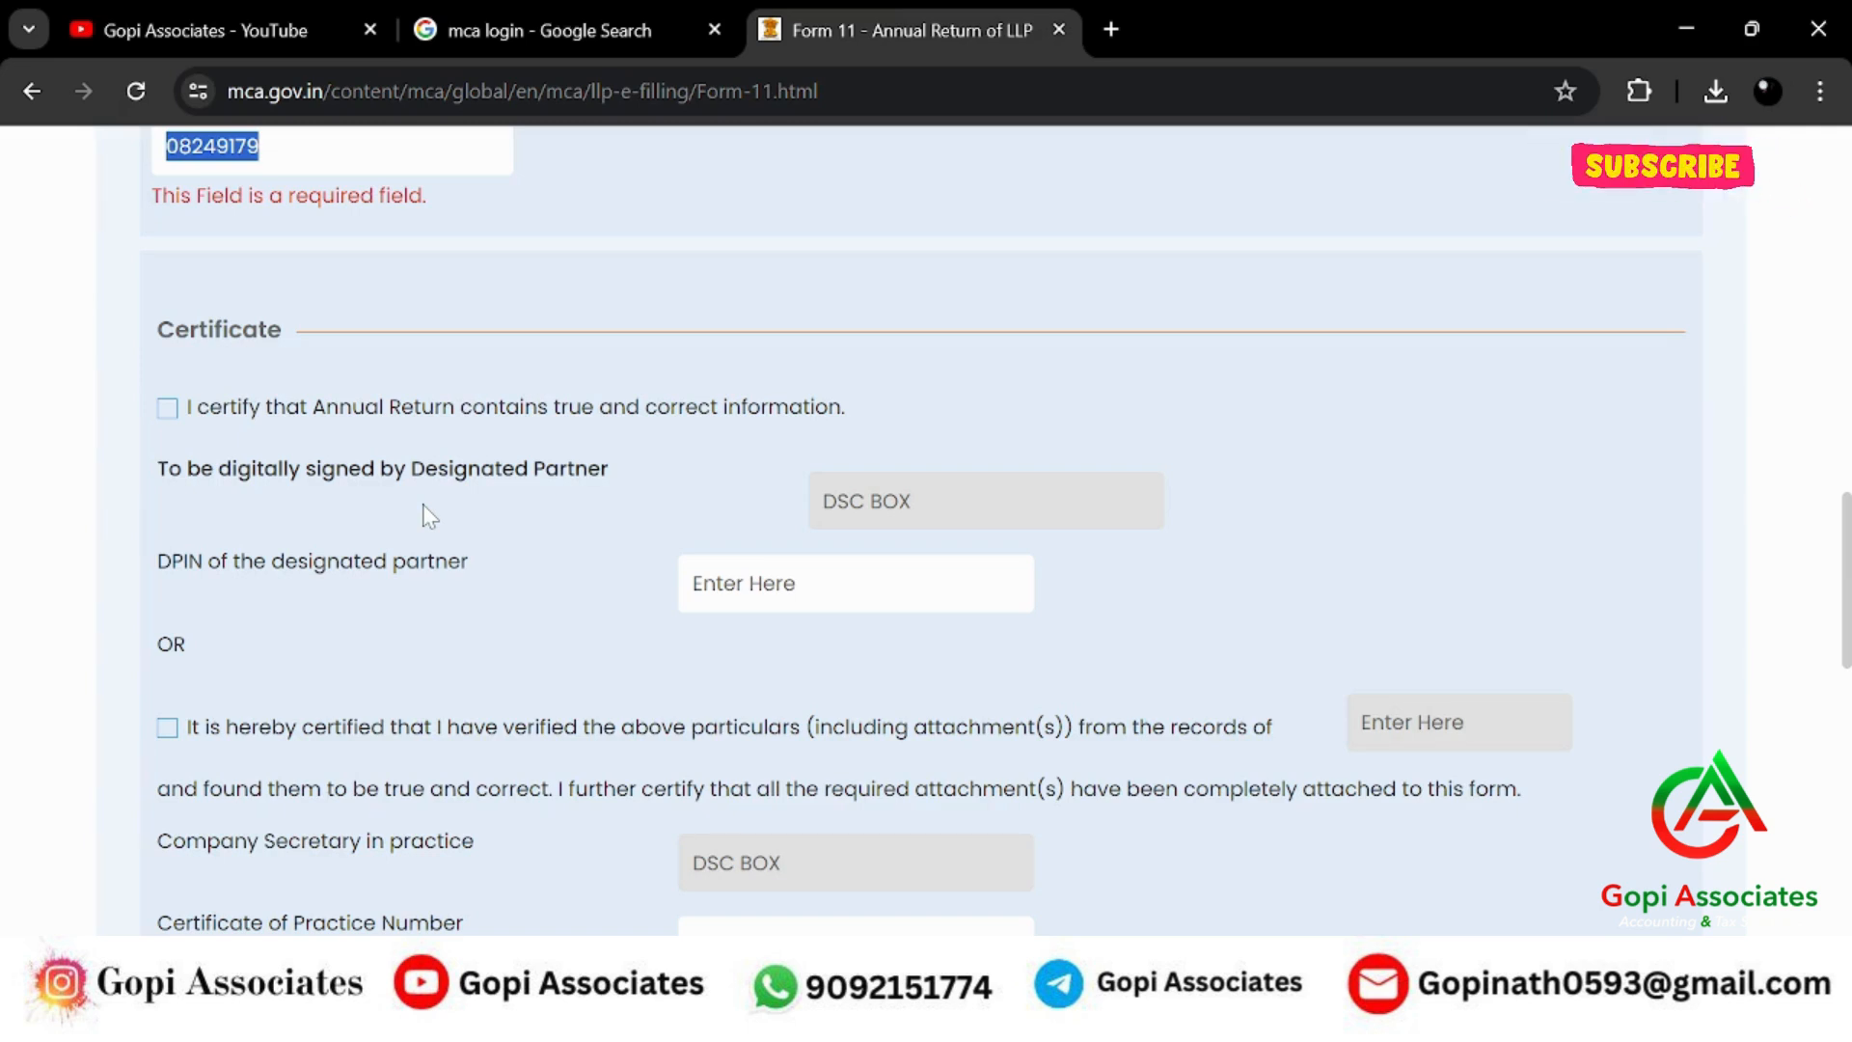
scroll(420, 505, down, 3)
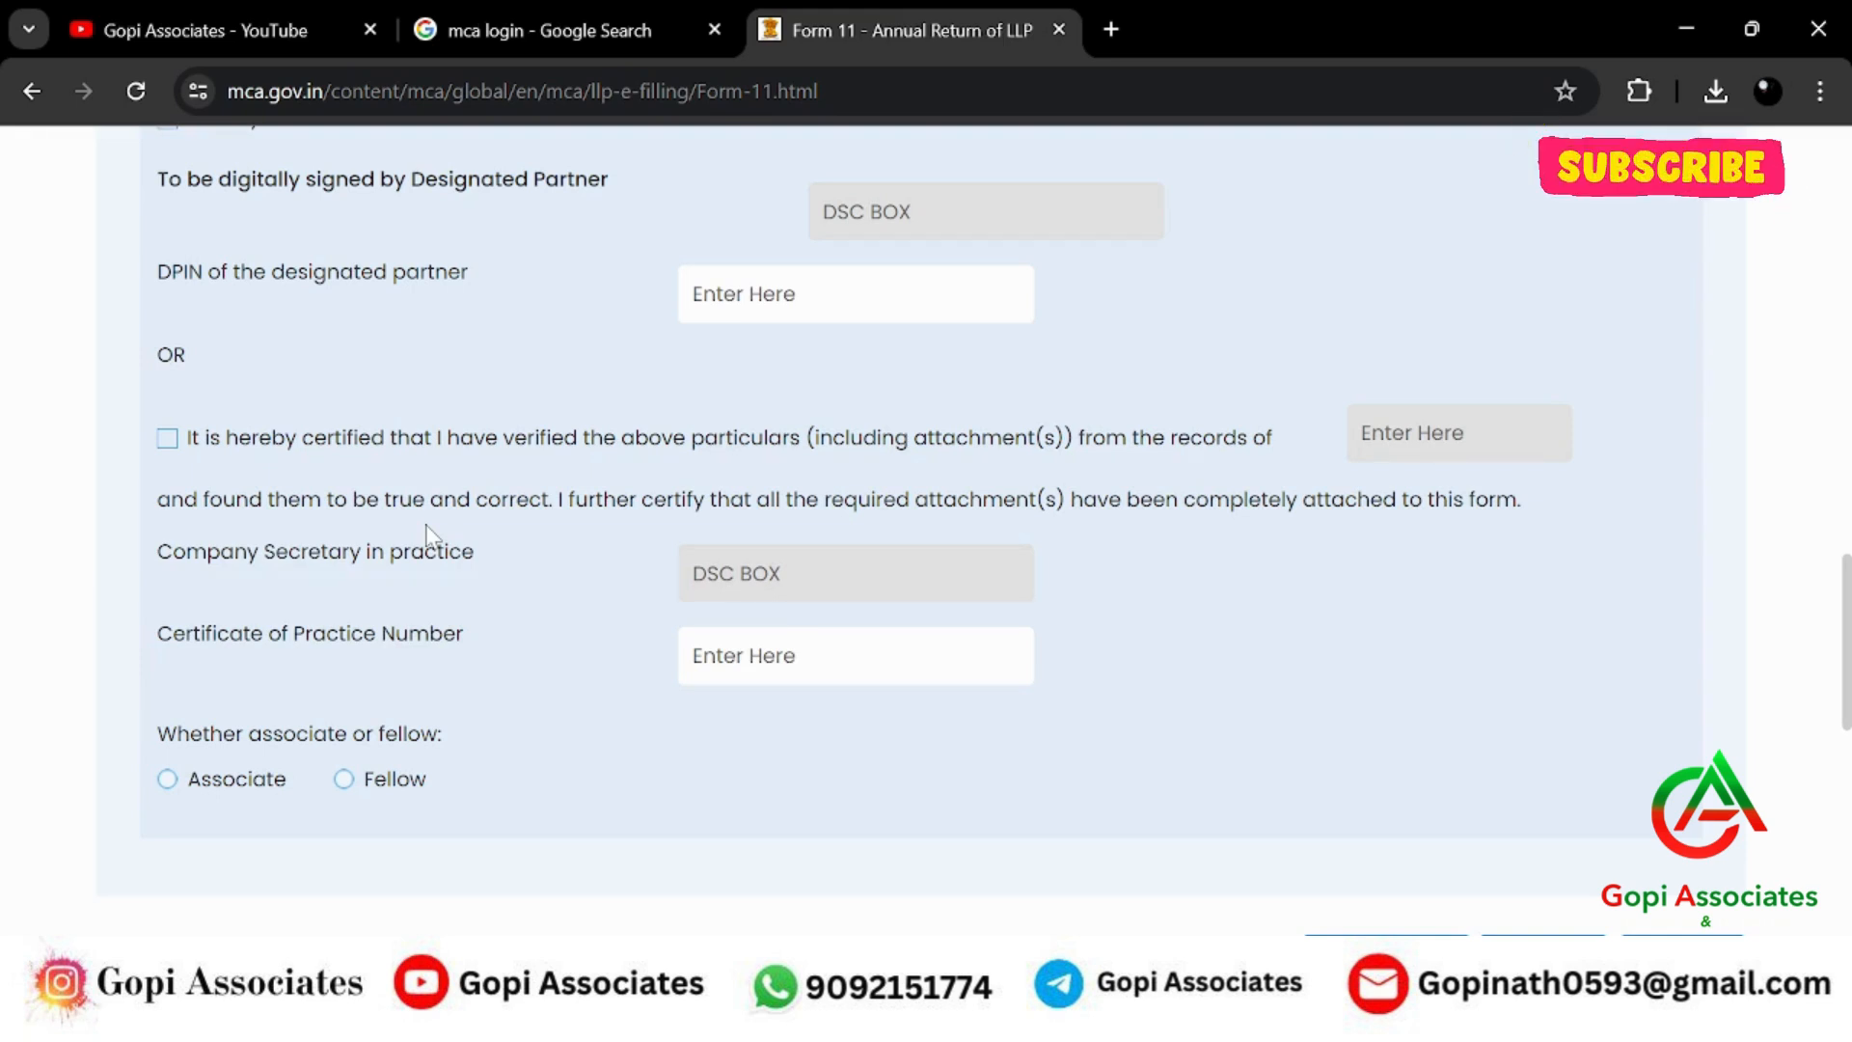
scroll(427, 534, up, 3)
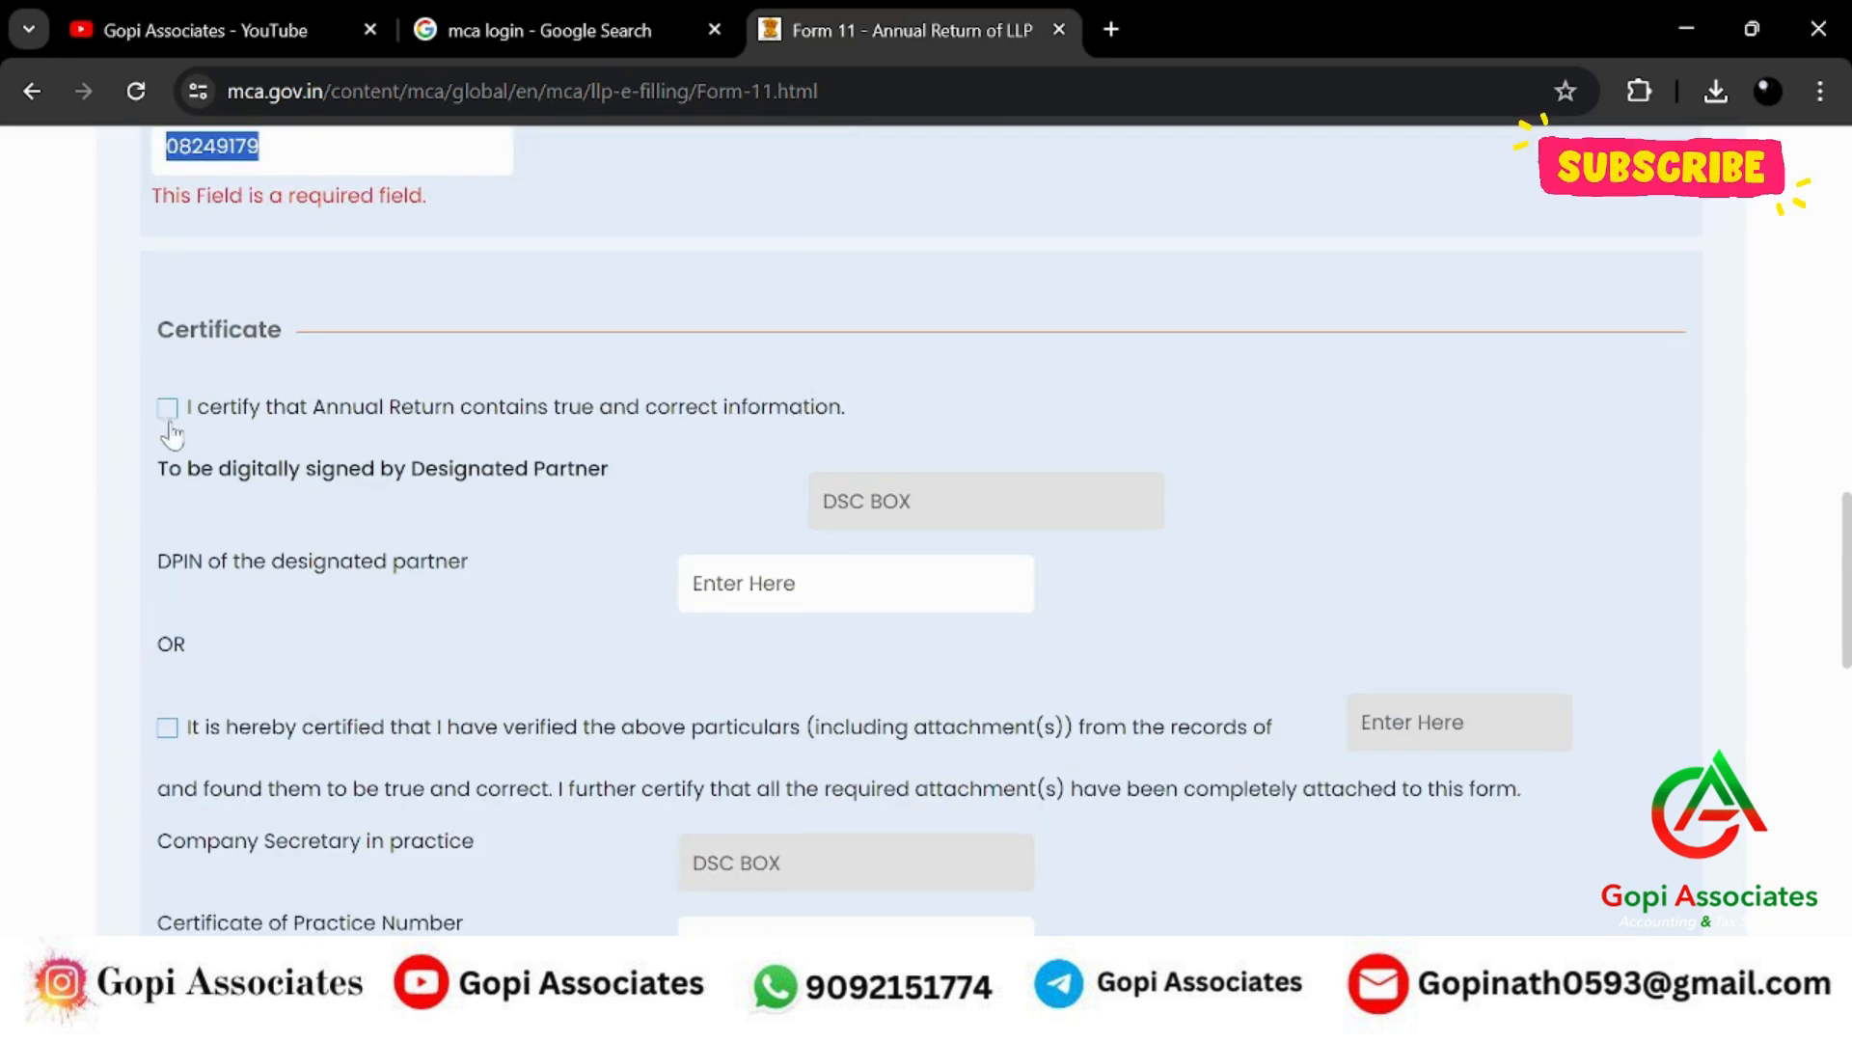
Tick the annual return certification and paste the partner's DPIN into the certificate field.
click(169, 417)
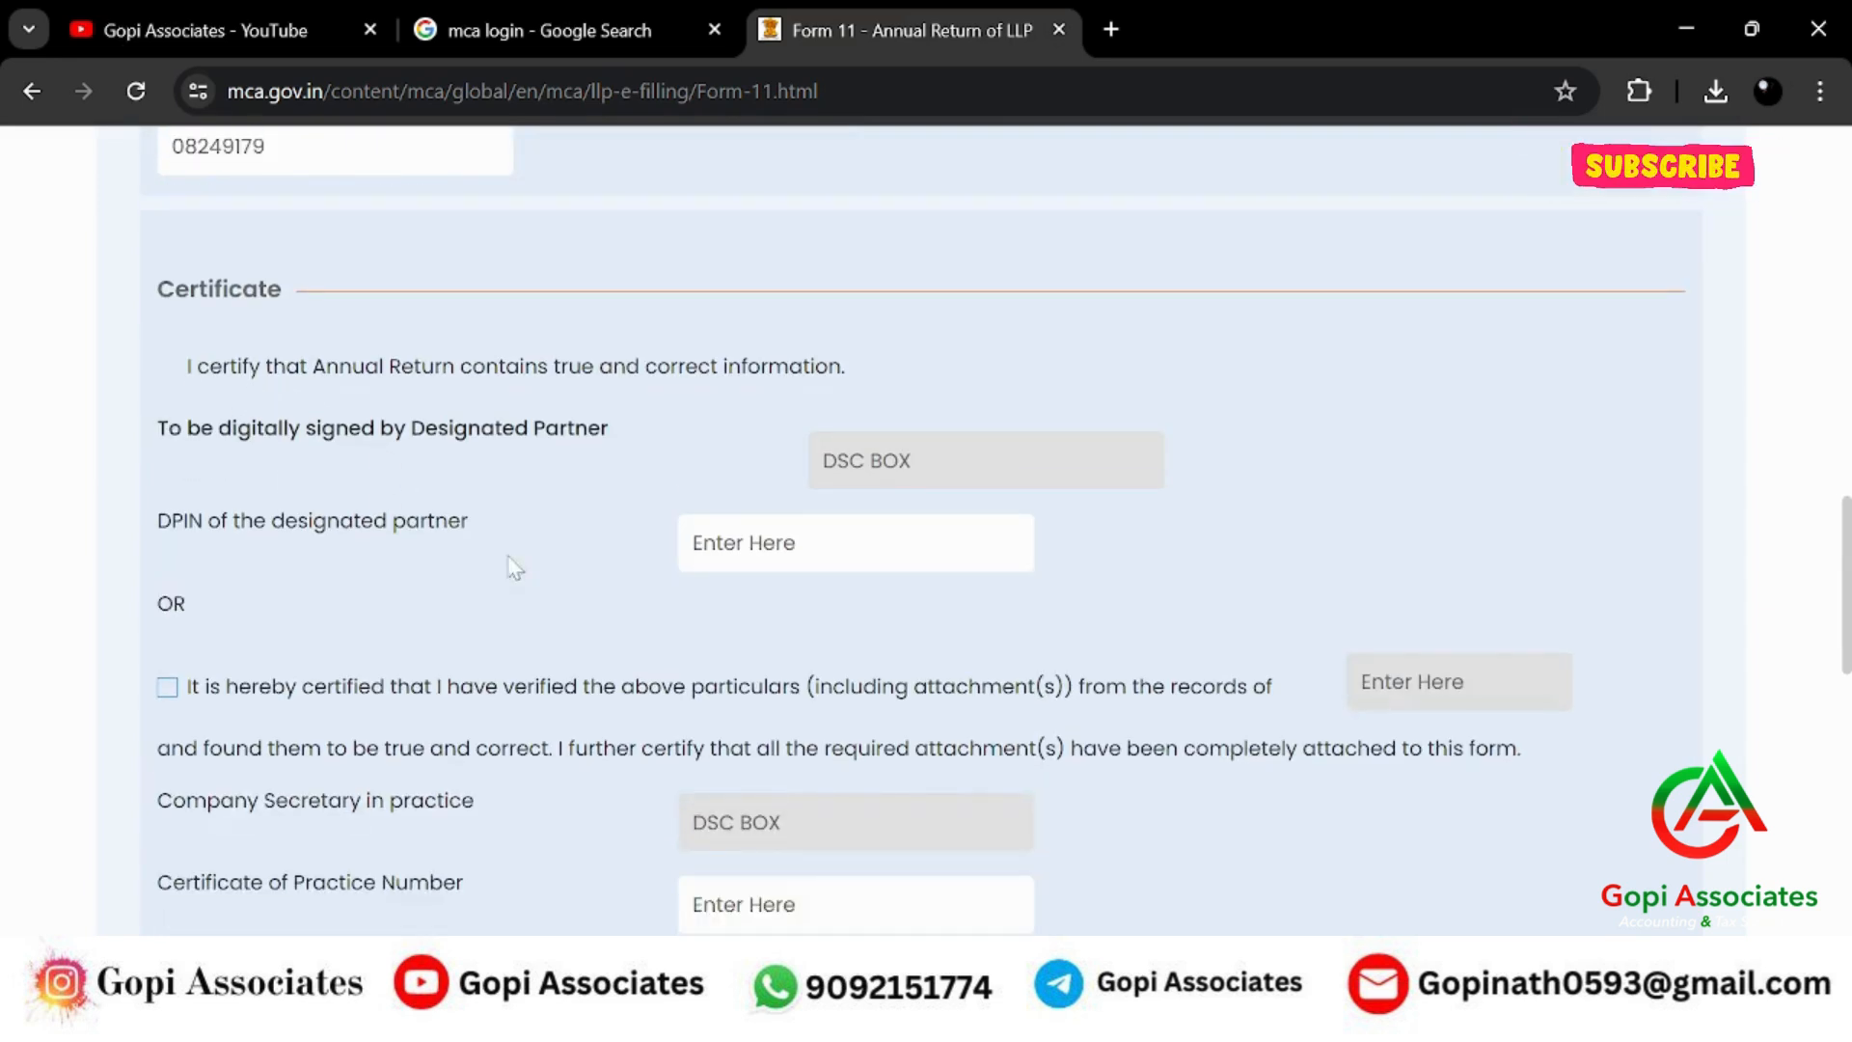
click(174, 376)
click(174, 376)
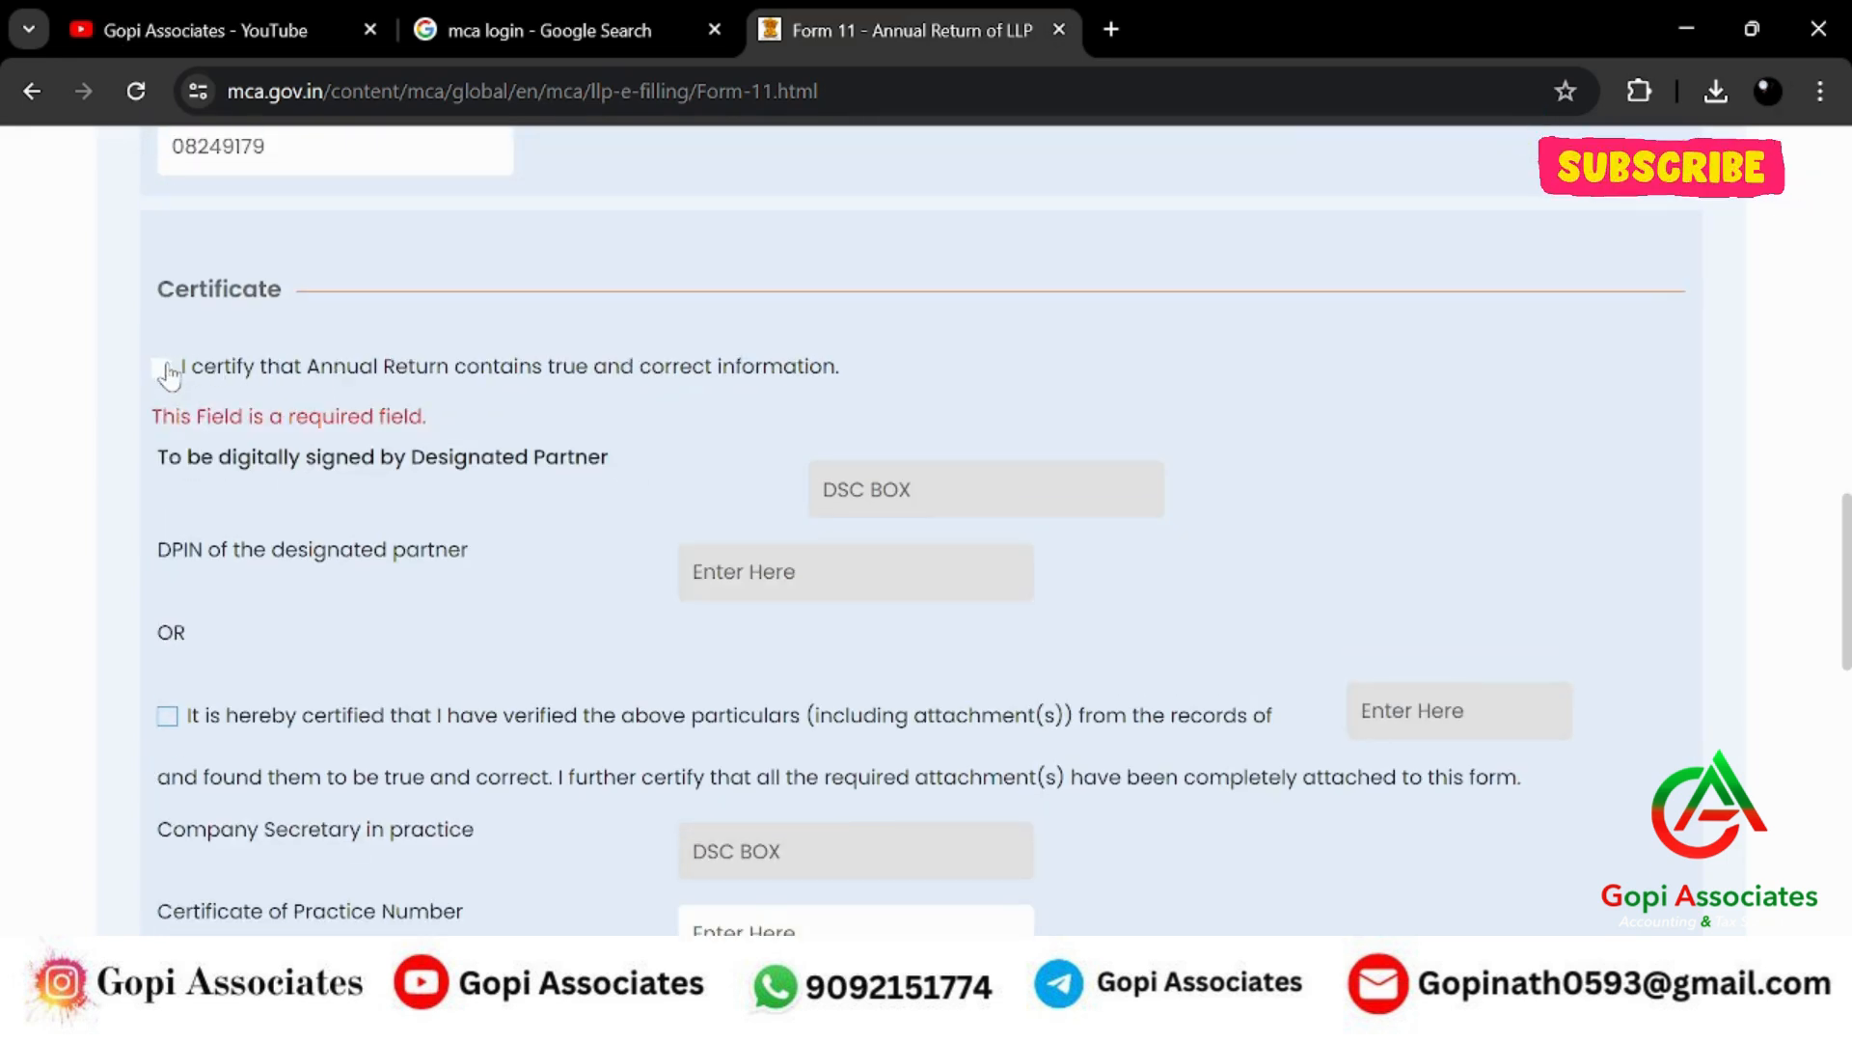
click(174, 376)
key(ctrl+v)
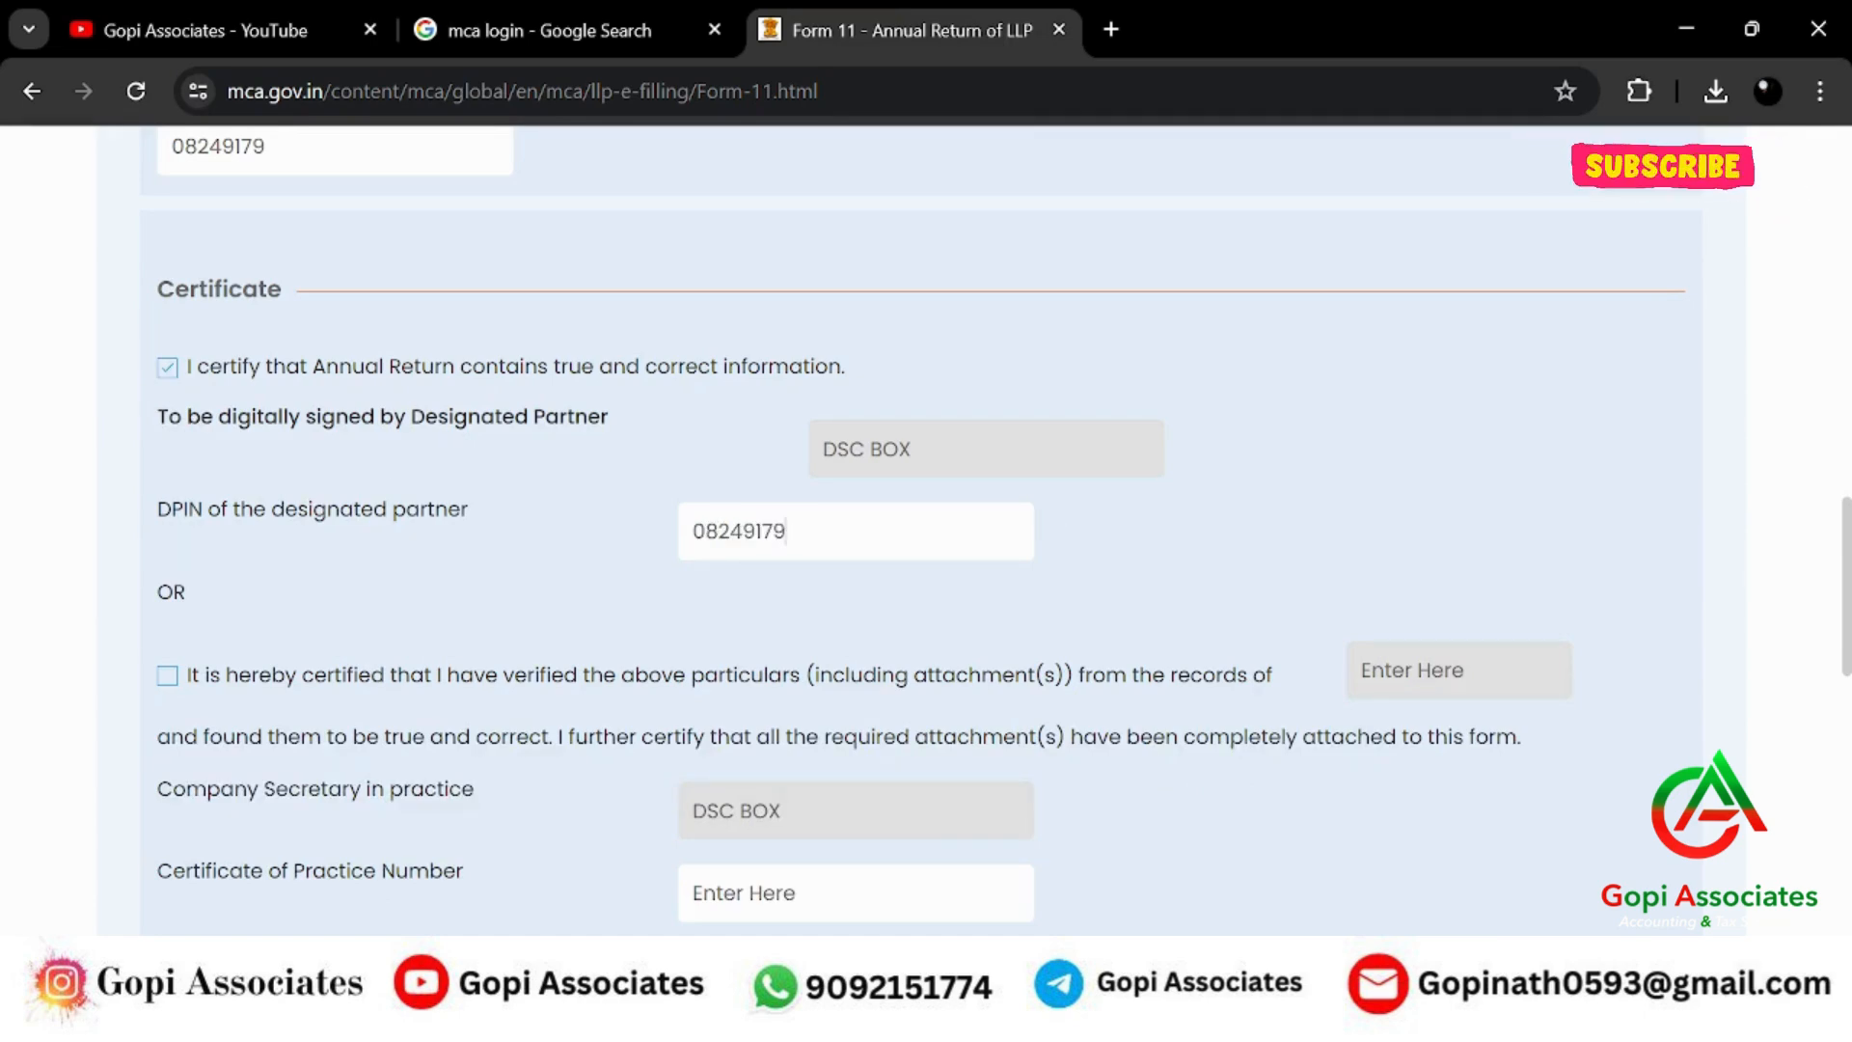
click(1375, 456)
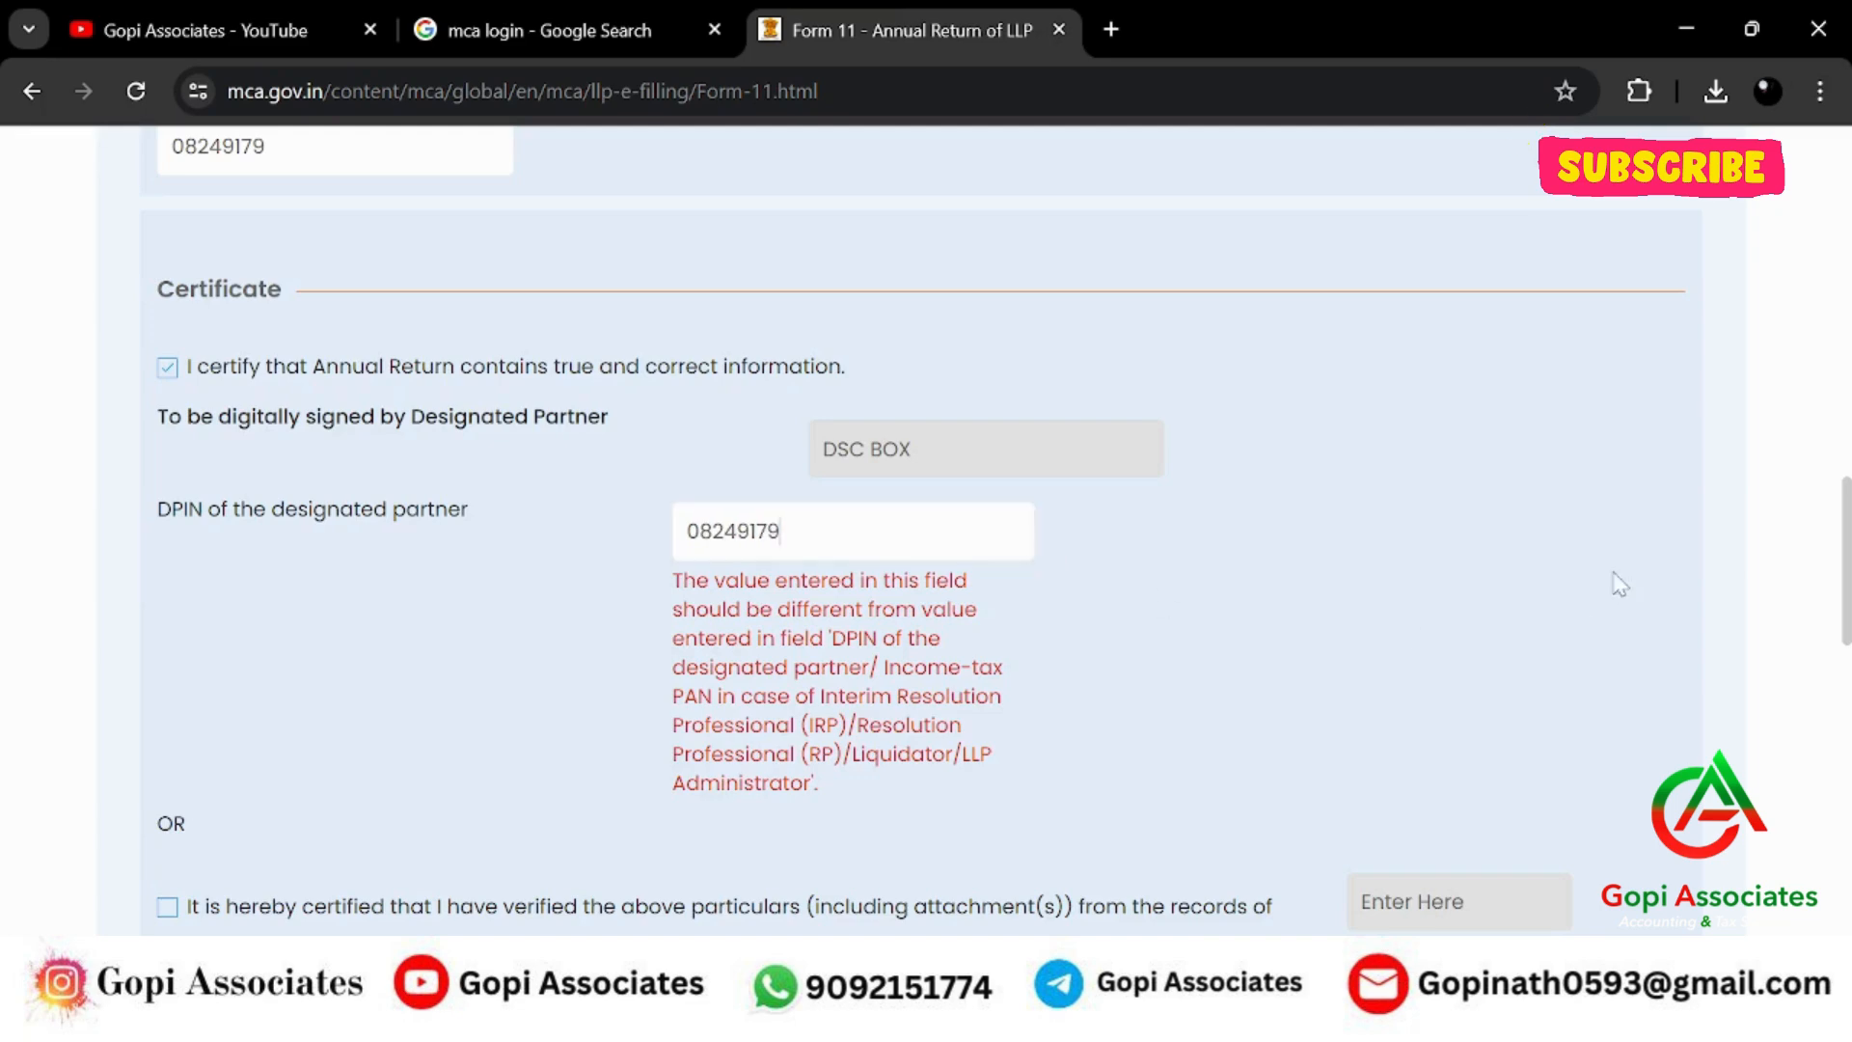
After Save and Next fail, clear and retype the partner's DPIN in the certificate.
scroll(1617, 583, down, 7)
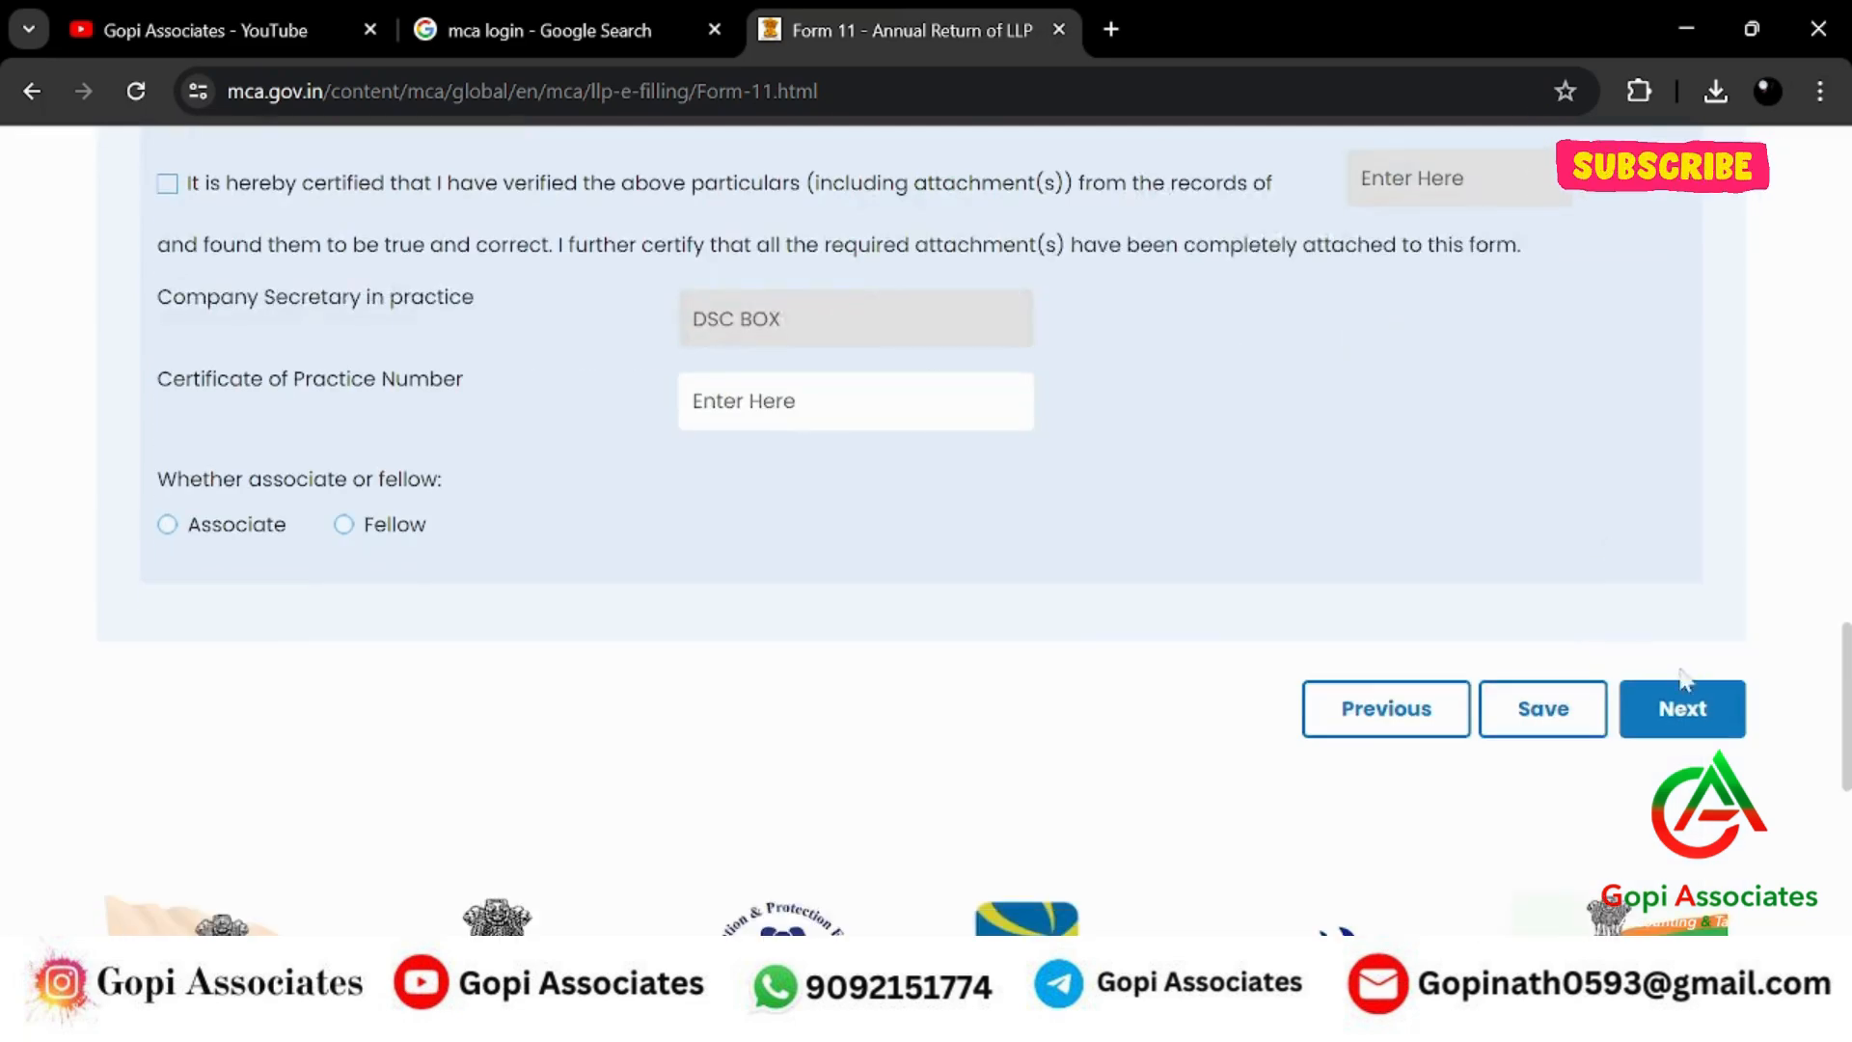
click(1541, 741)
scroll(1634, 681, down, 7)
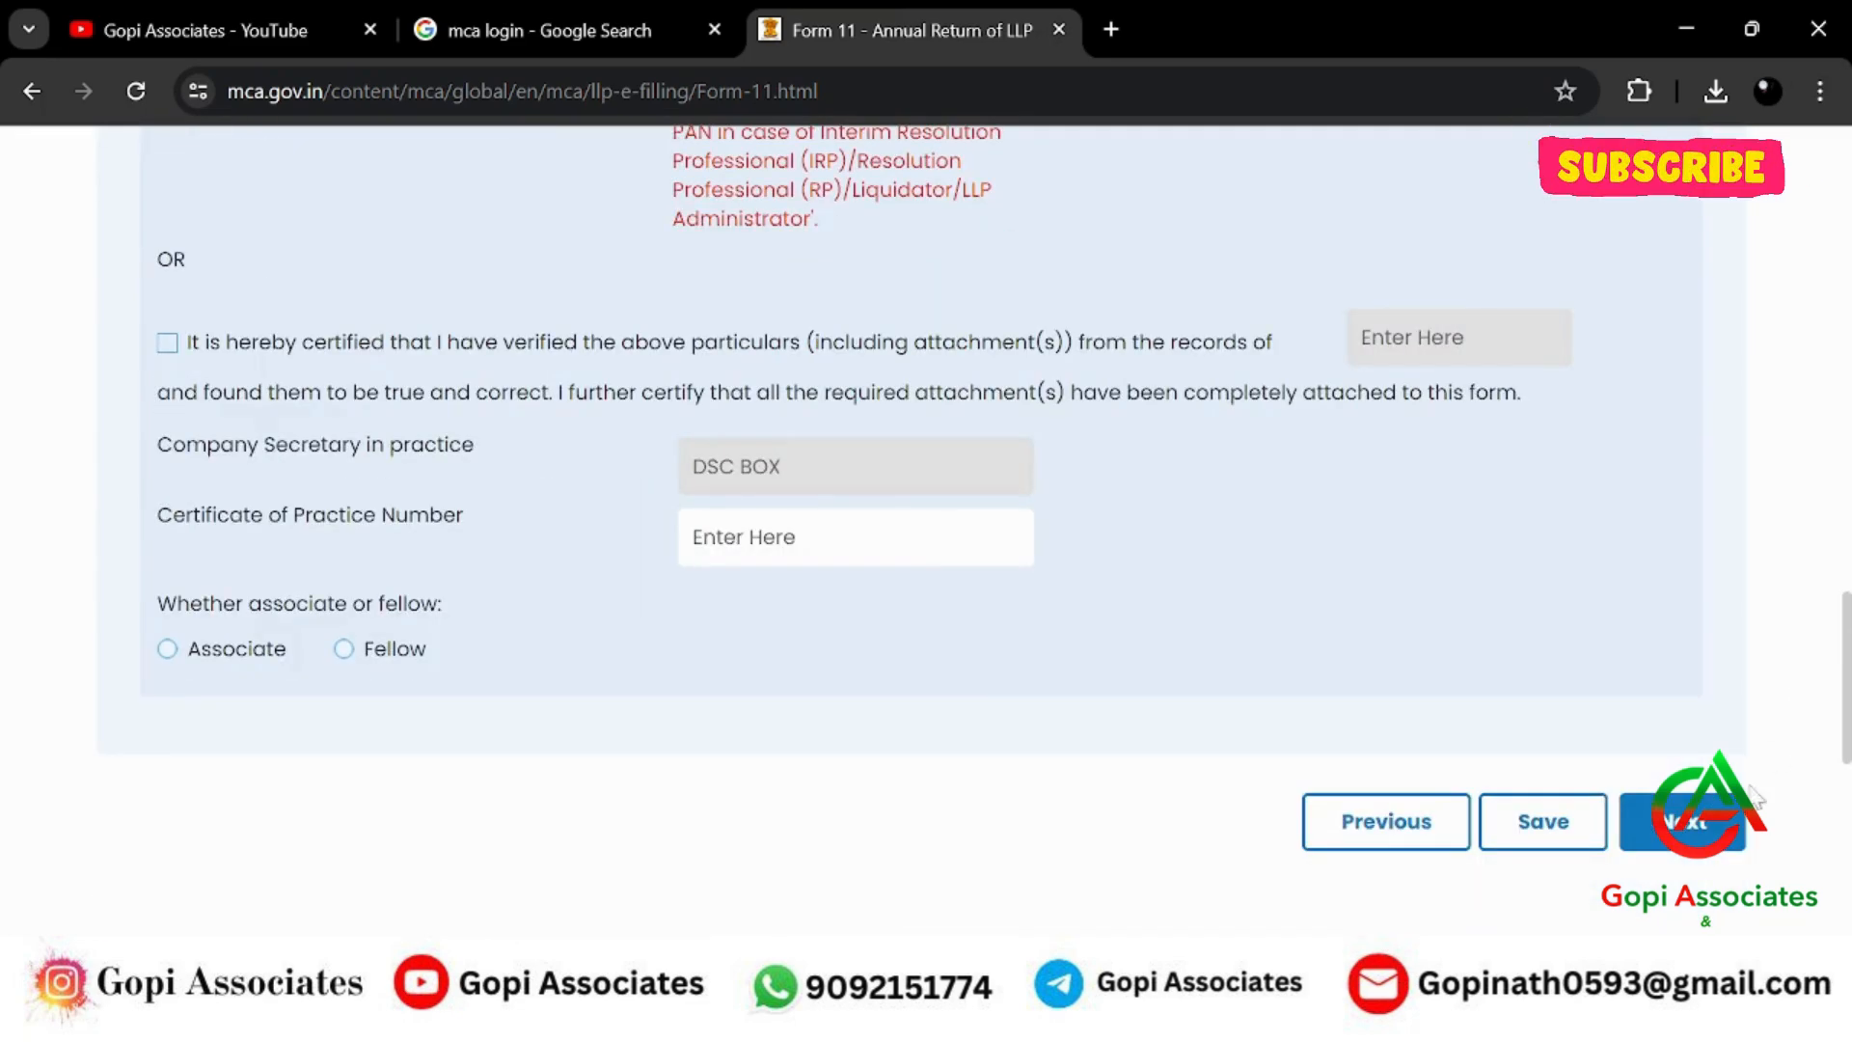
click(1683, 820)
key(ctrl+a)
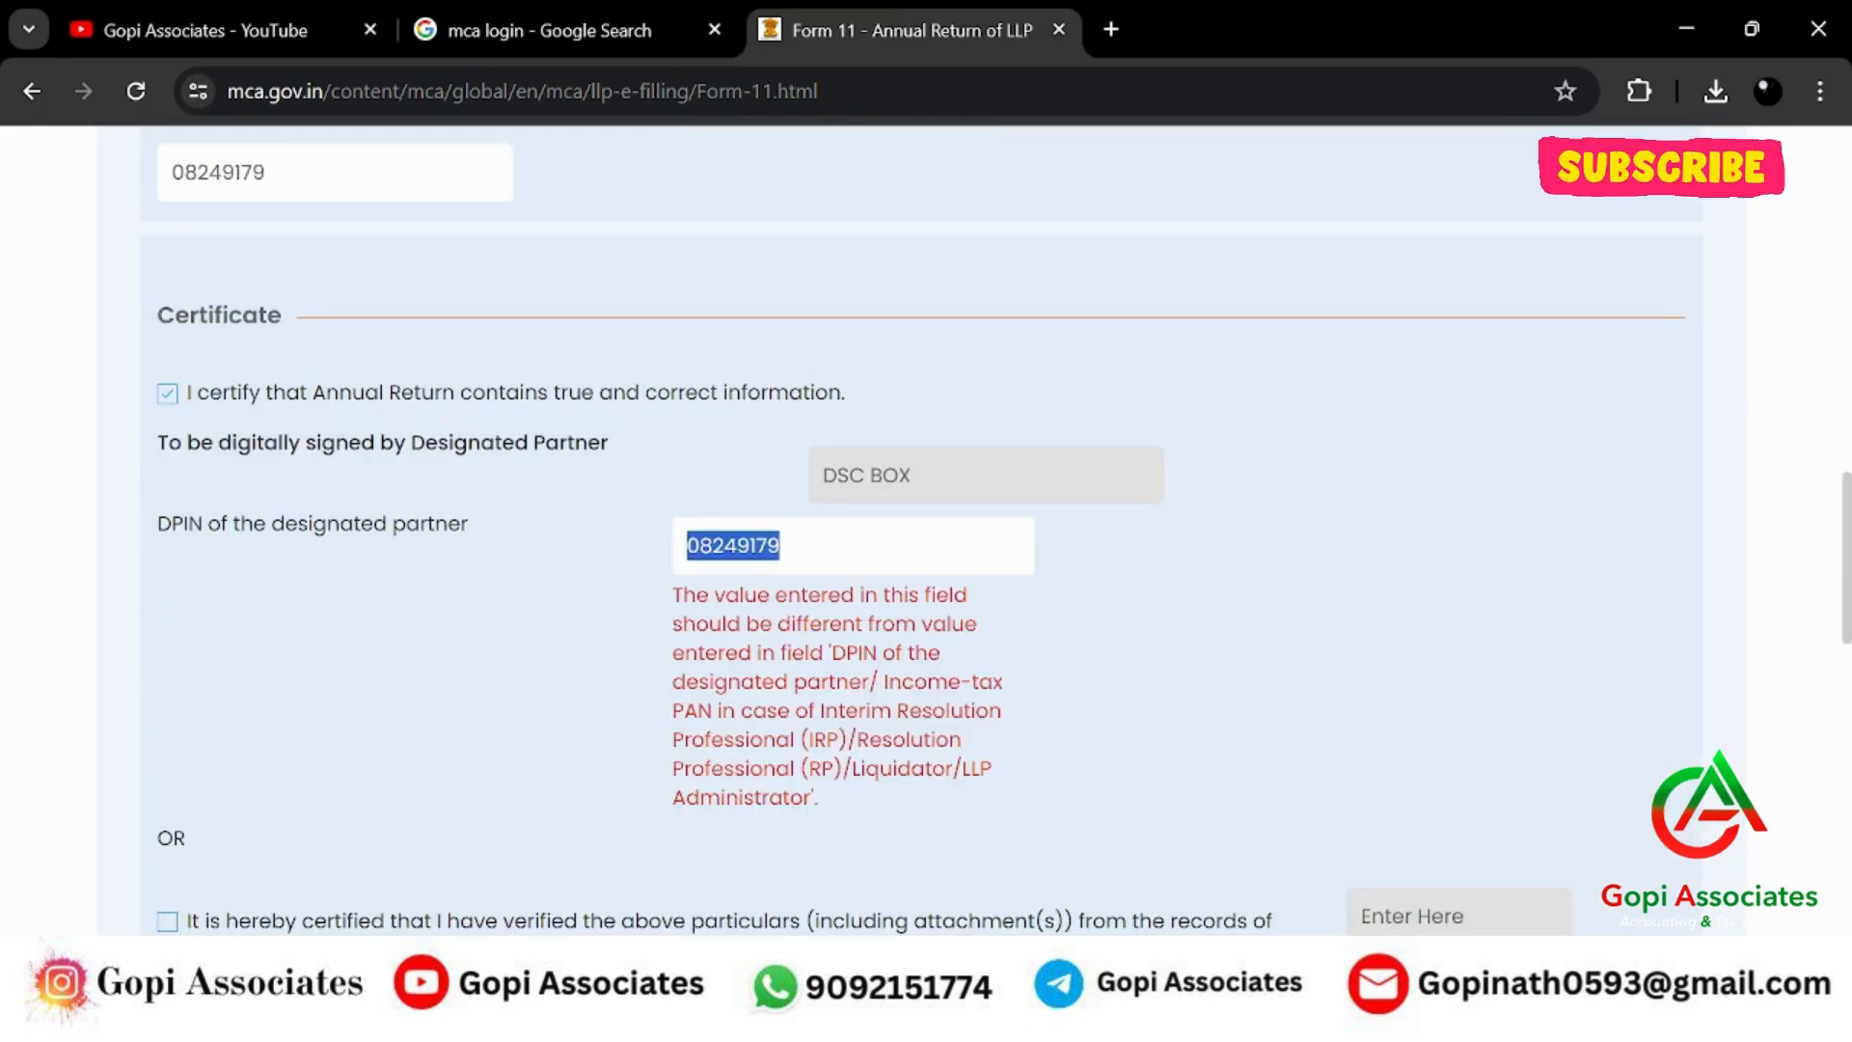
key(BackSpace)
click(1159, 589)
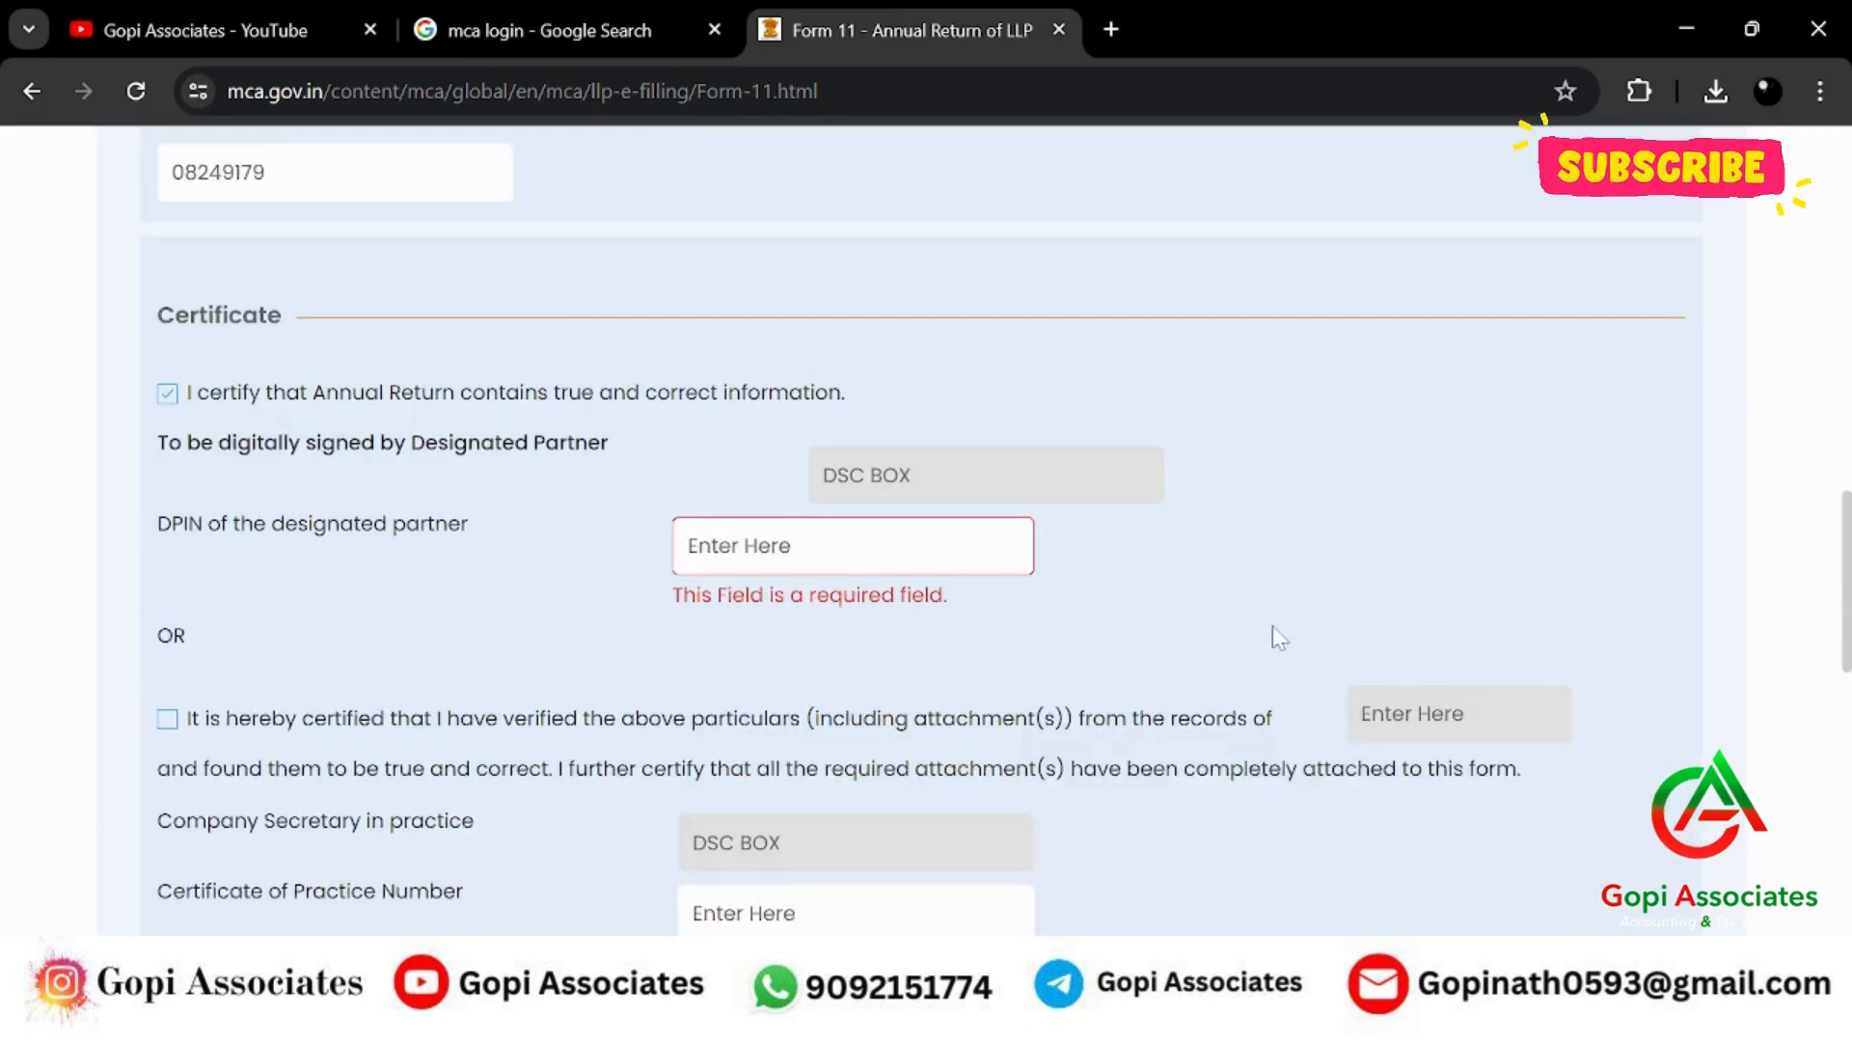
scroll(1274, 633, up, 2)
scroll(1439, 589, down, 2)
scroll(1061, 598, up, 2)
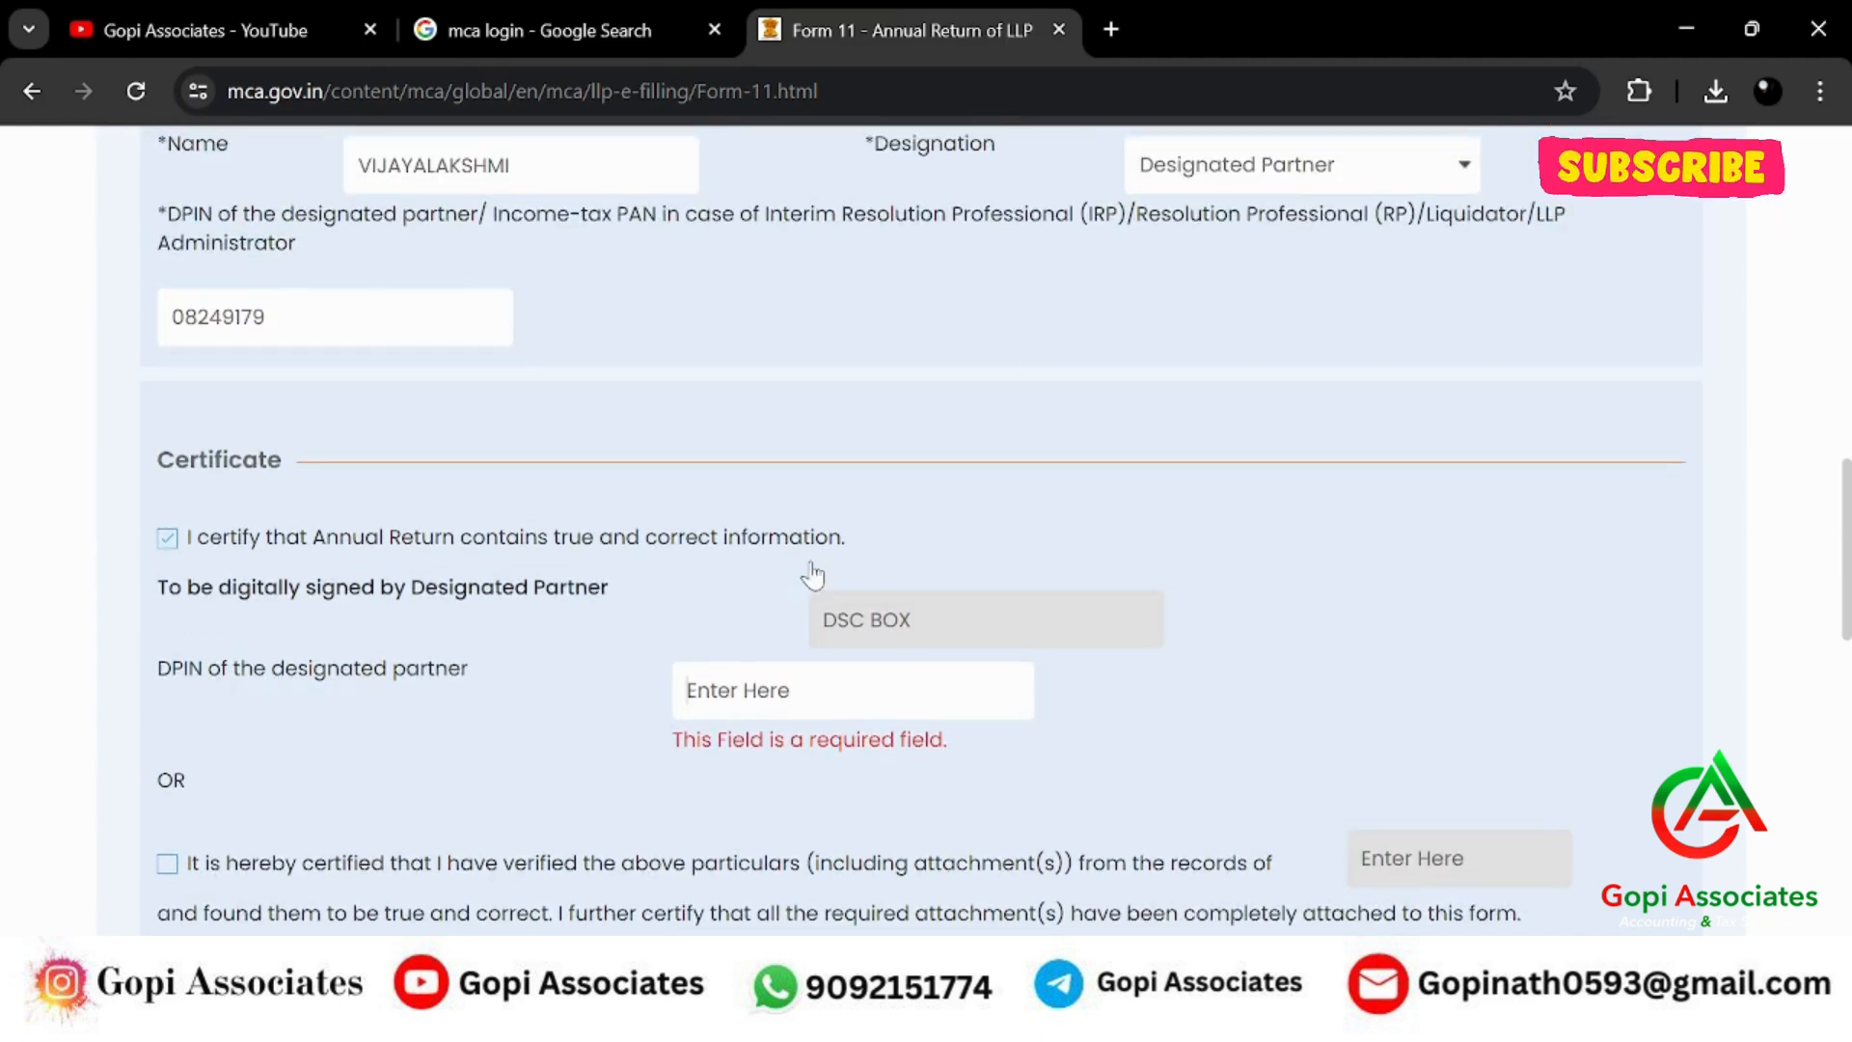
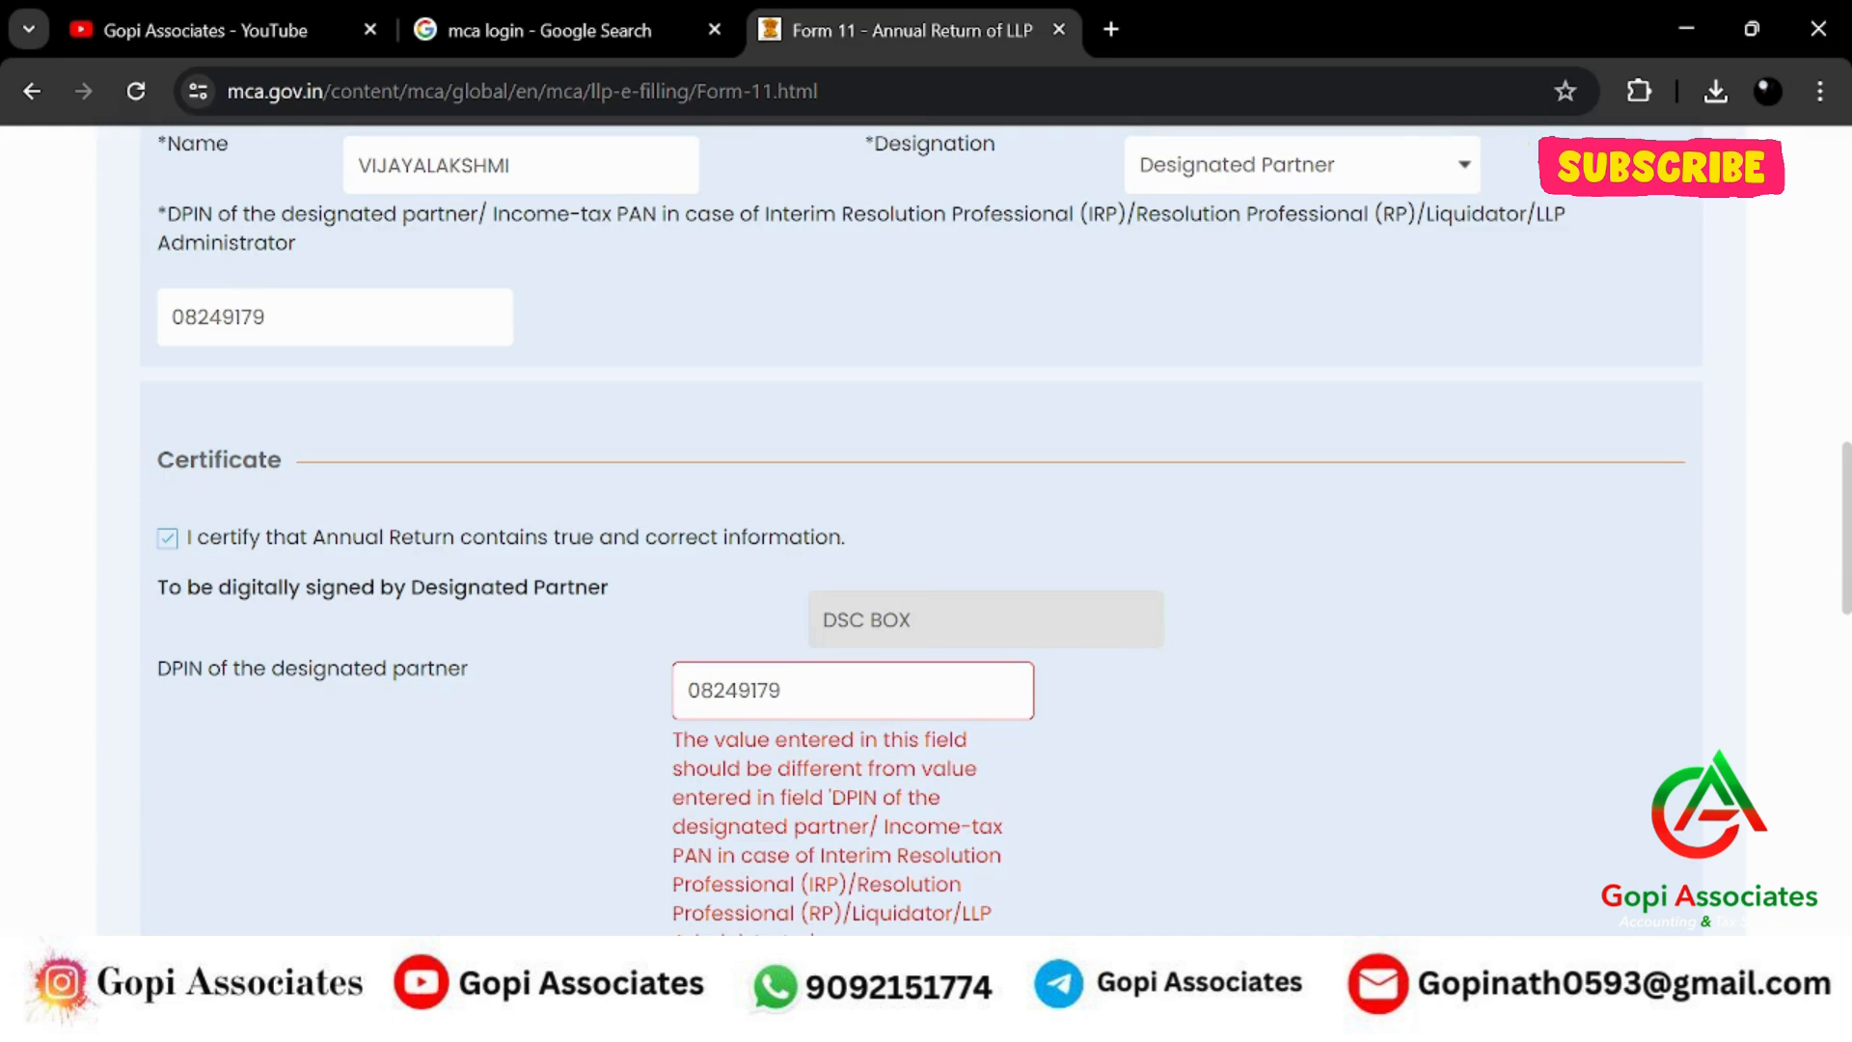
Go back to the previous Form 11 page, save its data, then return to the certificate page.
scroll(1693, 723, down, 7)
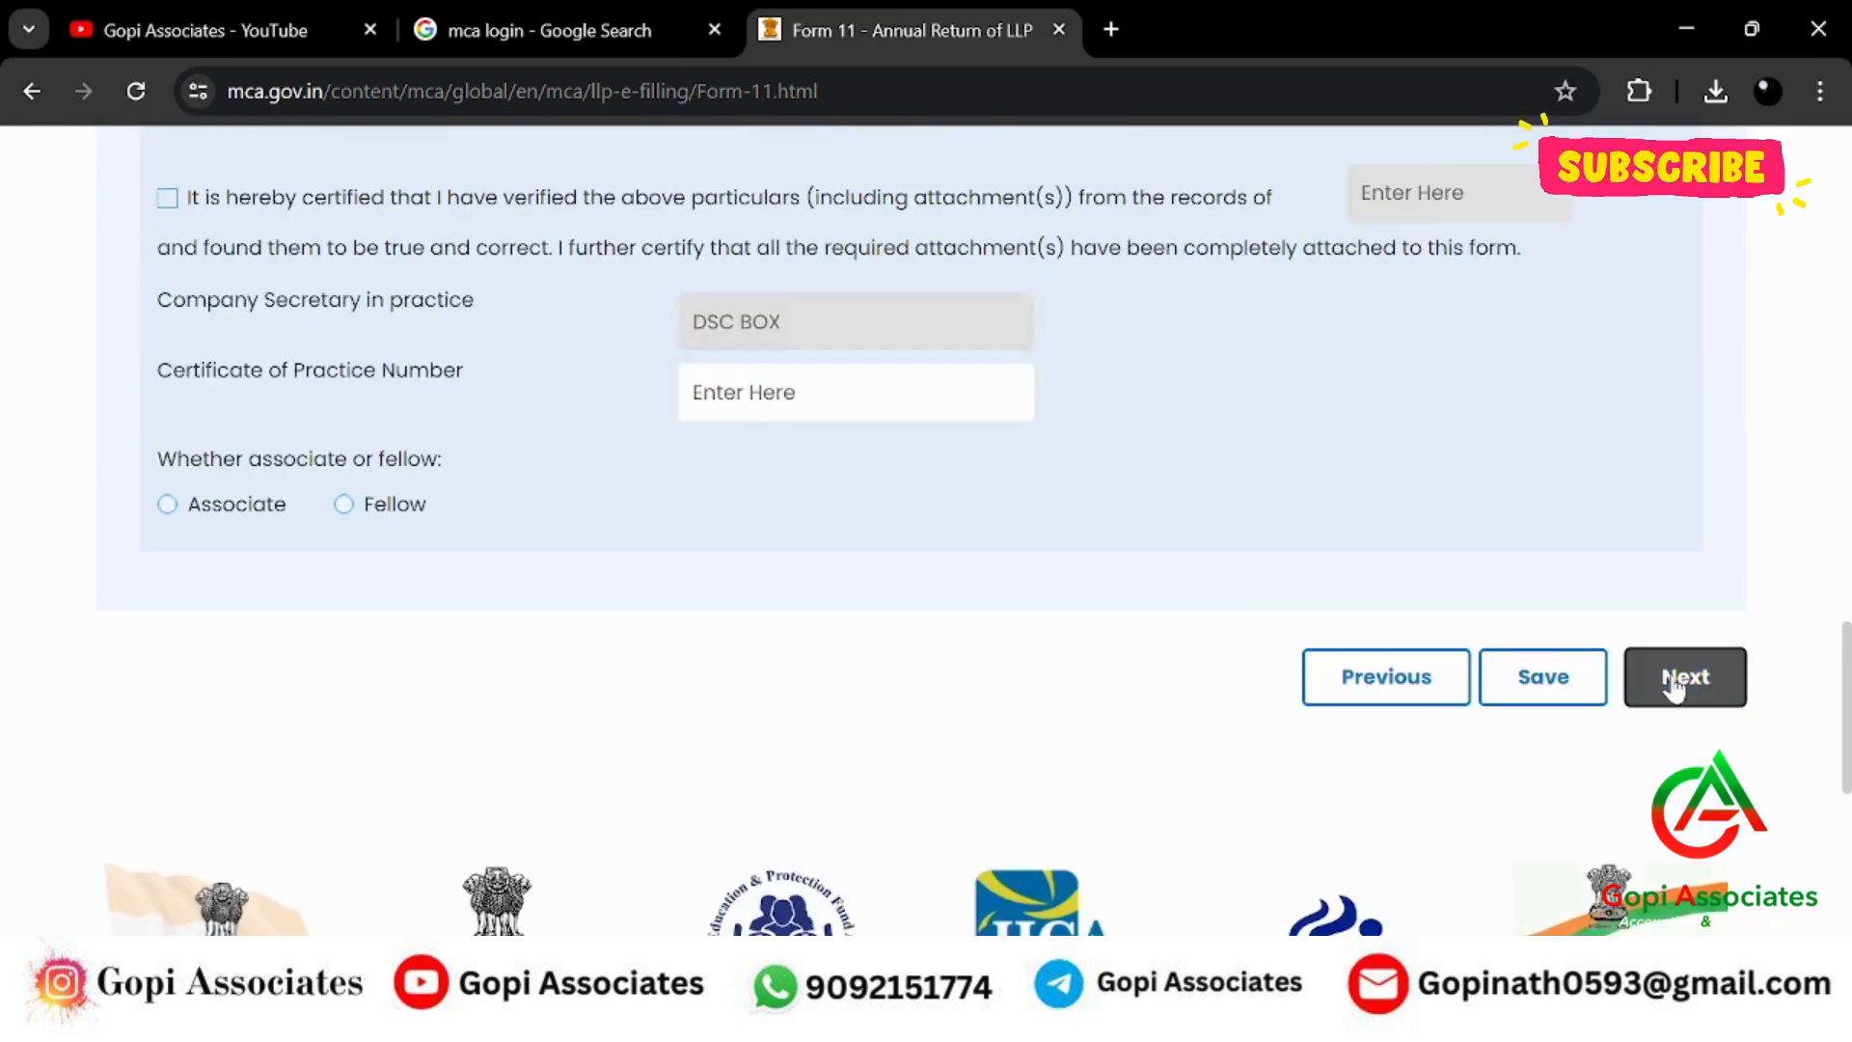
click(1682, 675)
scroll(1447, 646, down, 7)
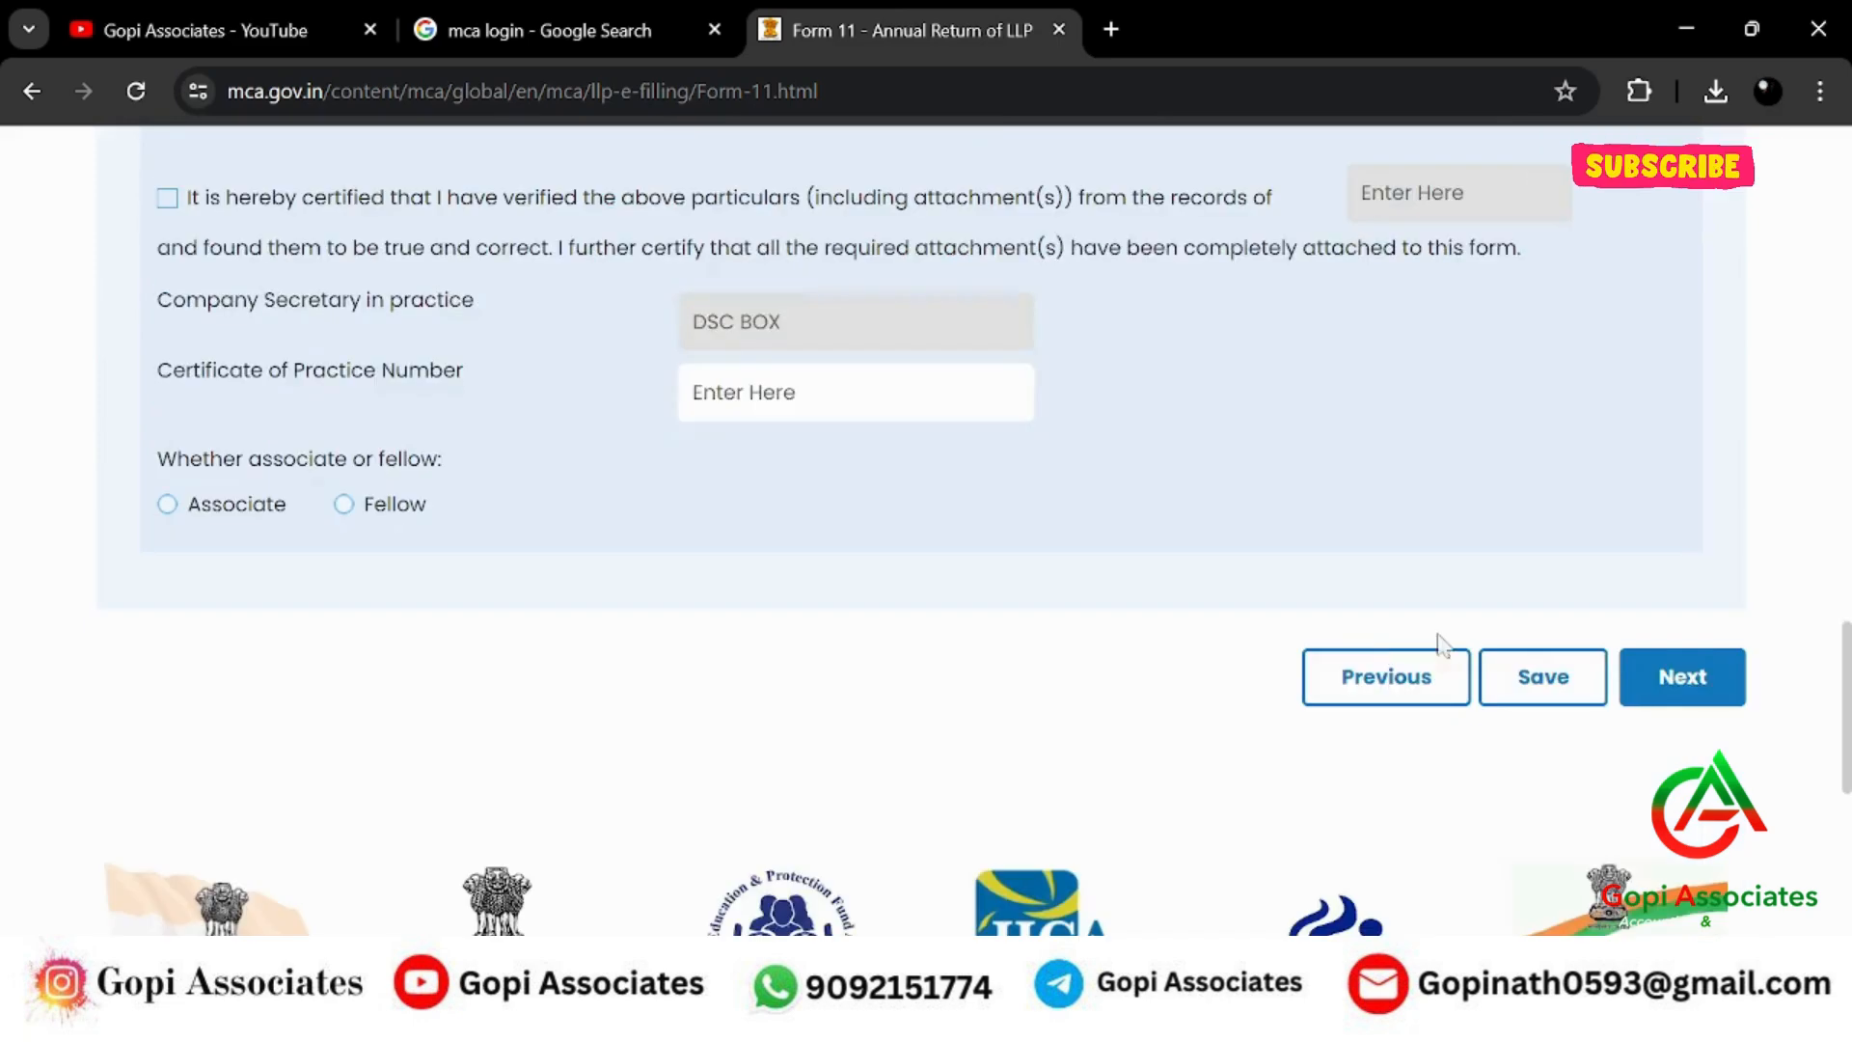
click(1704, 710)
scroll(1420, 627, down, 7)
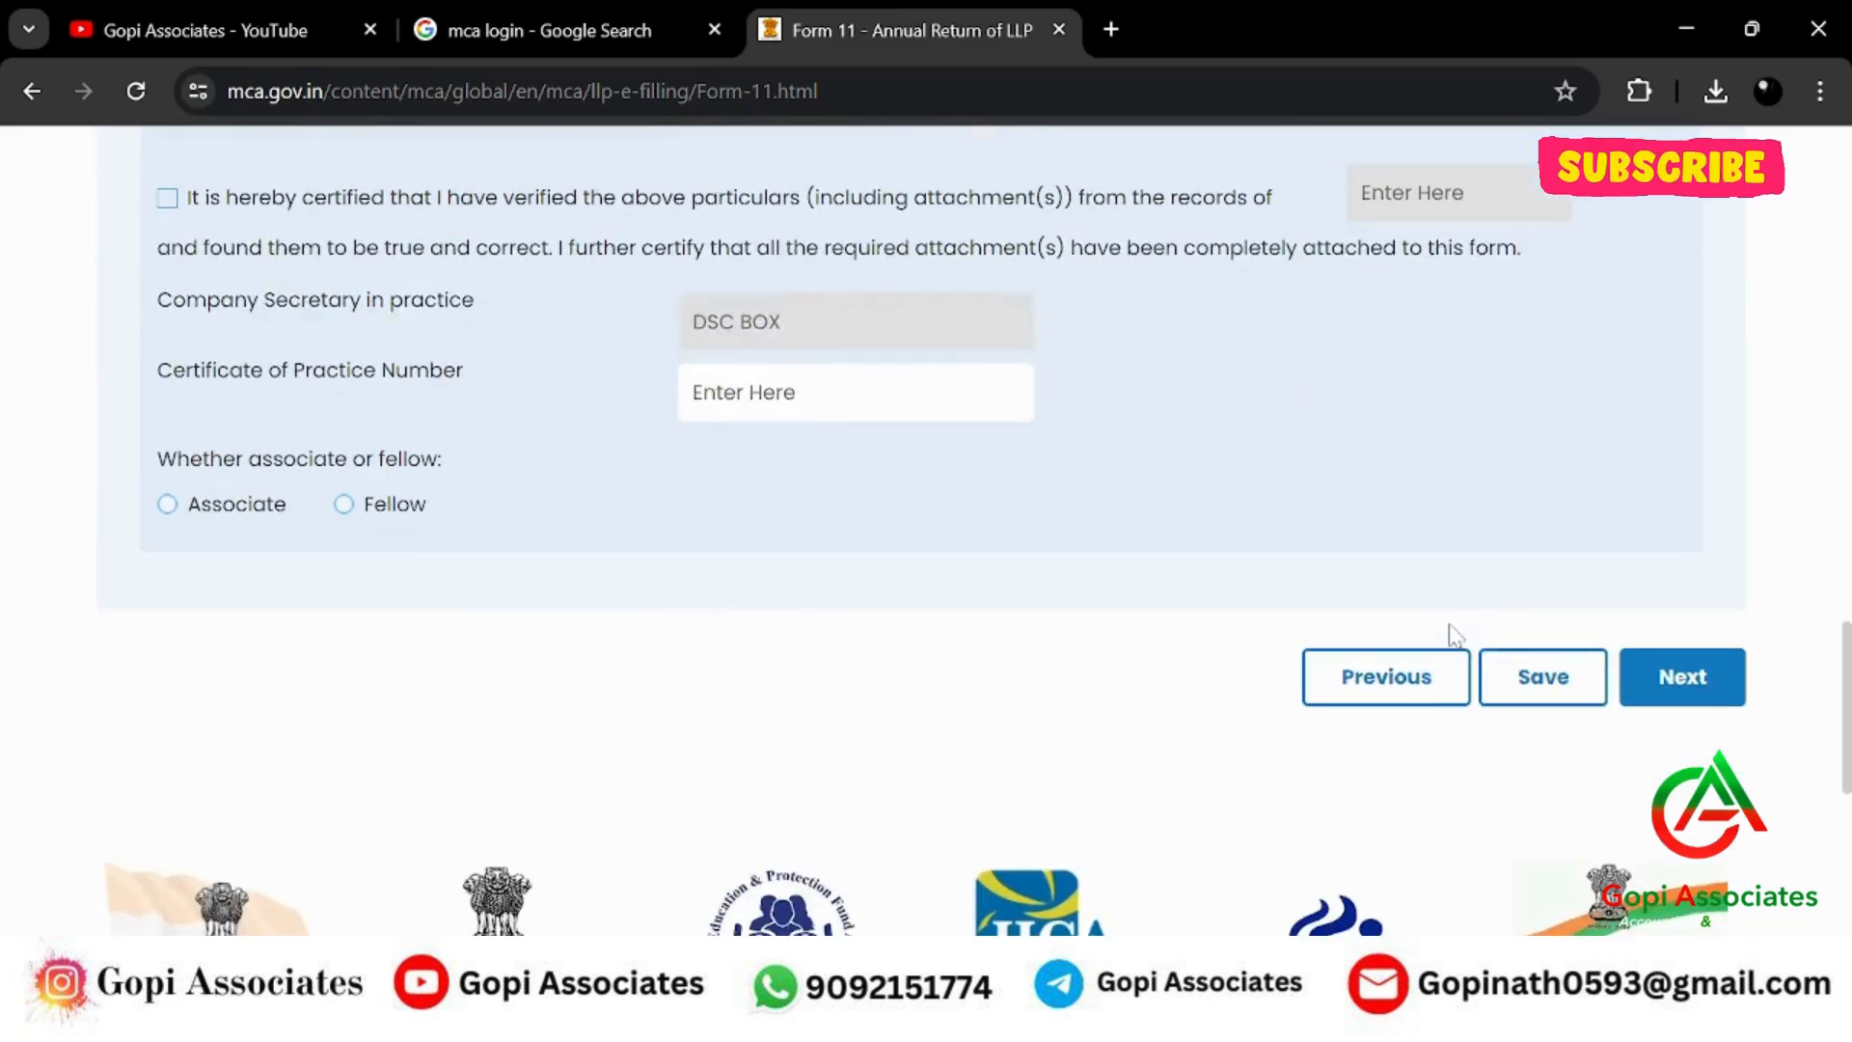
click(1394, 681)
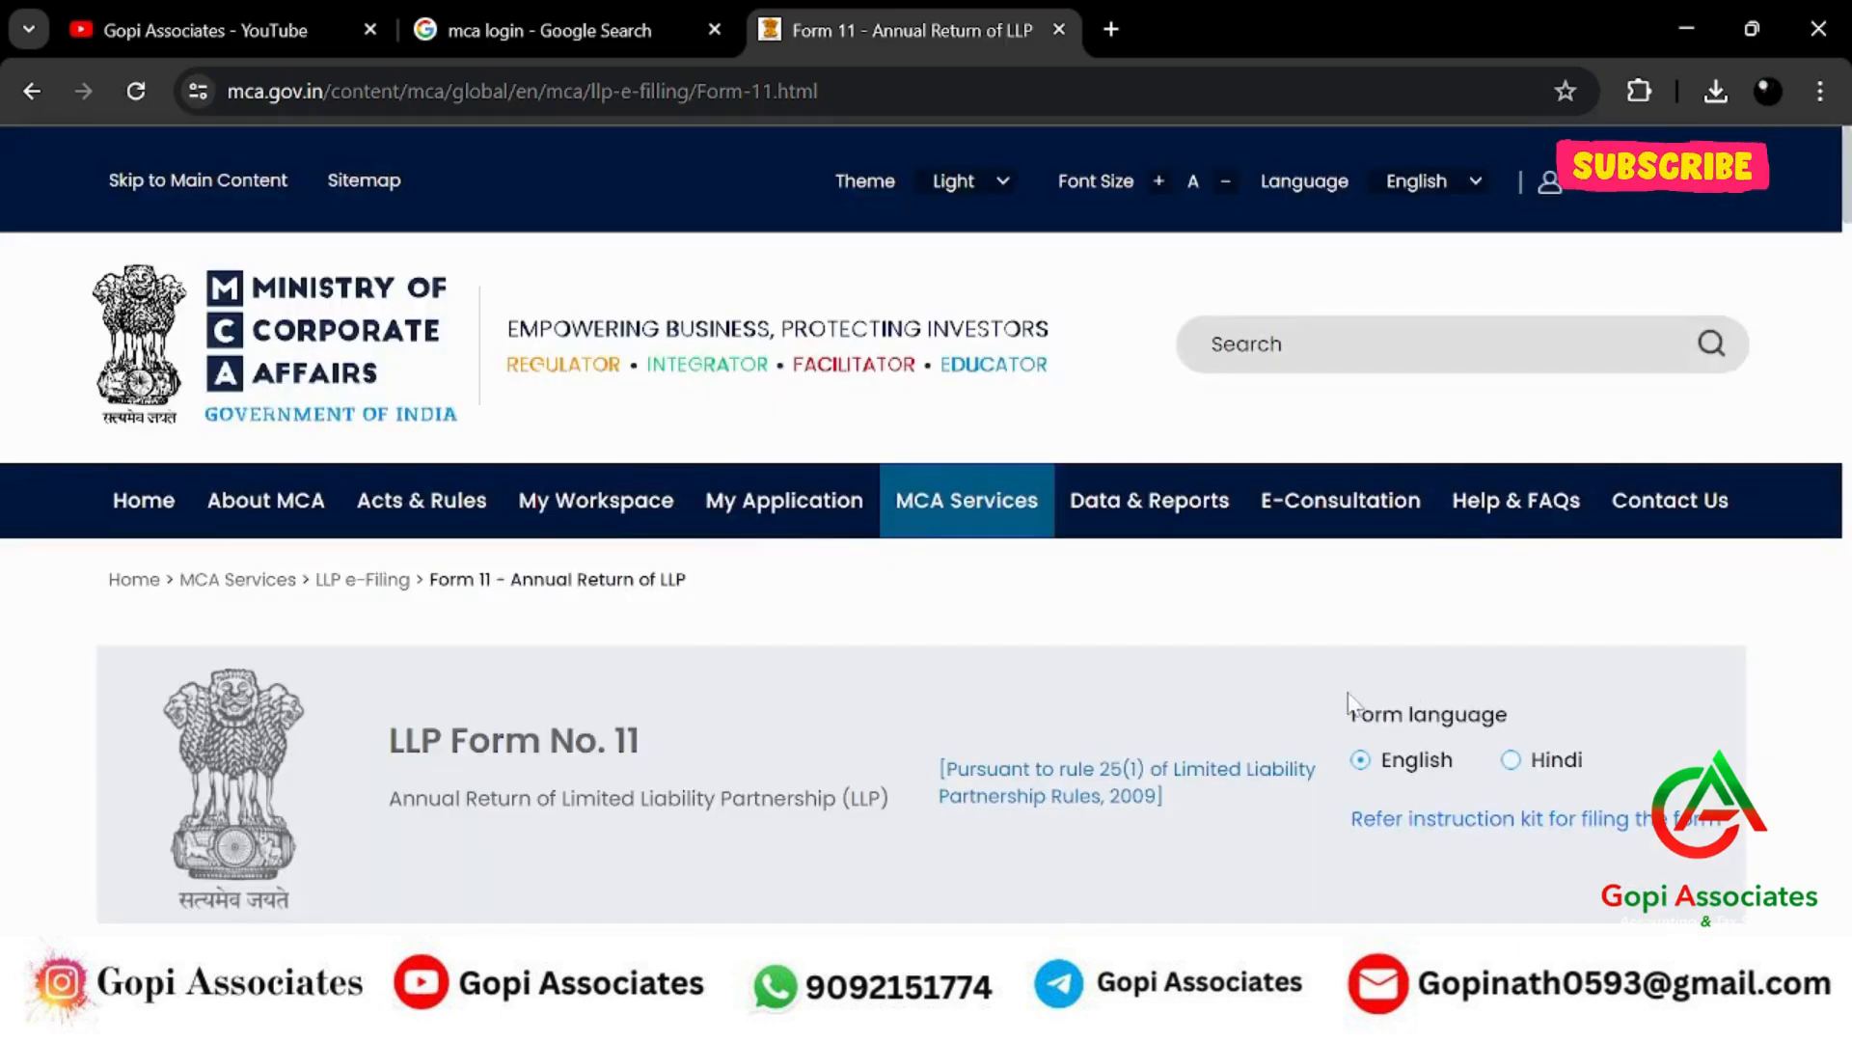
scroll(1372, 682, down, 20)
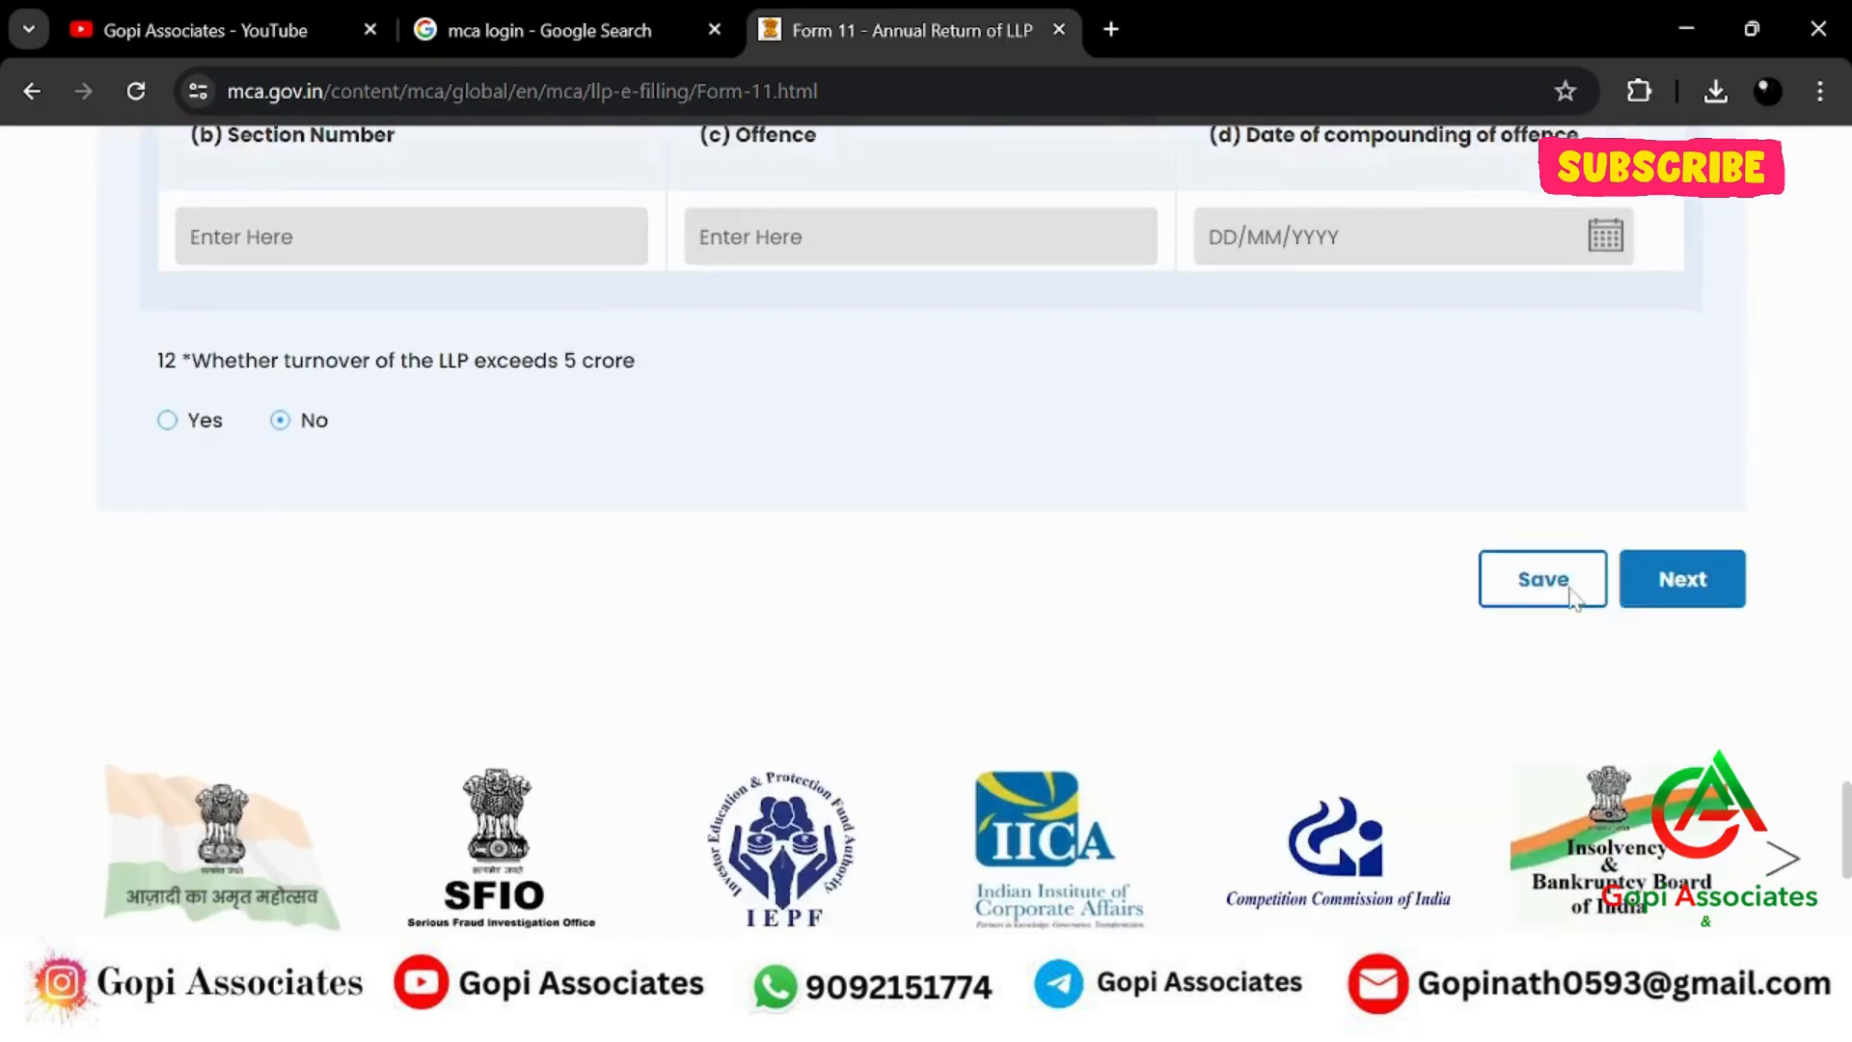
click(1544, 582)
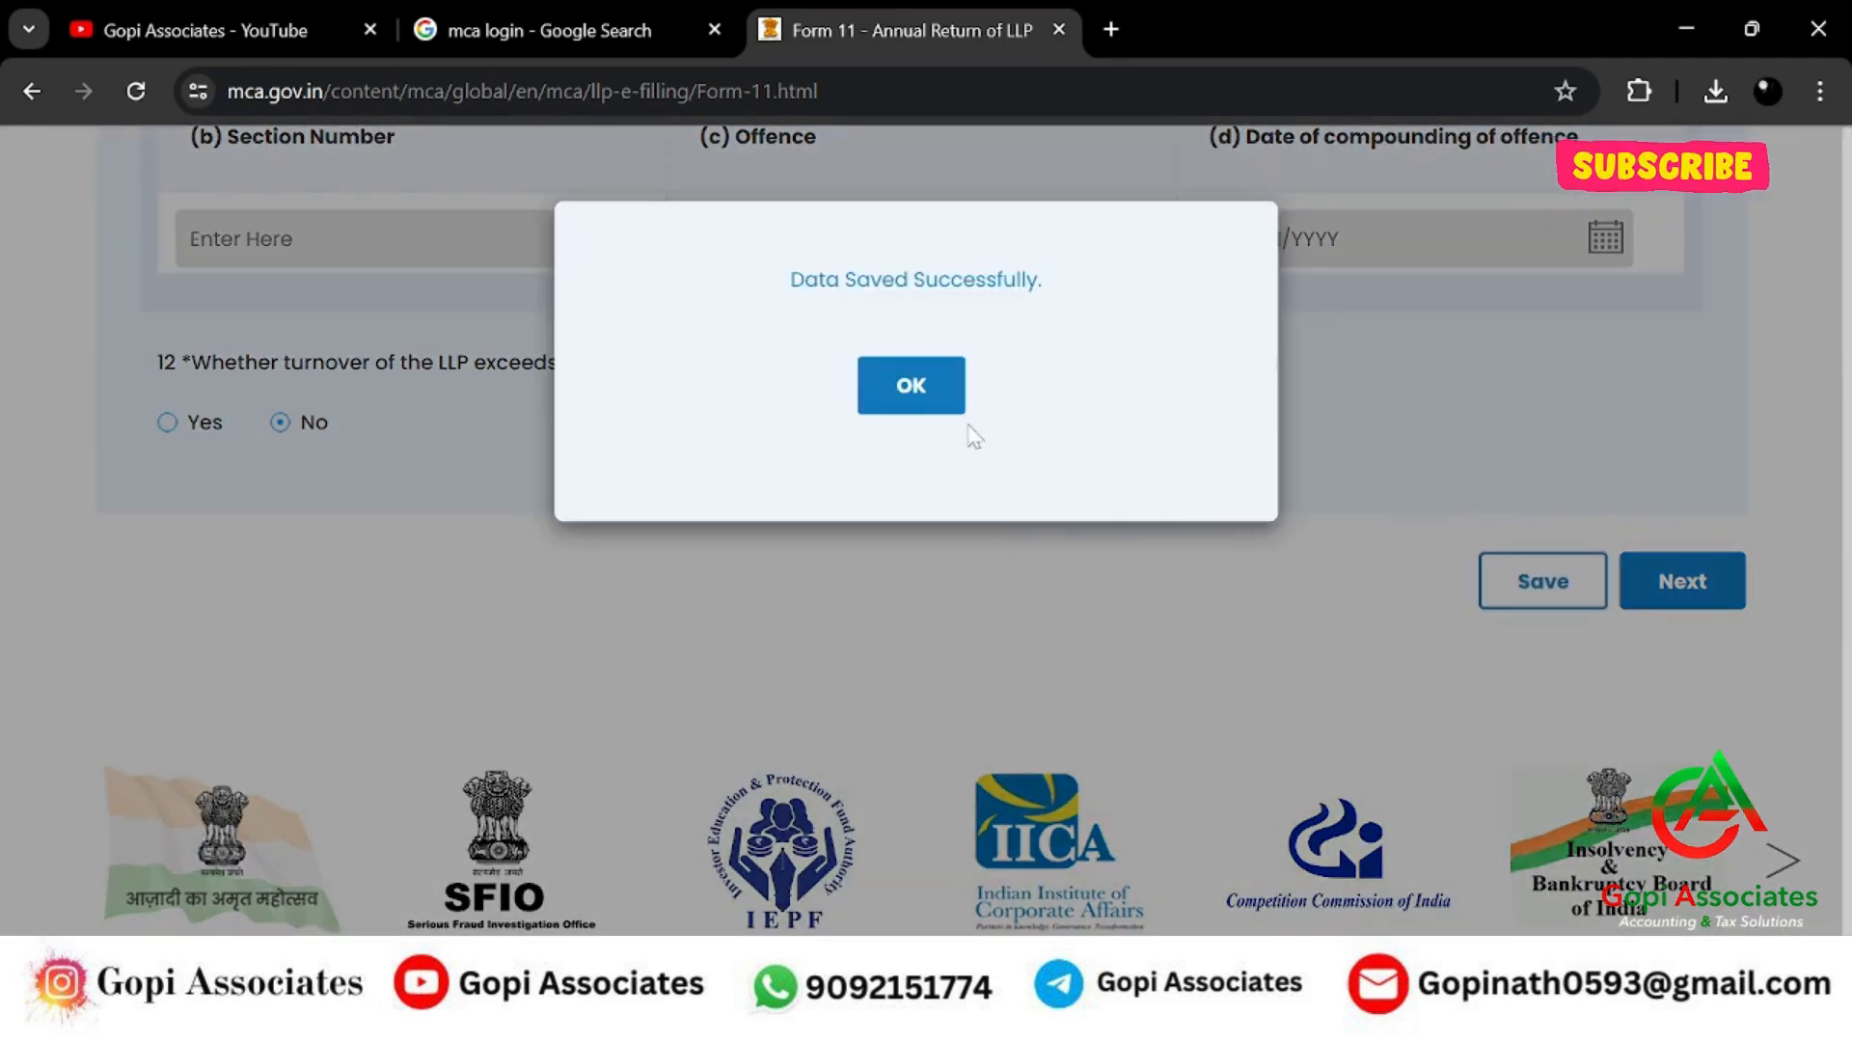
click(911, 386)
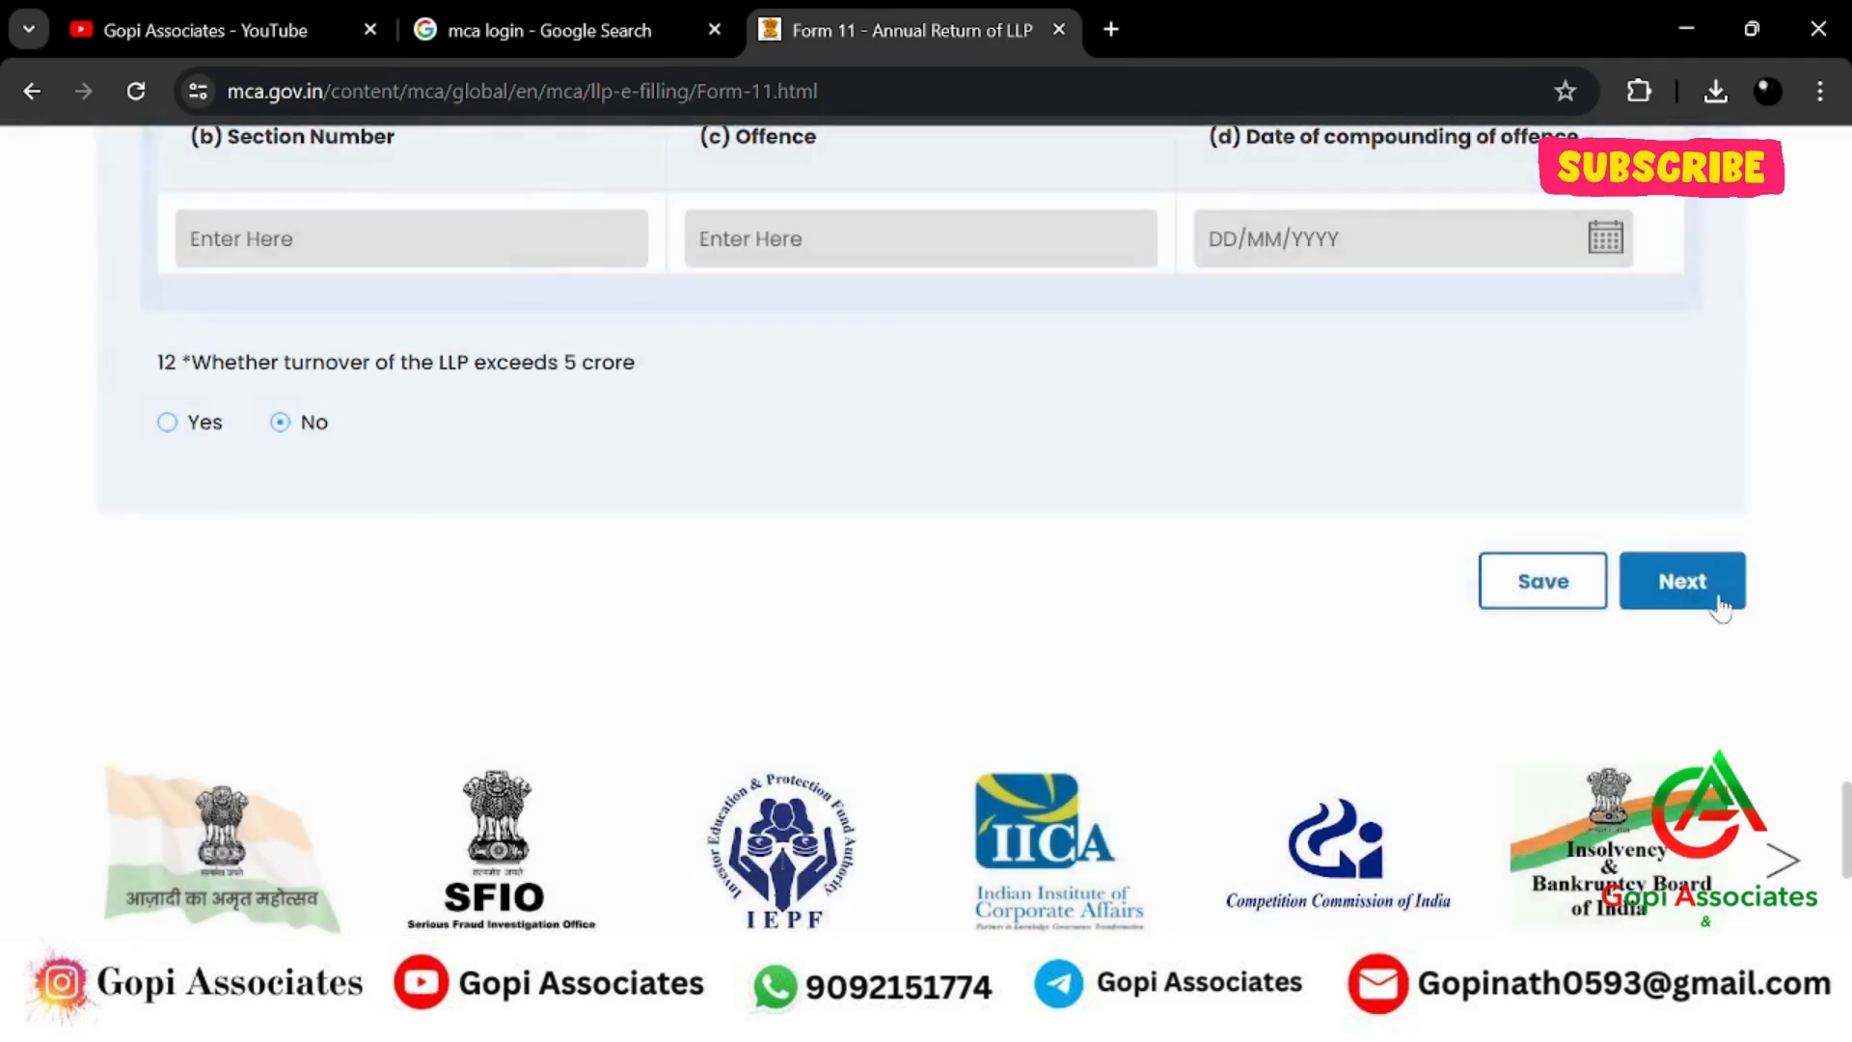
click(1682, 581)
scroll(1341, 683, down, 7)
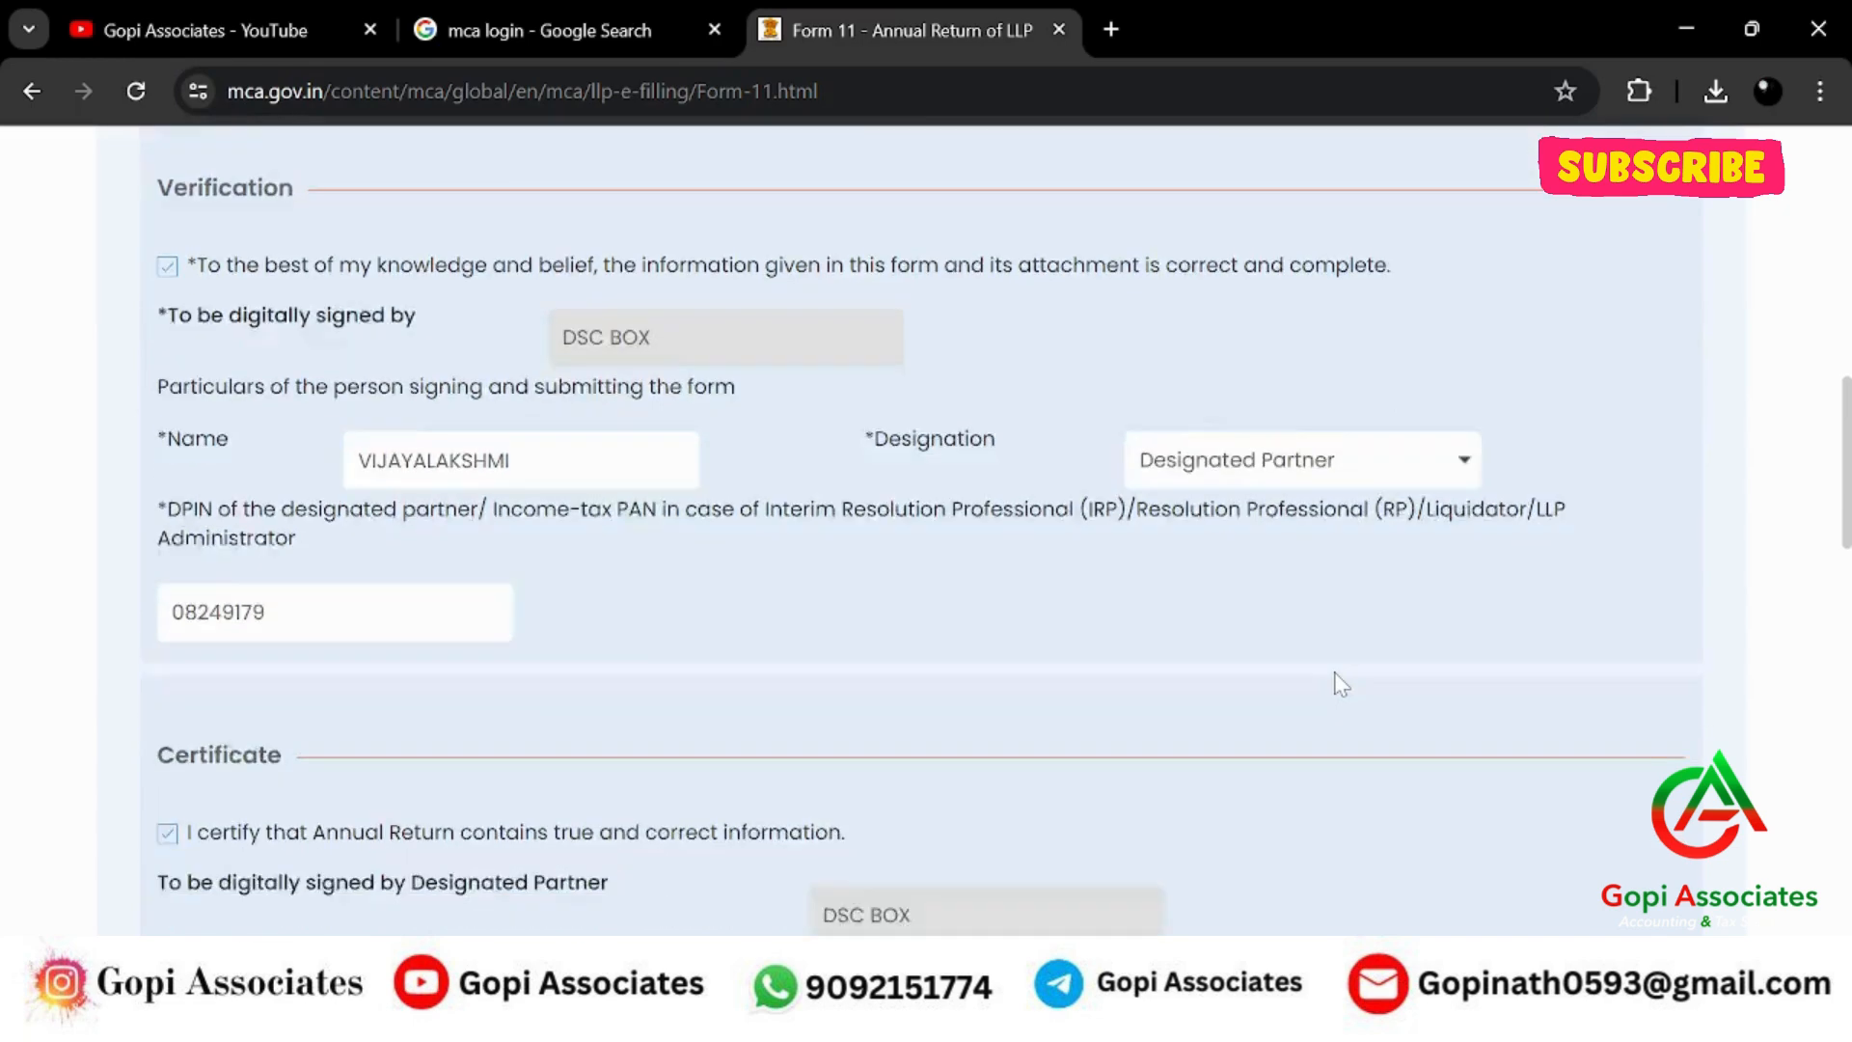
Clear the certificate's DPIN field and attempt to advance again.
key(ctrl+a)
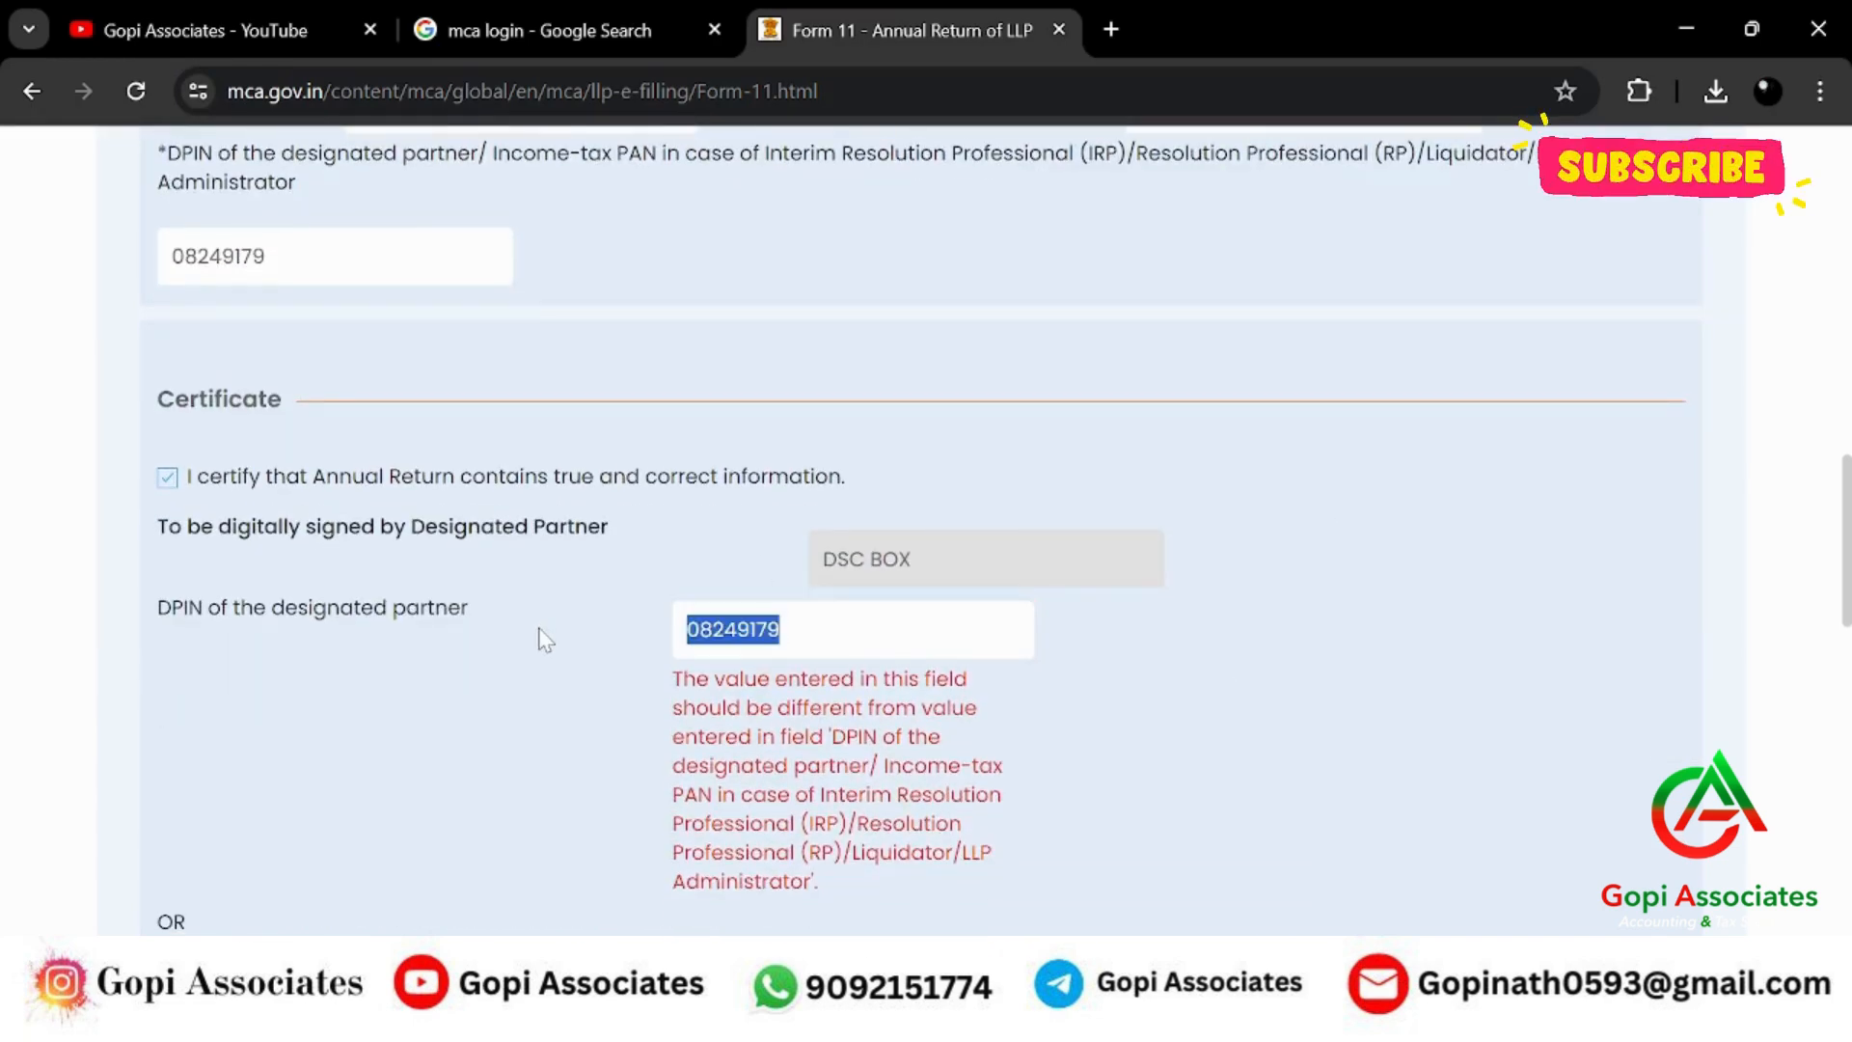
key(BackSpace)
click(1376, 584)
scroll(1377, 584, down, 6)
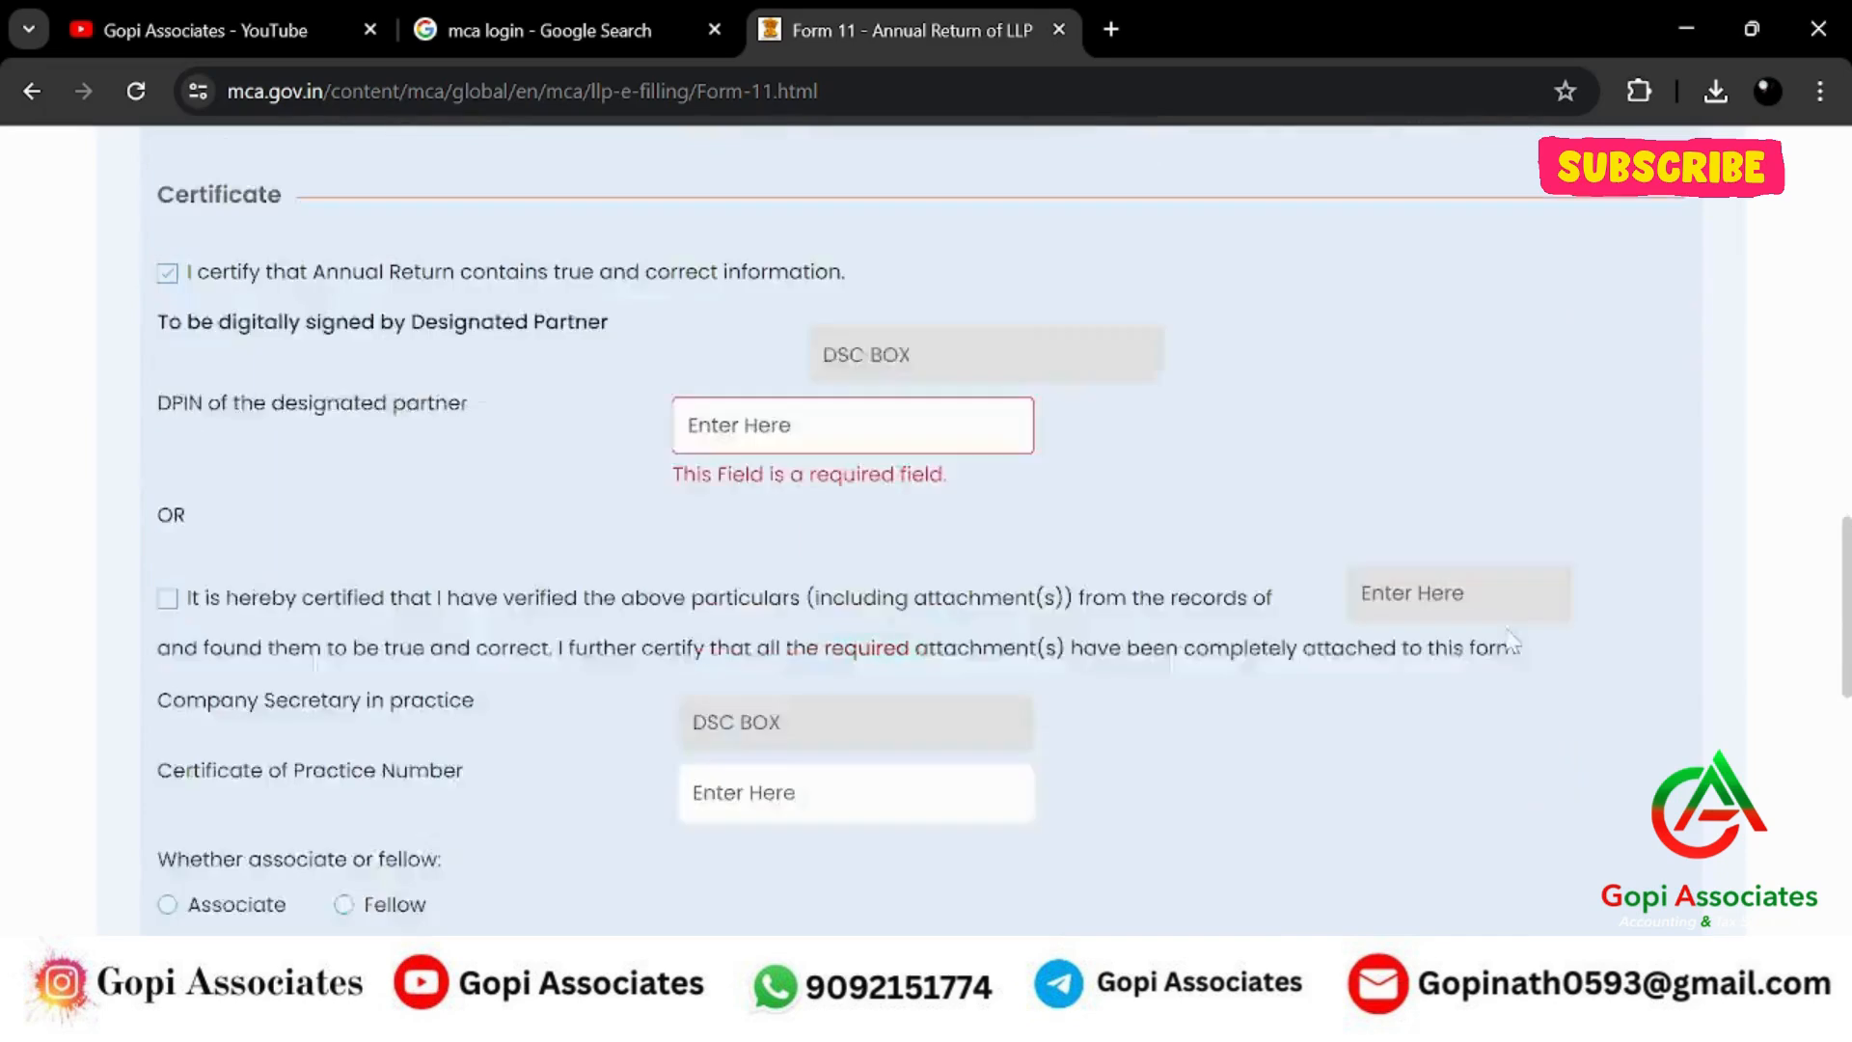
click(1682, 413)
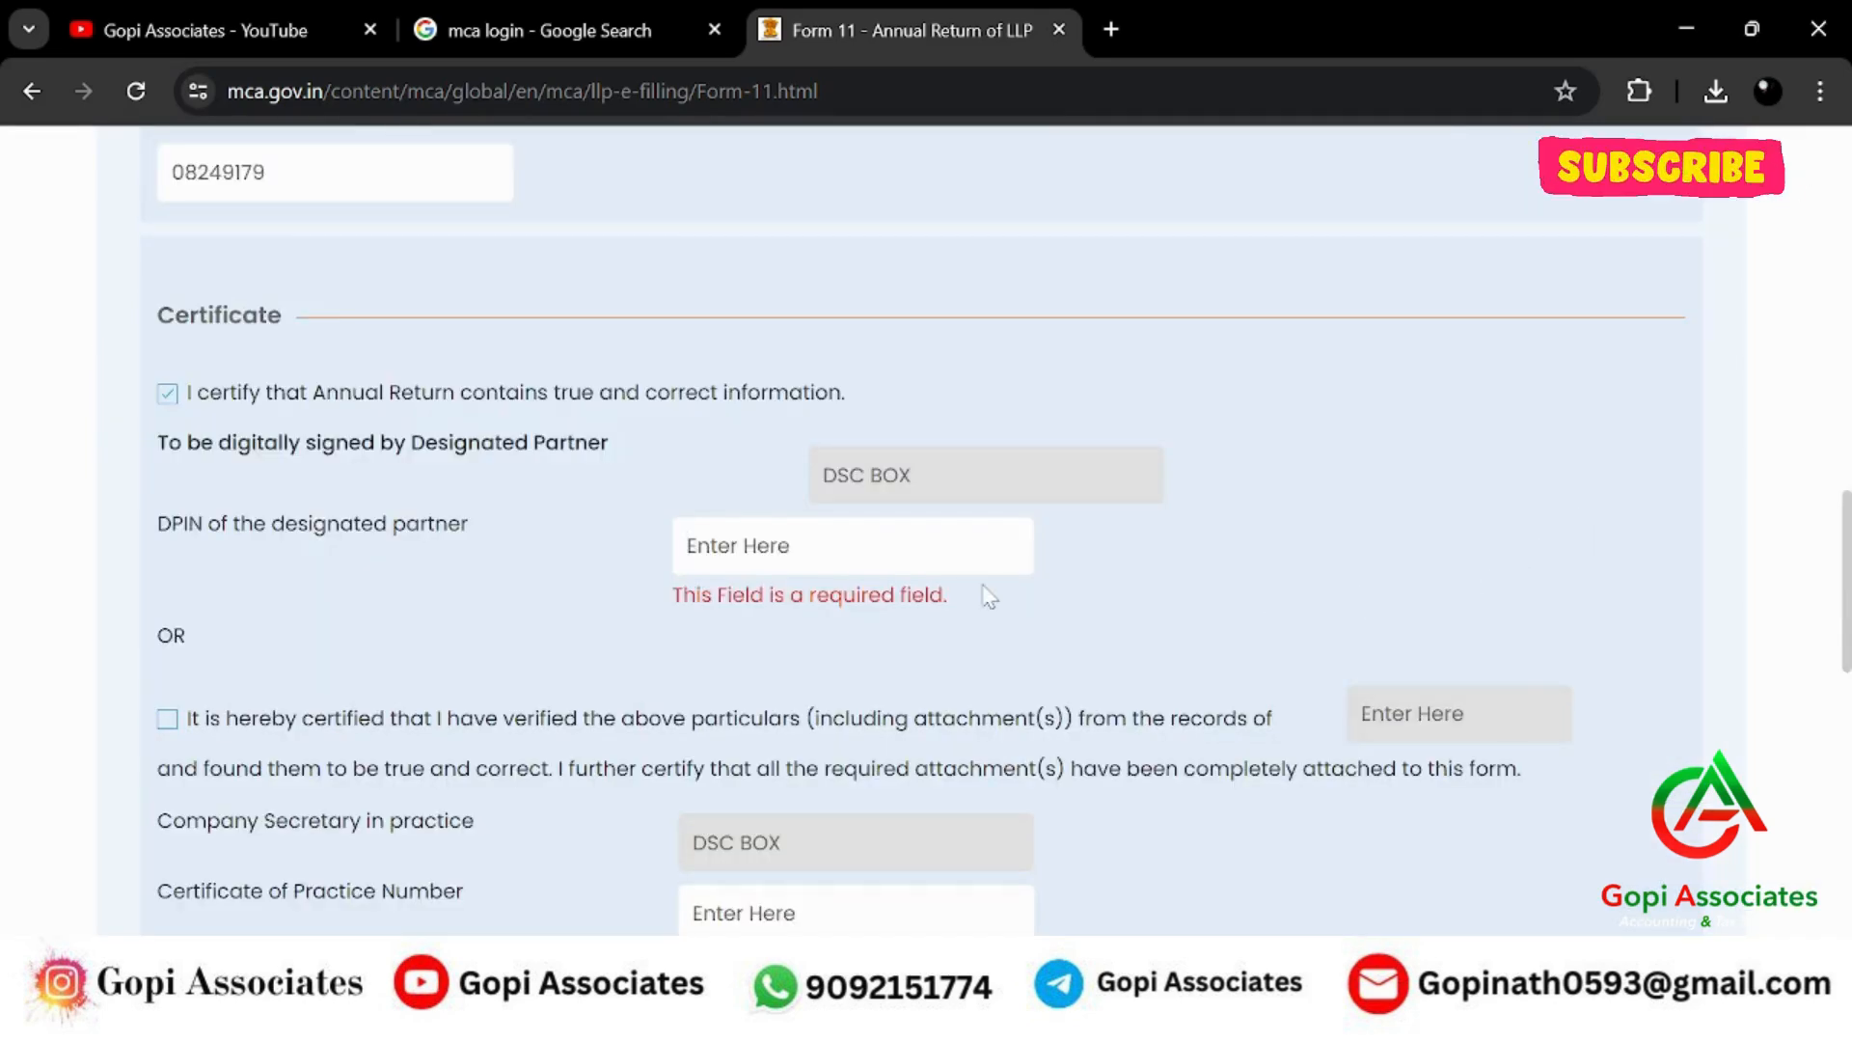
scroll(963, 637, up, 3)
scroll(955, 636, down, 2)
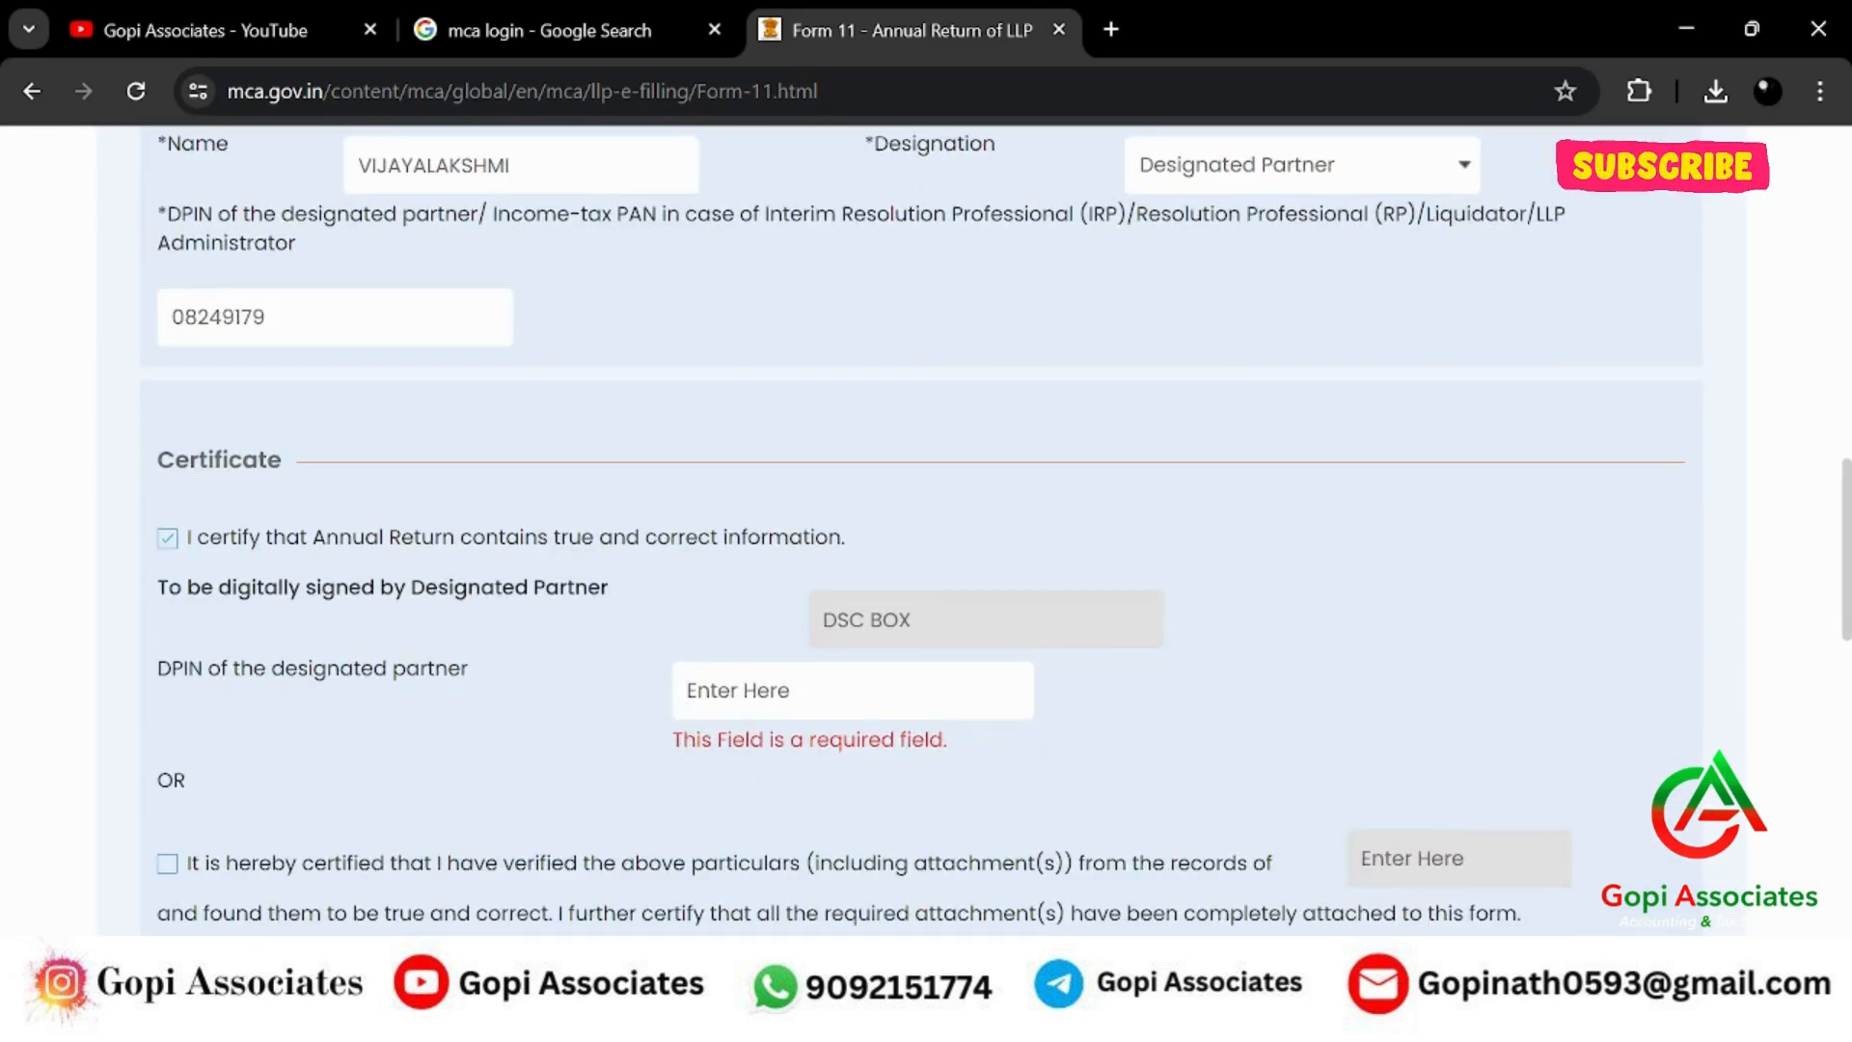
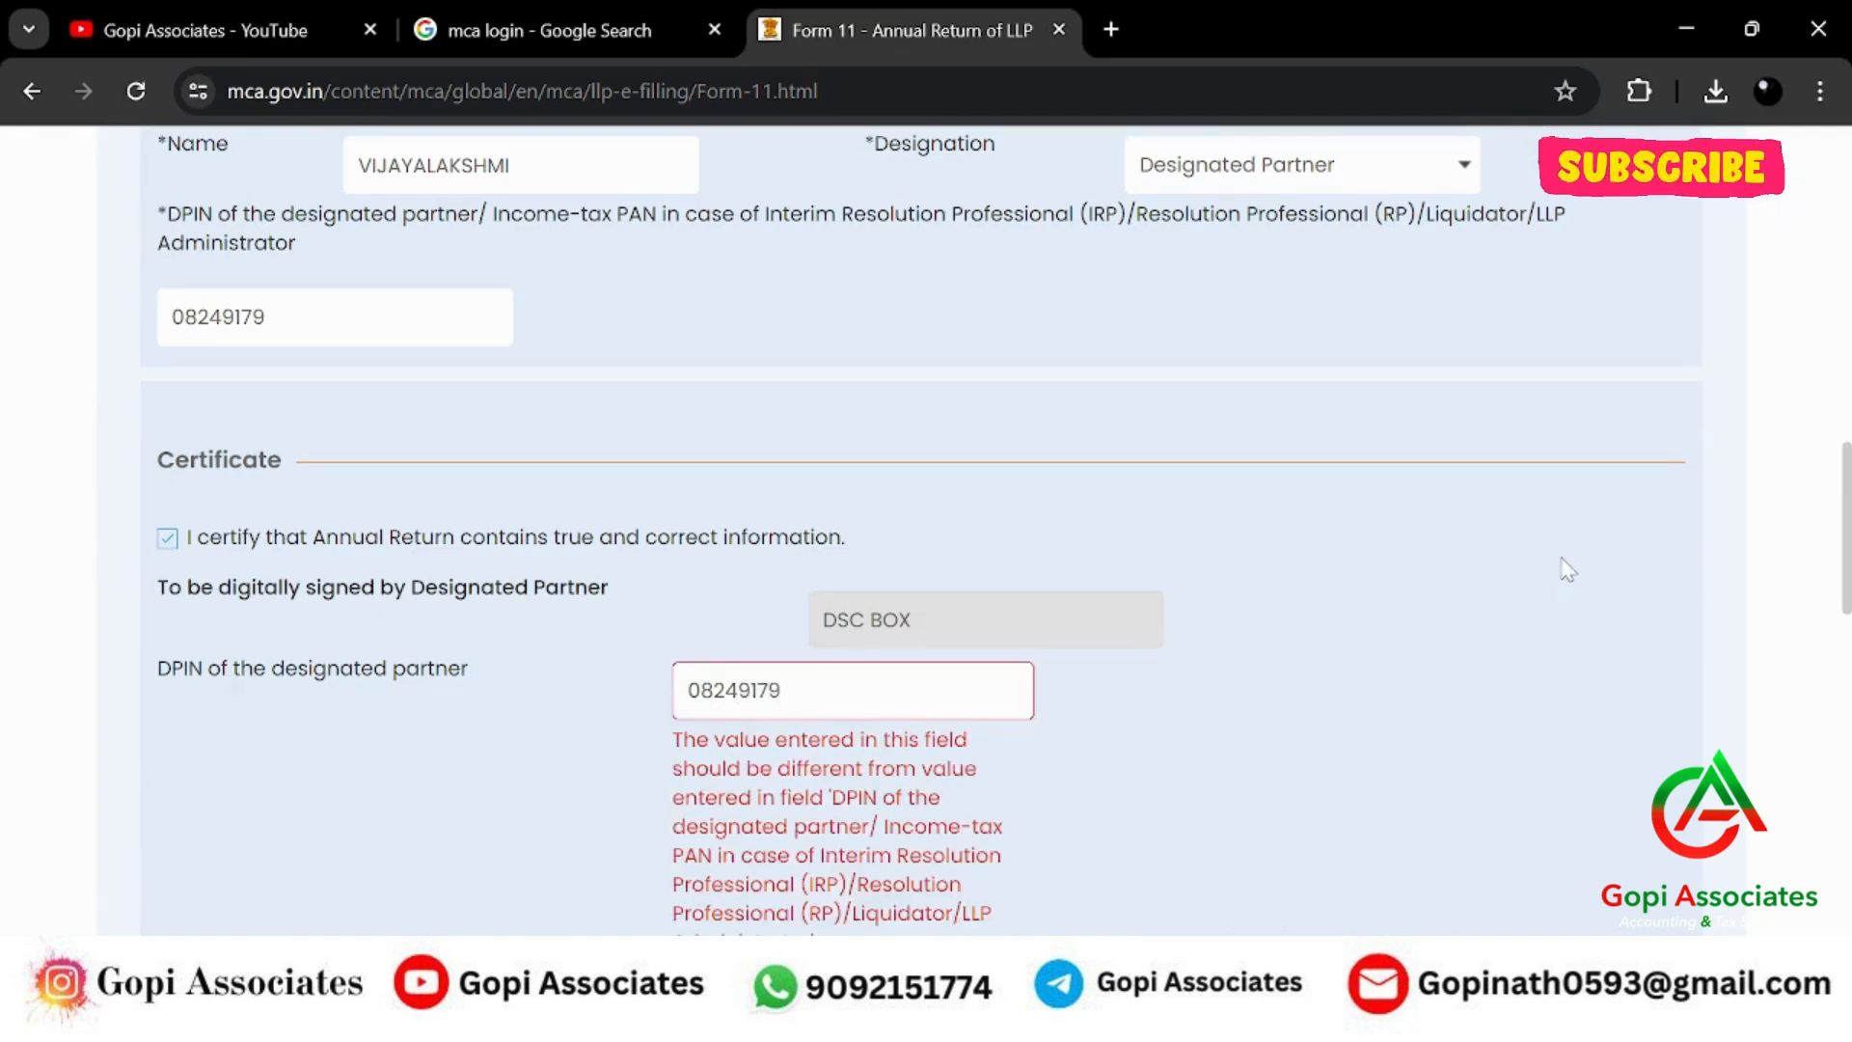
Re-tick the annual return certification and re-enter the partner's DPIN.
scroll(1582, 599, down, 6)
scroll(1296, 692, up, 6)
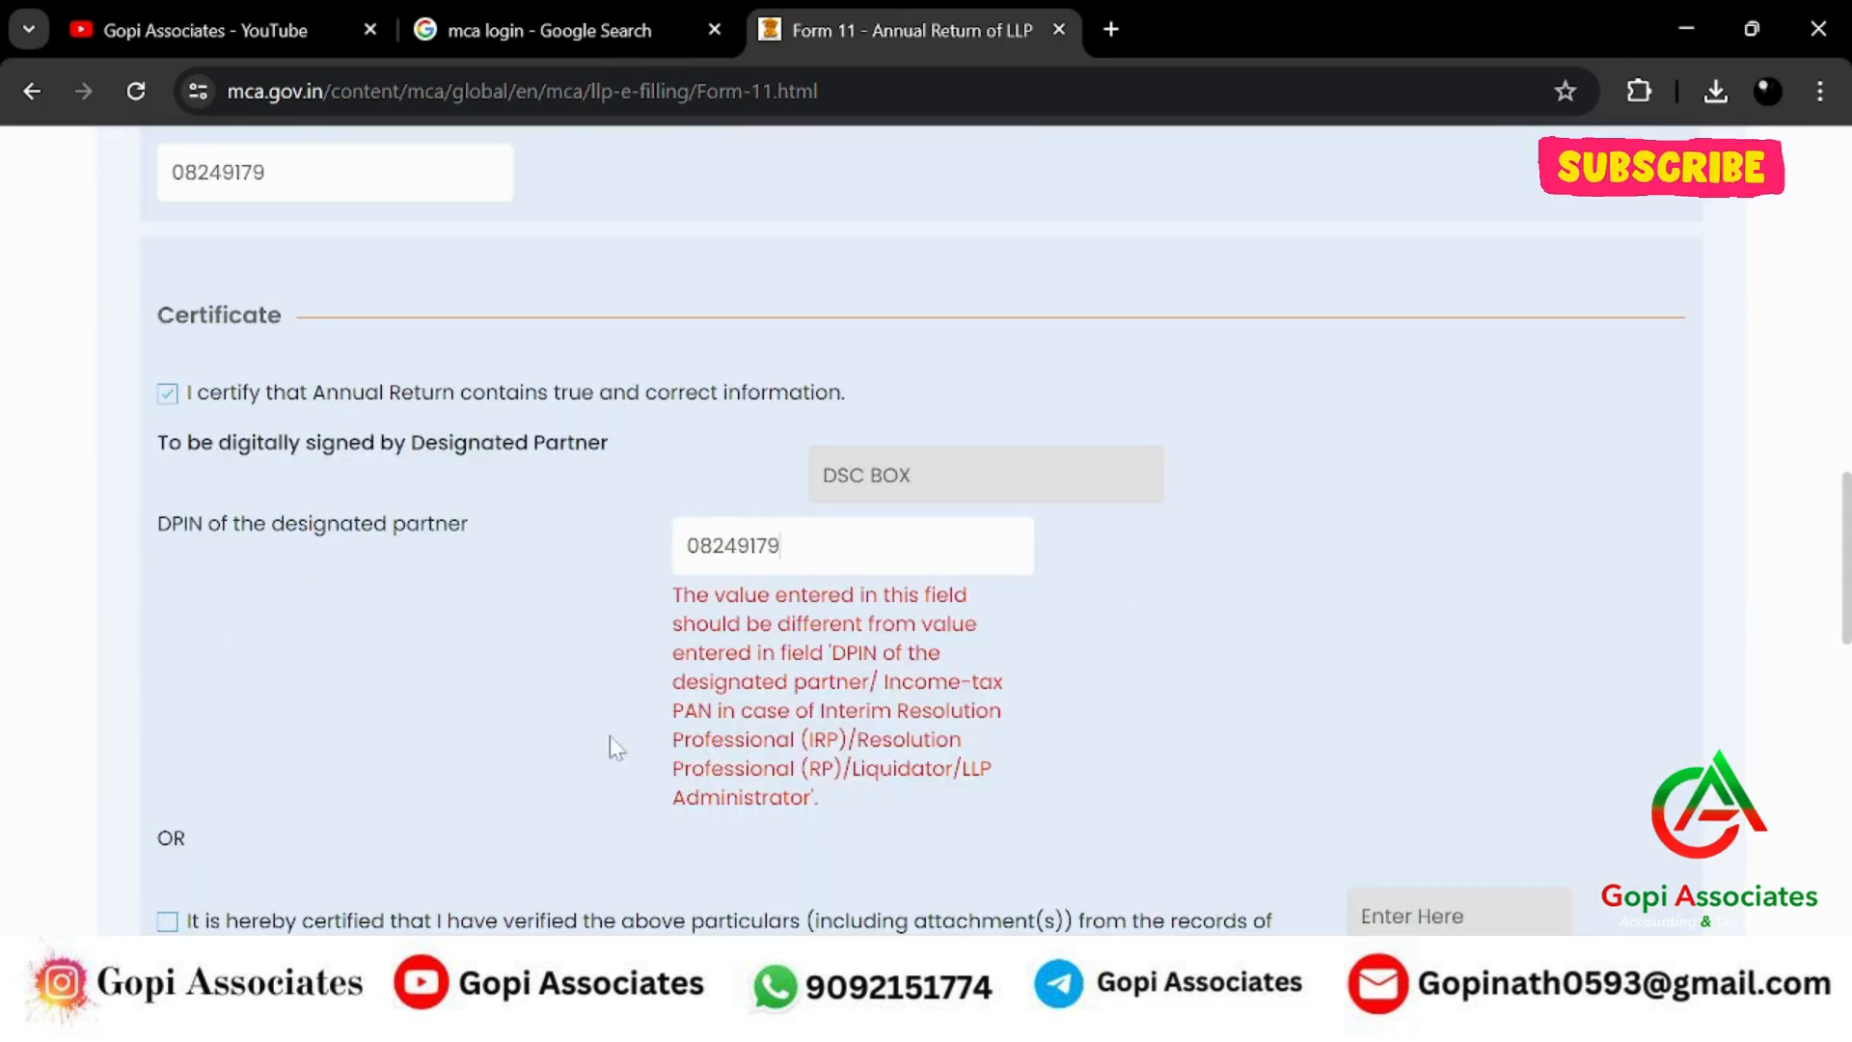
click(167, 392)
click(167, 393)
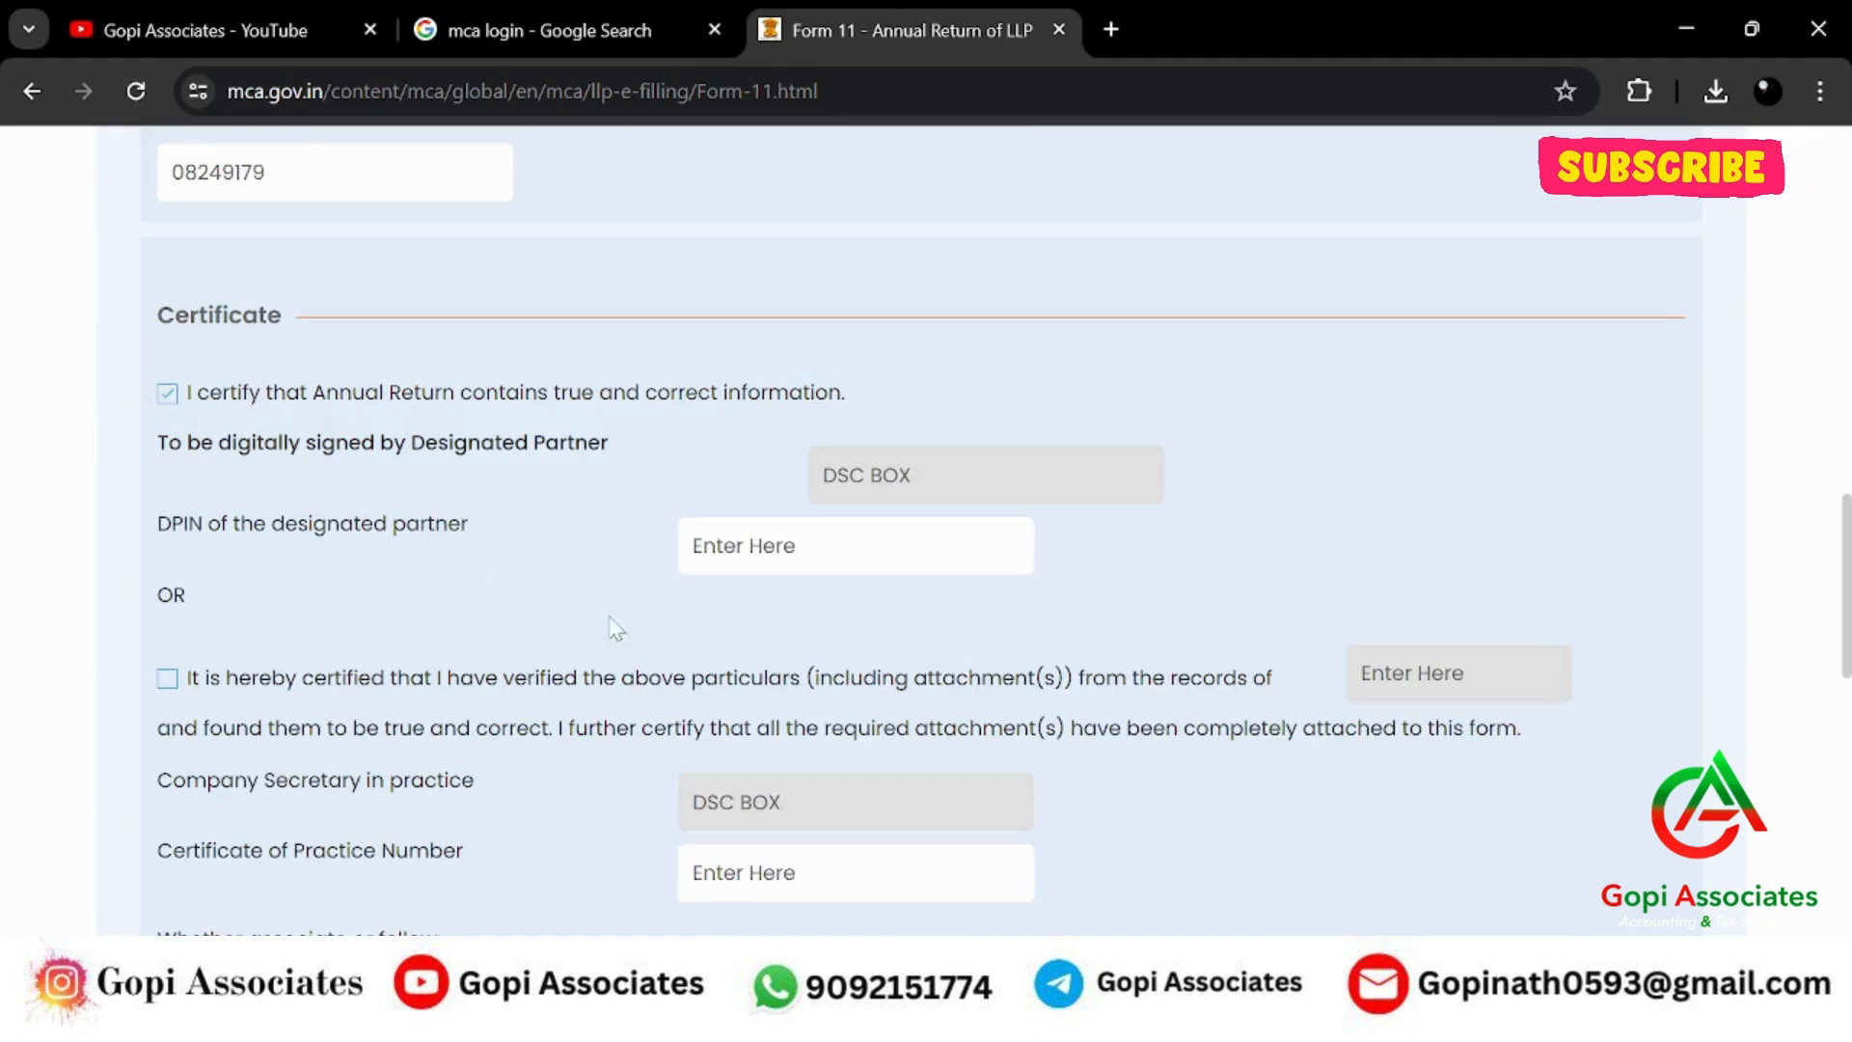
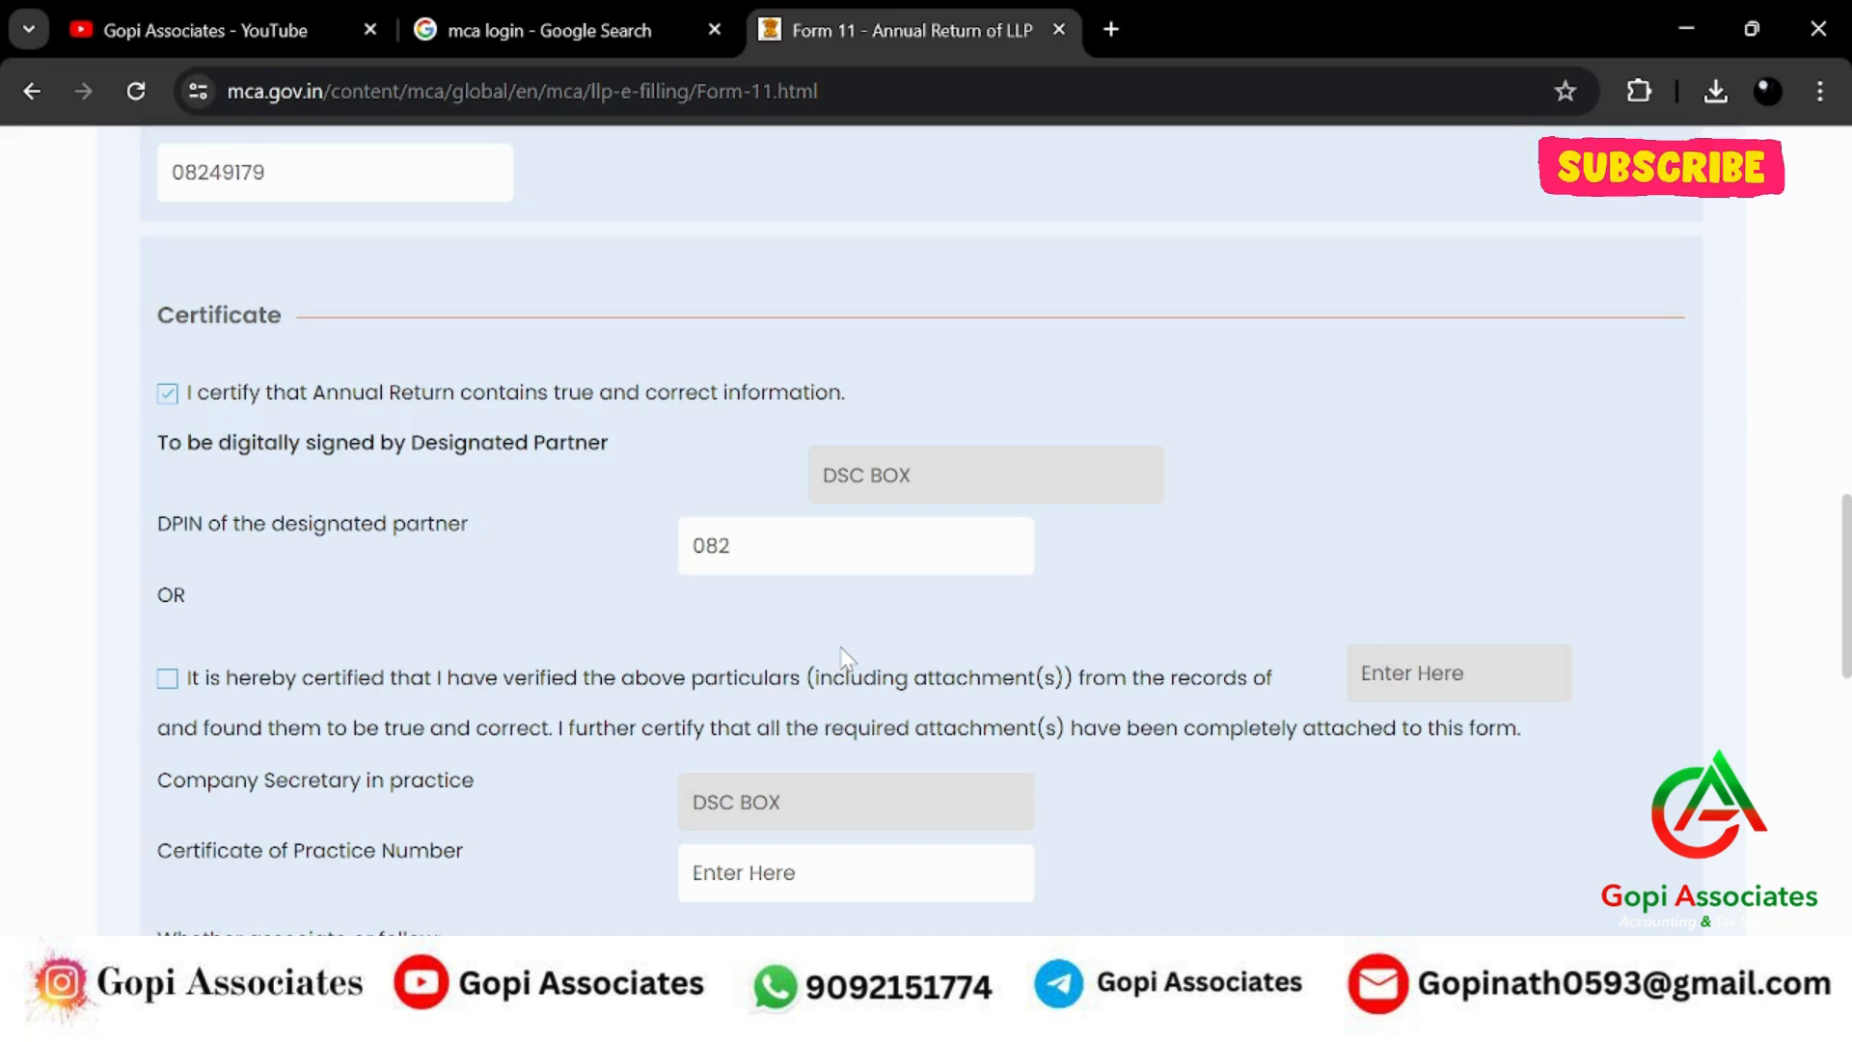
scroll(1707, 569, down, 3)
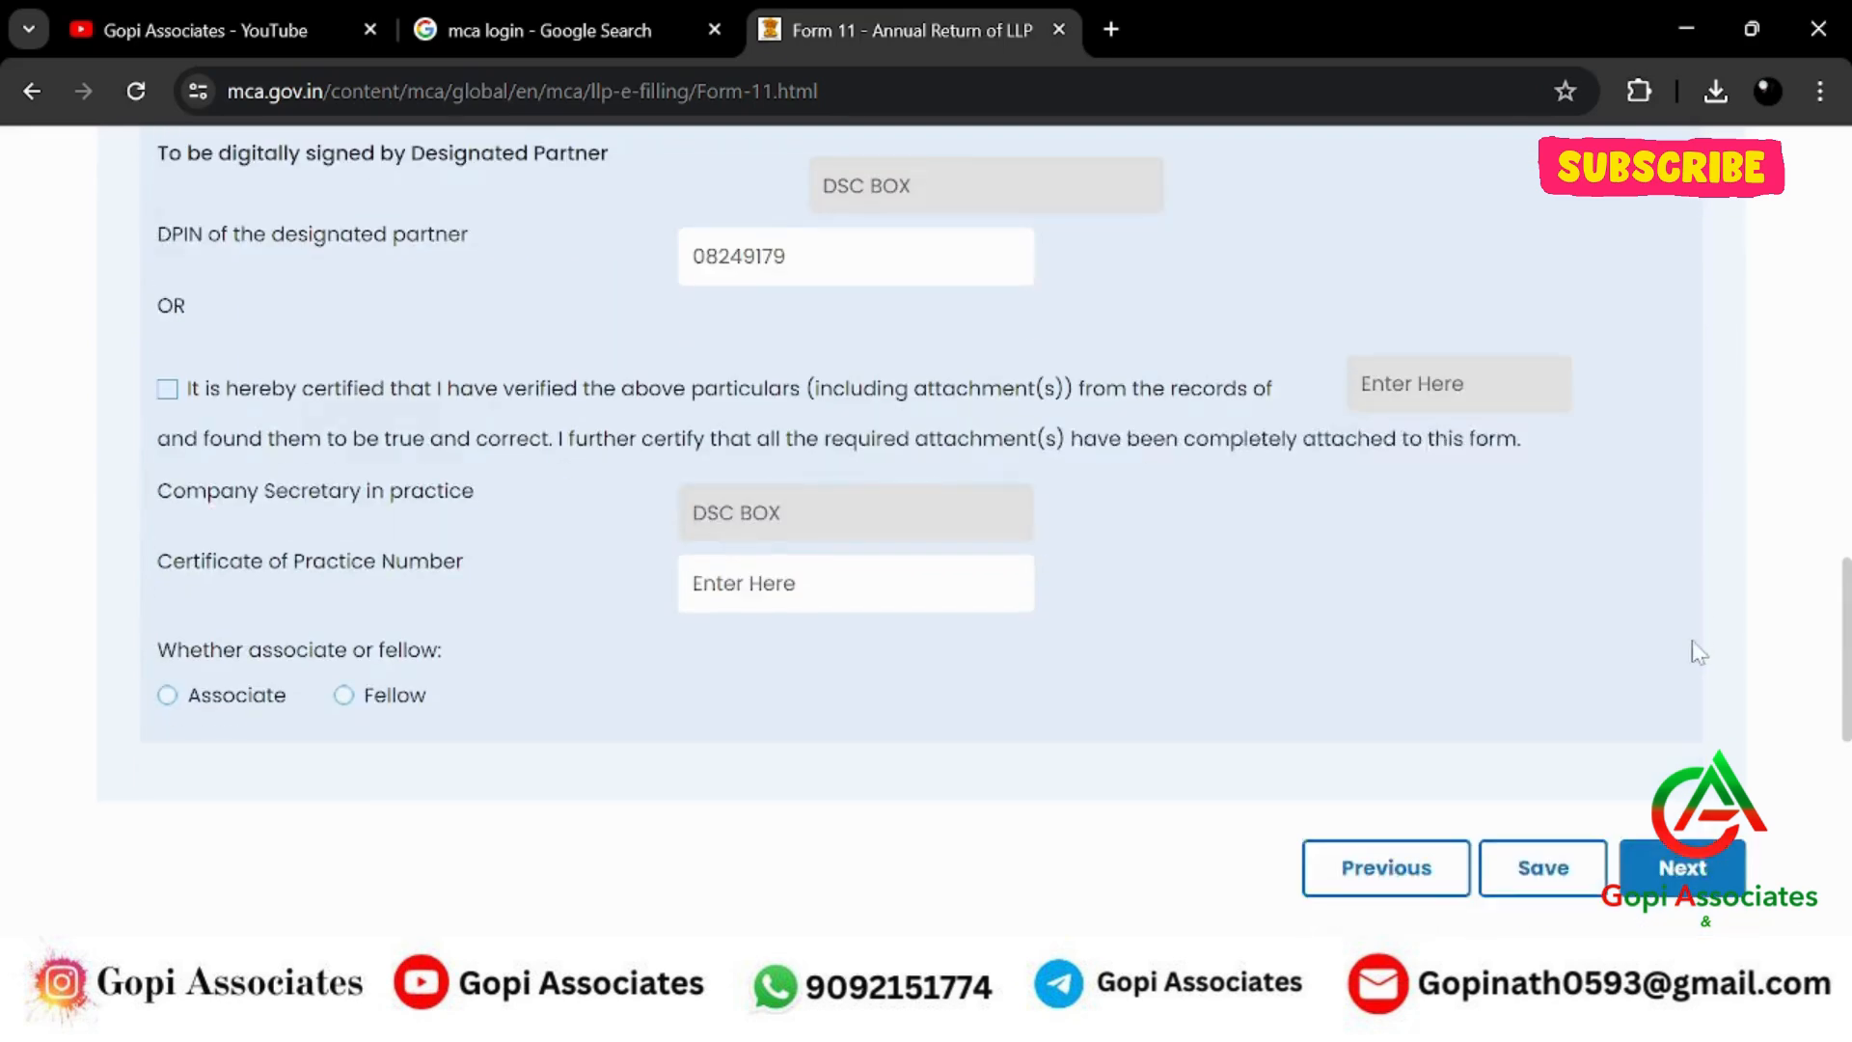
Advance to the final part of Form 11 and scroll through it for review.
click(1675, 874)
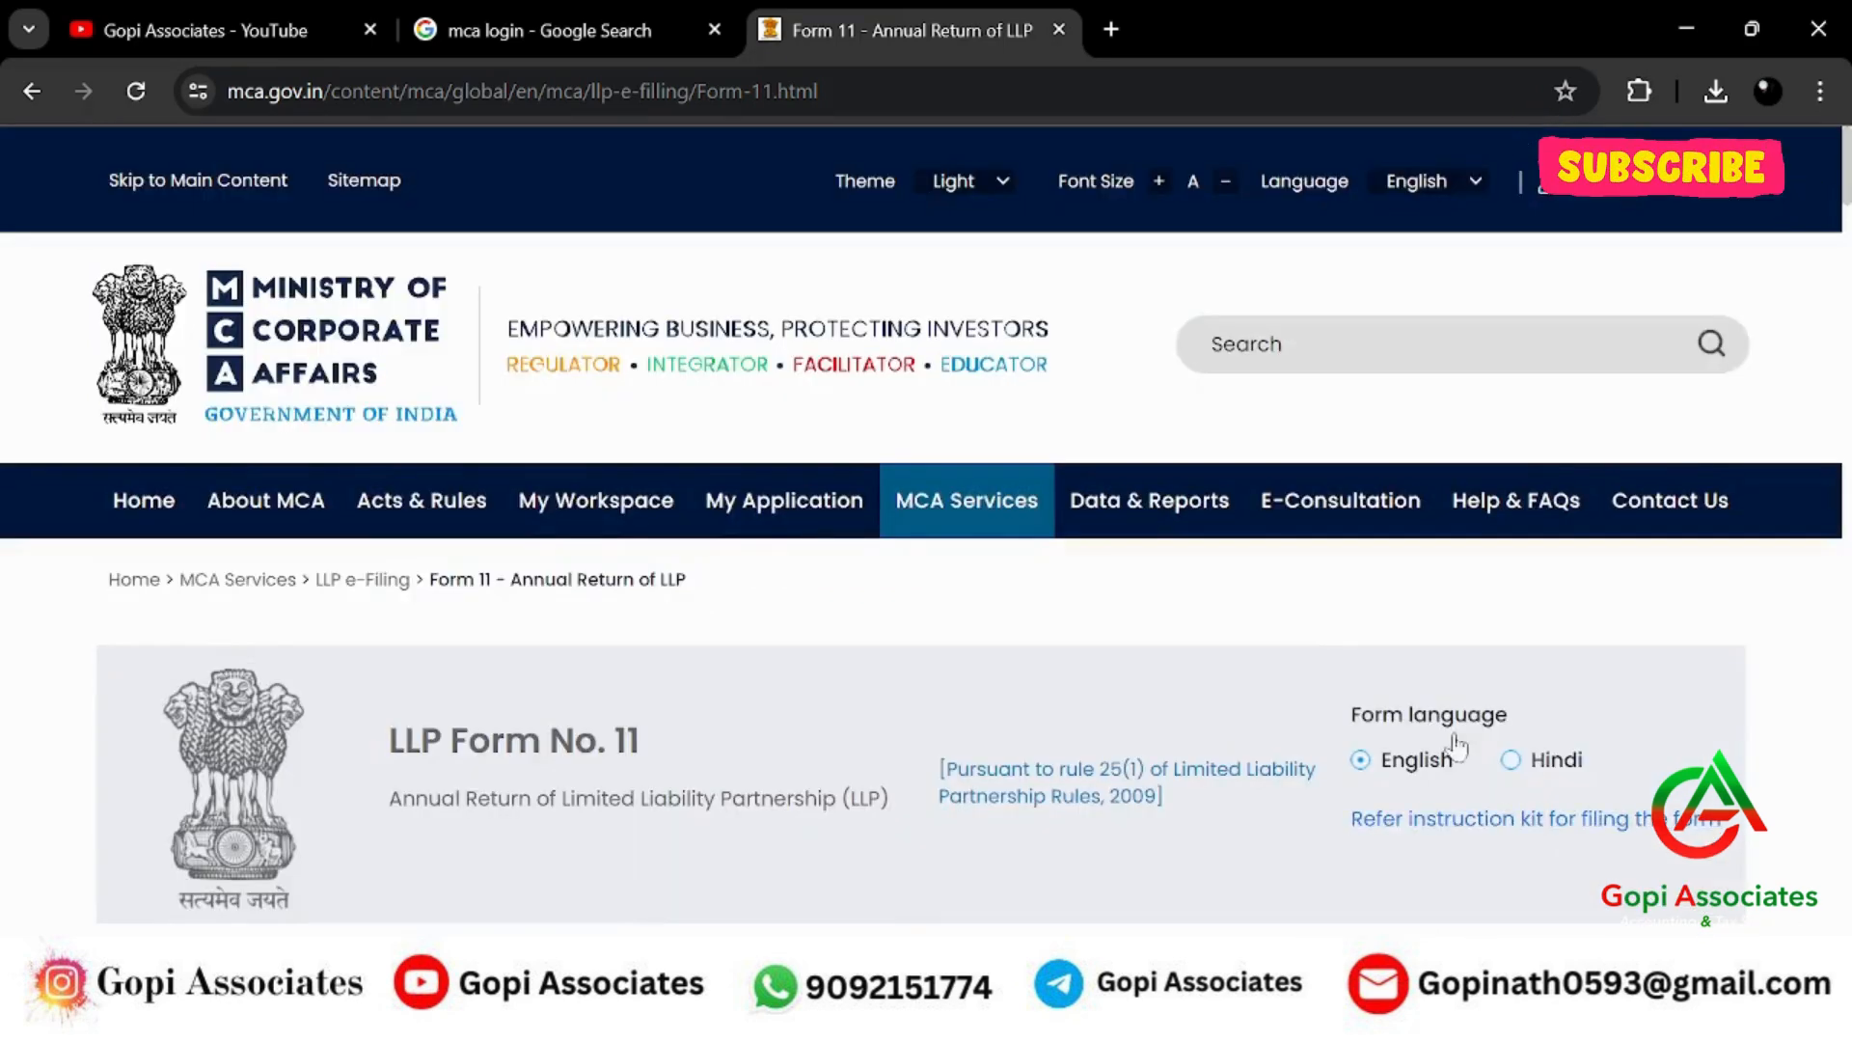
scroll(1286, 583, down, 6)
scroll(1289, 584, down, 2)
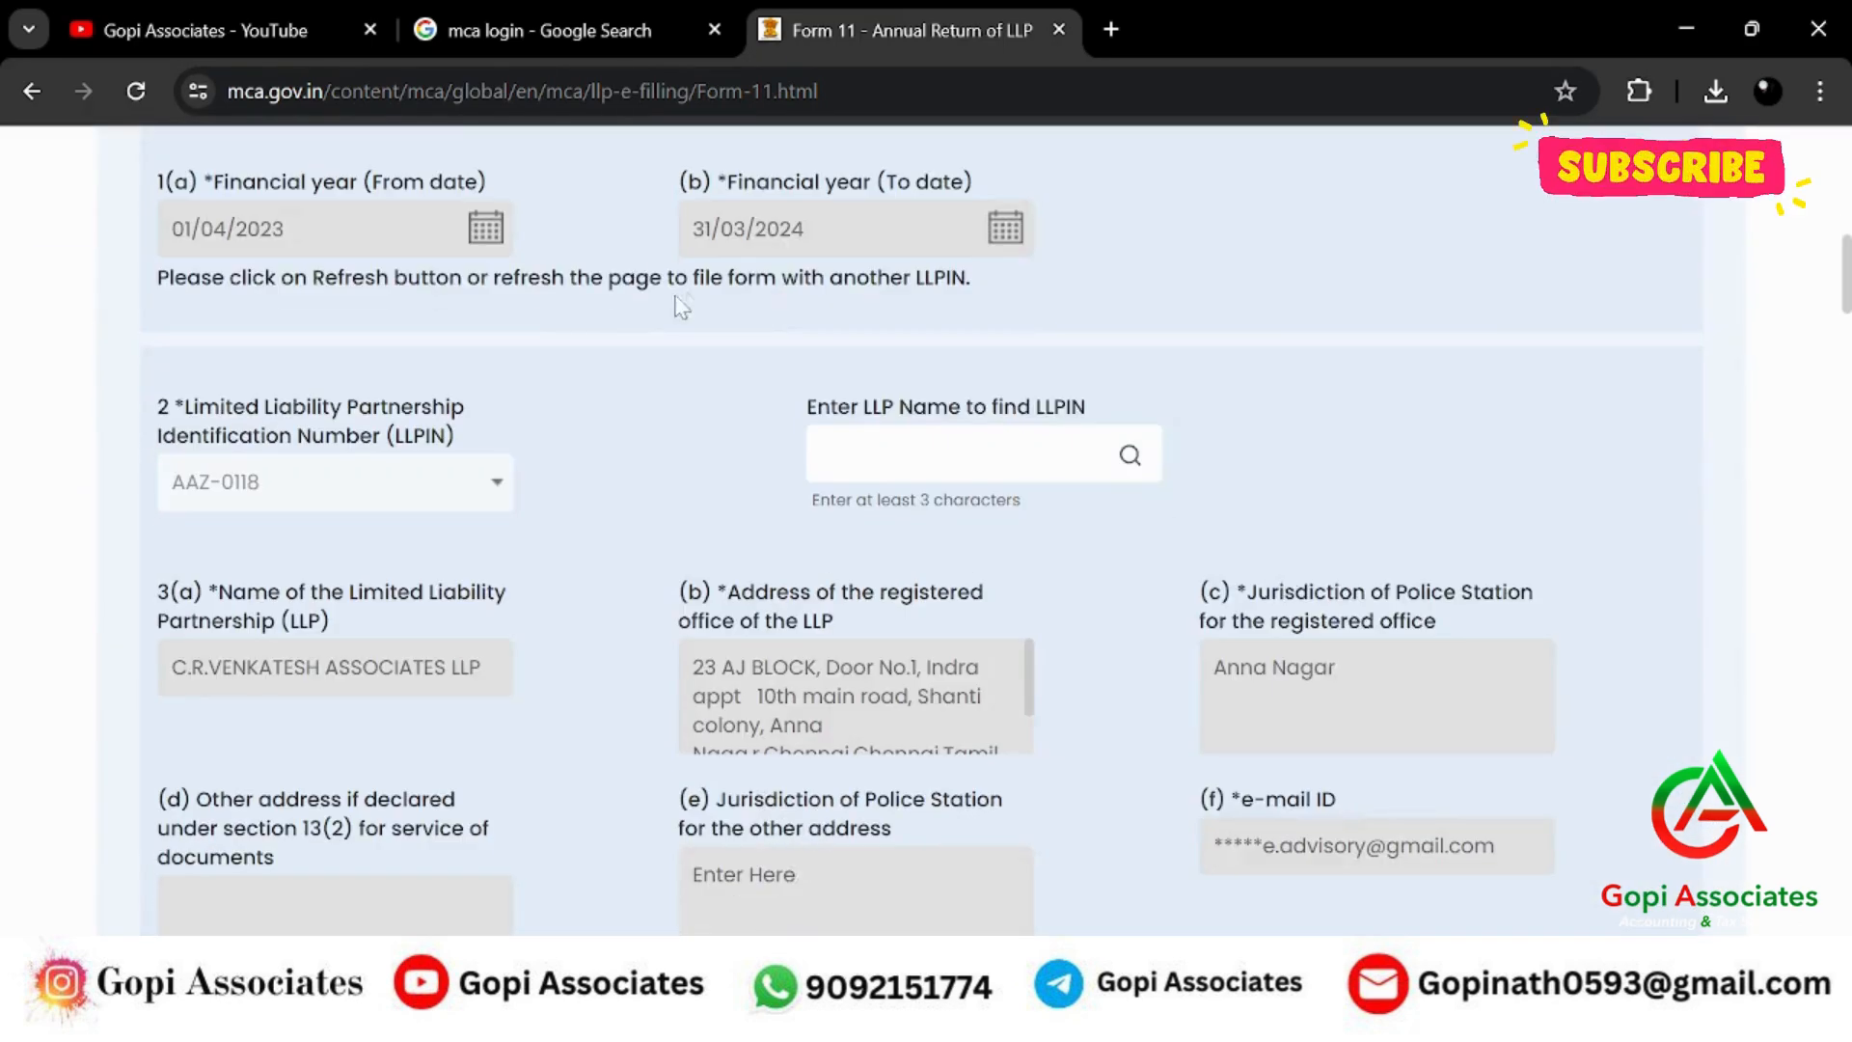
scroll(589, 454, down, 13)
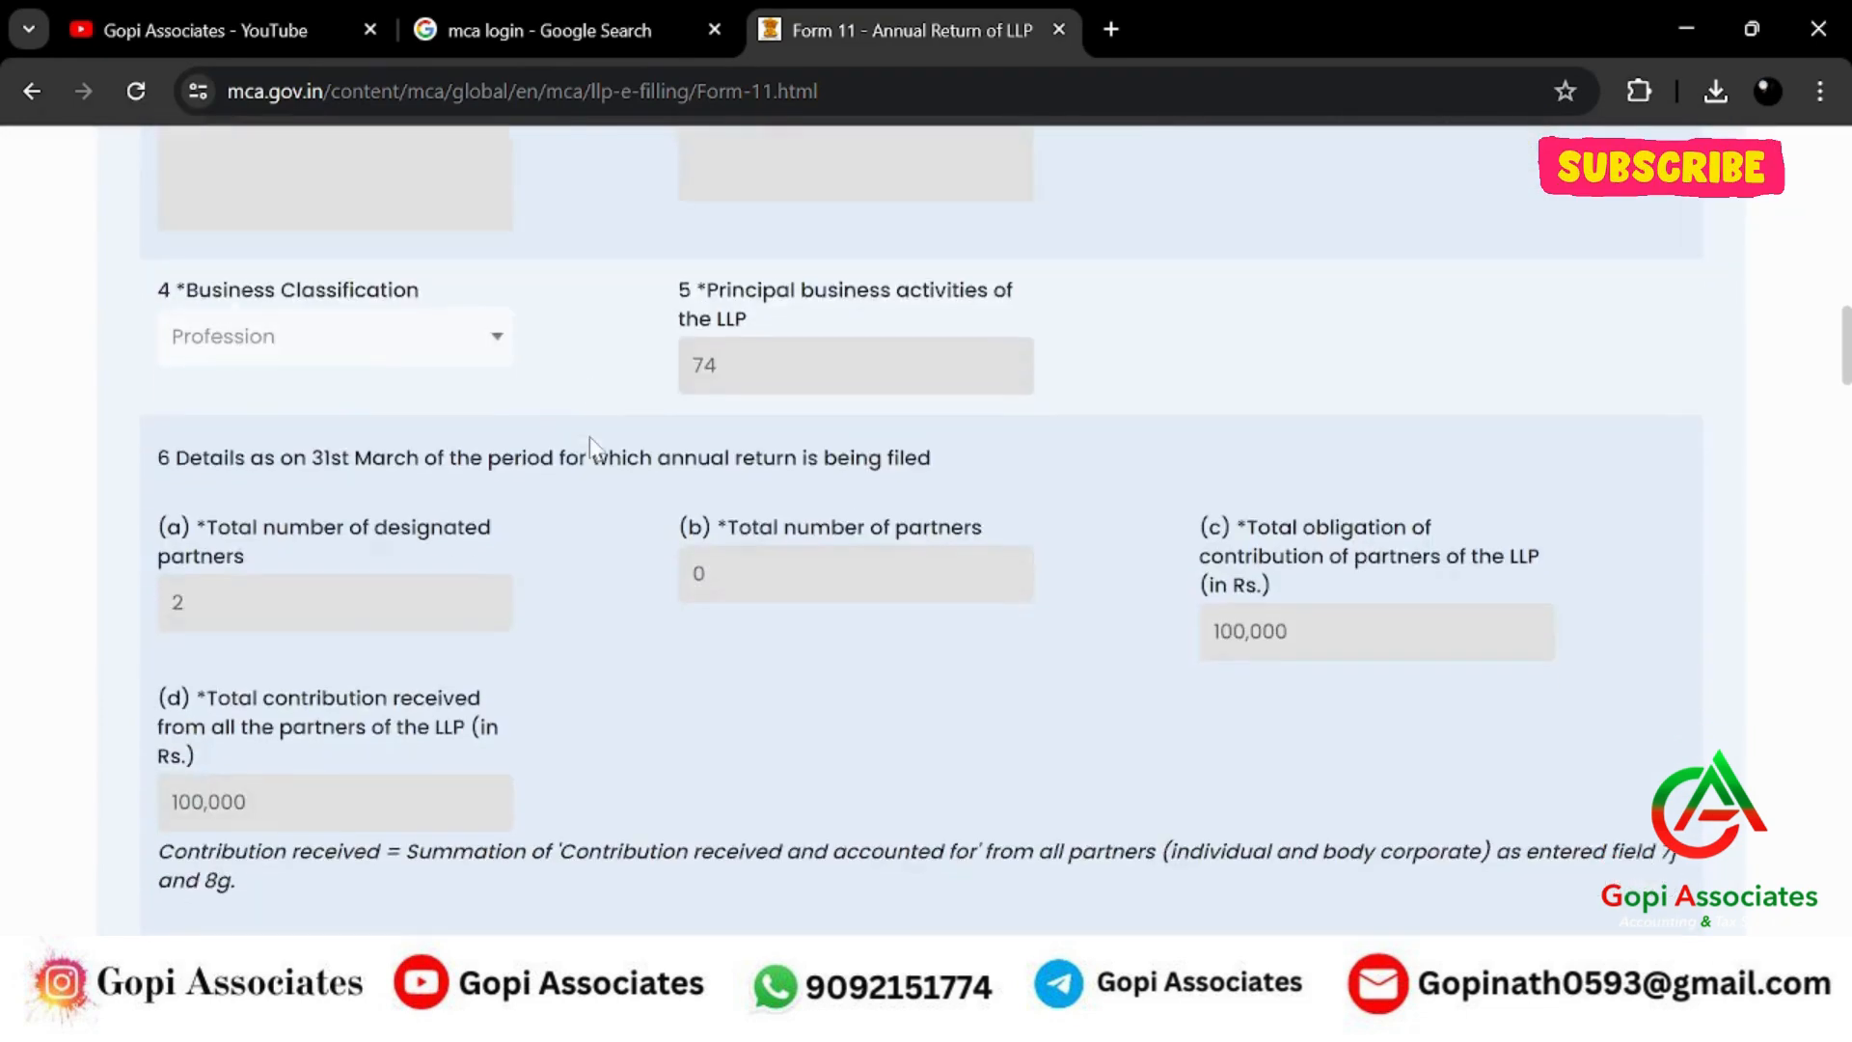
scroll(934, 417, down, 6)
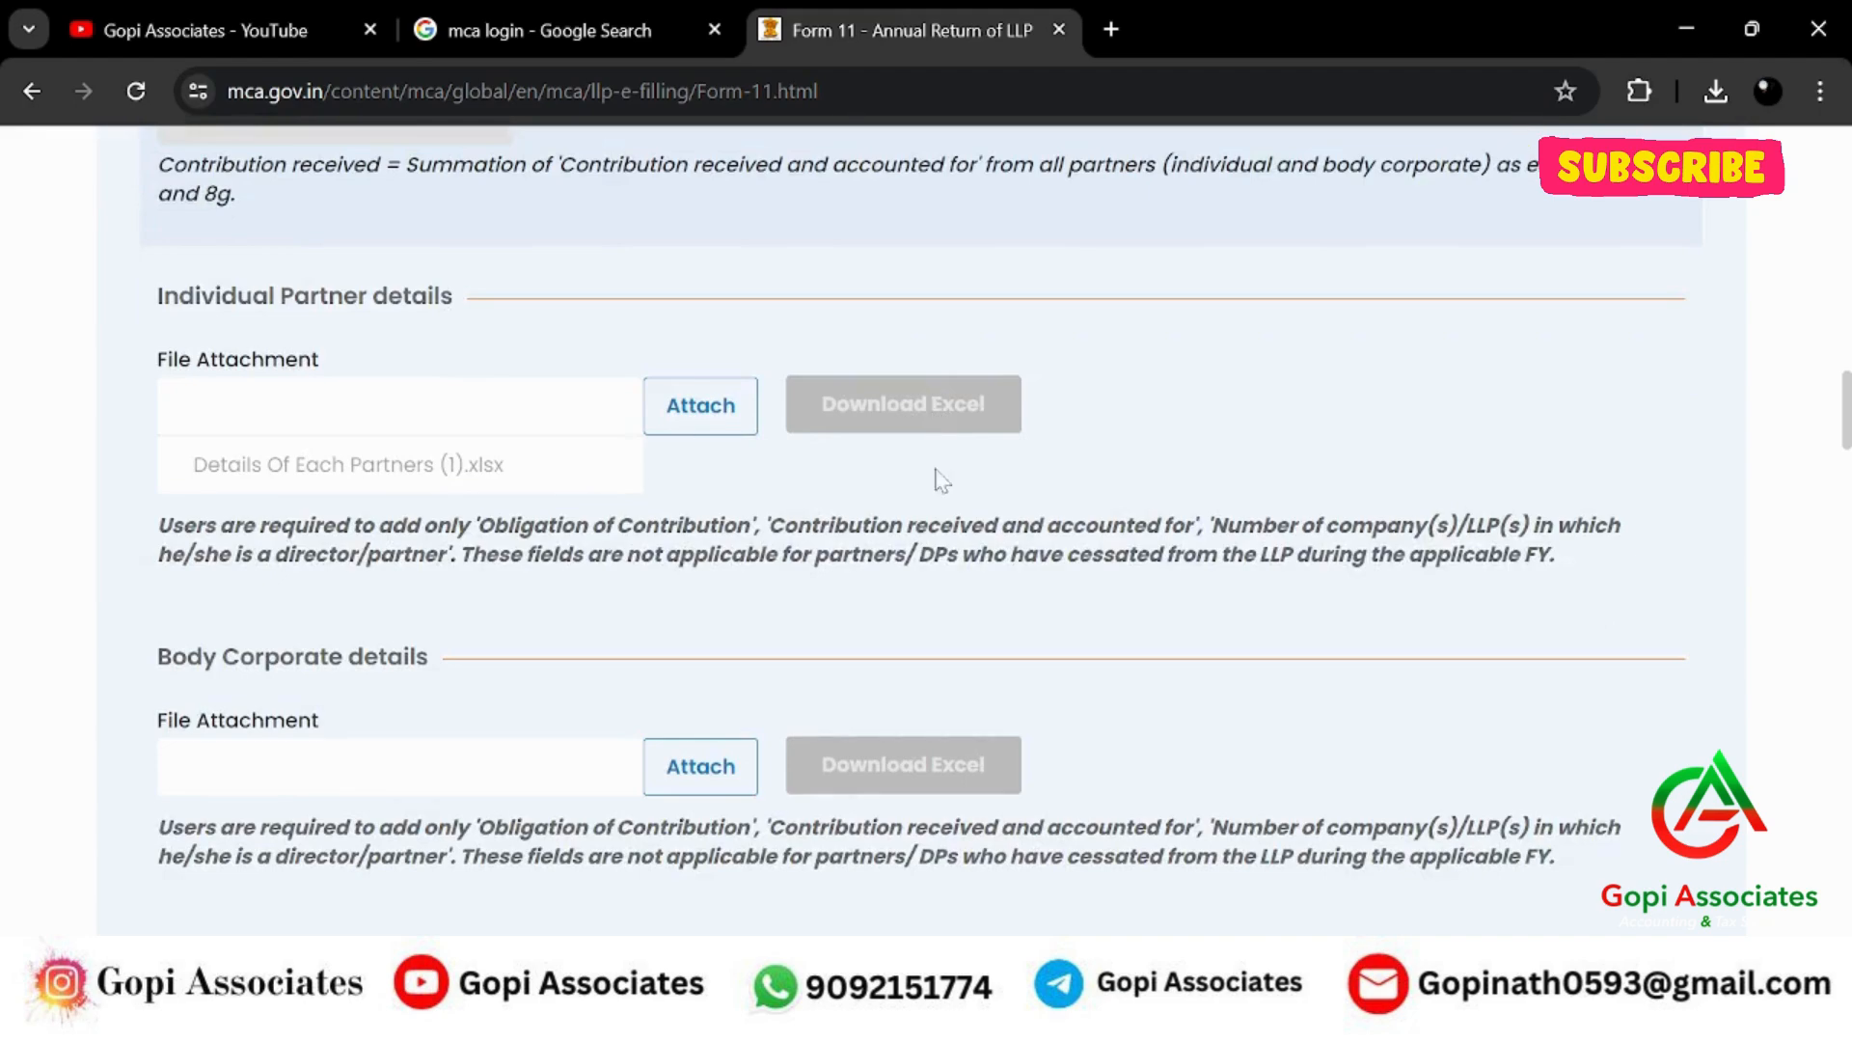
scroll(1456, 538, down, 15)
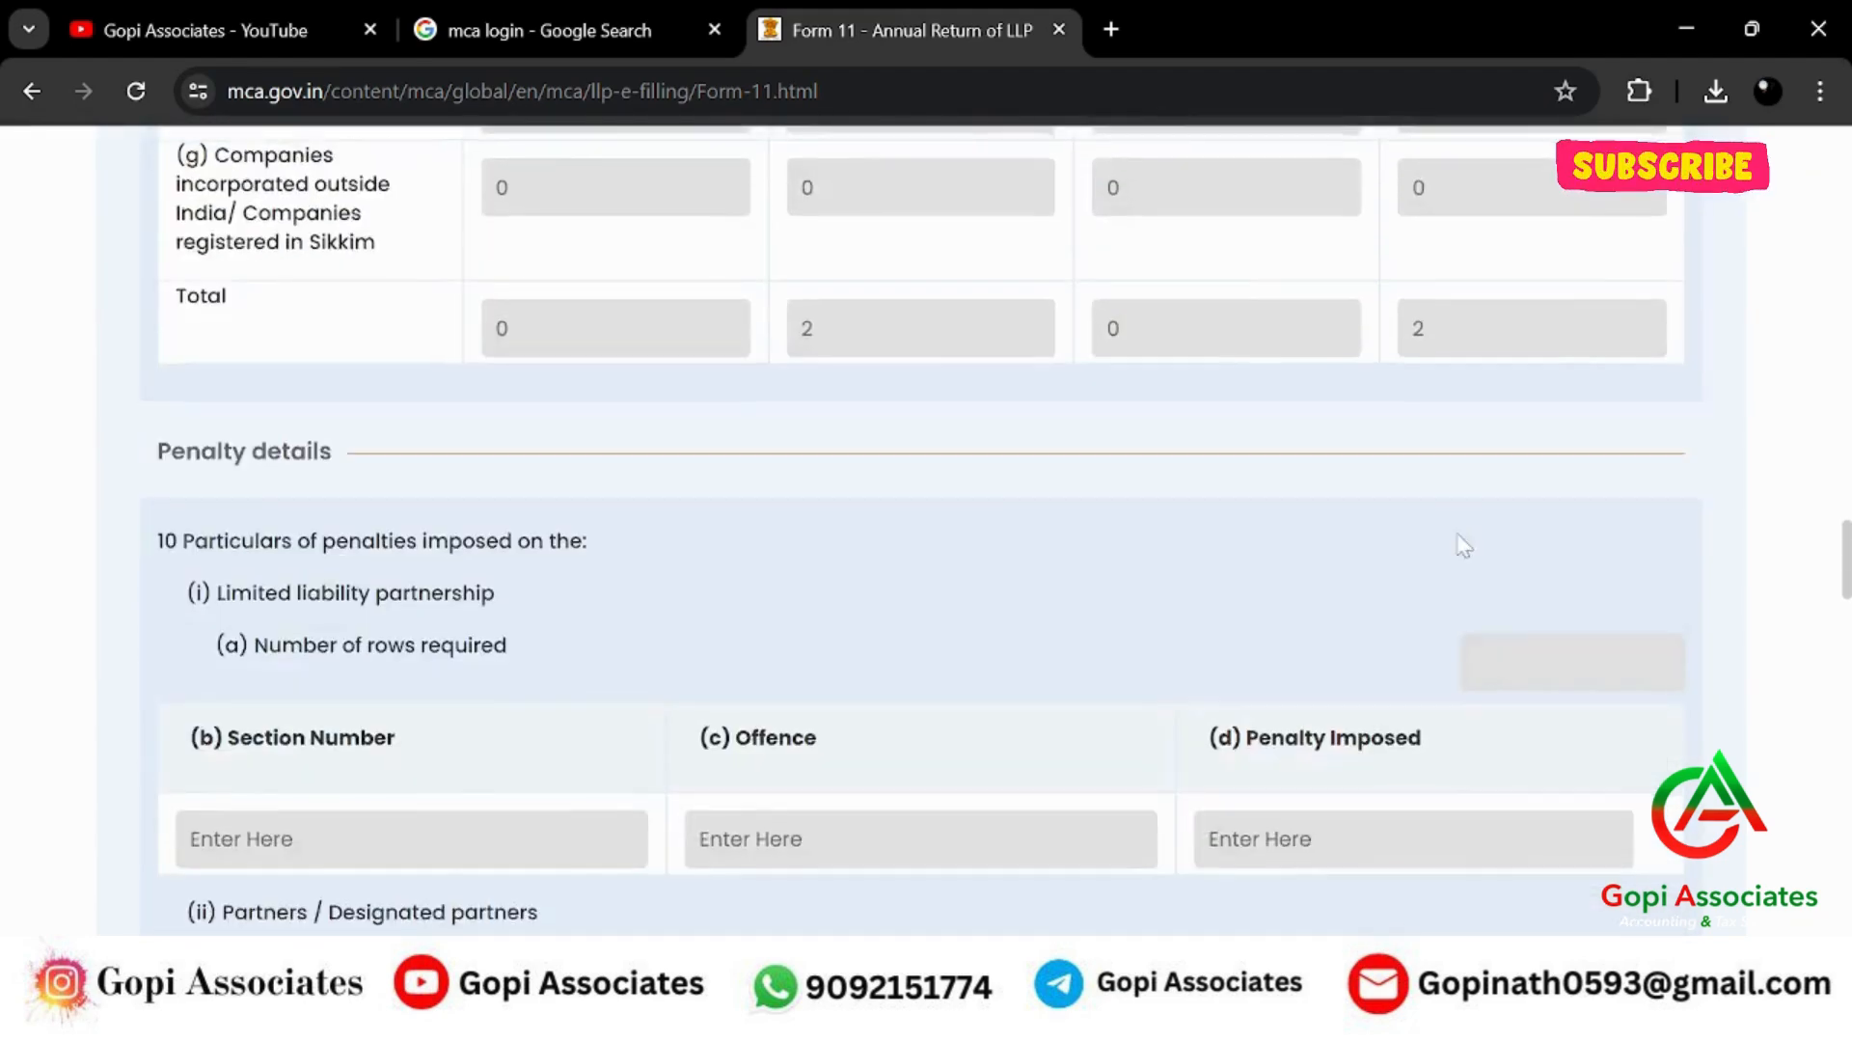
scroll(1577, 559, down, 20)
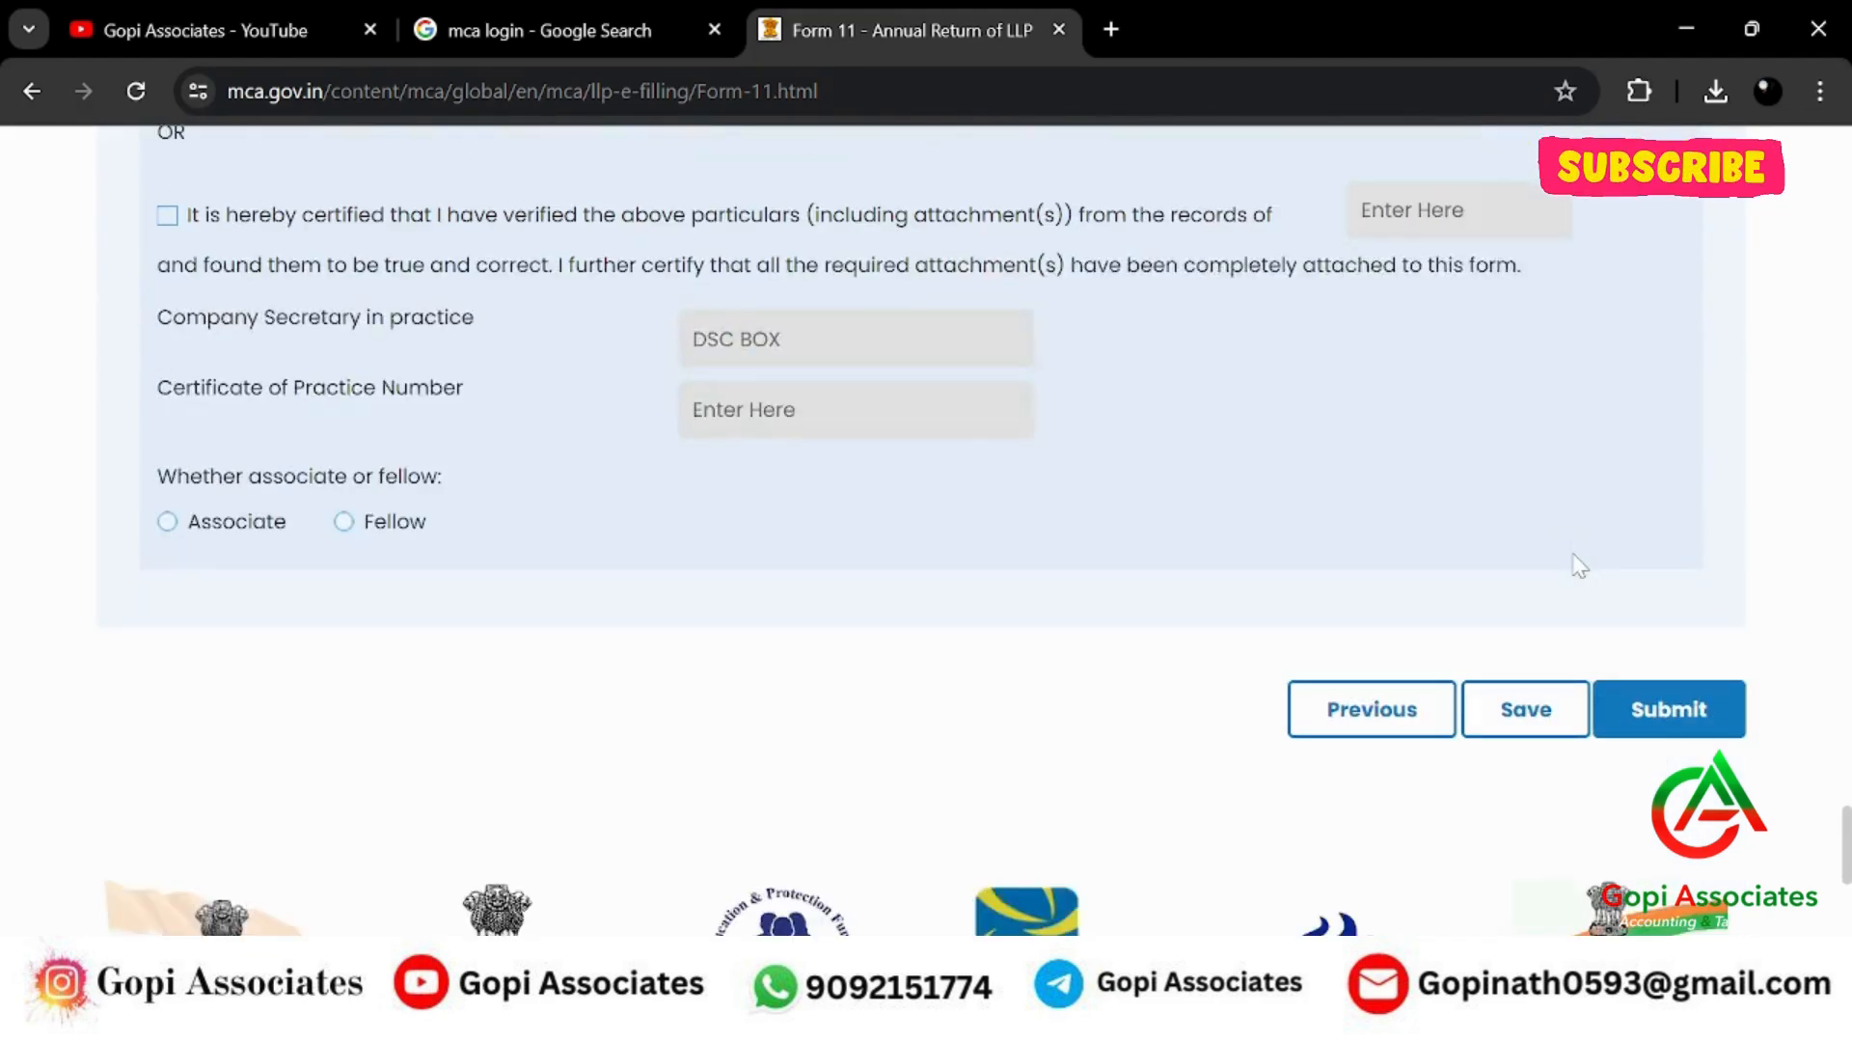
scroll(1119, 529, up, 4)
scroll(1119, 528, down, 8)
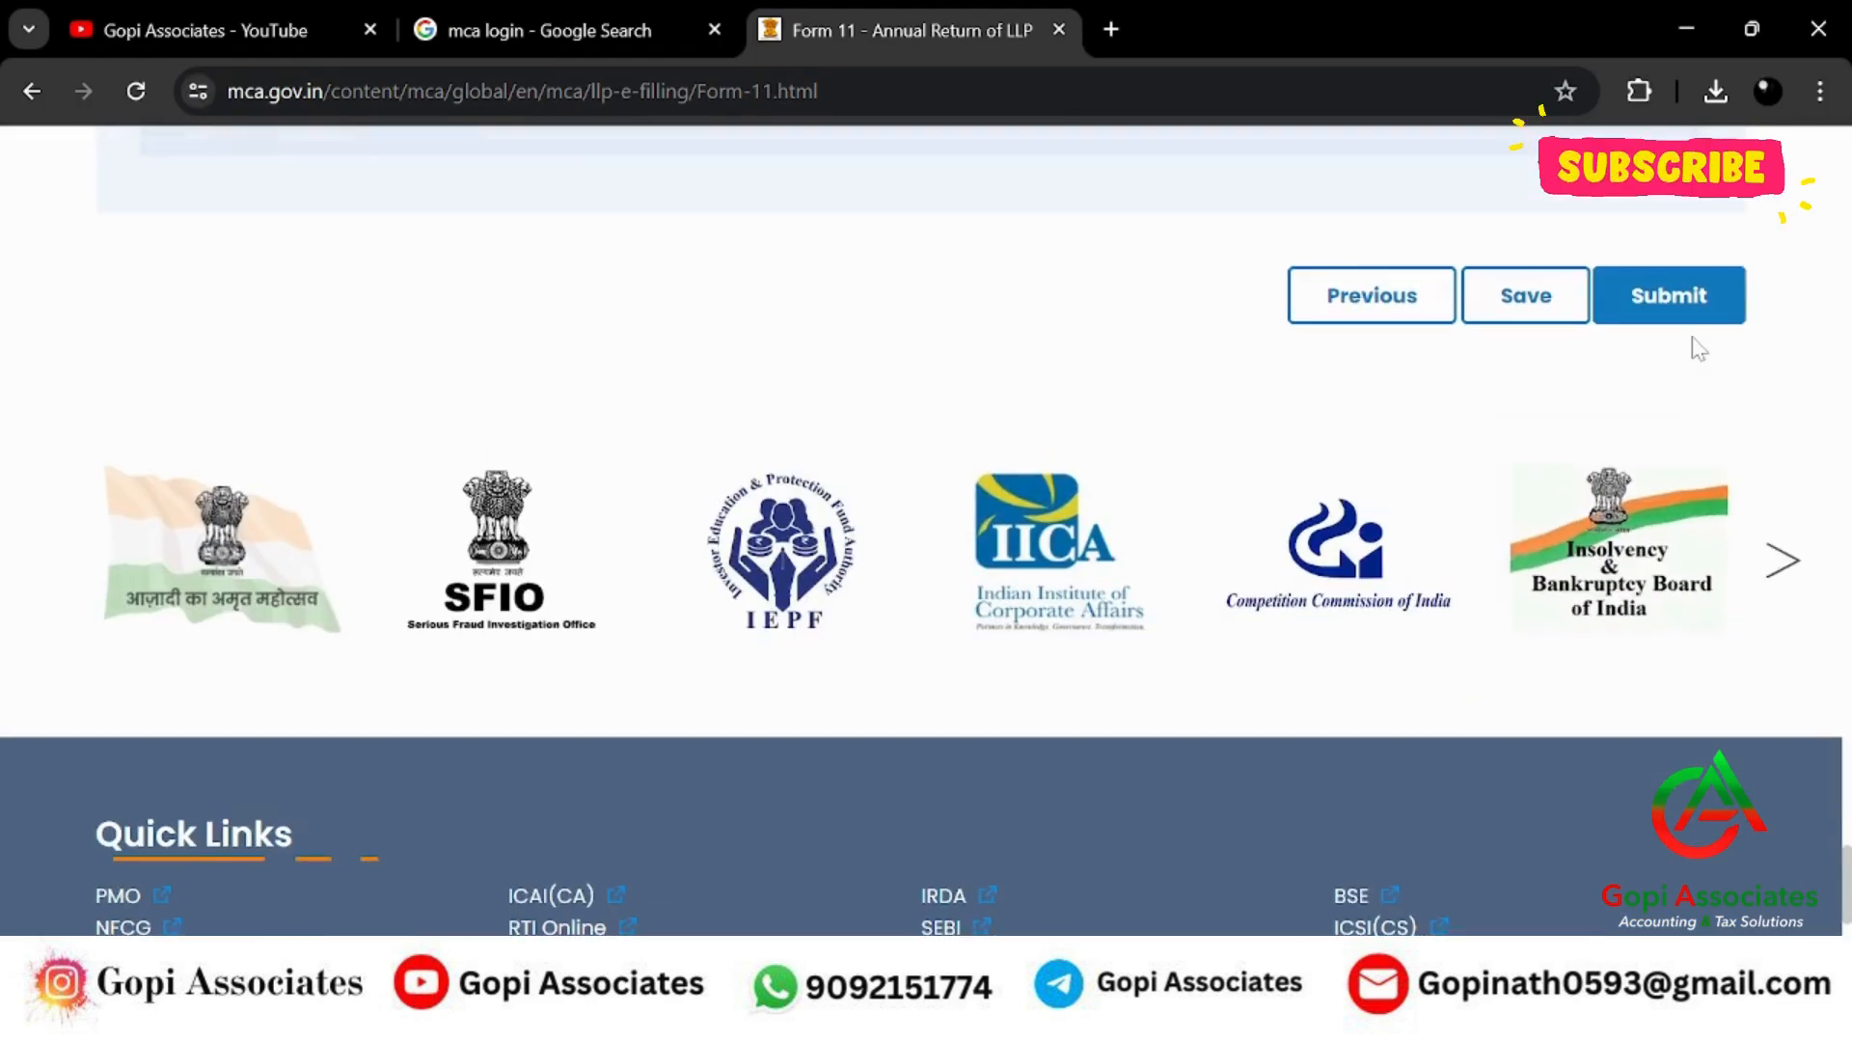
scroll(1688, 367, up, 1)
Submit LLP Form 11, copy the generated SRN and dismiss the confirmation.
click(1671, 415)
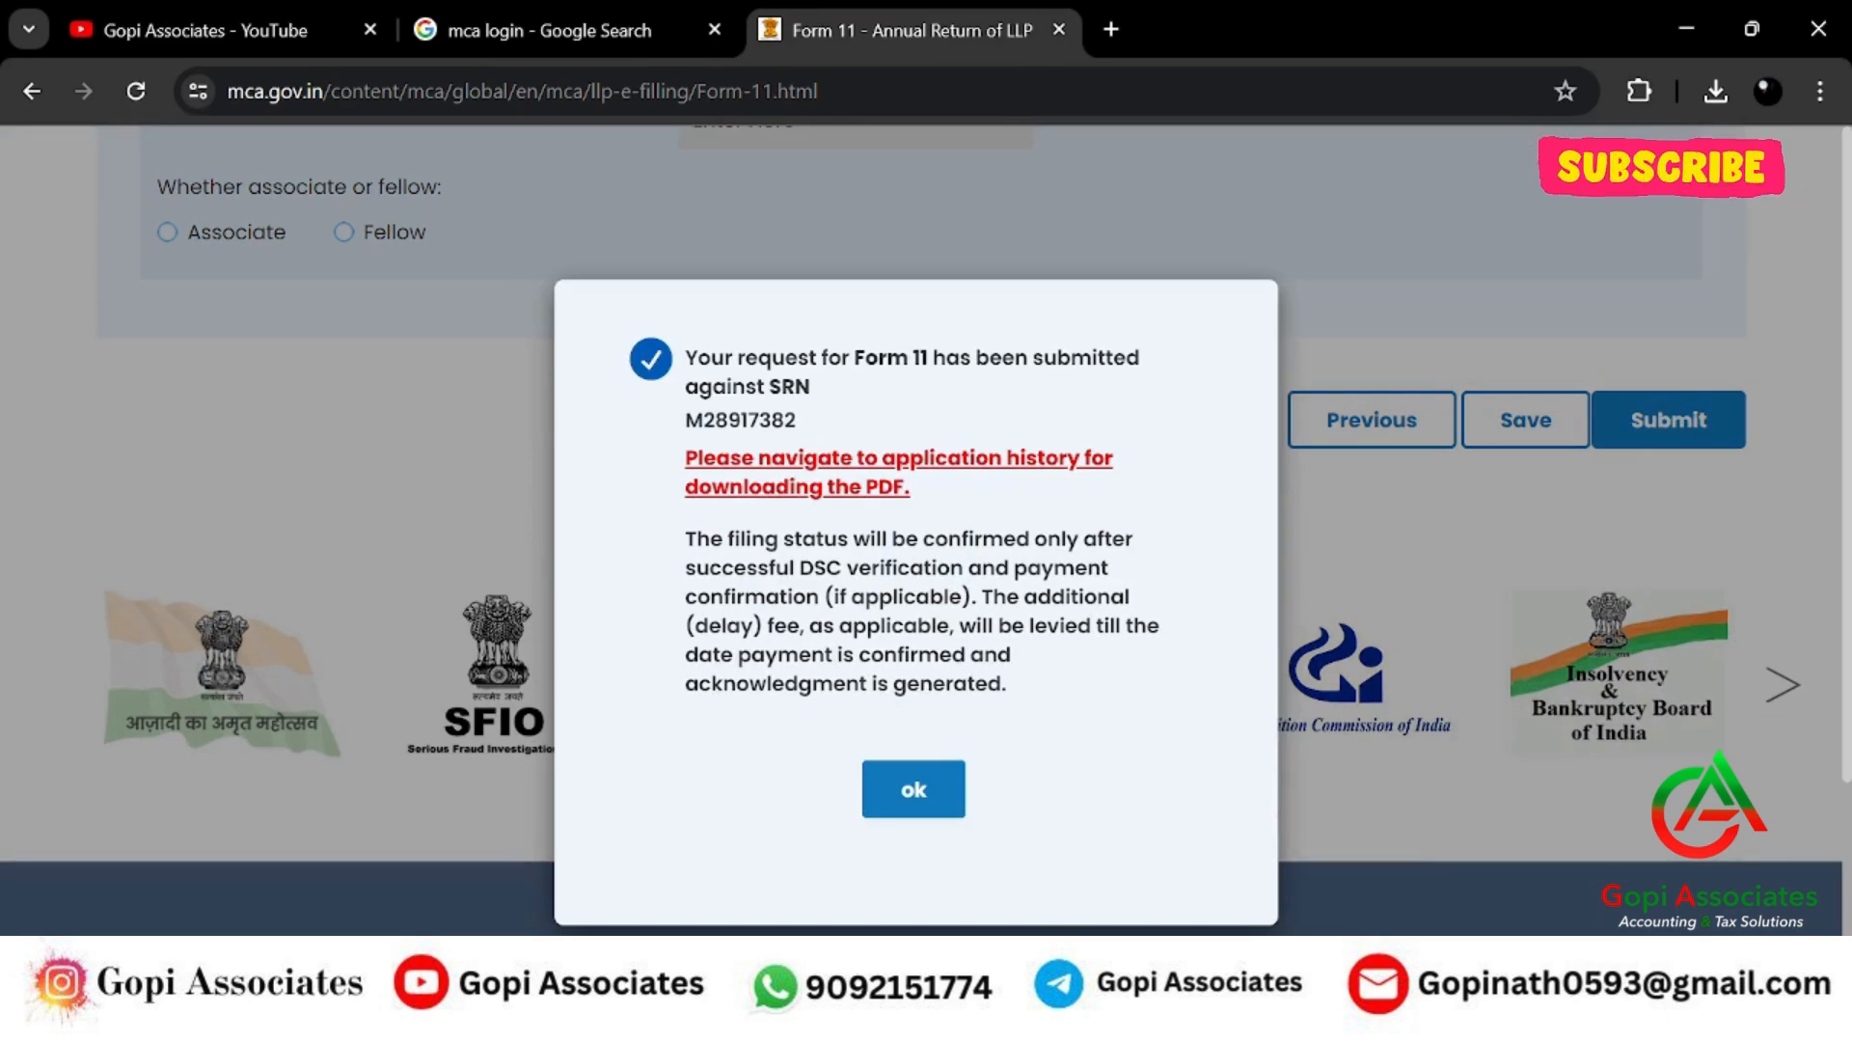
double_click(740, 420)
click(910, 808)
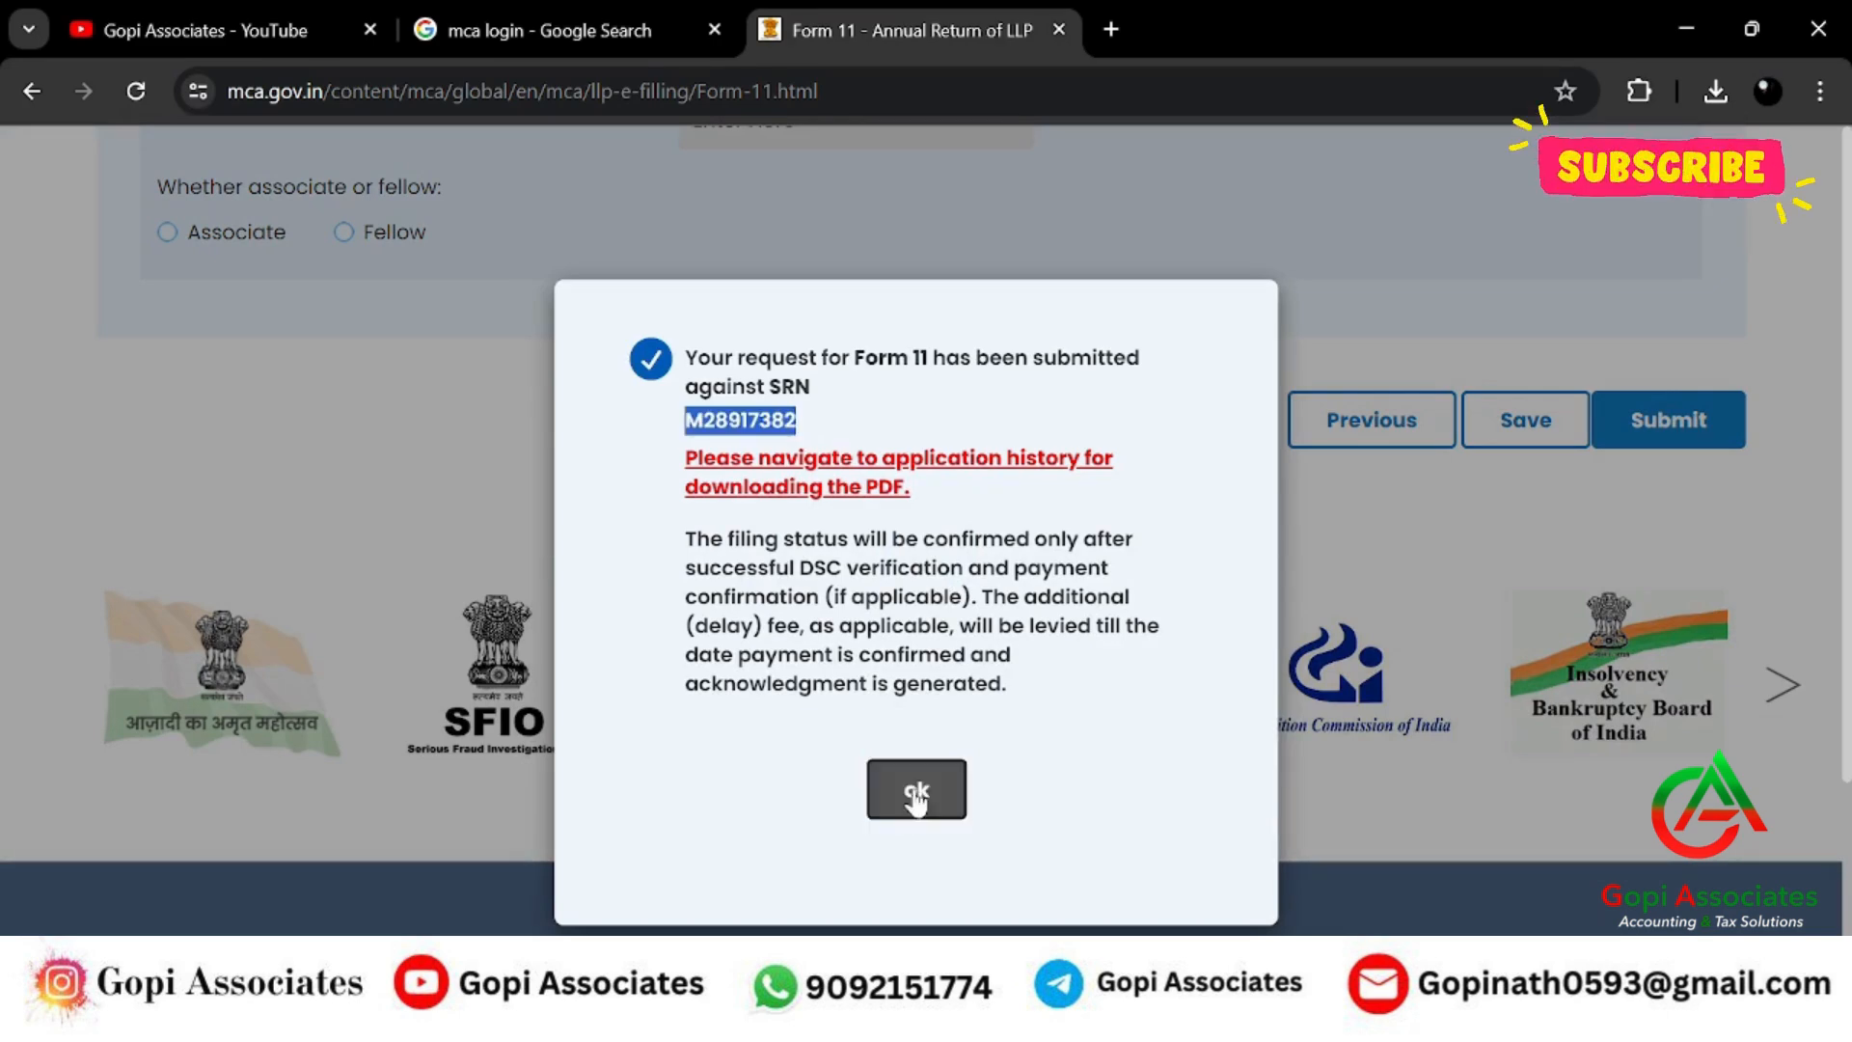
scroll(1033, 653, down, 2)
scroll(479, 678, down, 5)
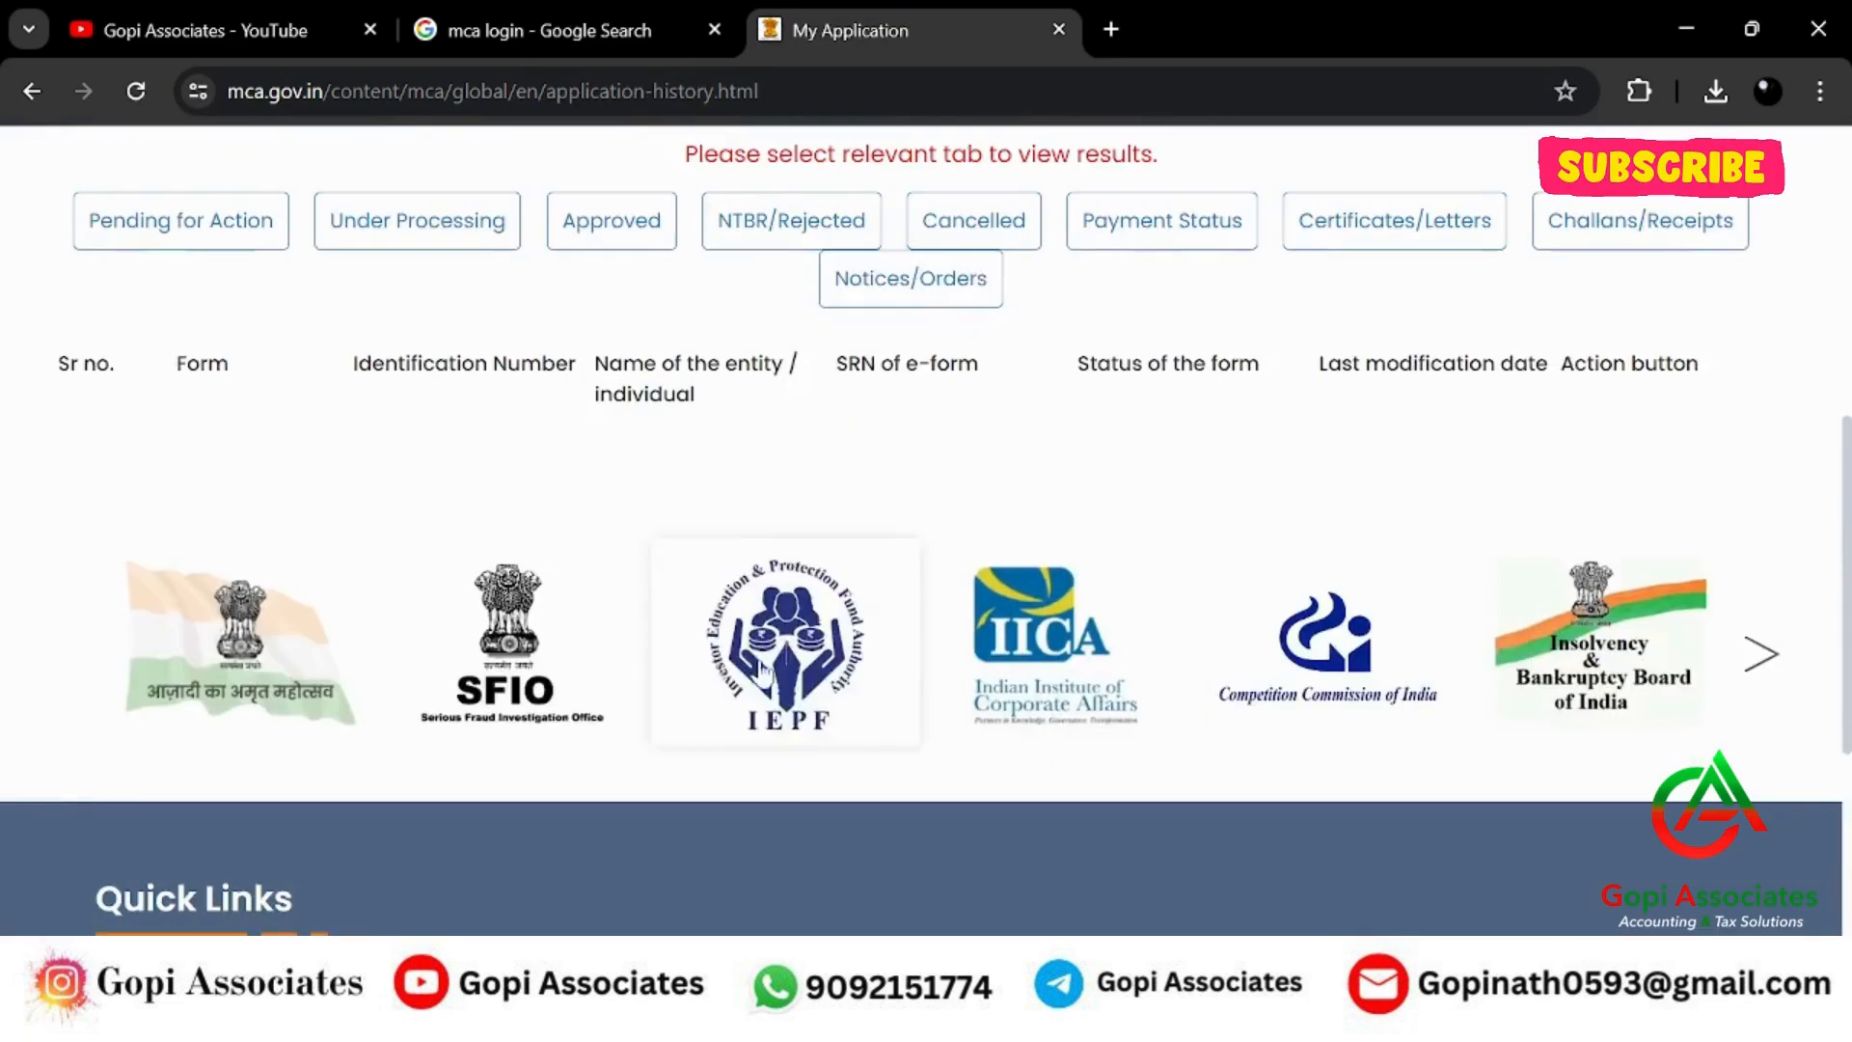
List Pending for Action applications and start the PDF download for the LLP Form 11 row.
scroll(479, 679, up, 3)
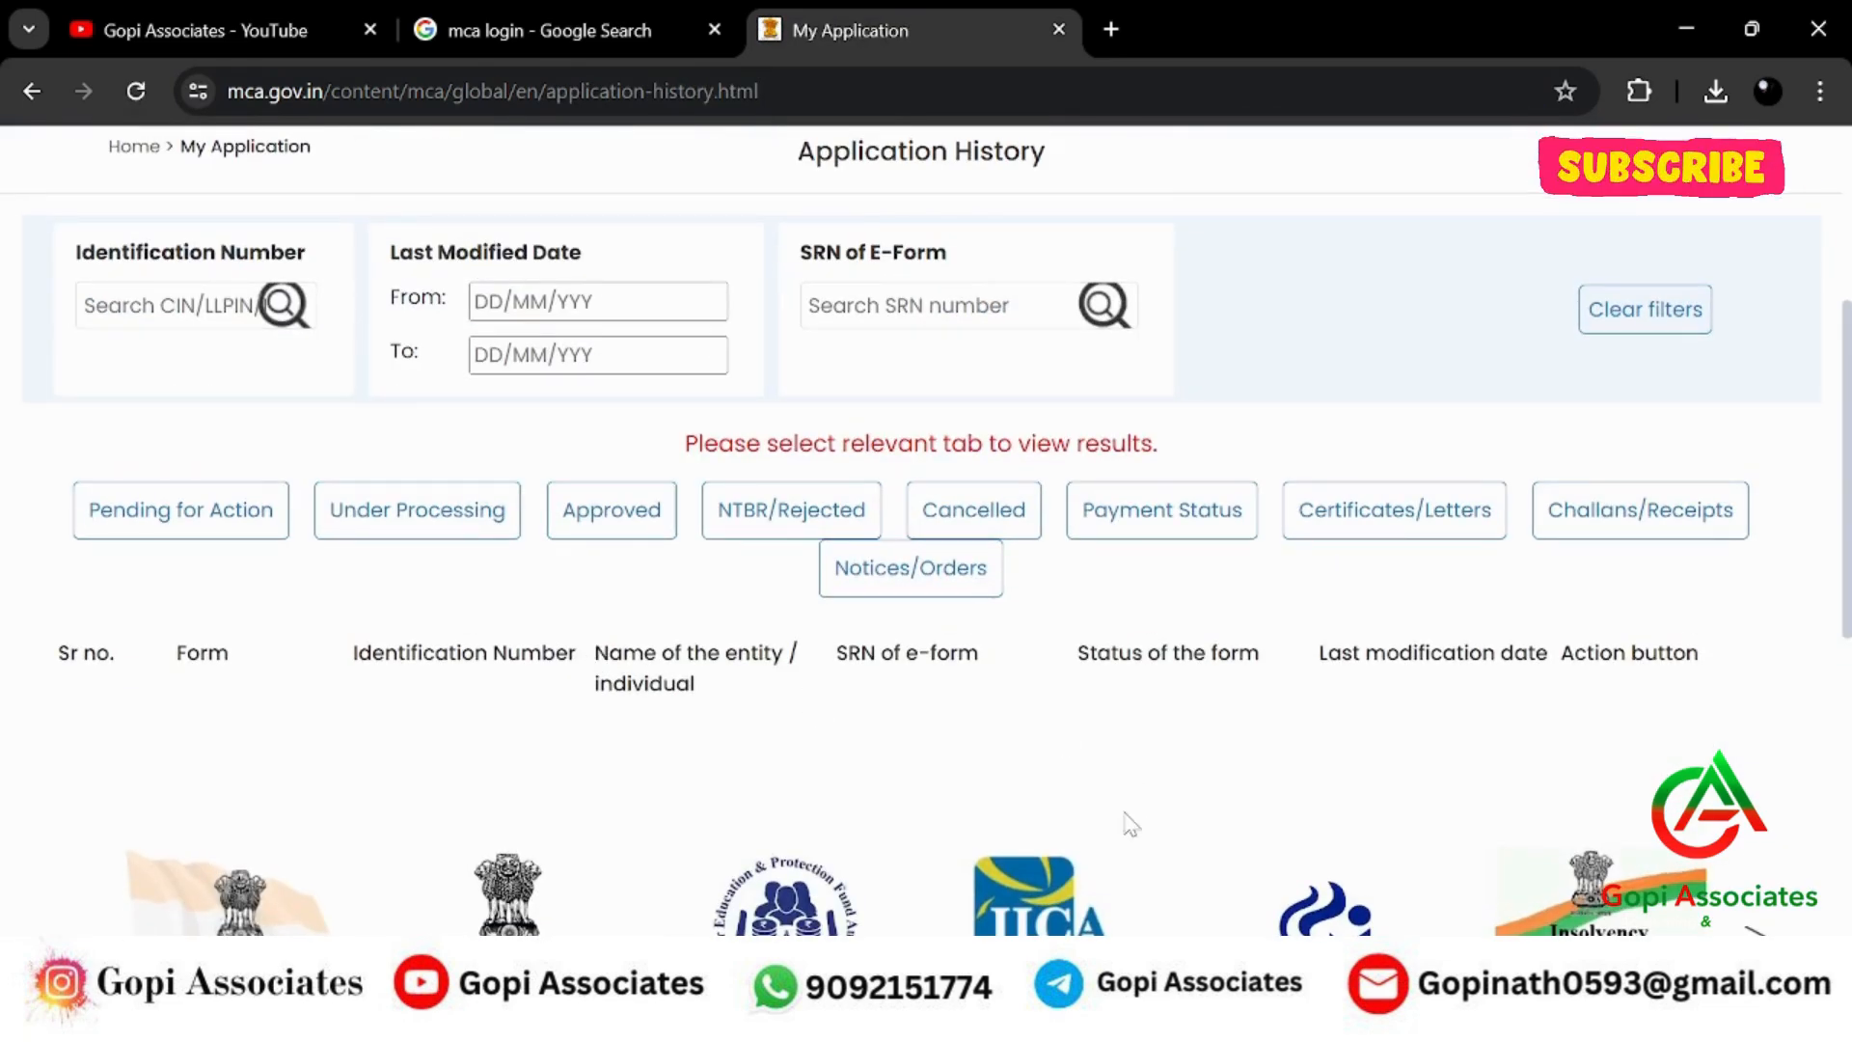
click(221, 528)
scroll(1263, 557, down, 2)
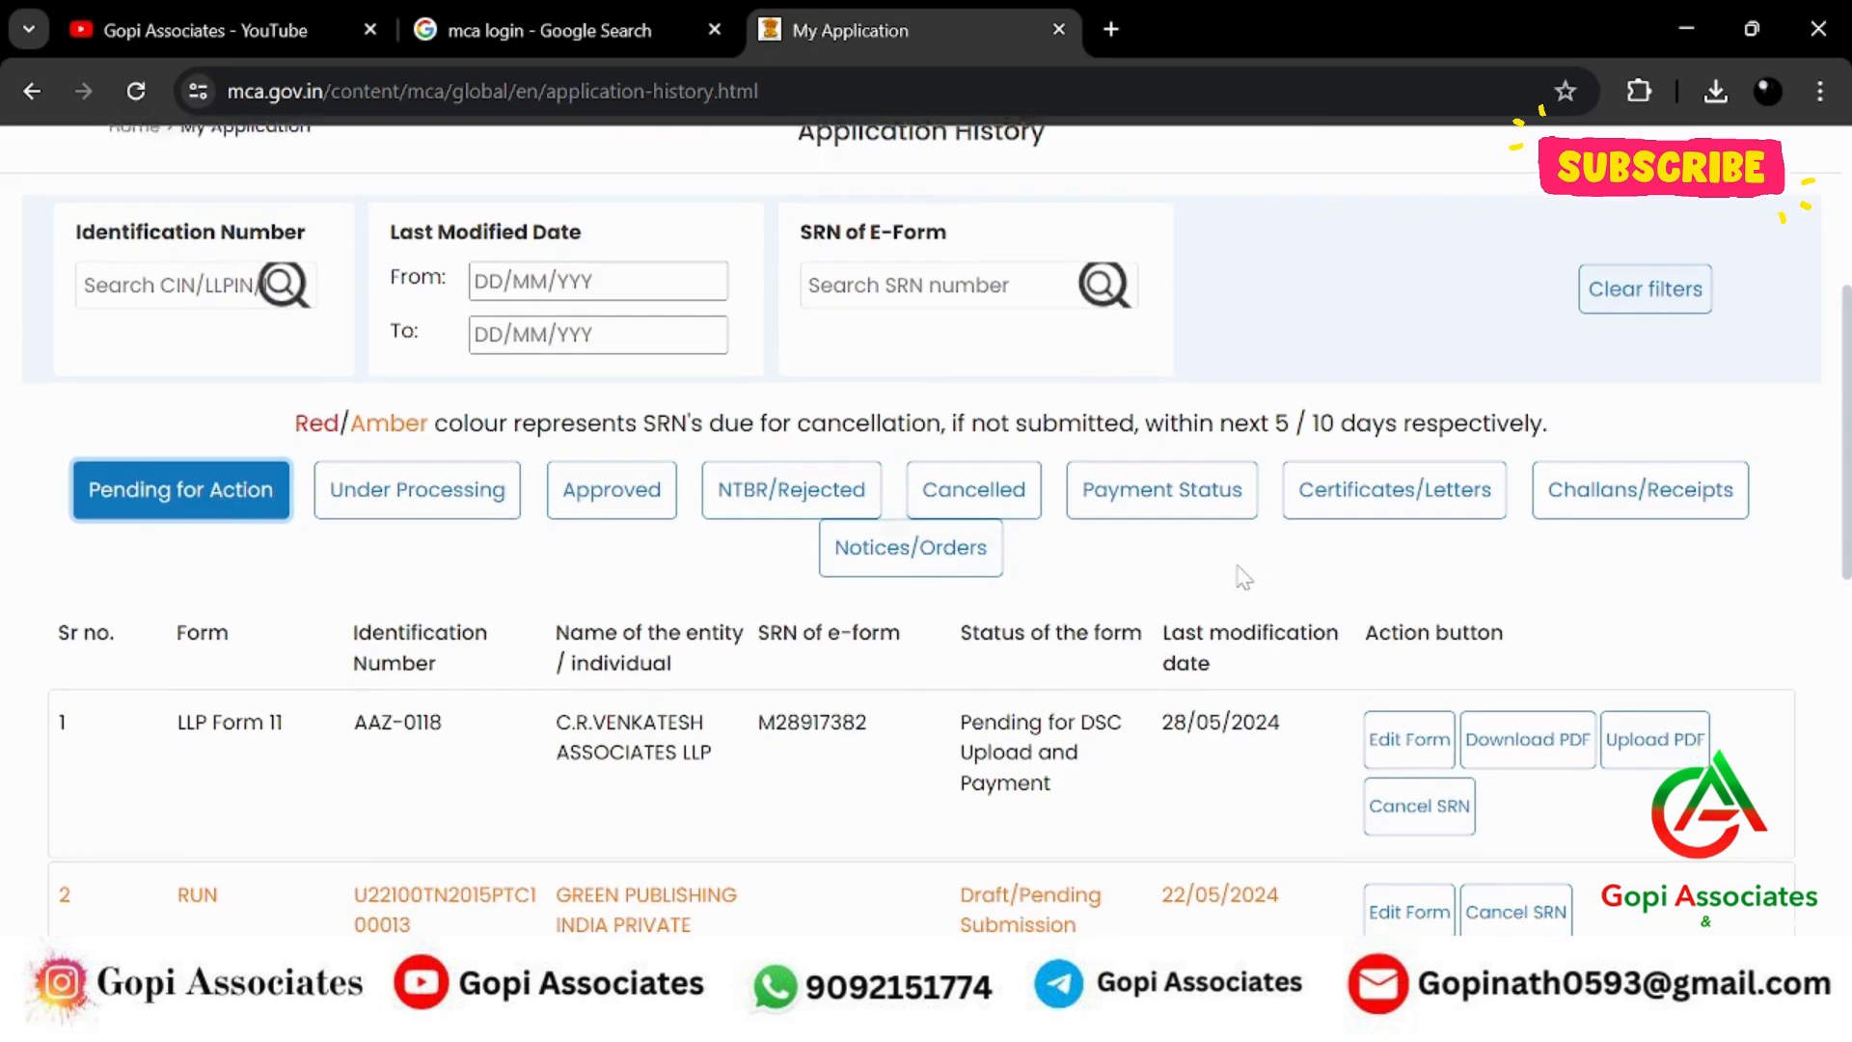
scroll(1158, 590, up, 2)
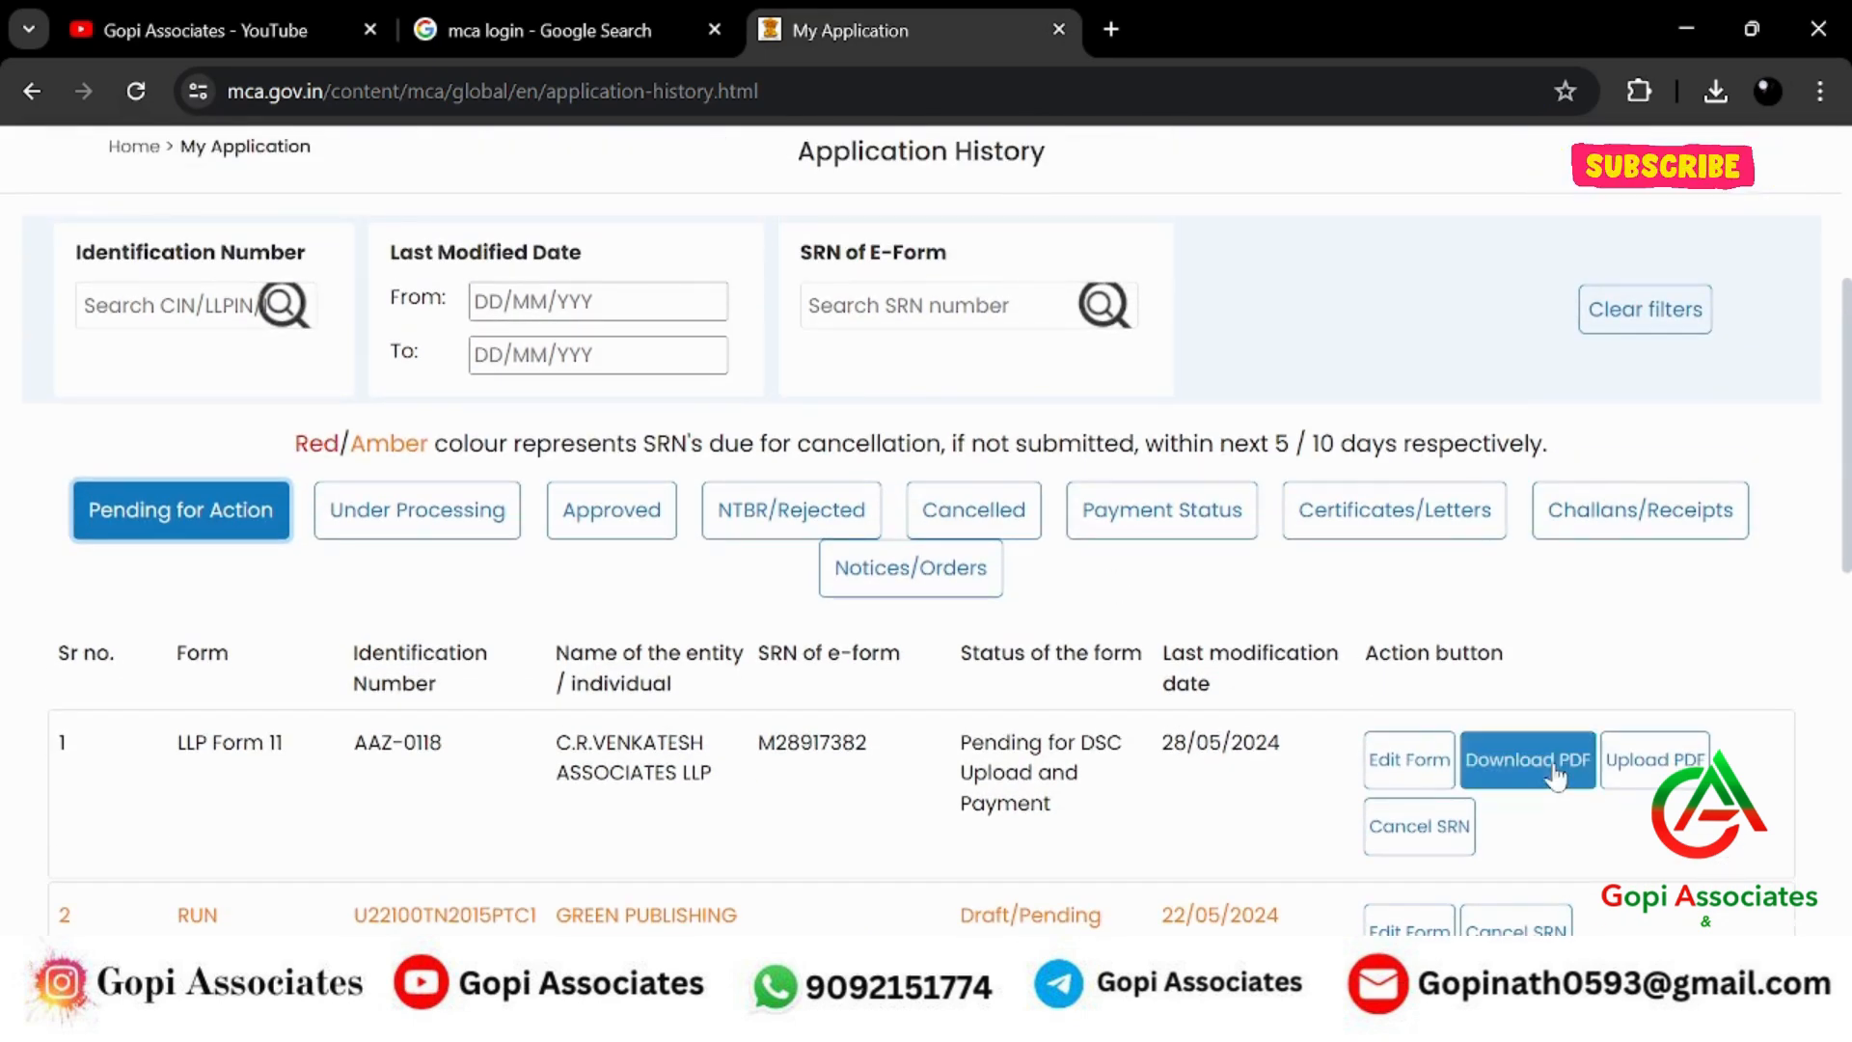
click(1551, 772)
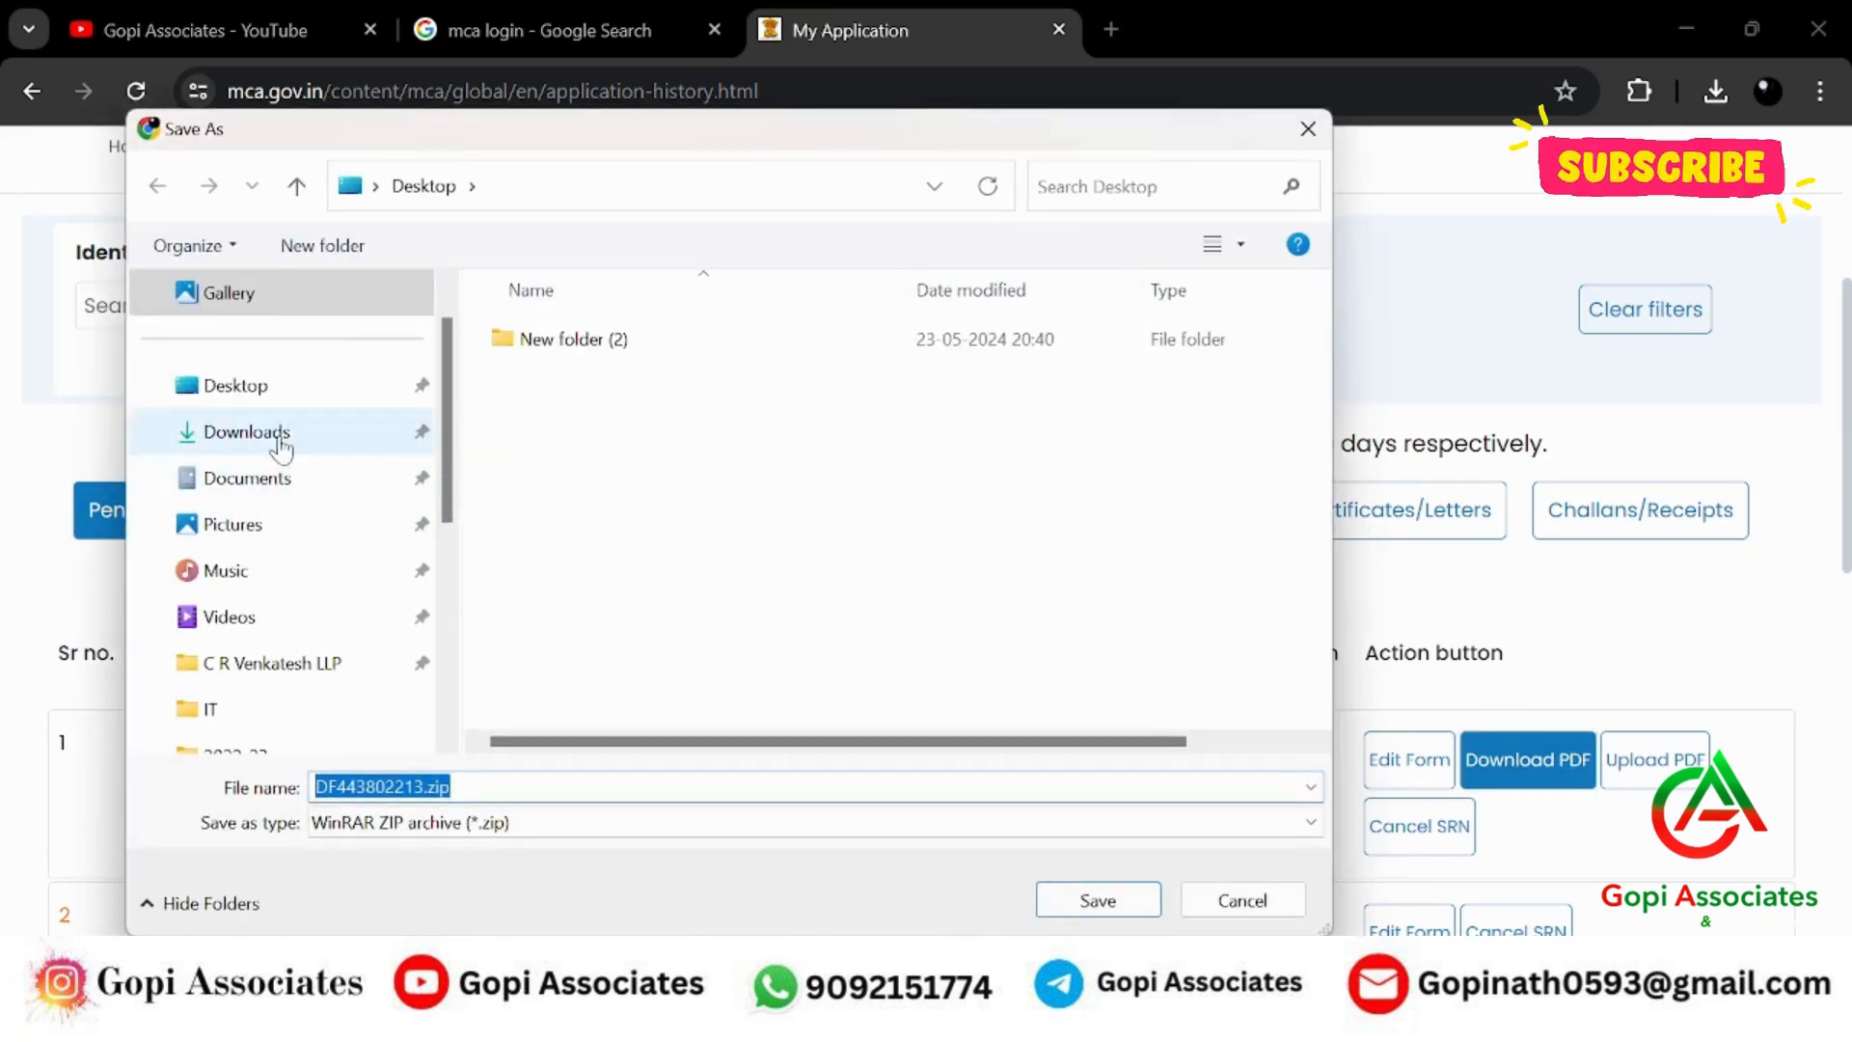
Save DF443802213.zip into C R Venkatesh LLP > Auditor Venkatesh > FY 2024-25 and view recent downloads.
scroll(275, 467, up, 1)
scroll(289, 570, down, 3)
click(260, 385)
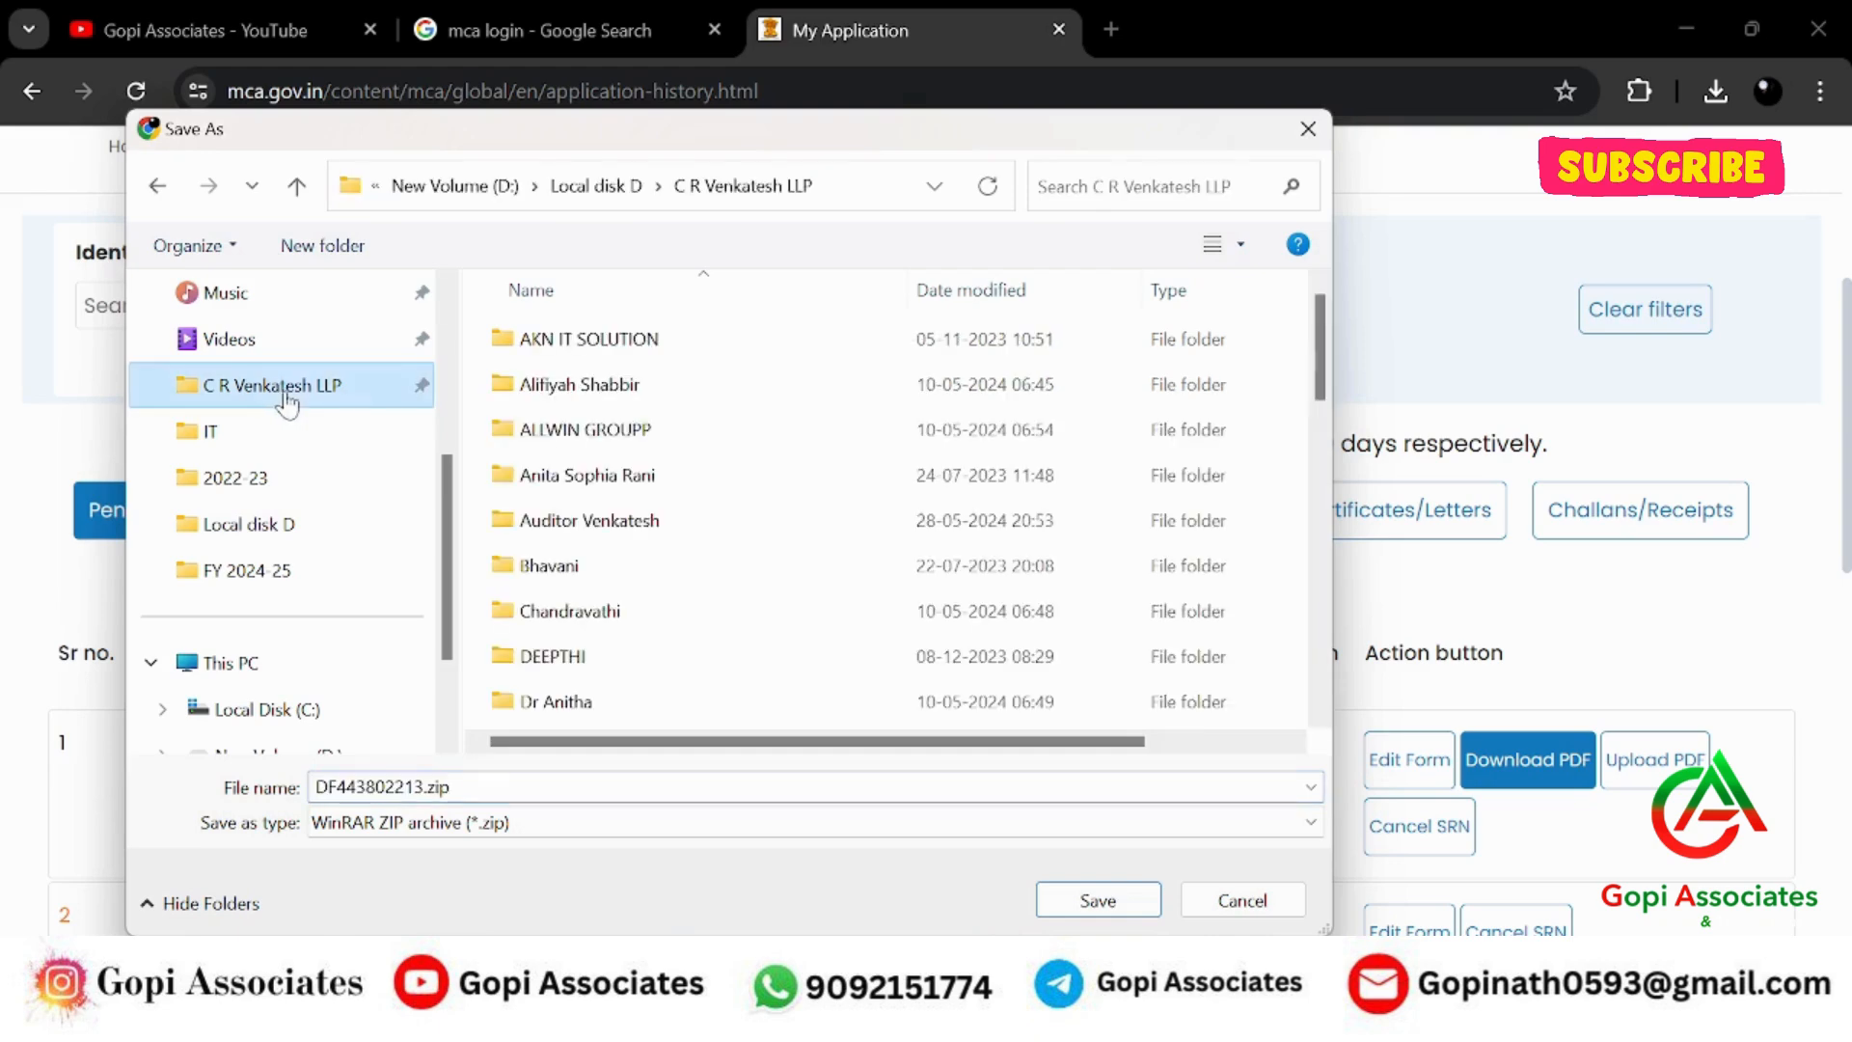
double_click(595, 521)
double_click(569, 429)
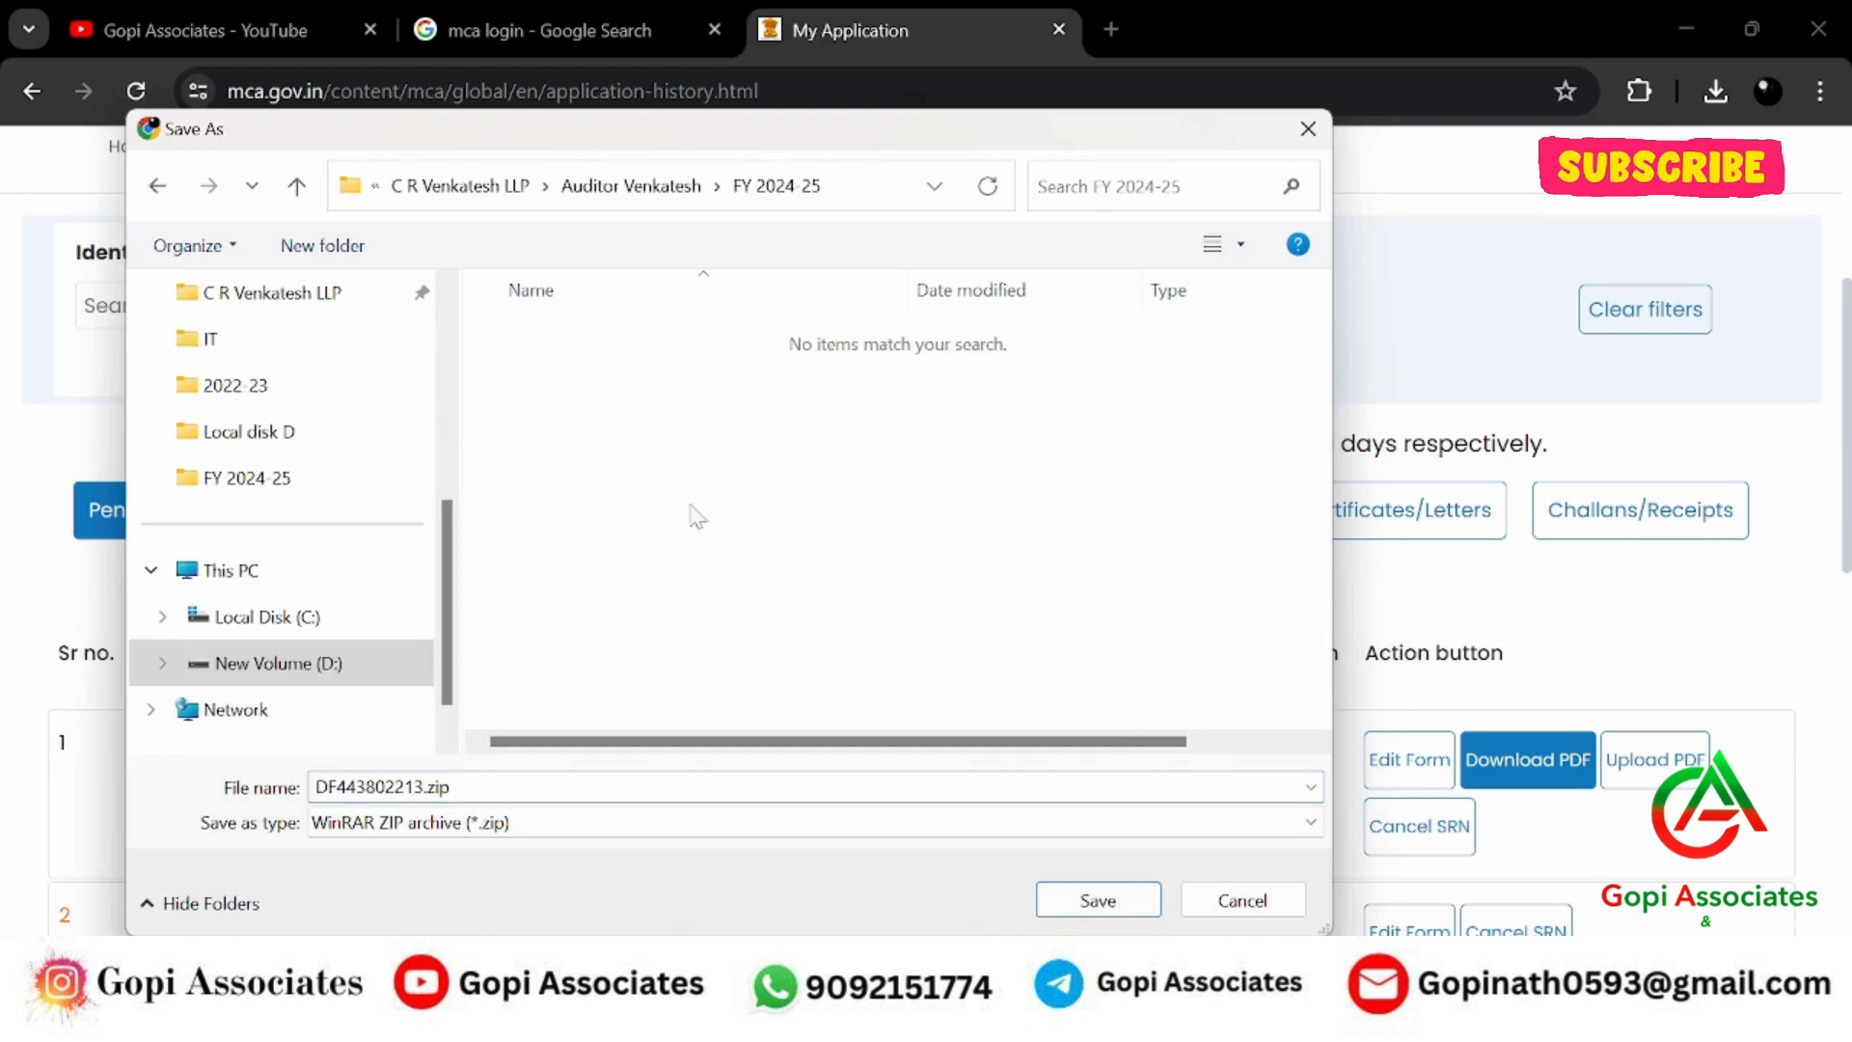
click(1100, 900)
click(1717, 89)
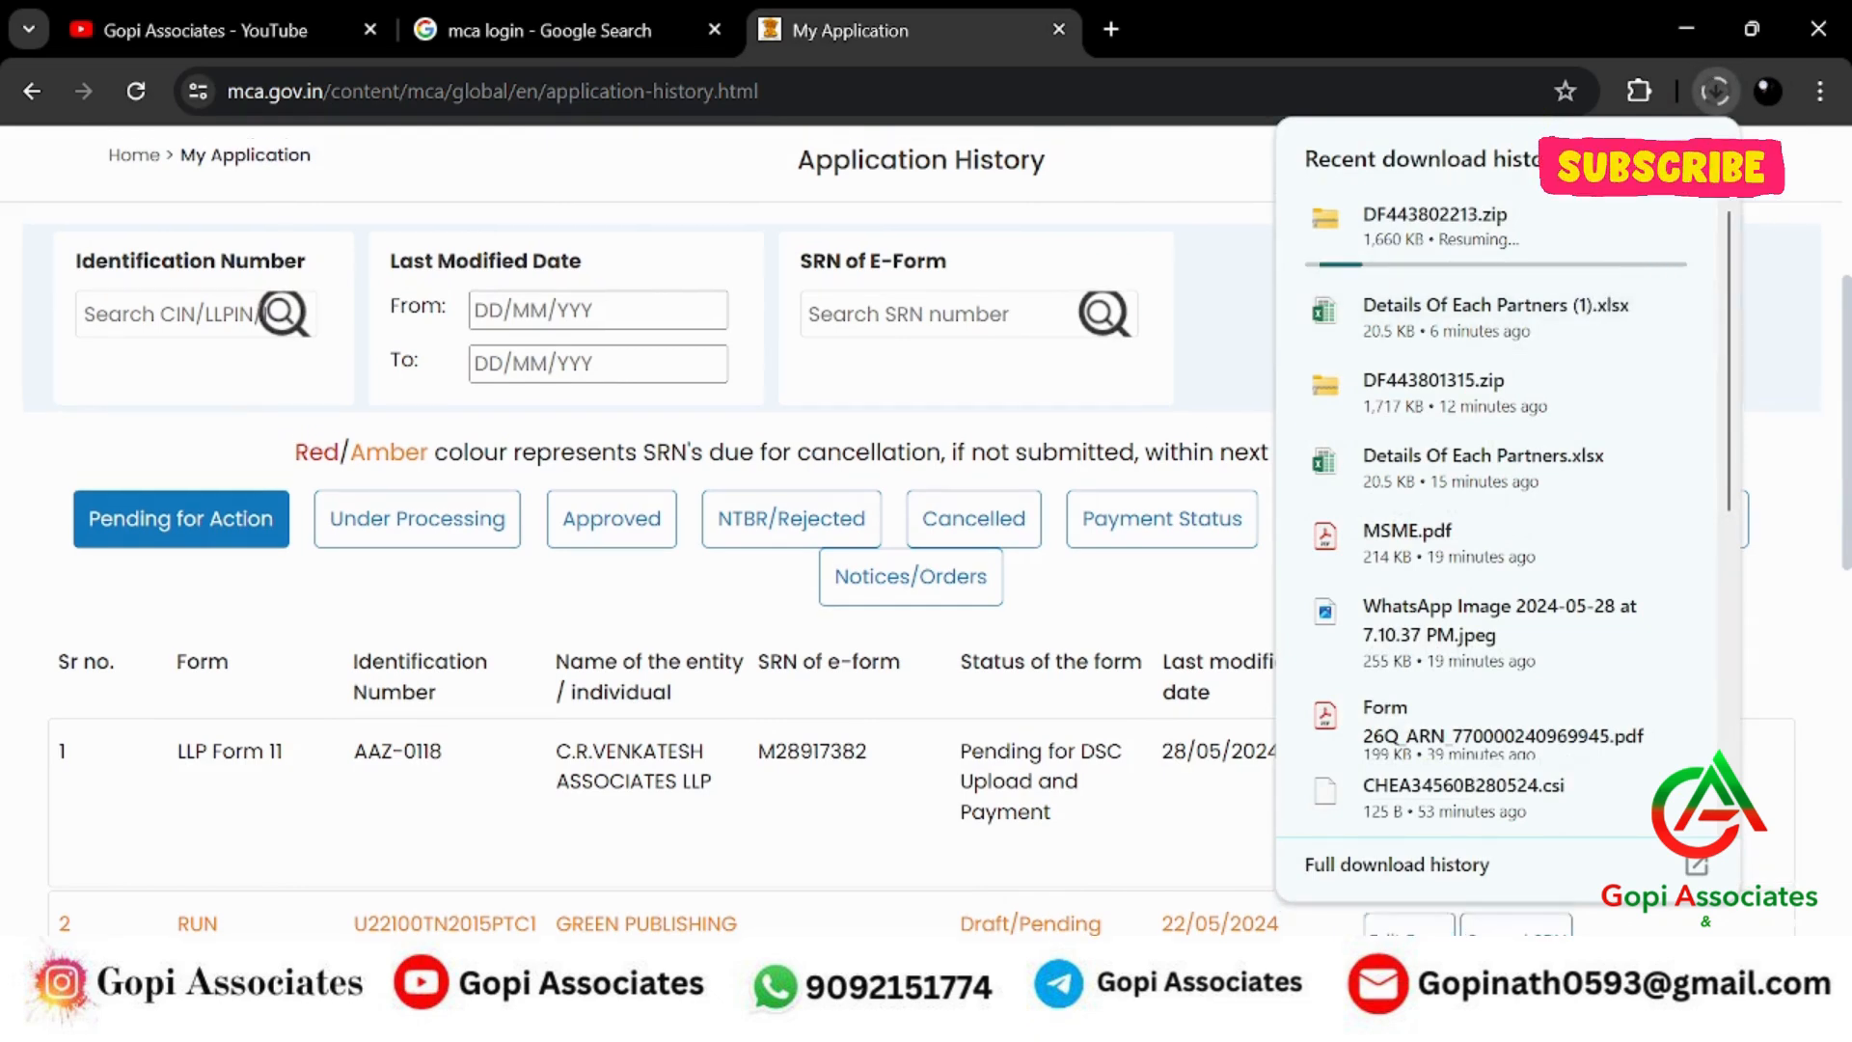
scroll(637, 531, up, 2)
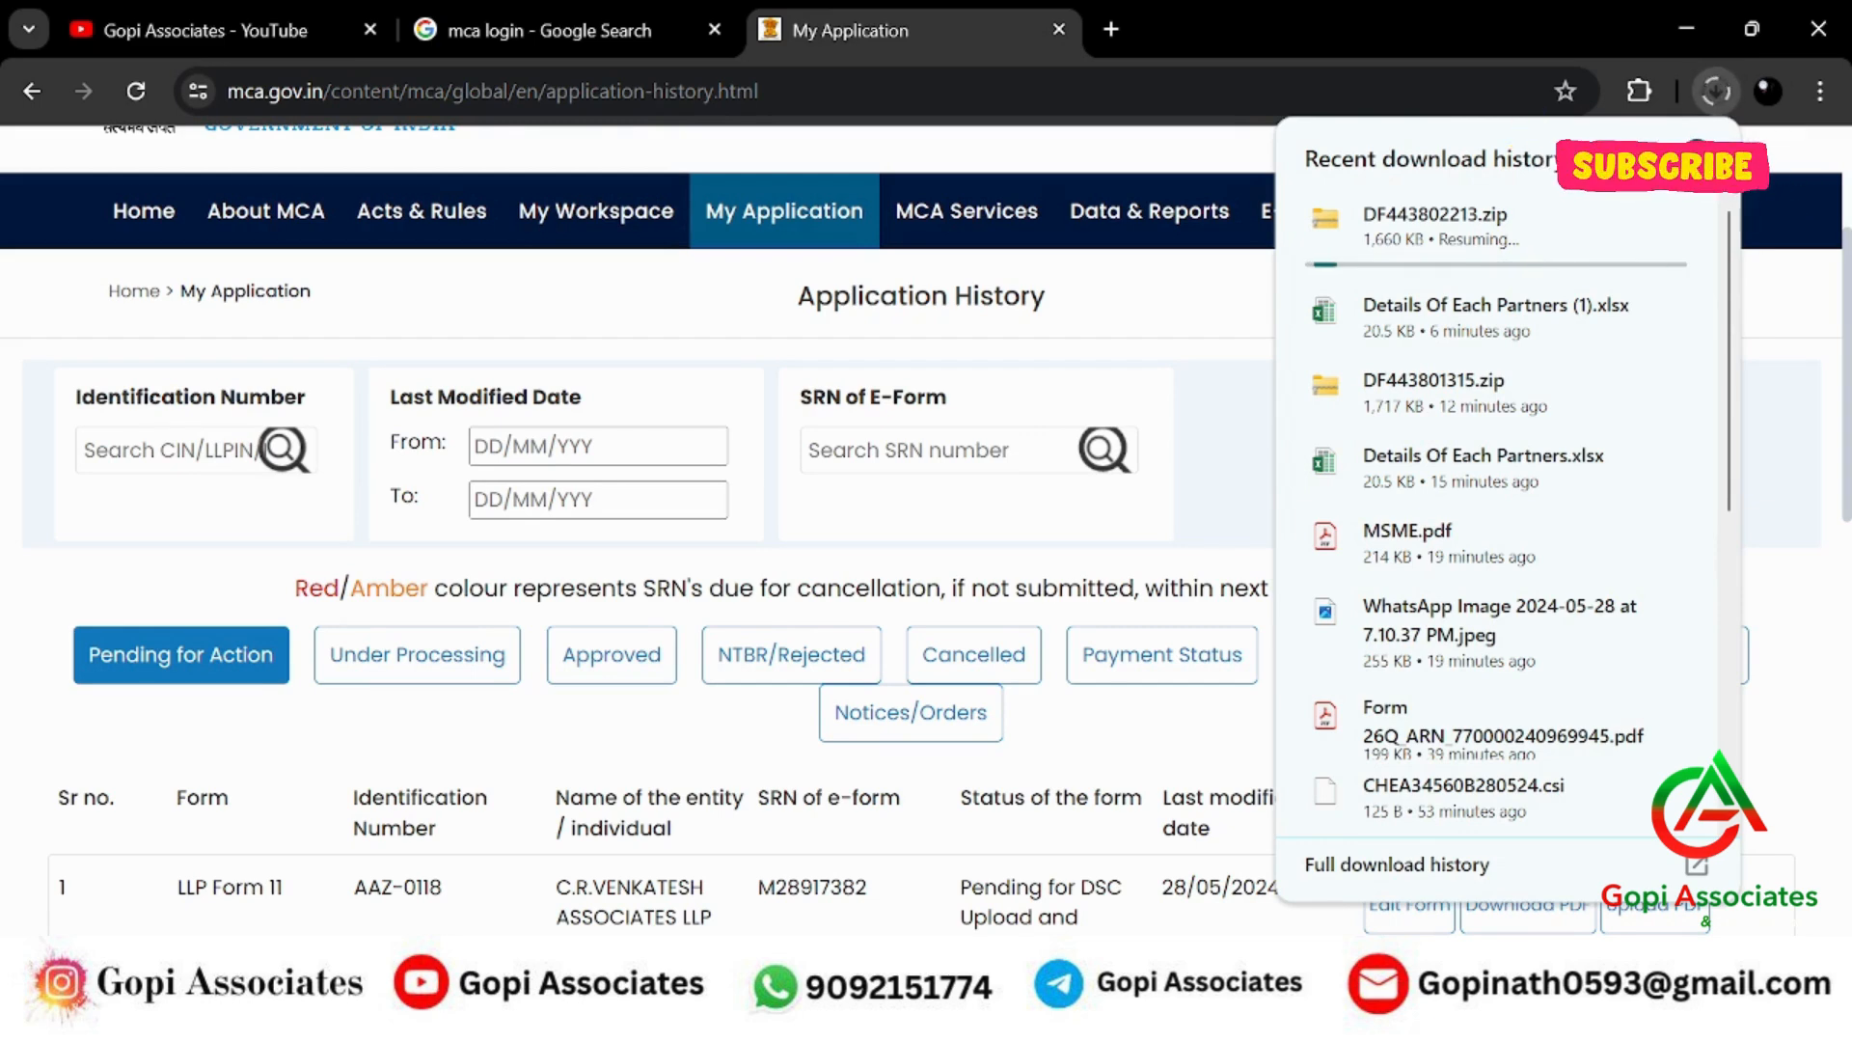
key(alt+Tab)
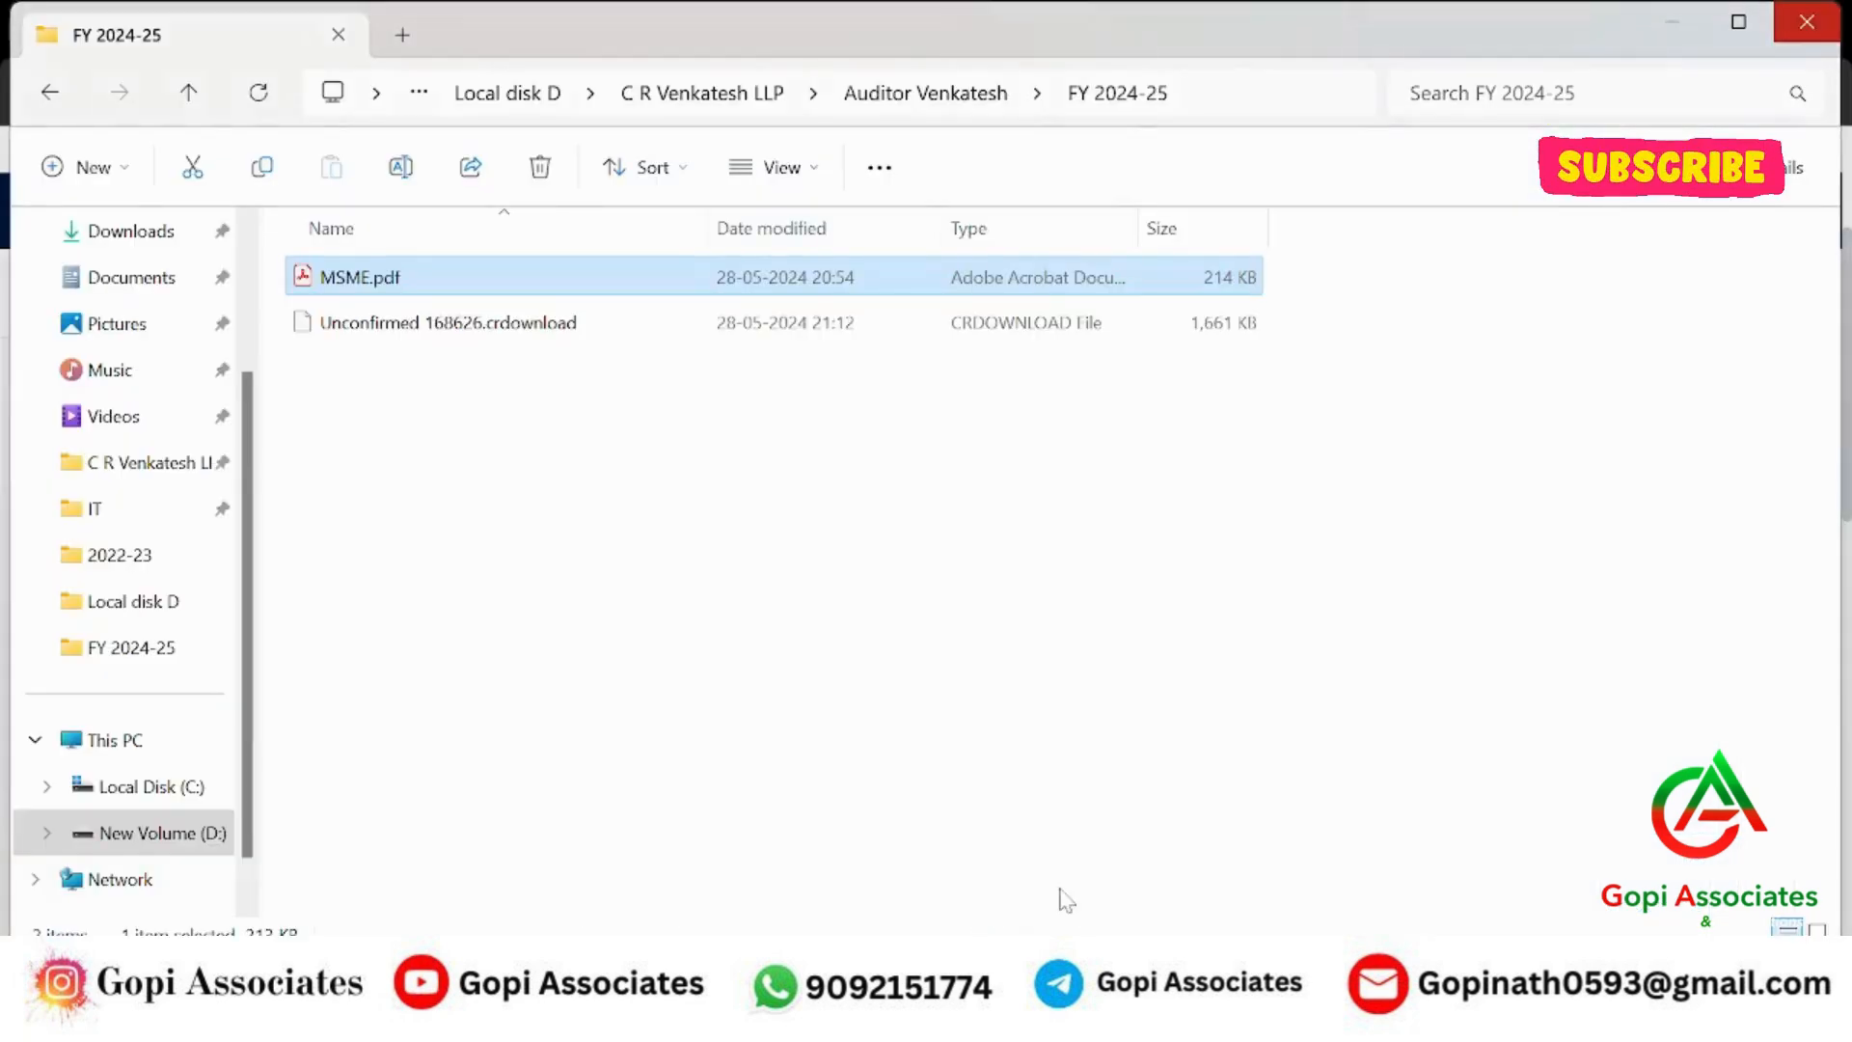
right_click(619, 434)
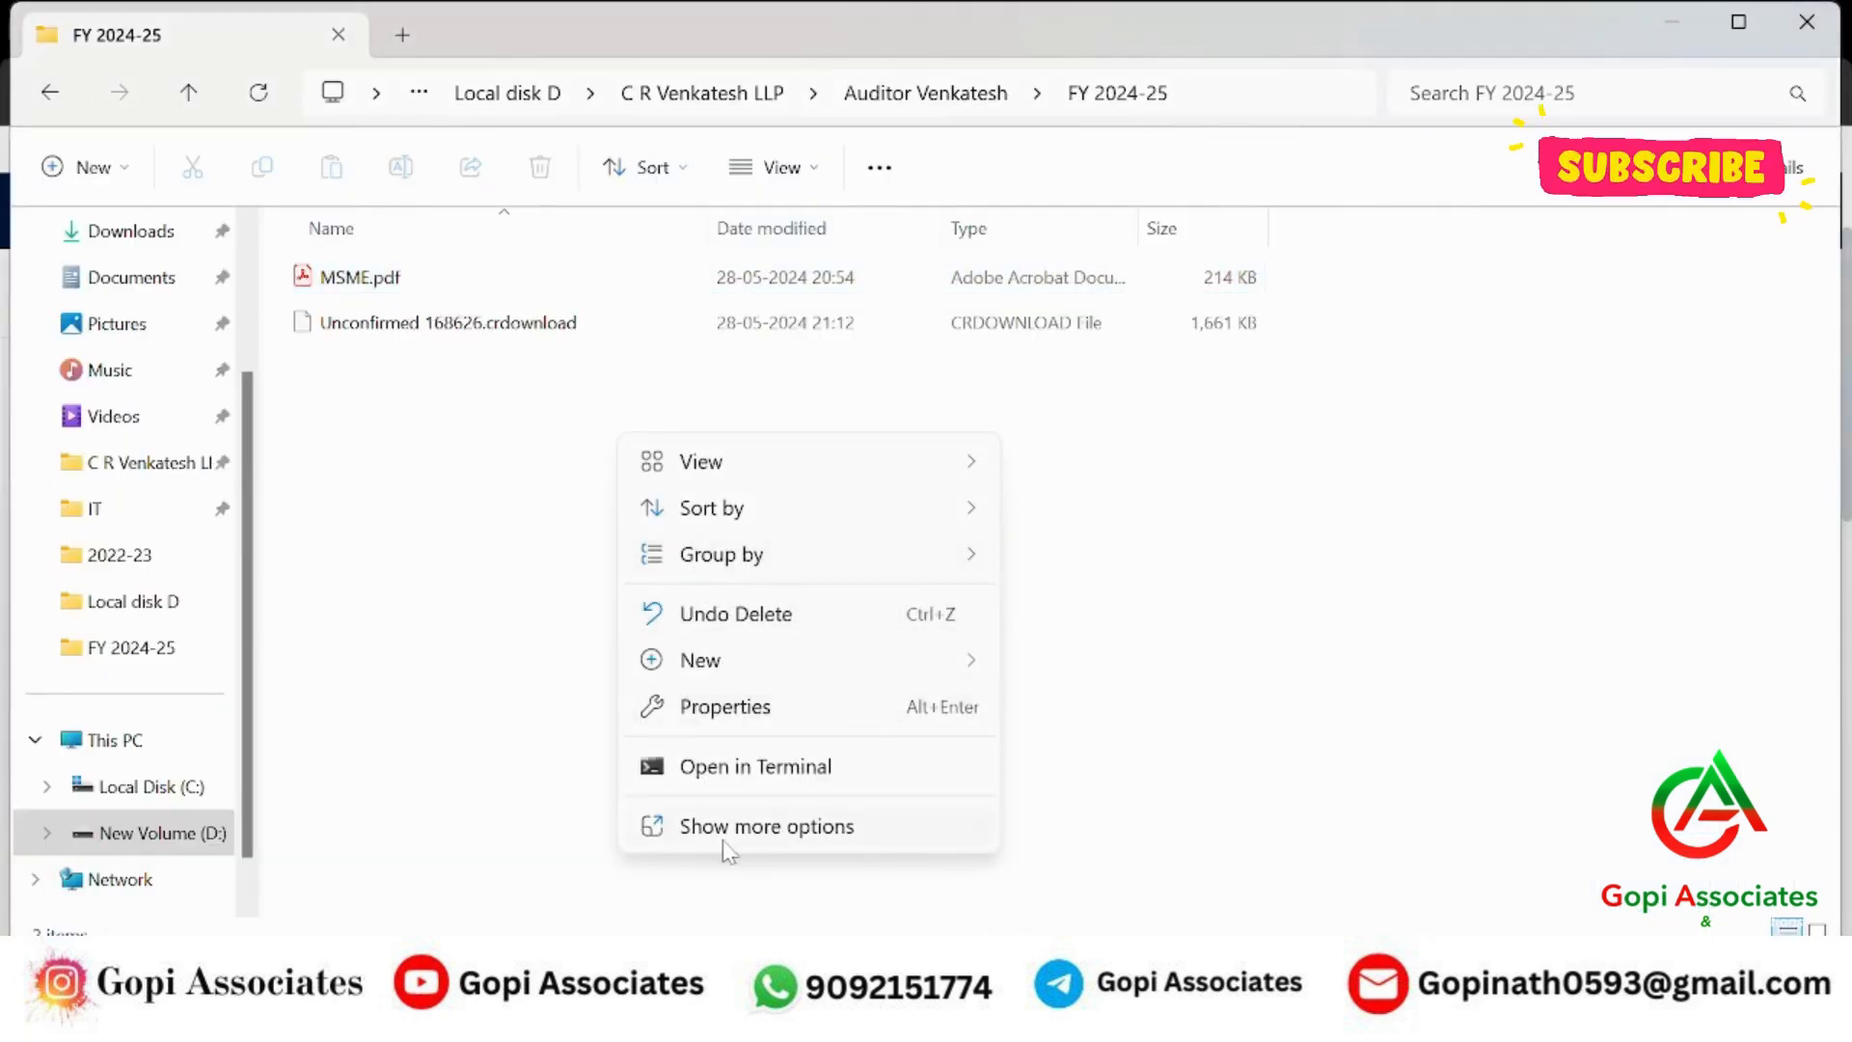
click(726, 832)
click(733, 542)
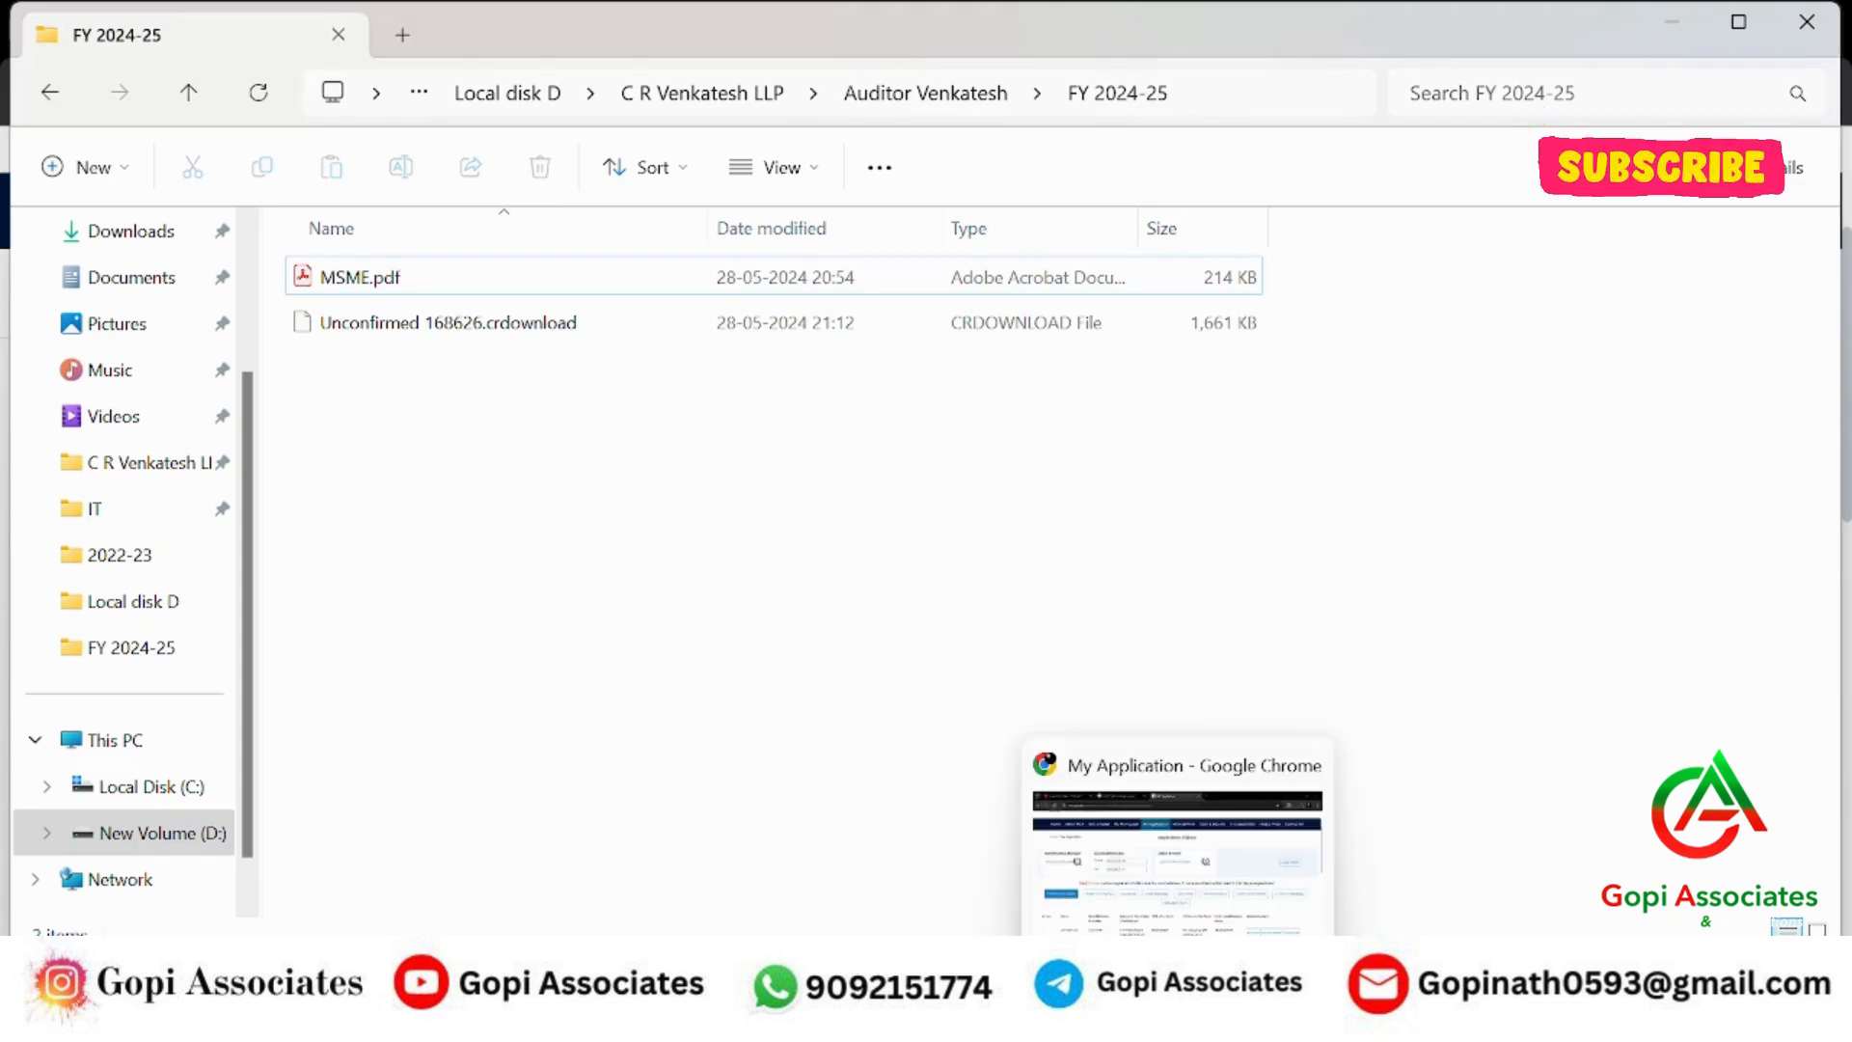
click(1260, 859)
click(1720, 89)
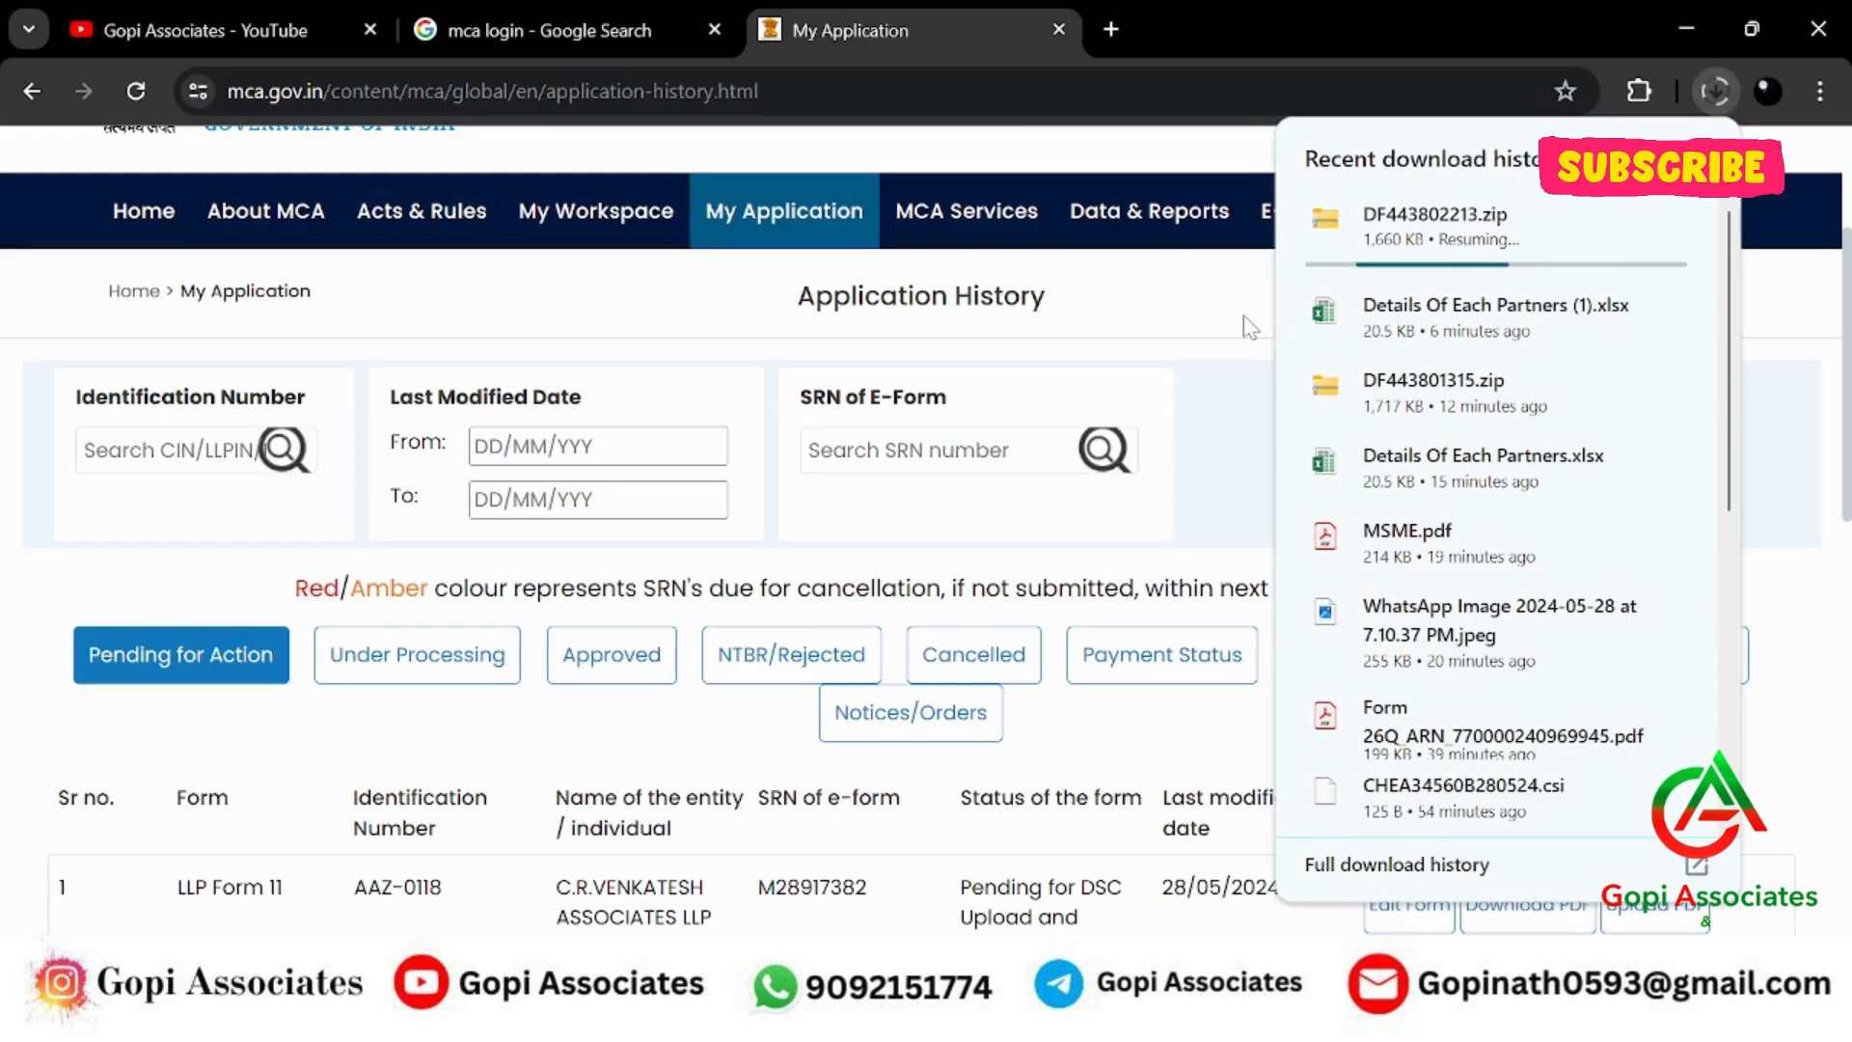
Check the zip download's progress, then start uploading the signed Form 11 PDF.
click(1716, 90)
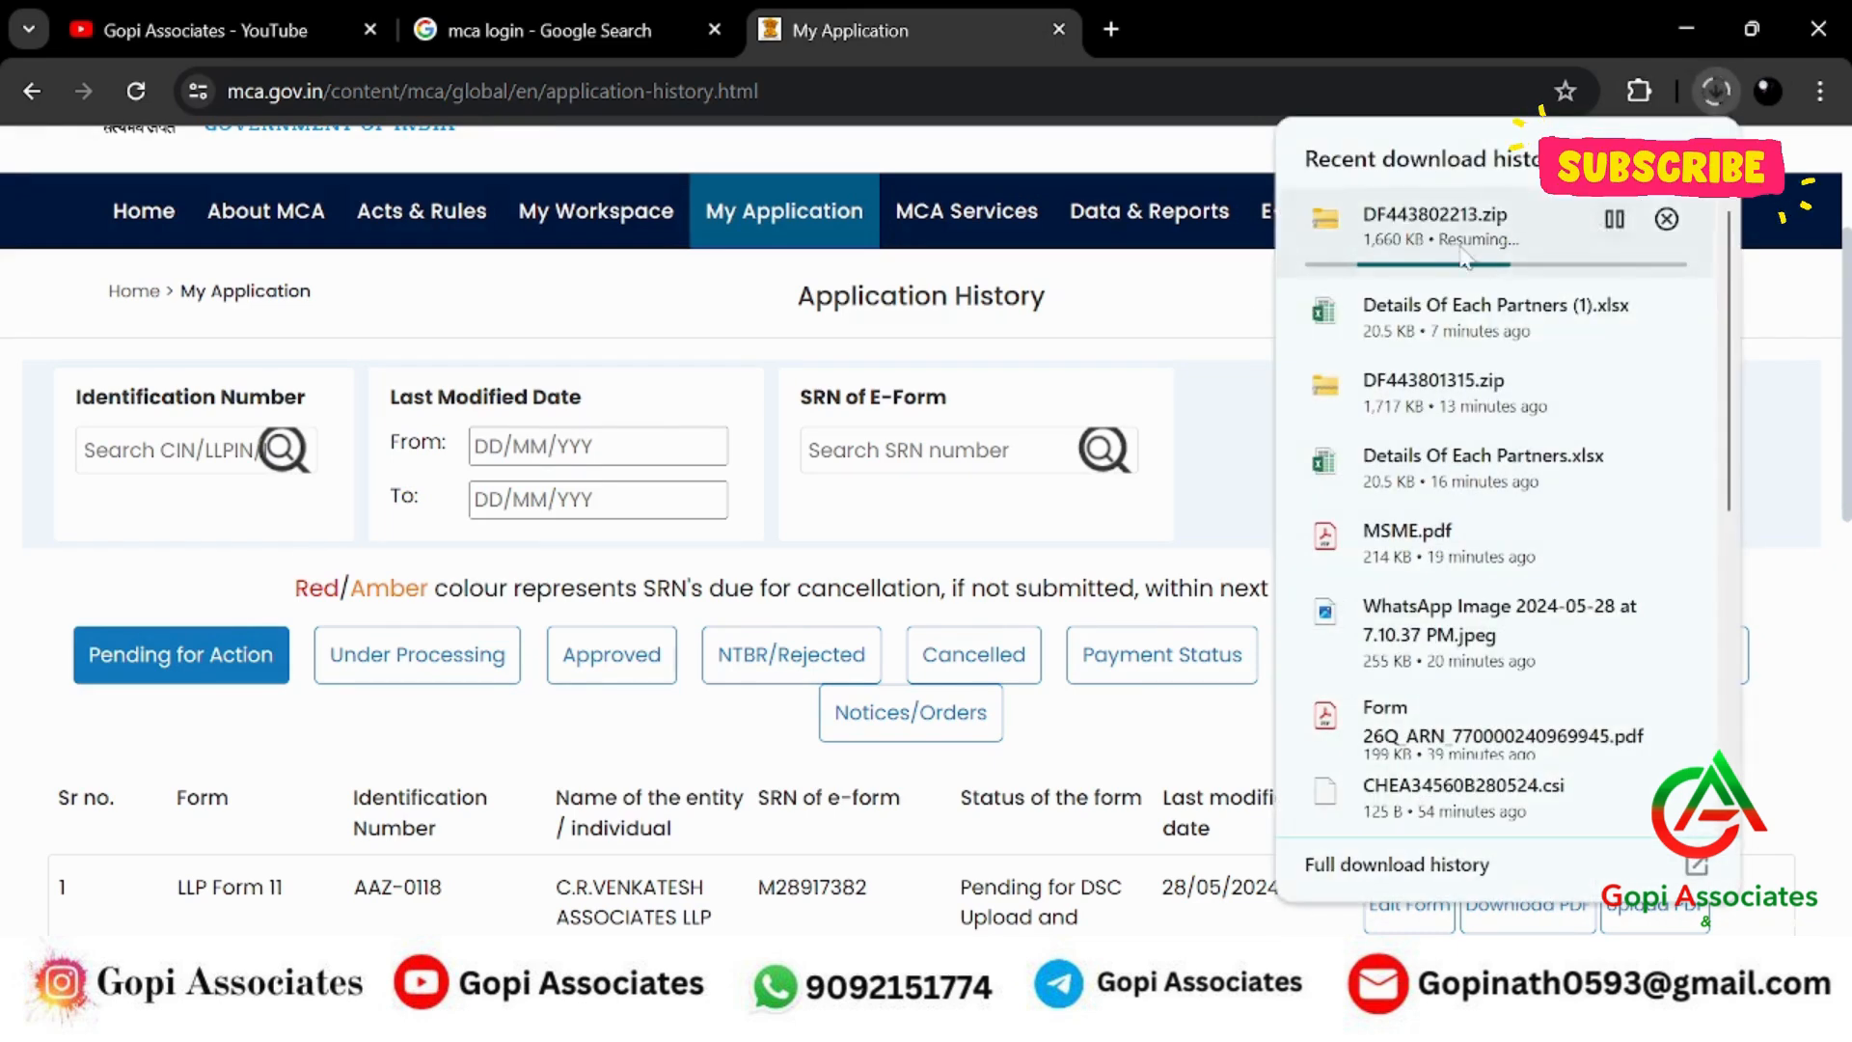
click(1232, 310)
scroll(1616, 601, down, 5)
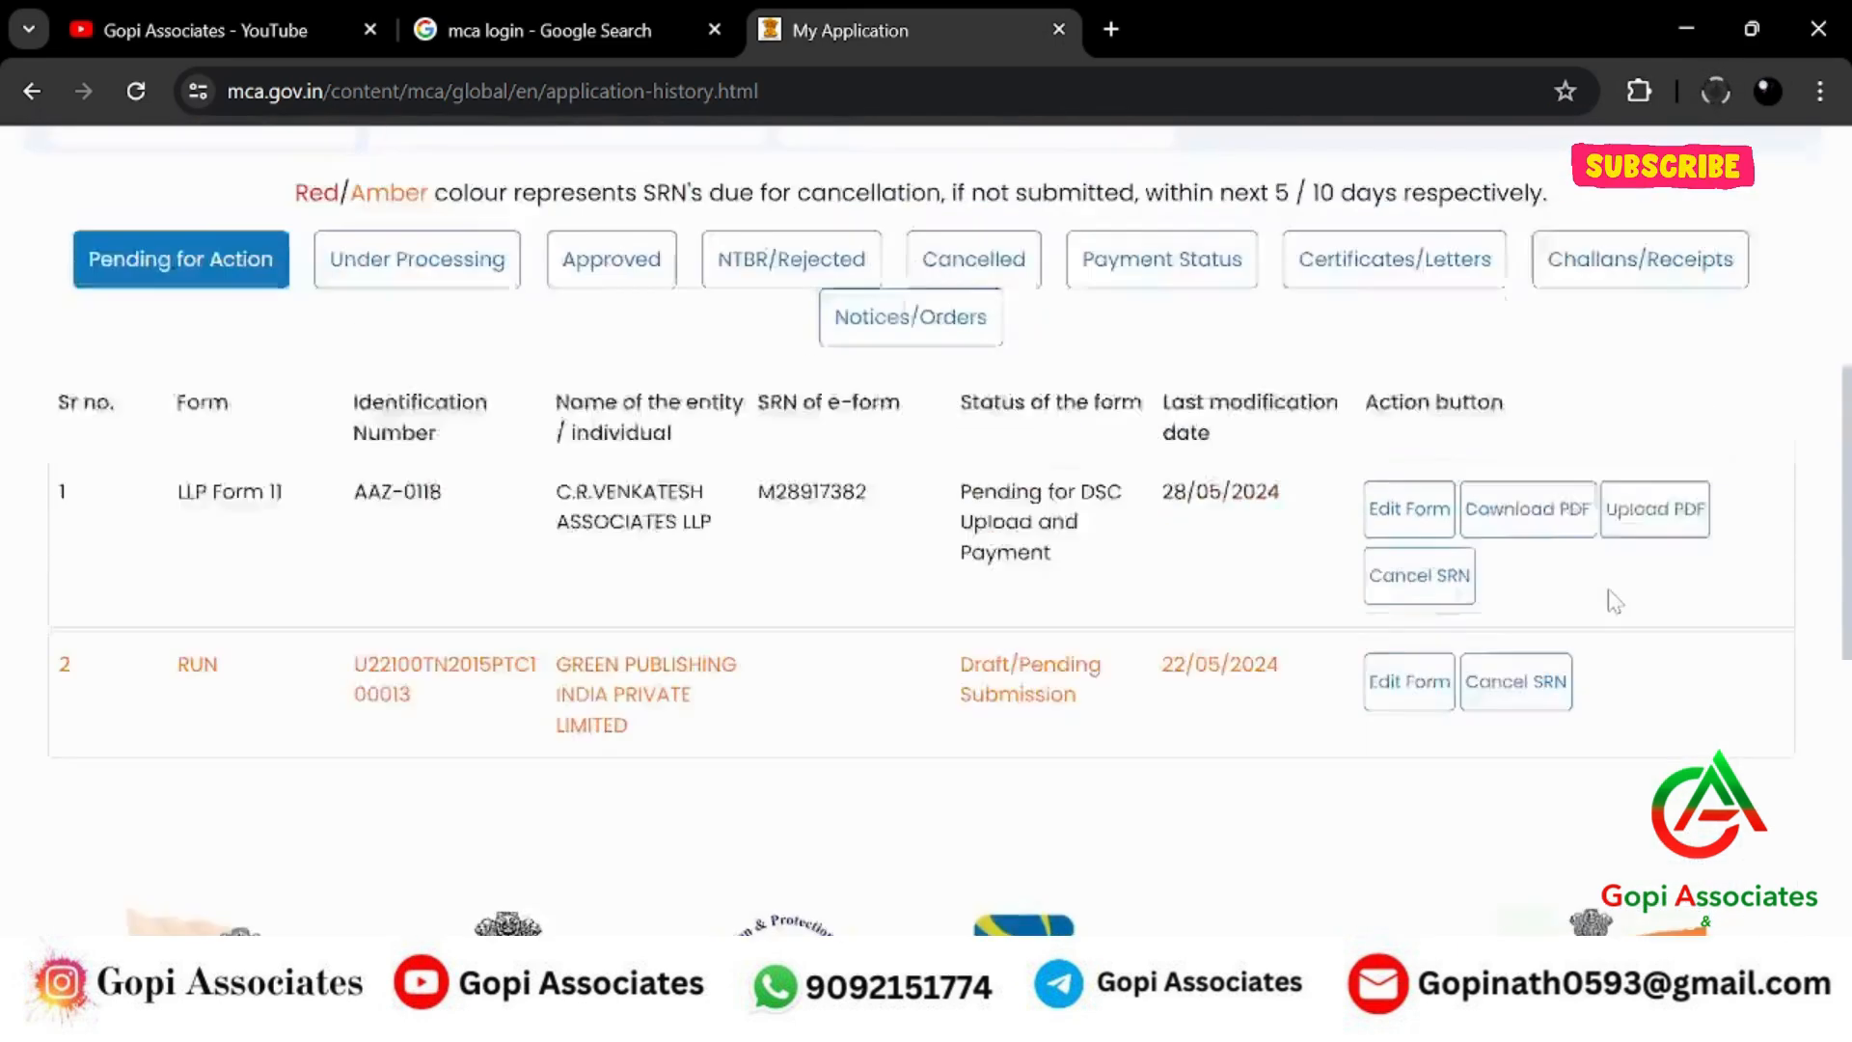
scroll(1616, 601, up, 1)
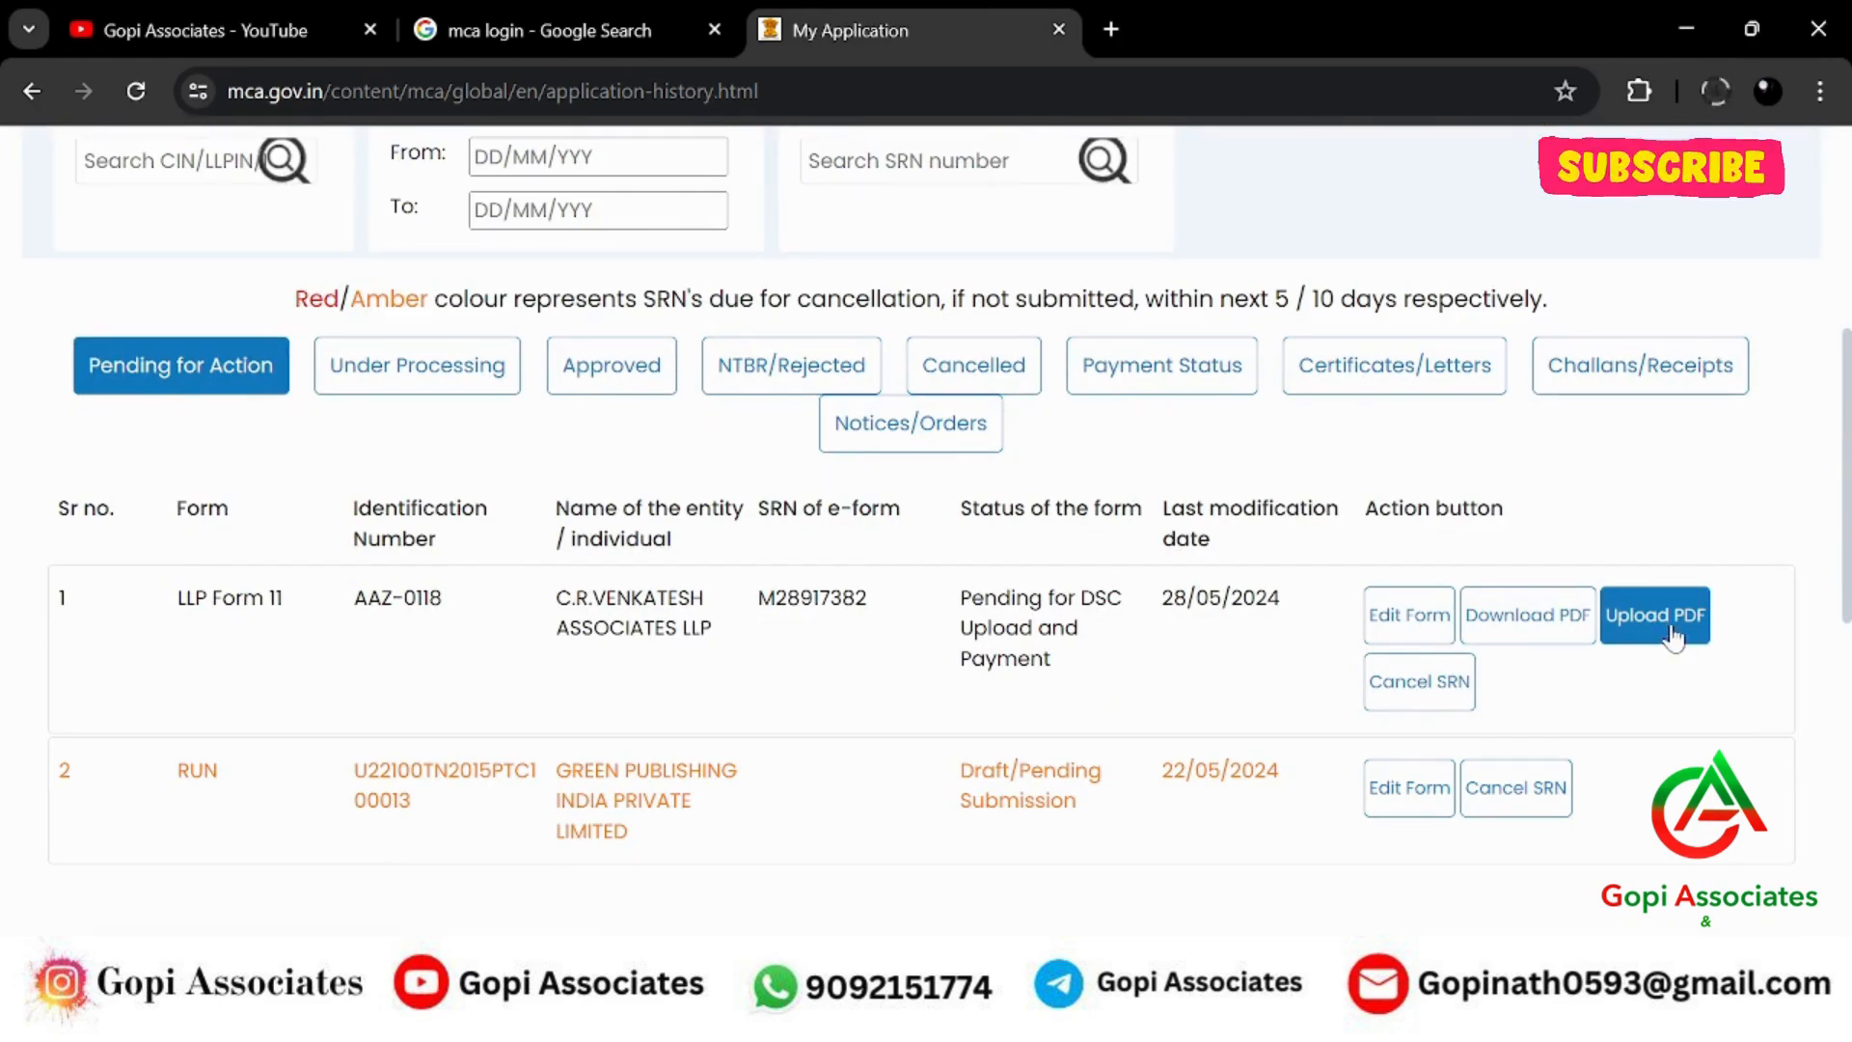
click(1674, 632)
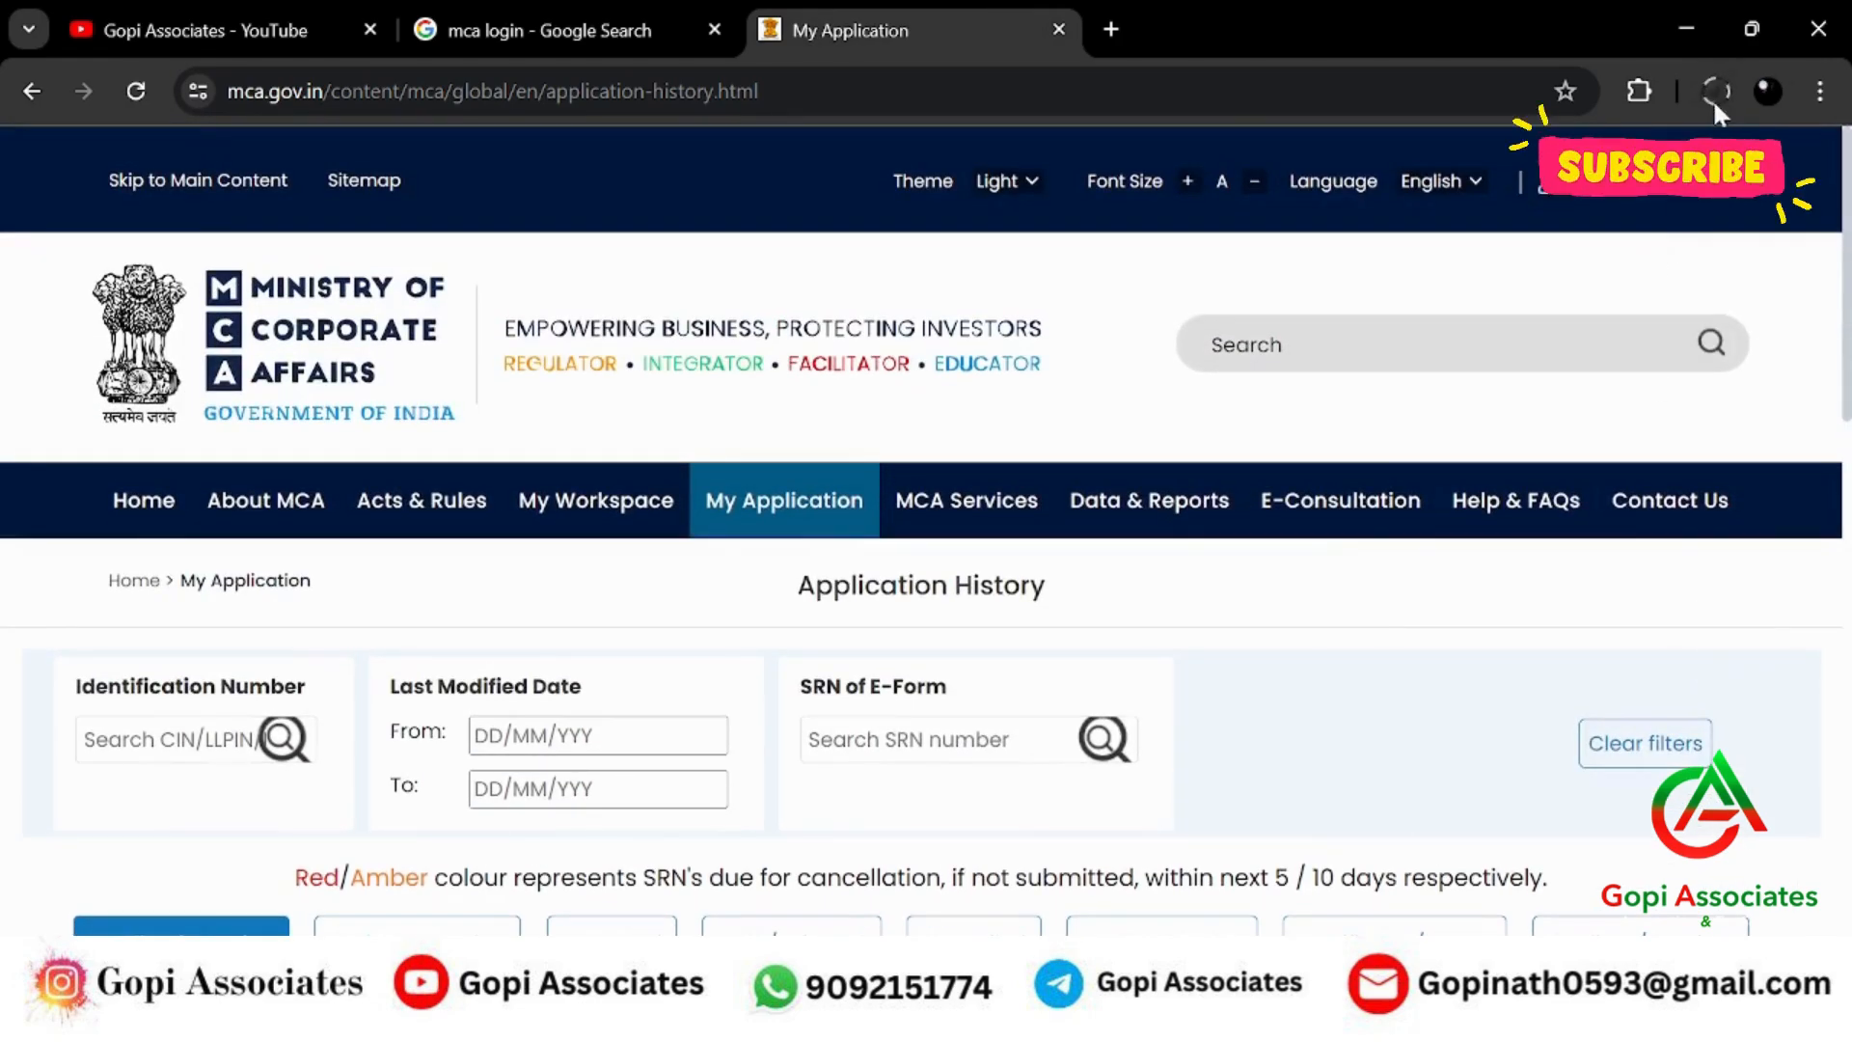
scroll(1688, 241, down, 3)
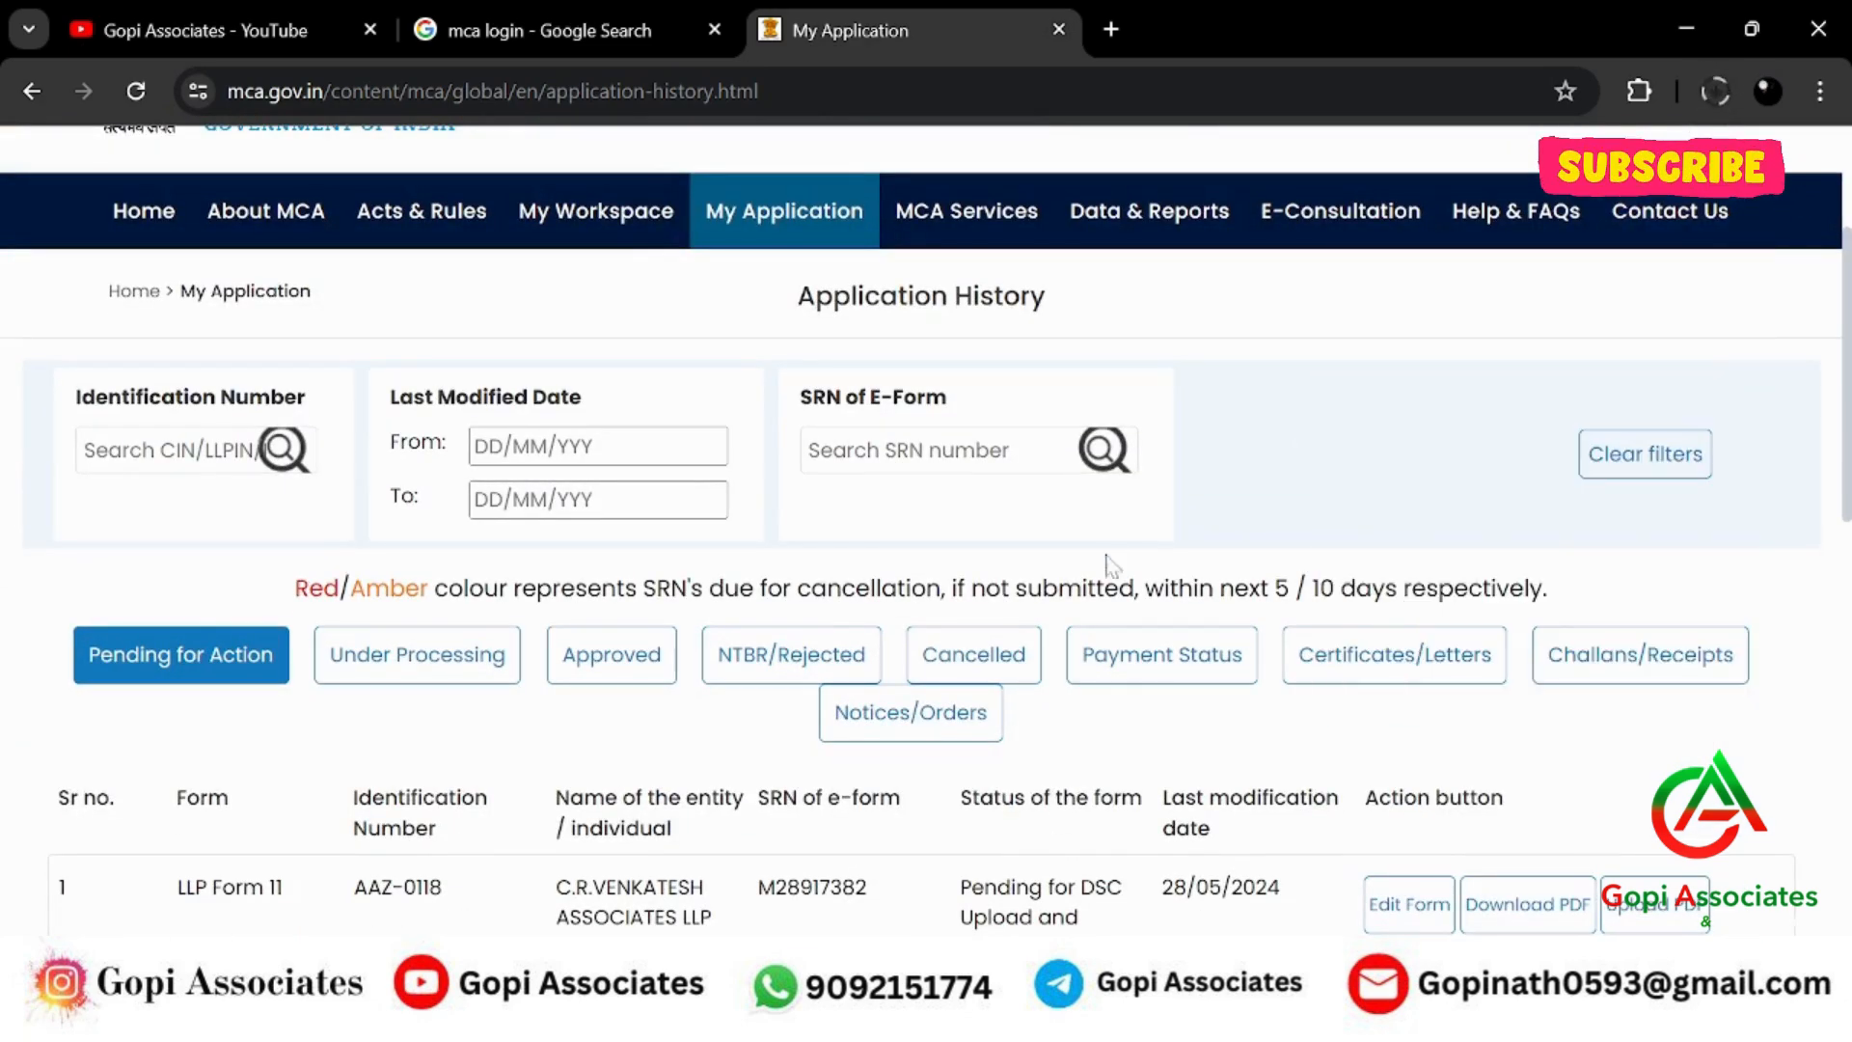
Resume the DF443802213.zip download and show its FY 2024-25 folder in File Explorer.
click(1713, 88)
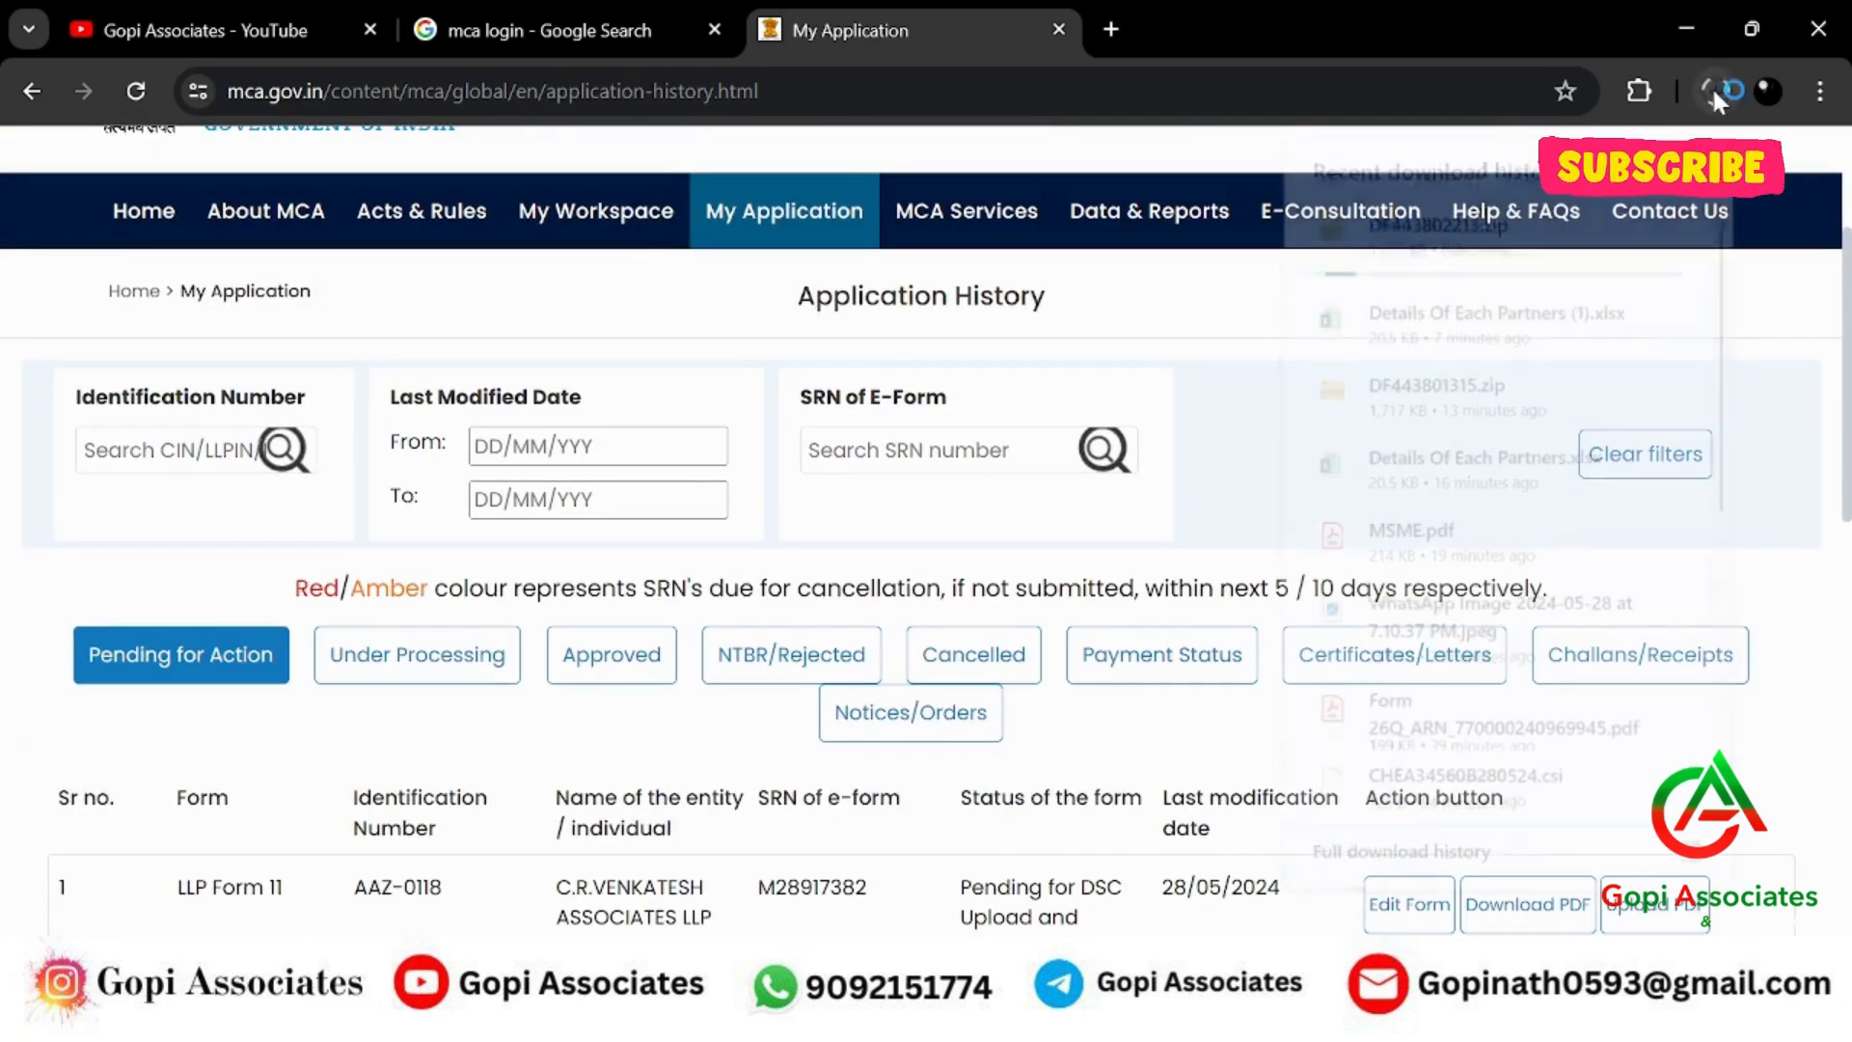
click(1614, 219)
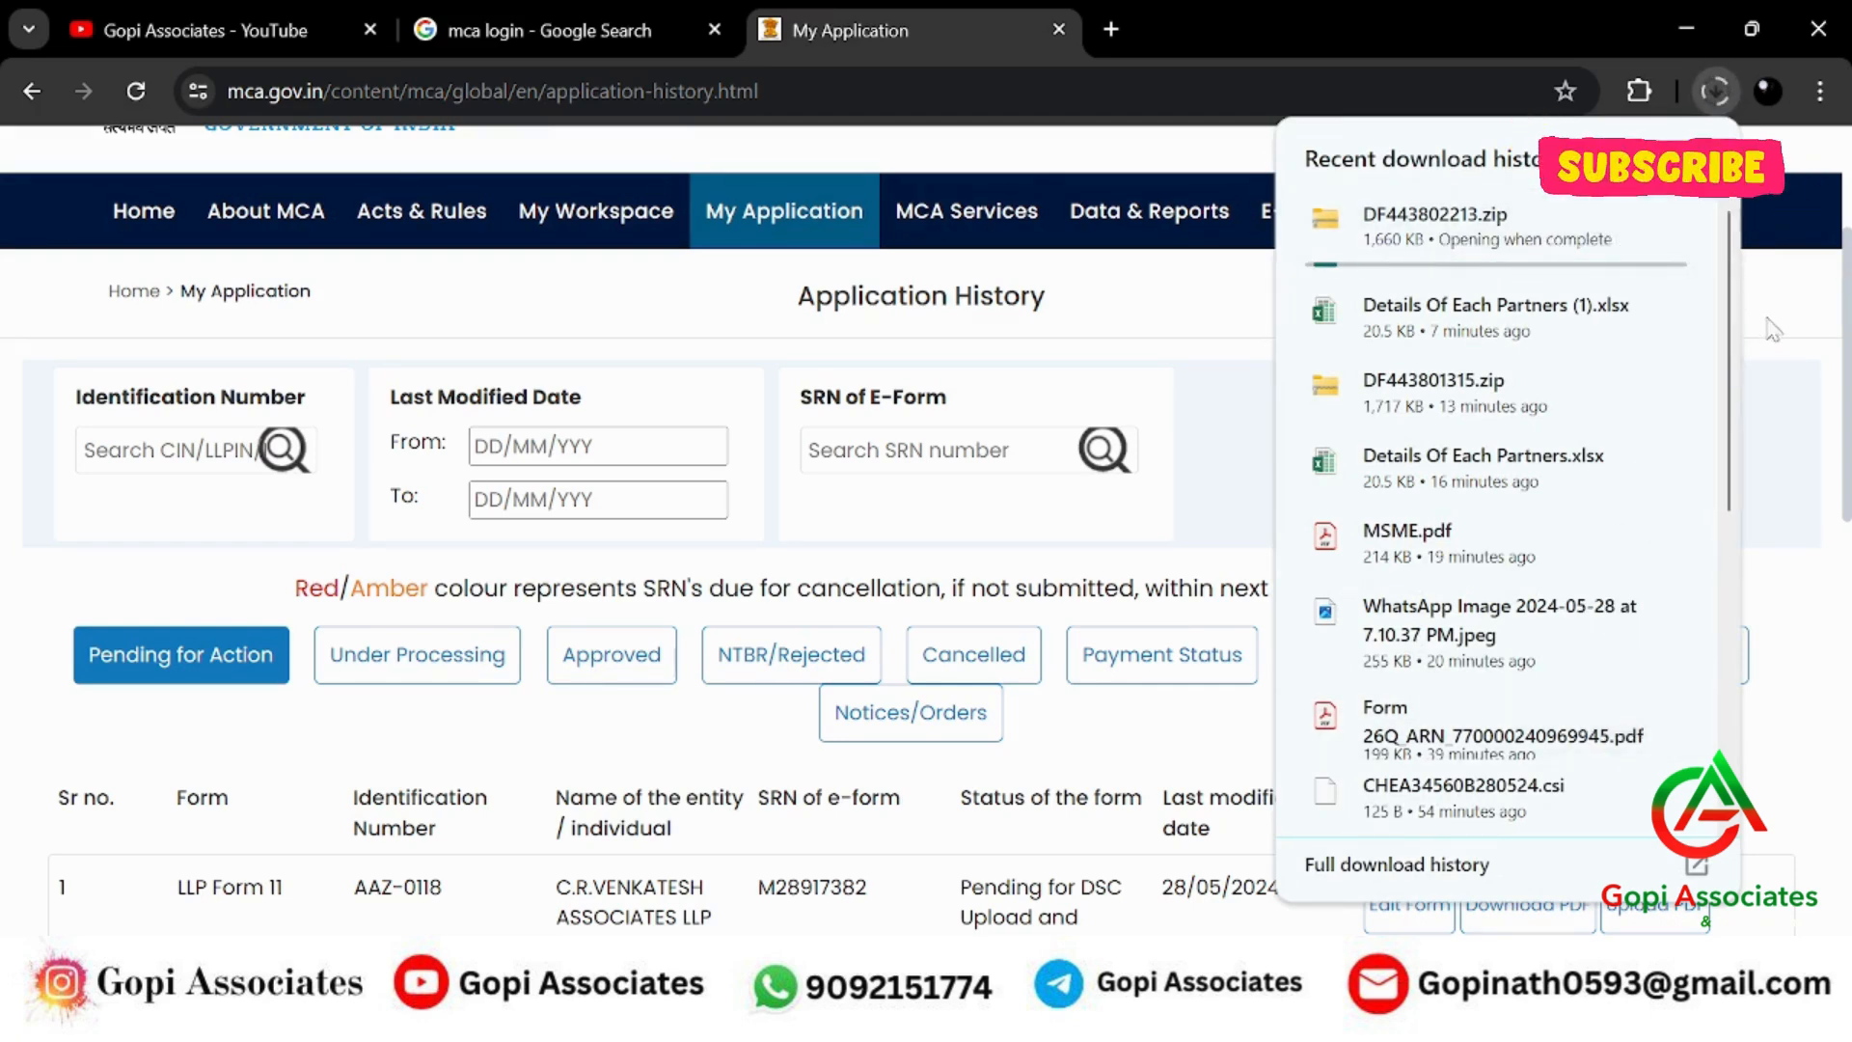
click(1254, 1023)
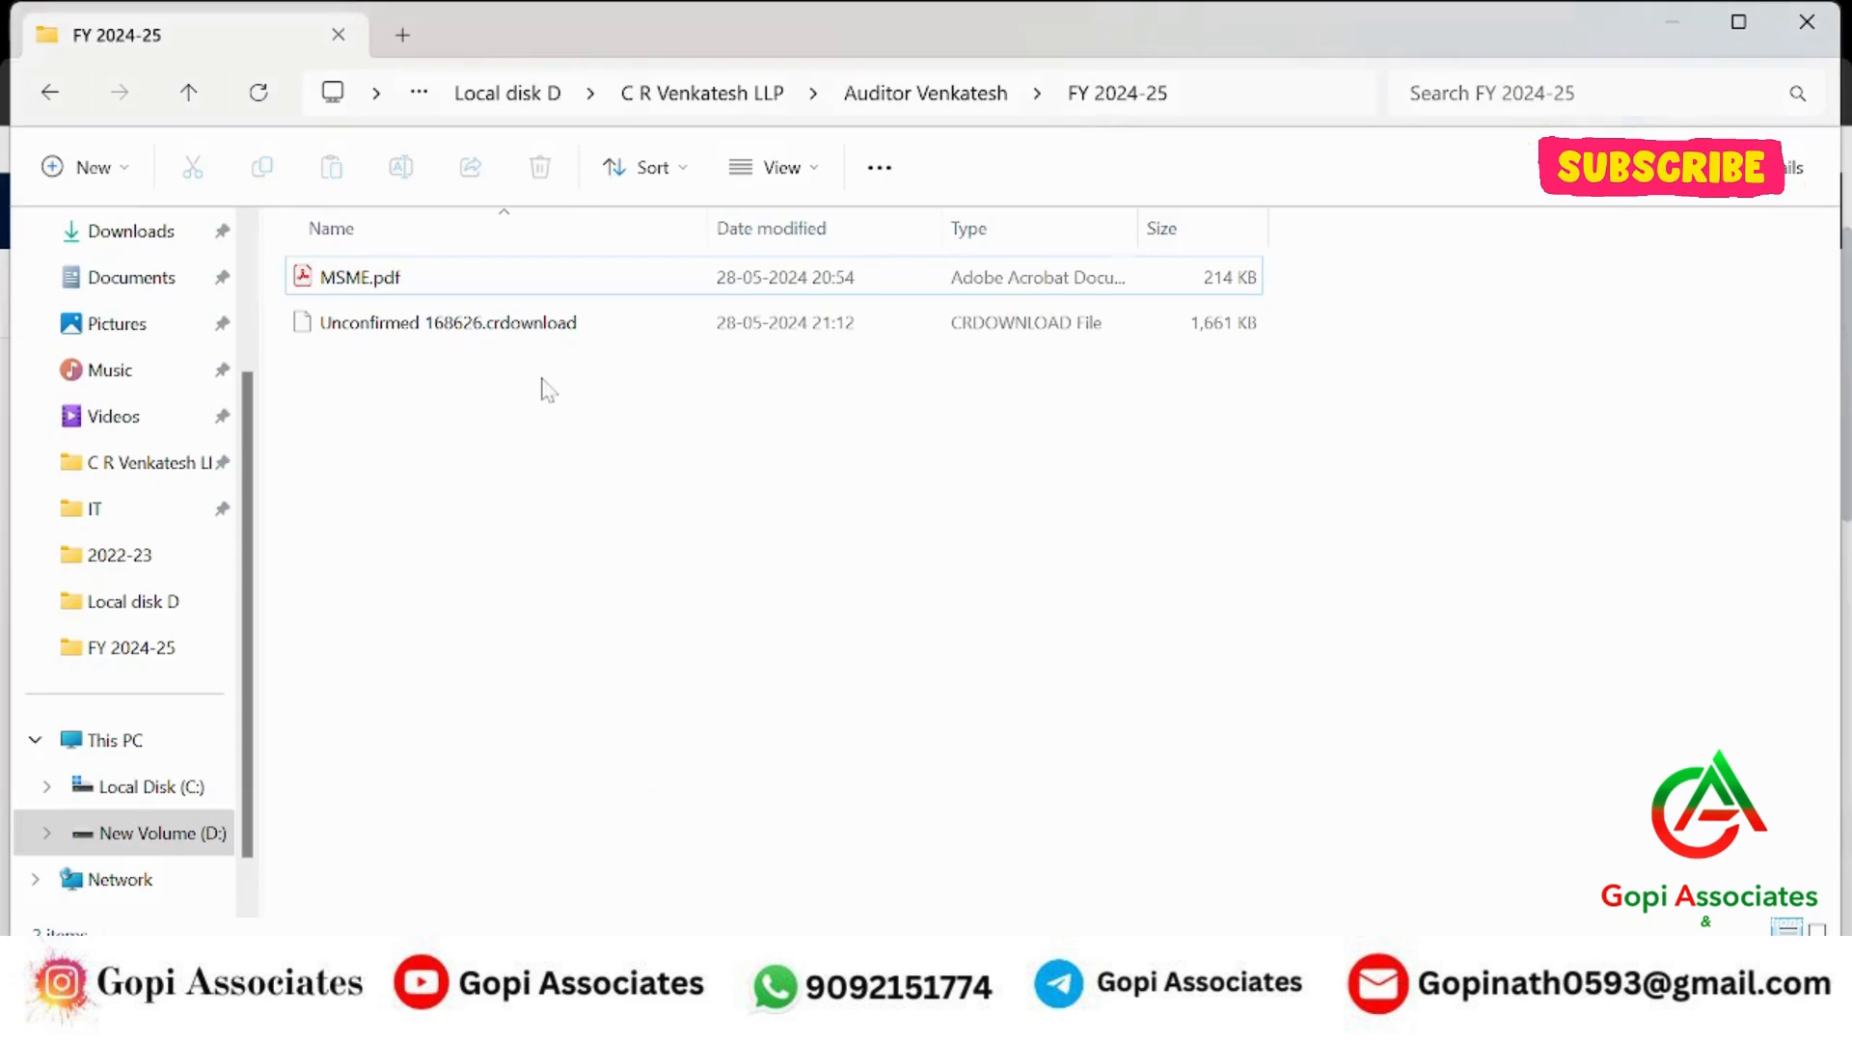
Extract DF443802213.zip here with WinRAR and open the extracted M28917382.pdf.
right_click(542, 388)
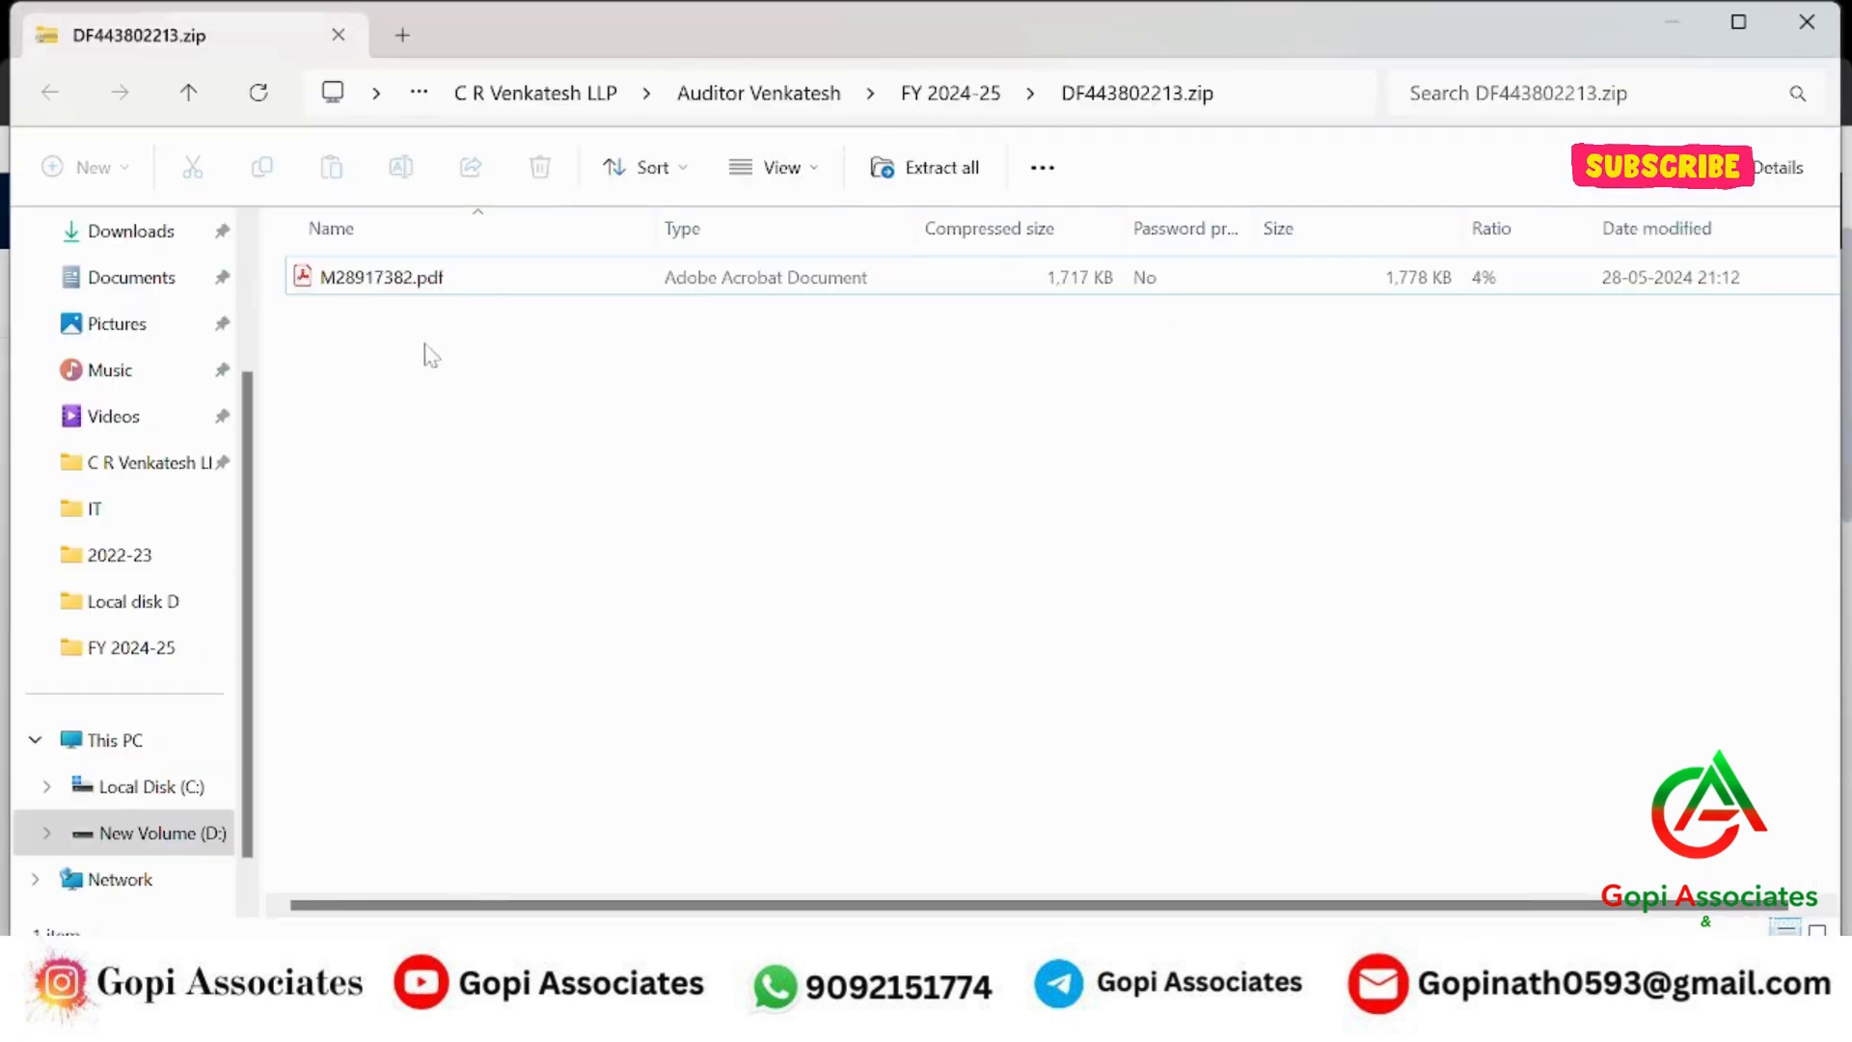
click(1807, 21)
click(388, 328)
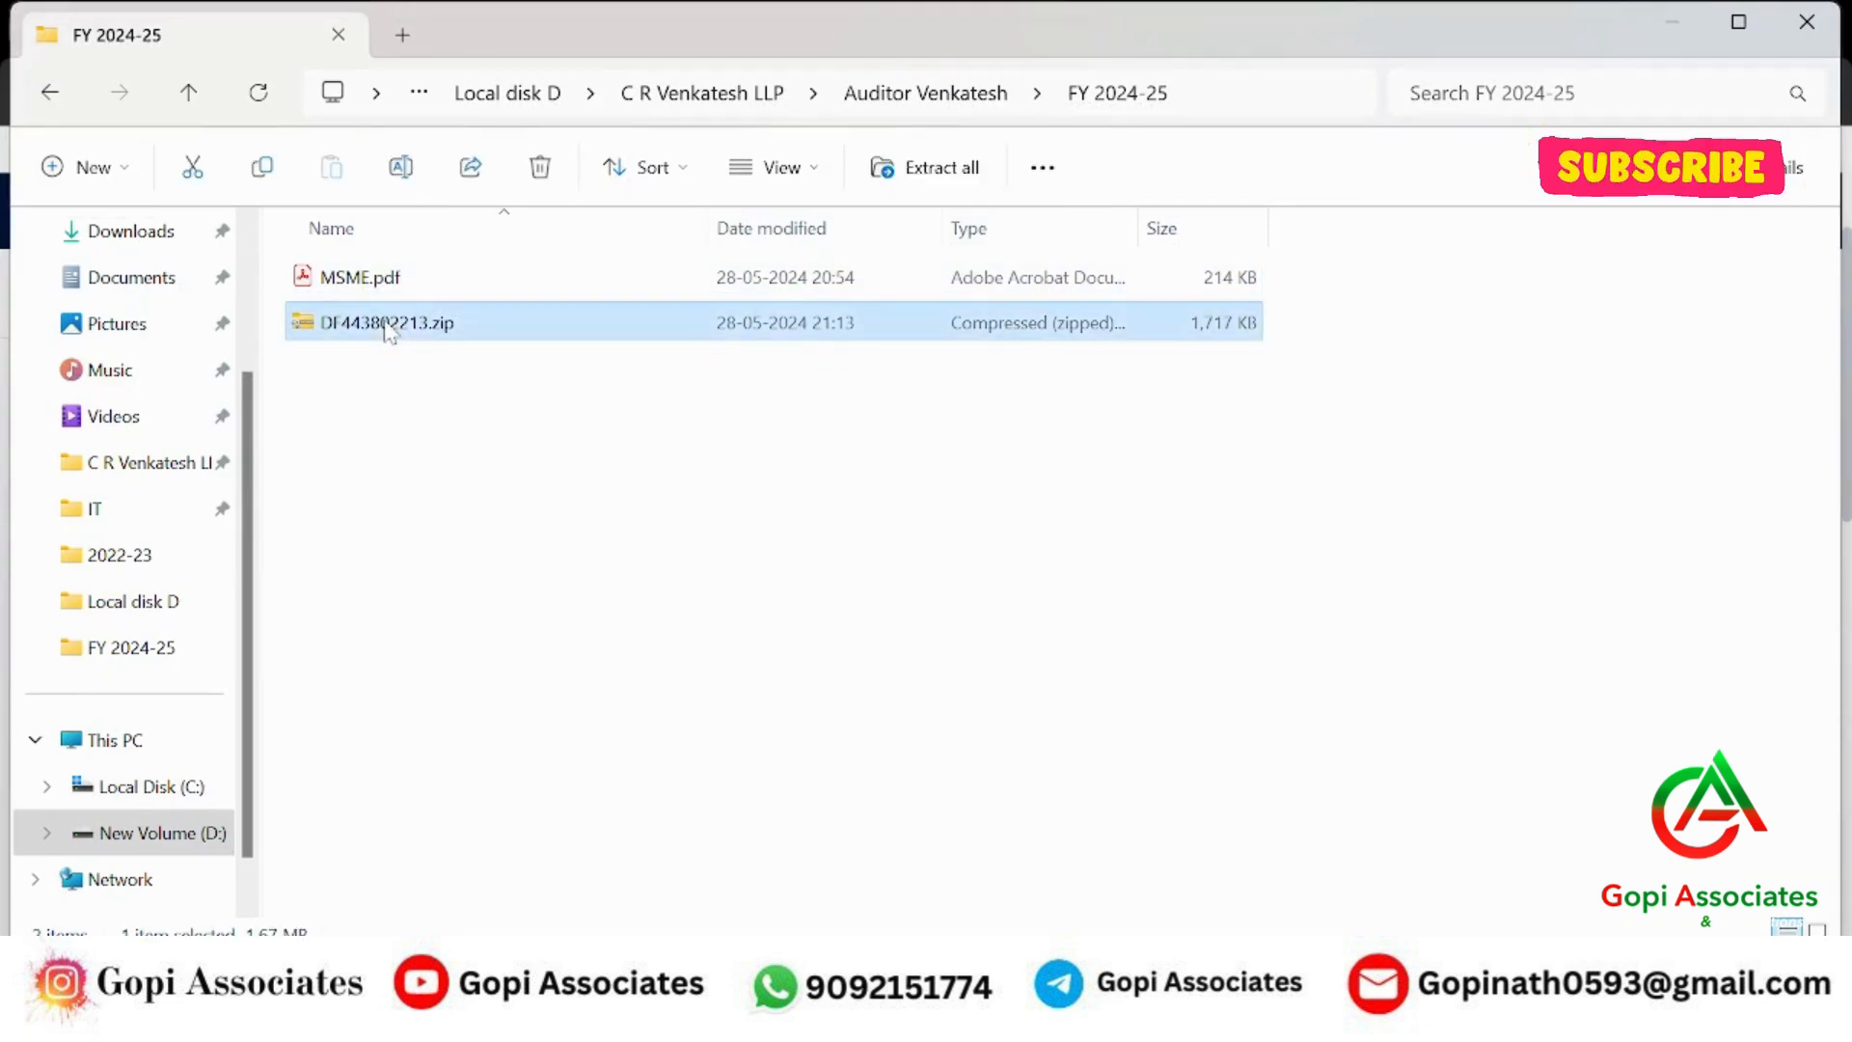
right_click(389, 328)
mouse_move(541, 711)
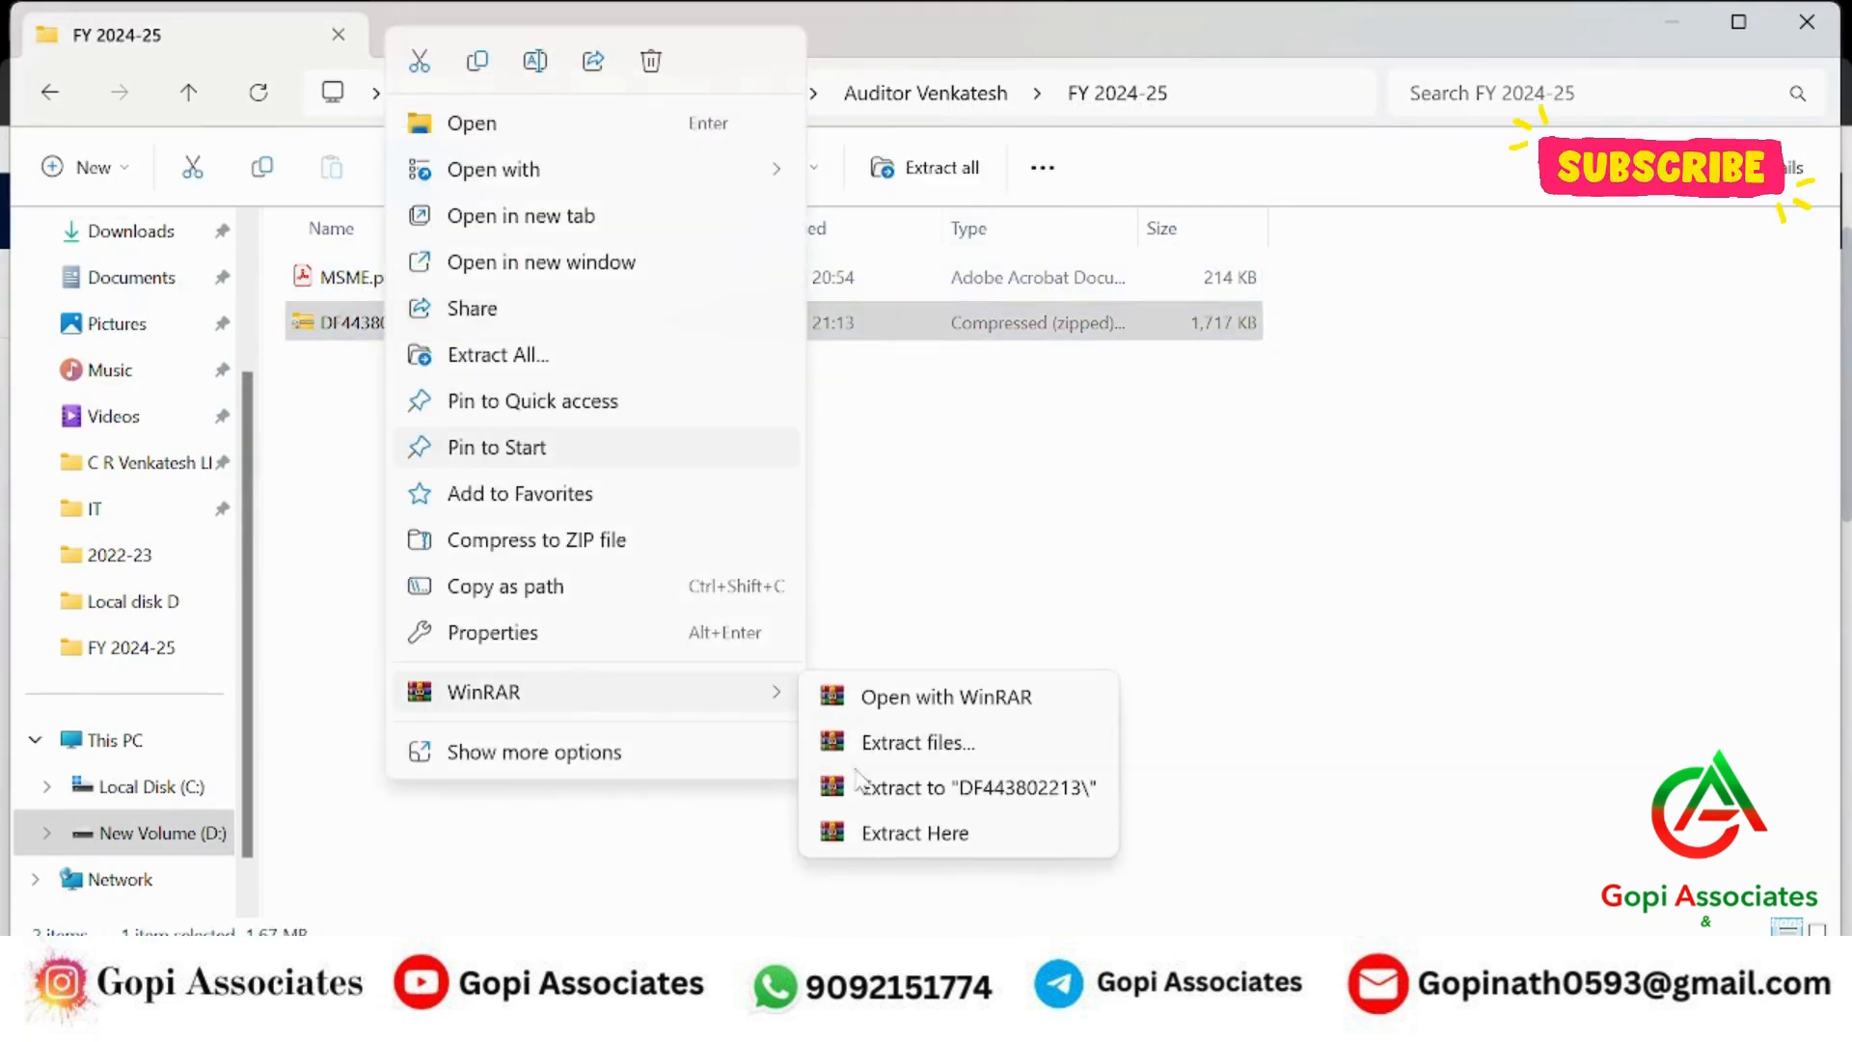
click(902, 834)
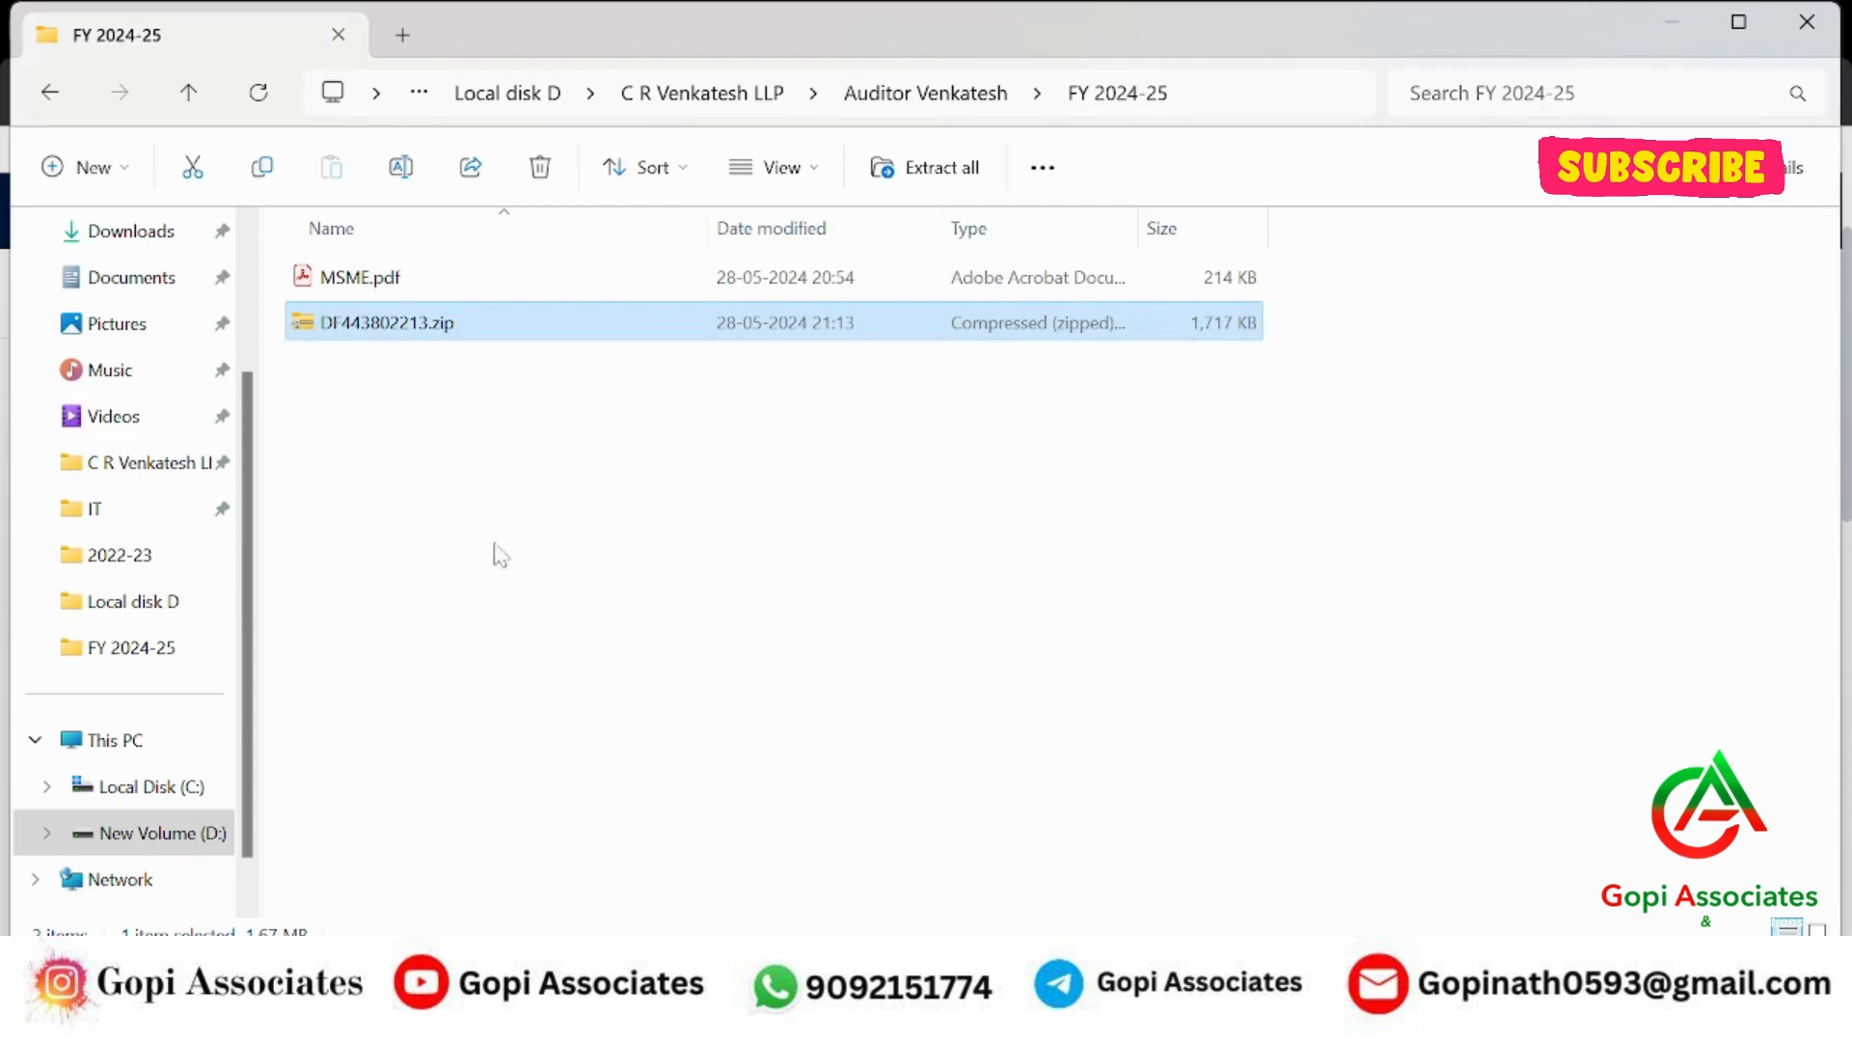
double_click(390, 367)
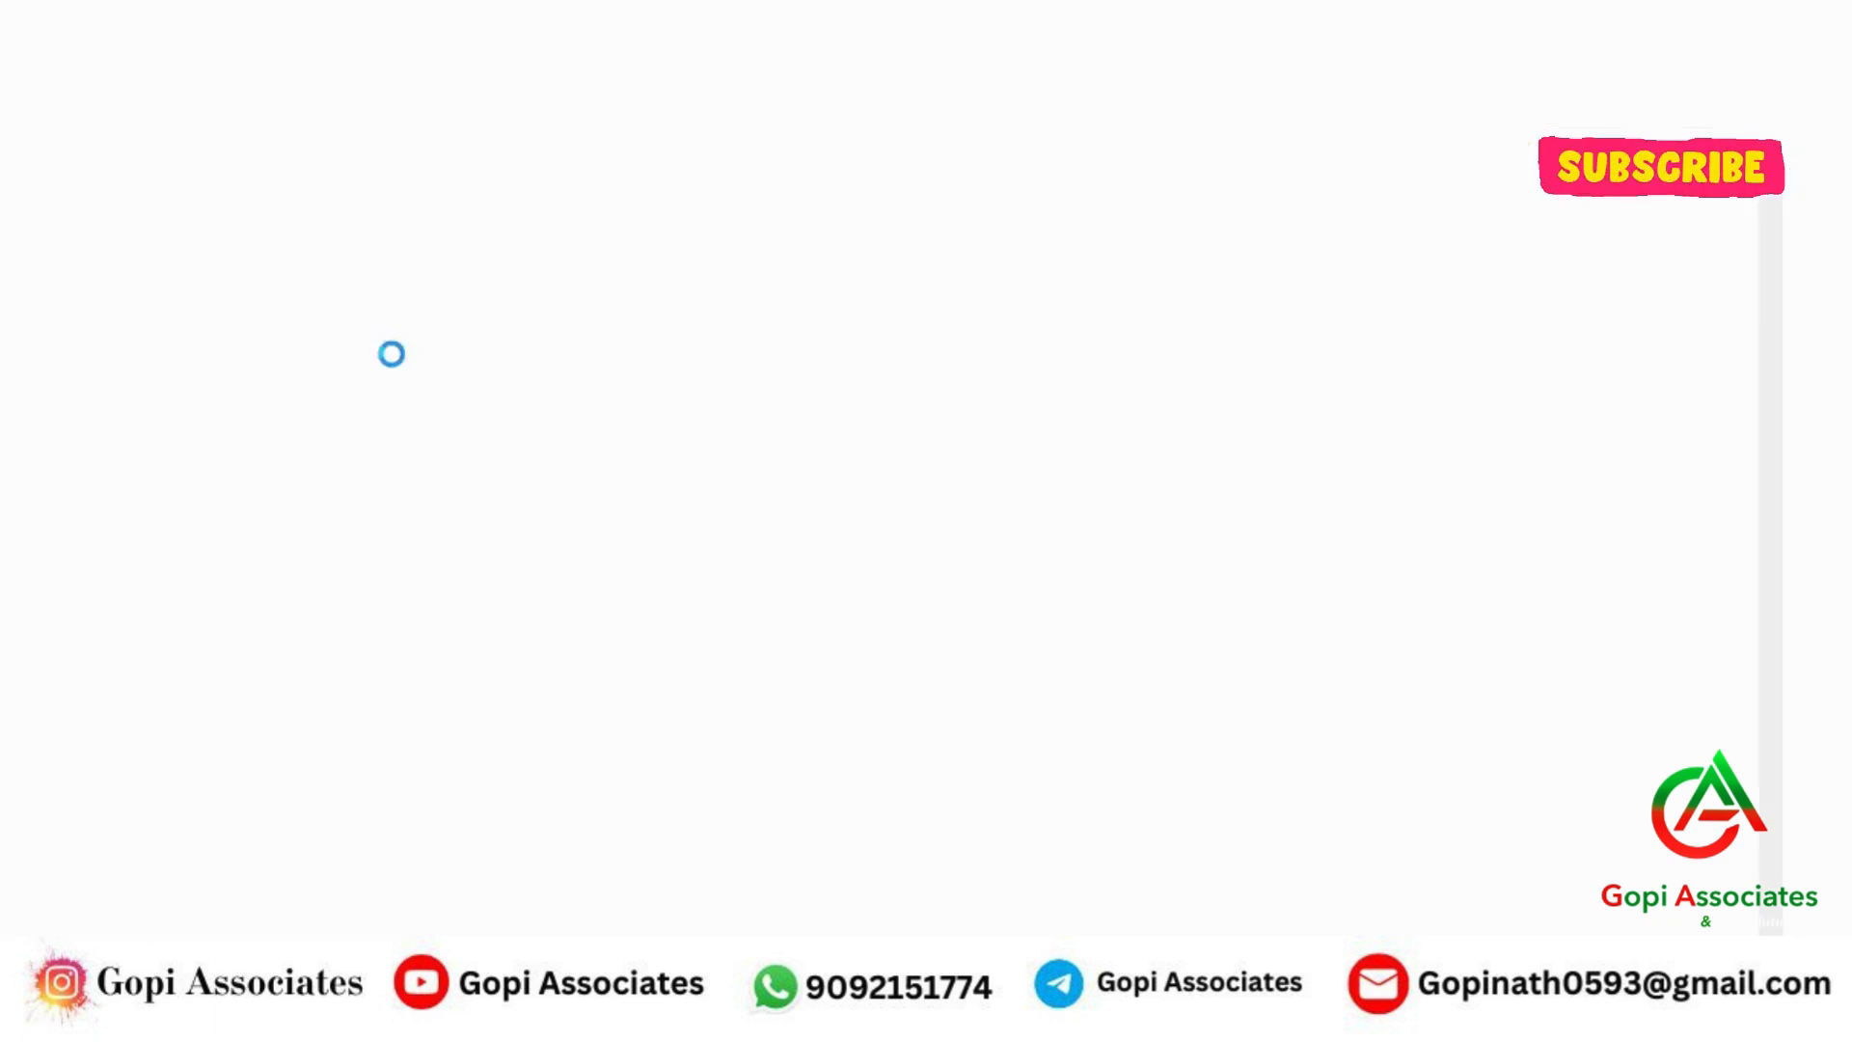
Hide the All tools pane and scroll through the LLP Form 11 PDF to page 9.
click(380, 153)
scroll(1214, 550, down, 1)
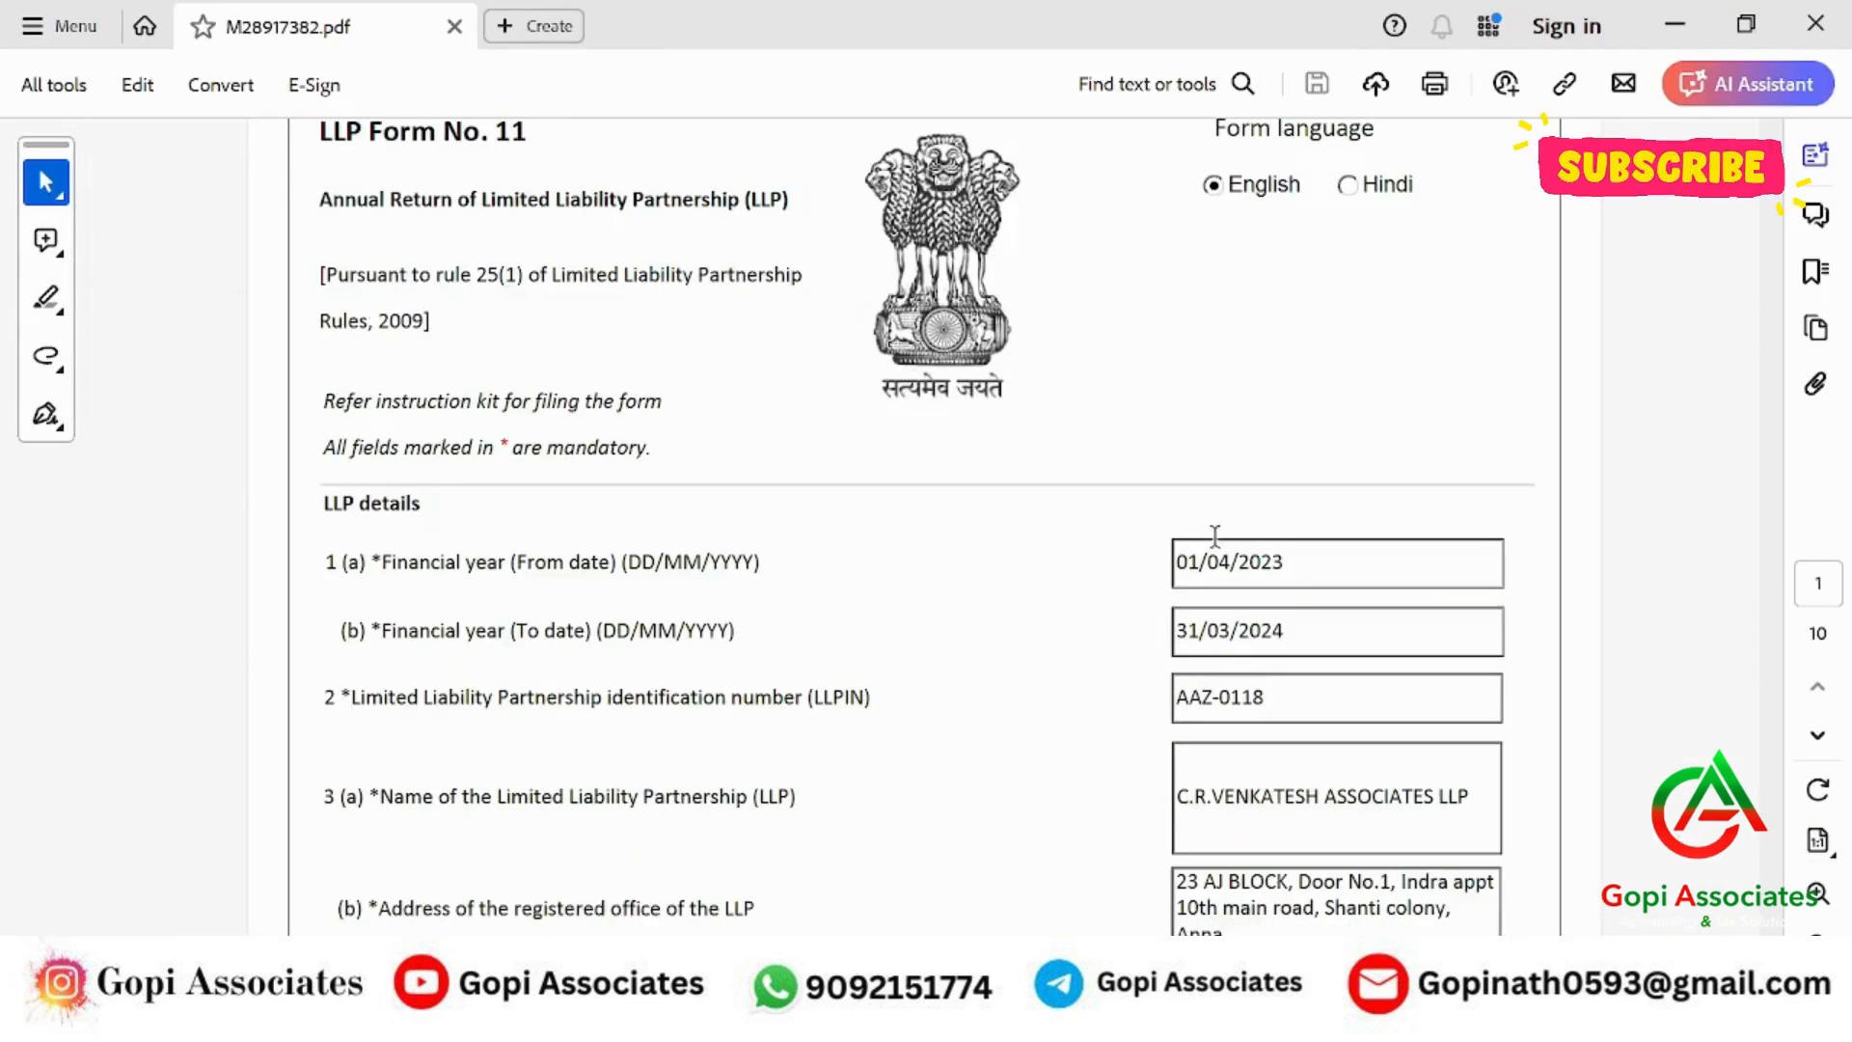
scroll(1214, 536, down, 10)
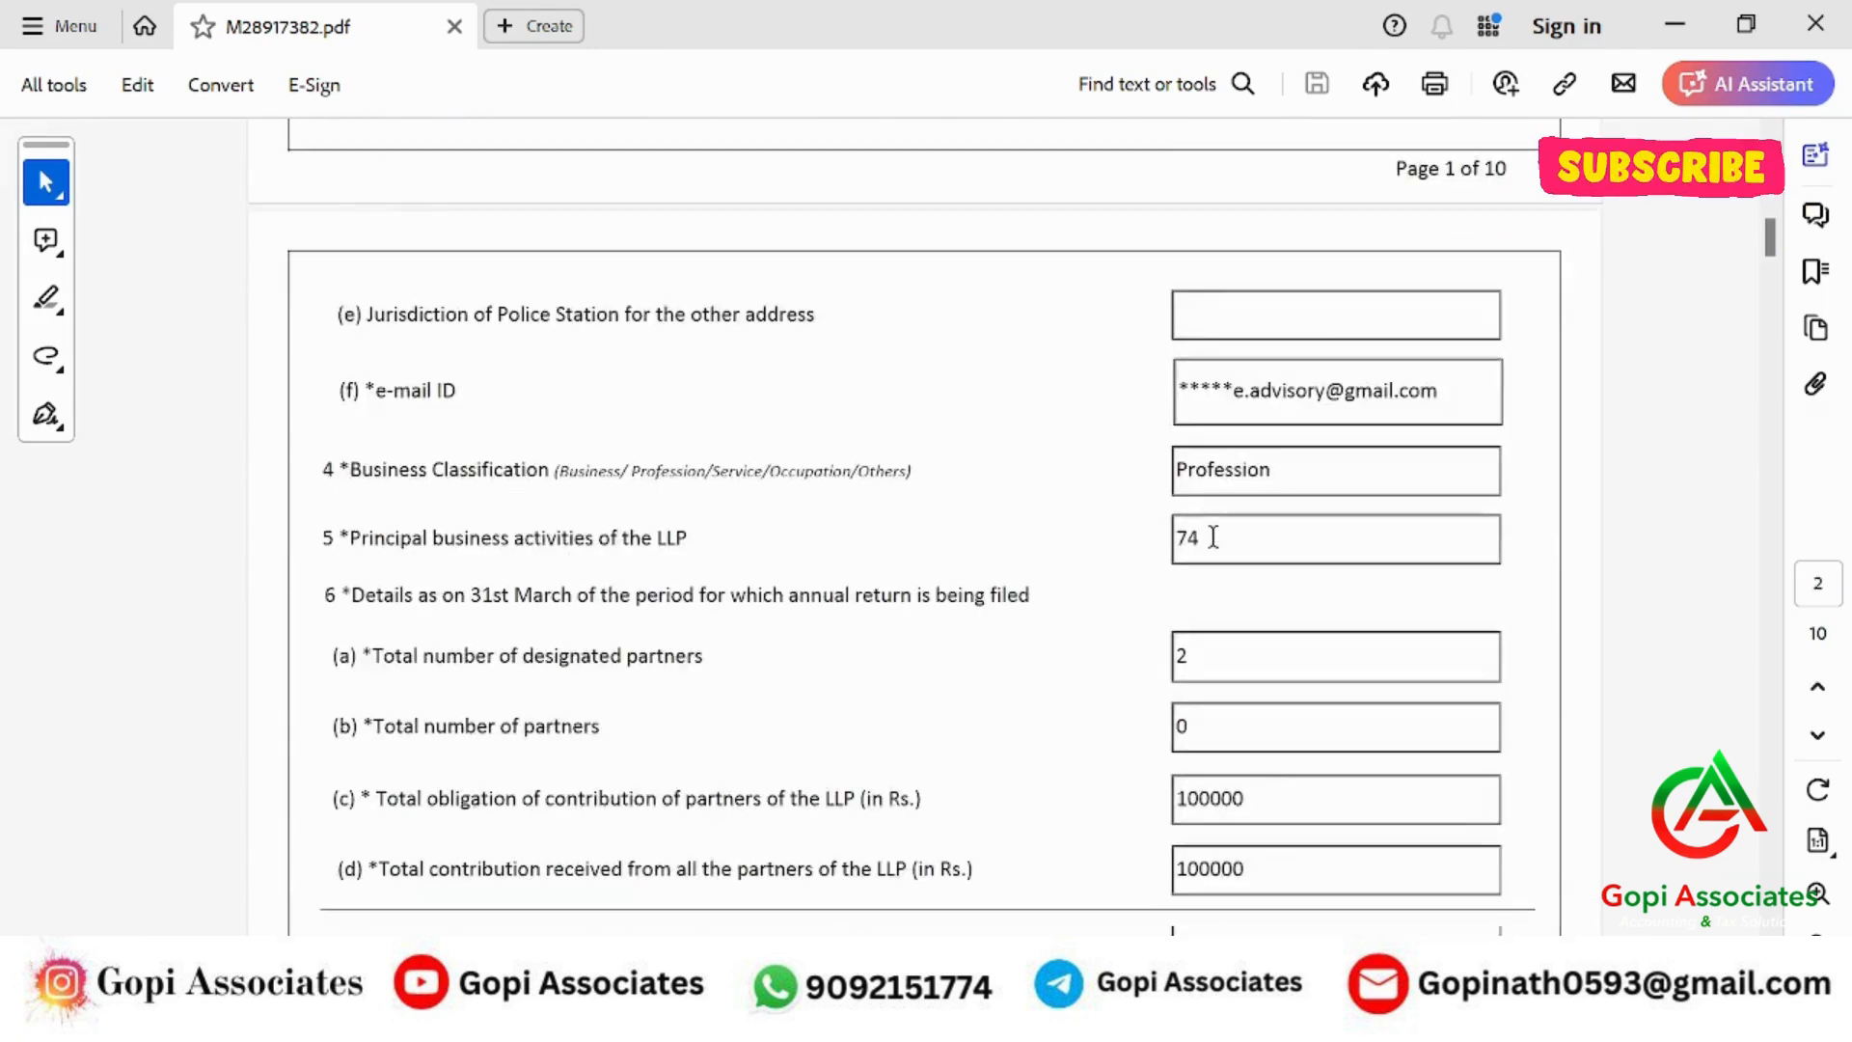
scroll(1213, 538, down, 10)
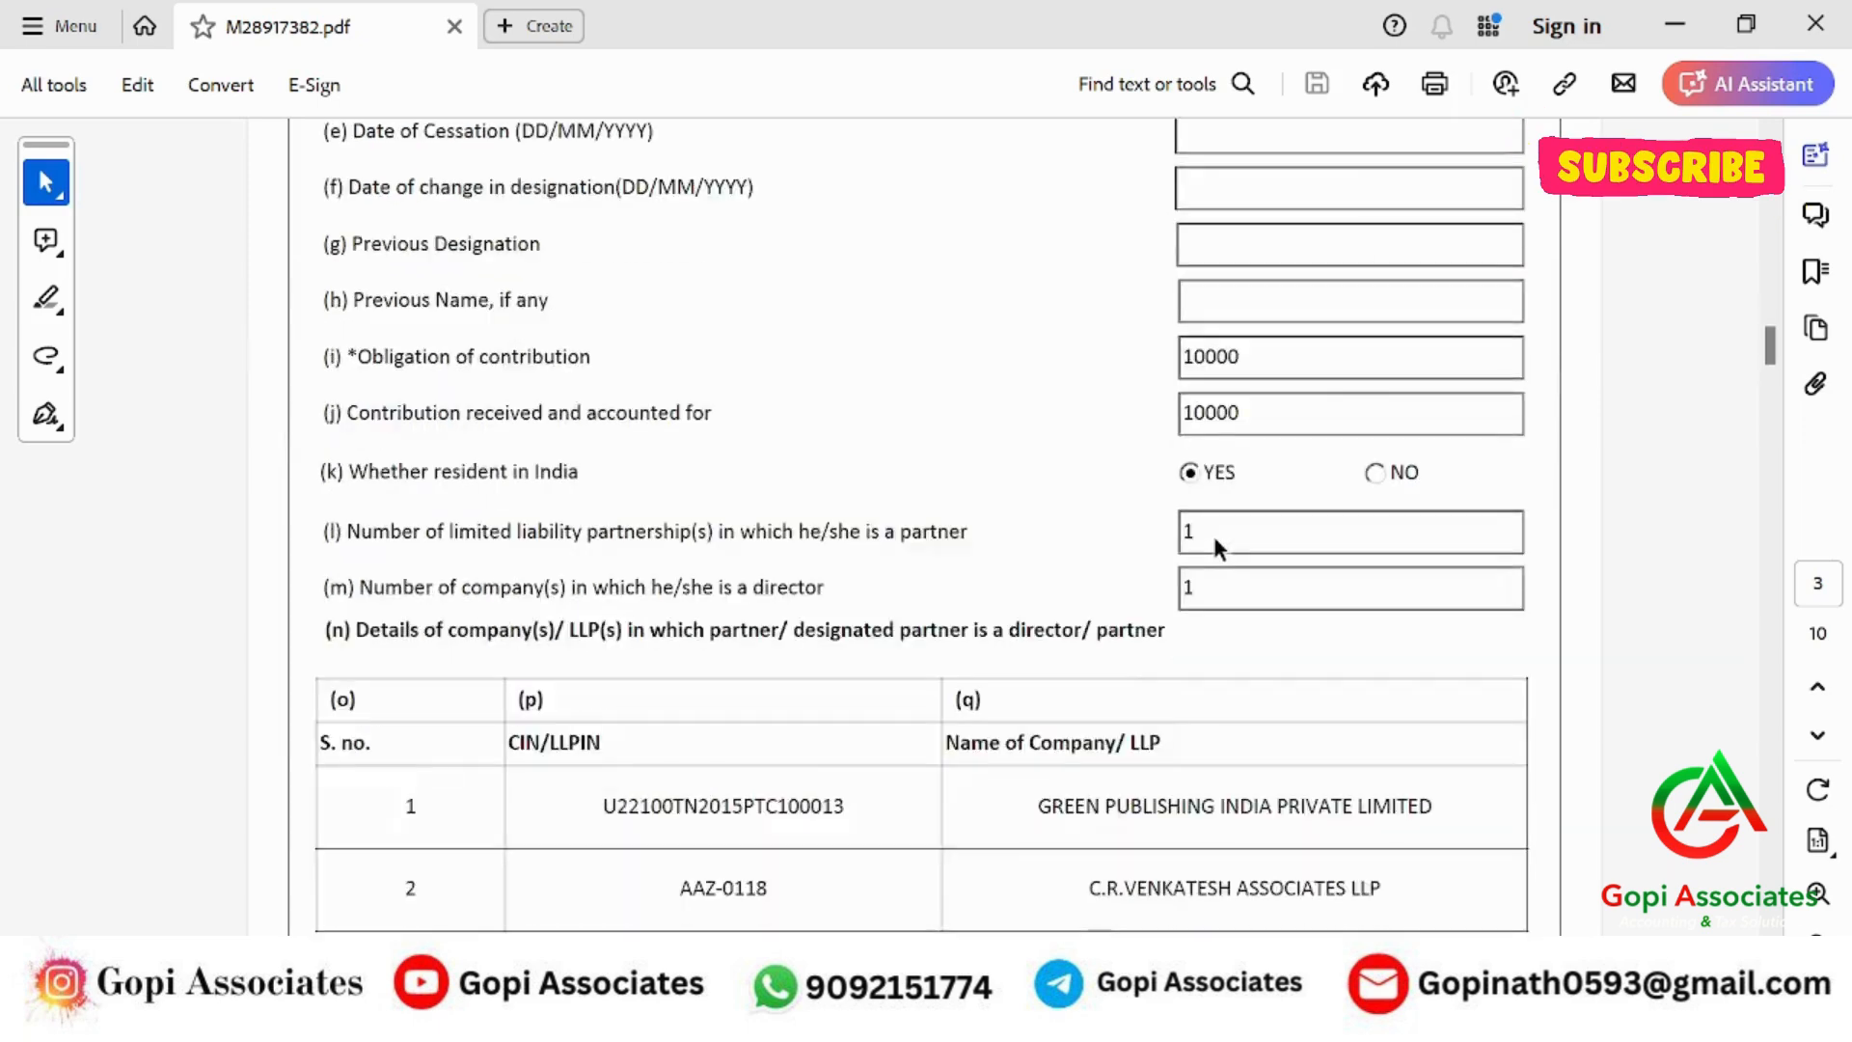
scroll(1214, 536, down, 10)
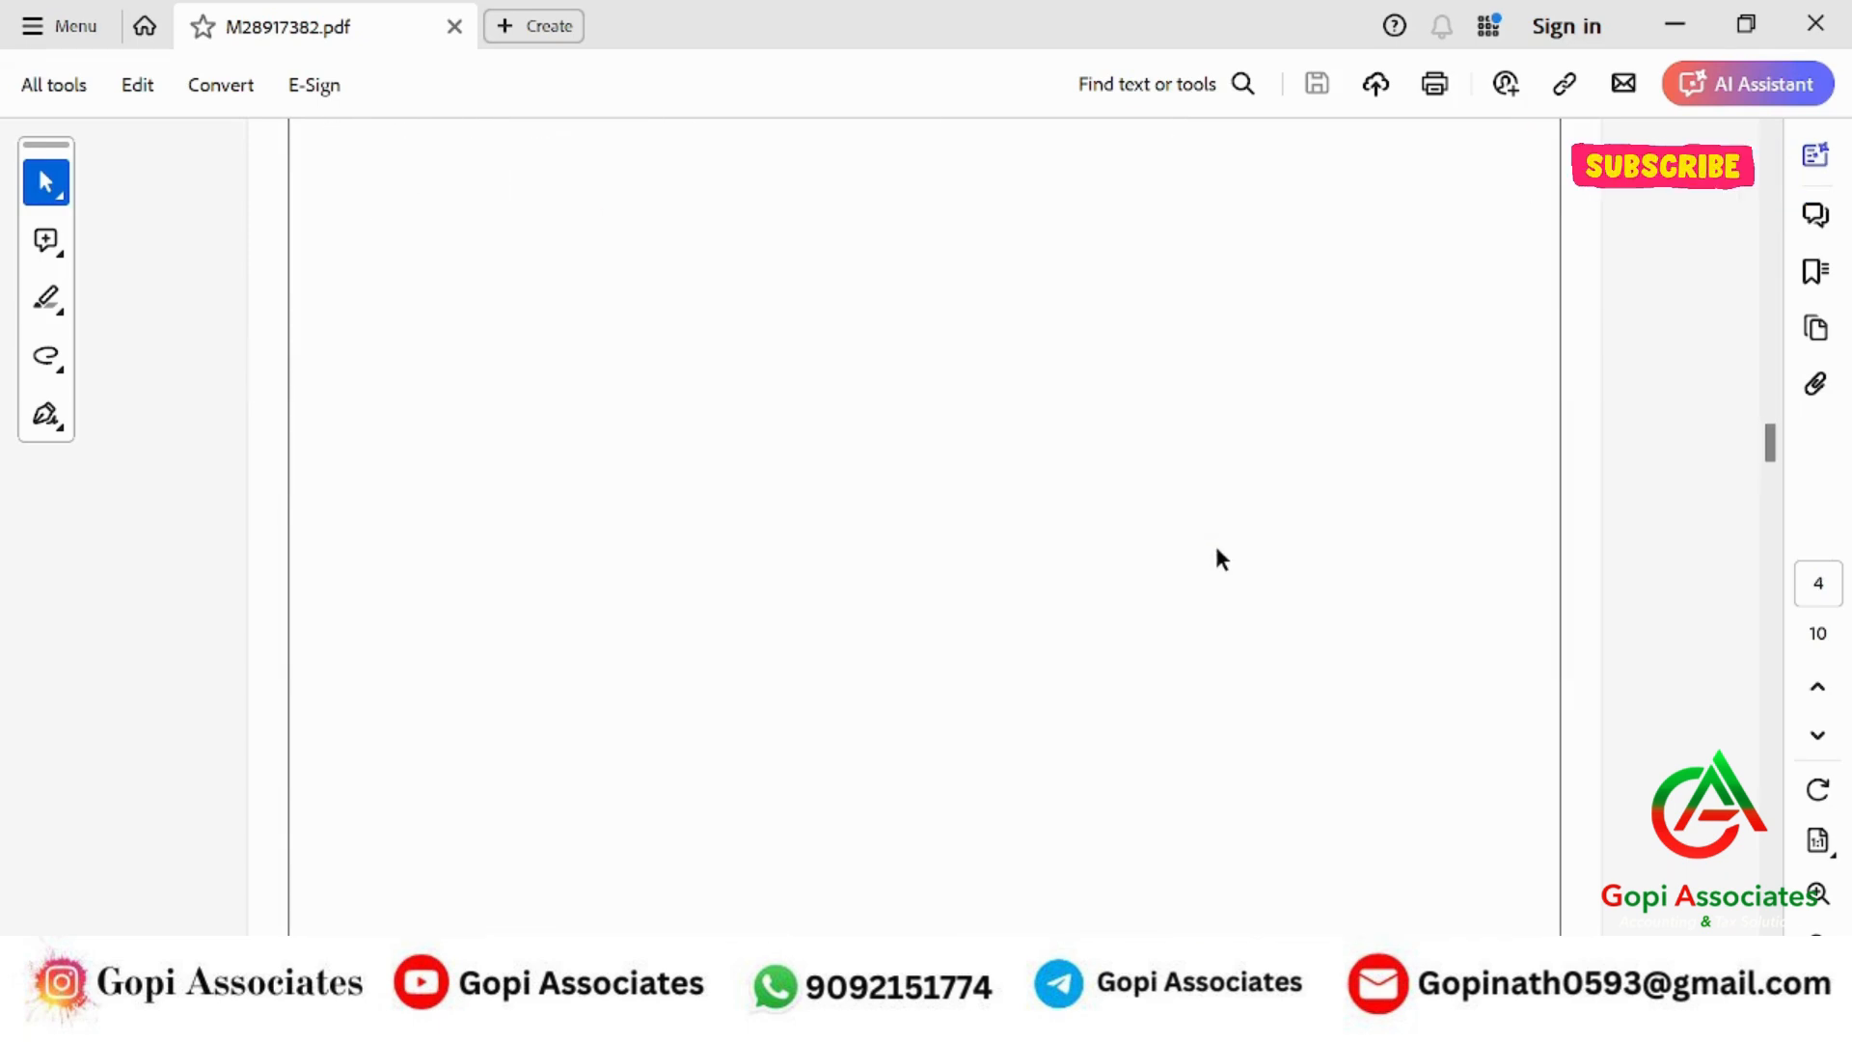
scroll(1220, 569, down, 10)
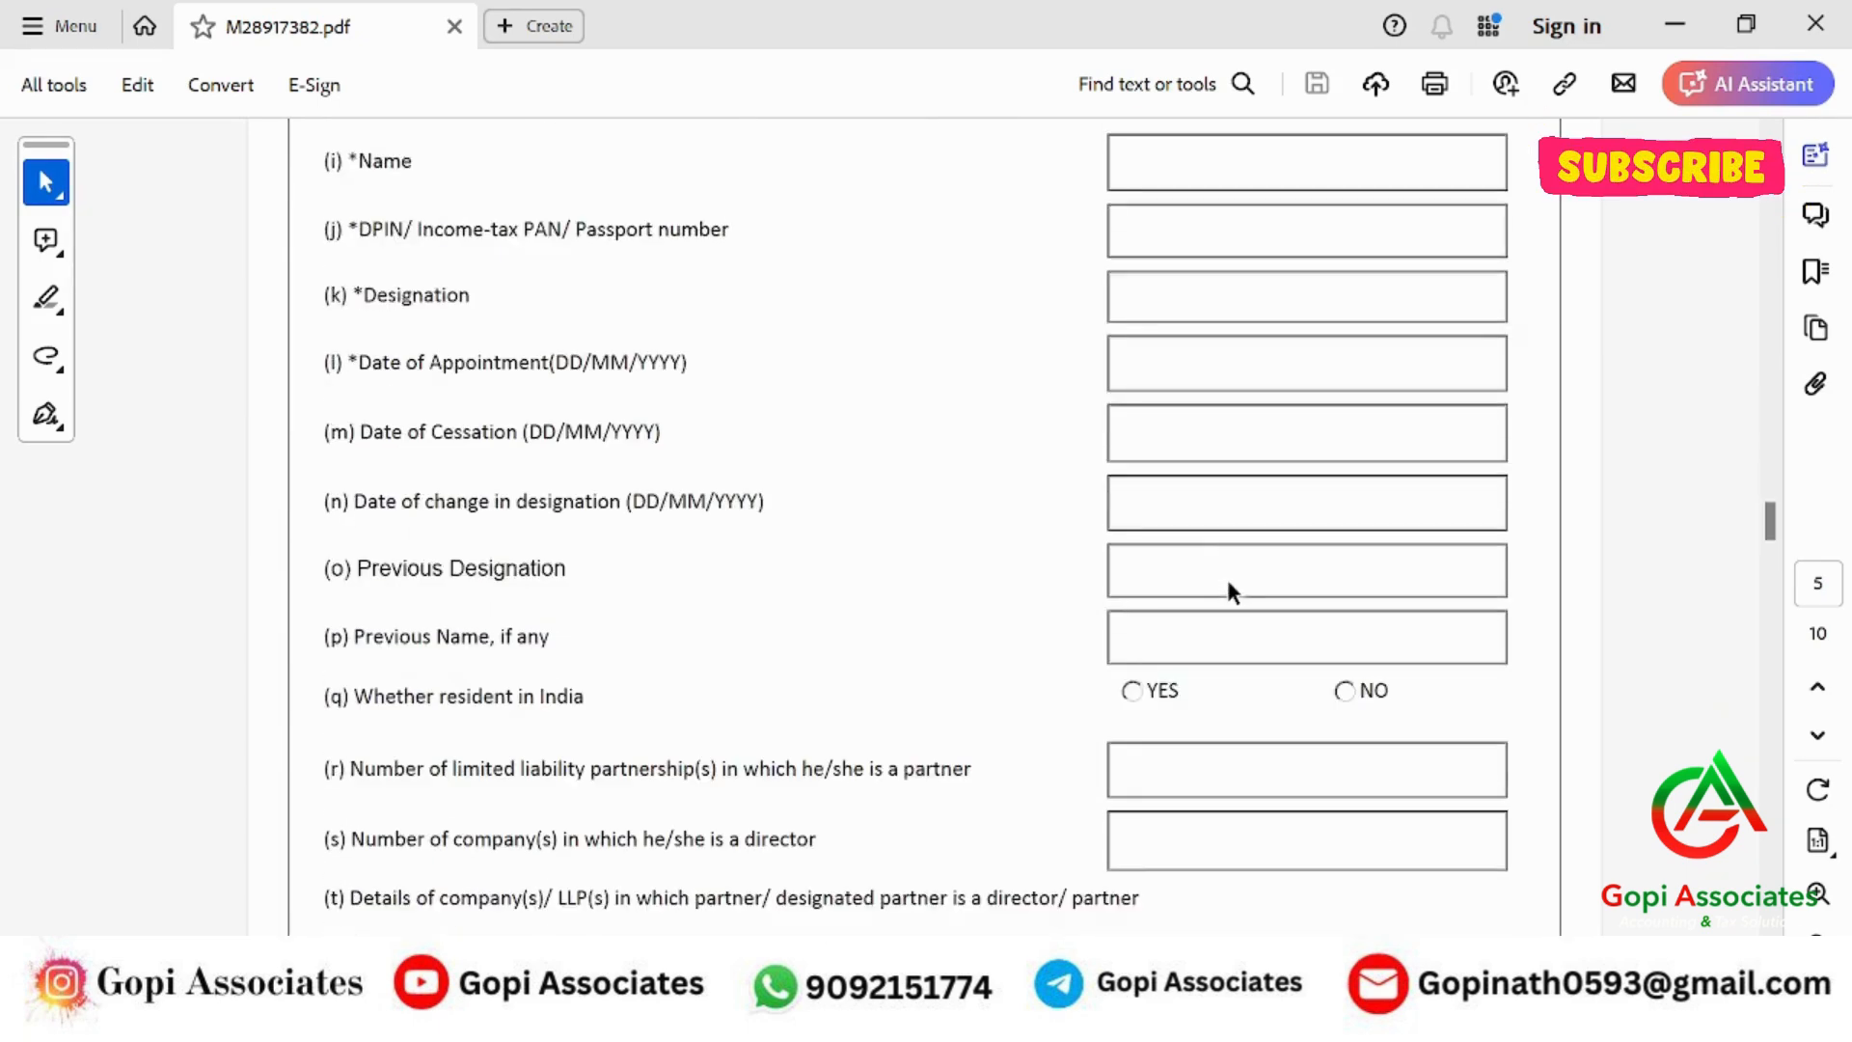
scroll(1229, 590, down, 10)
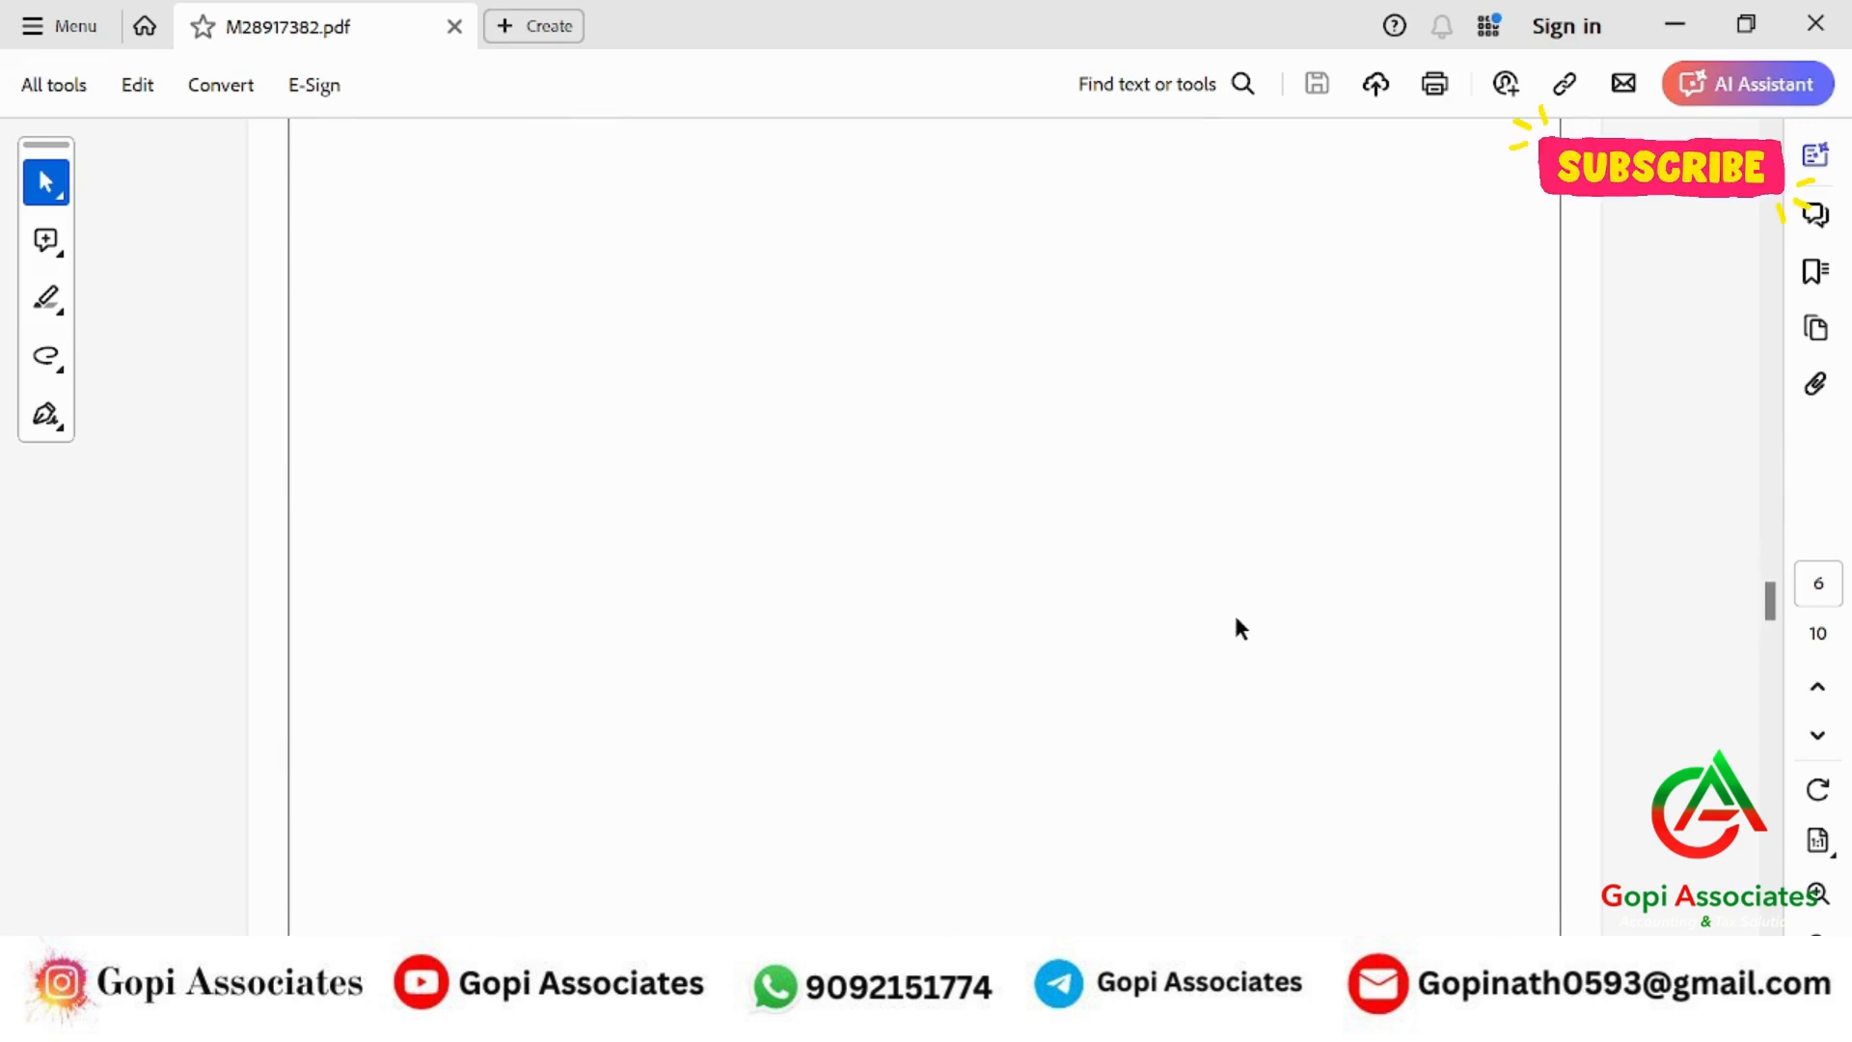
scroll(1237, 646, down, 8)
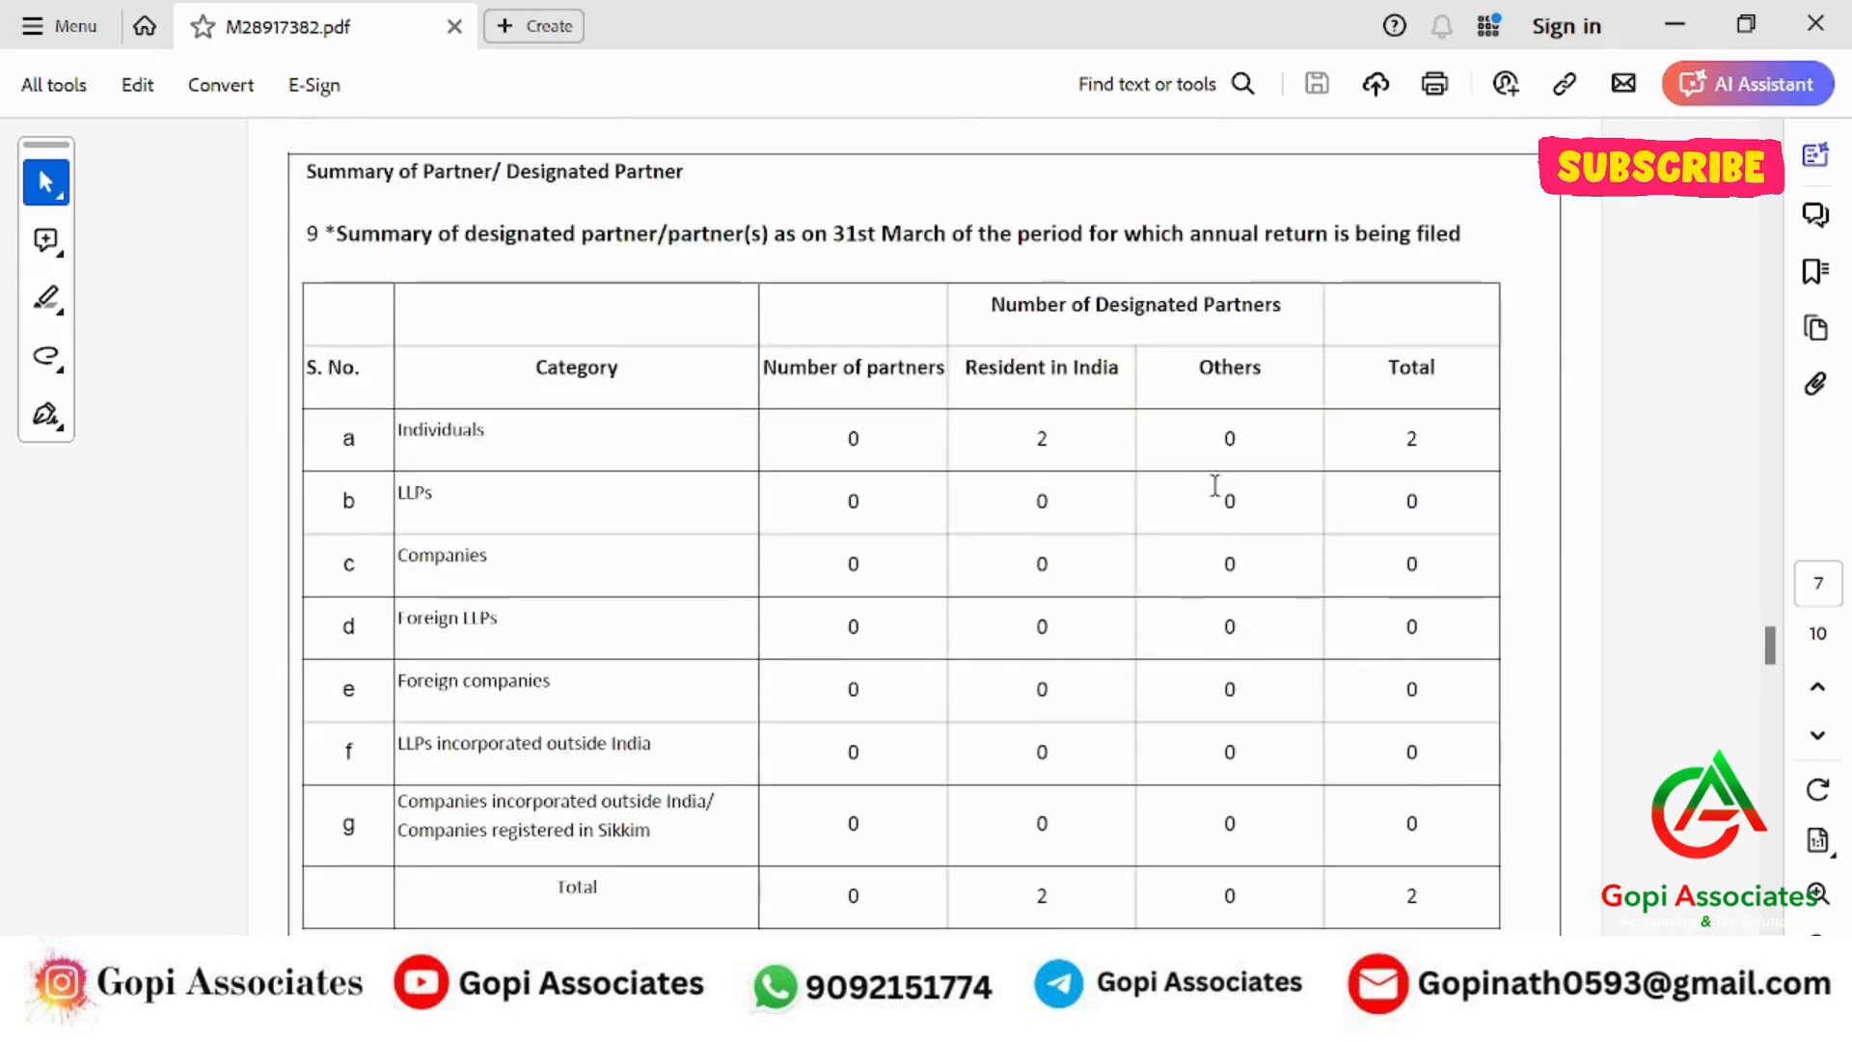
scroll(1218, 497, down, 10)
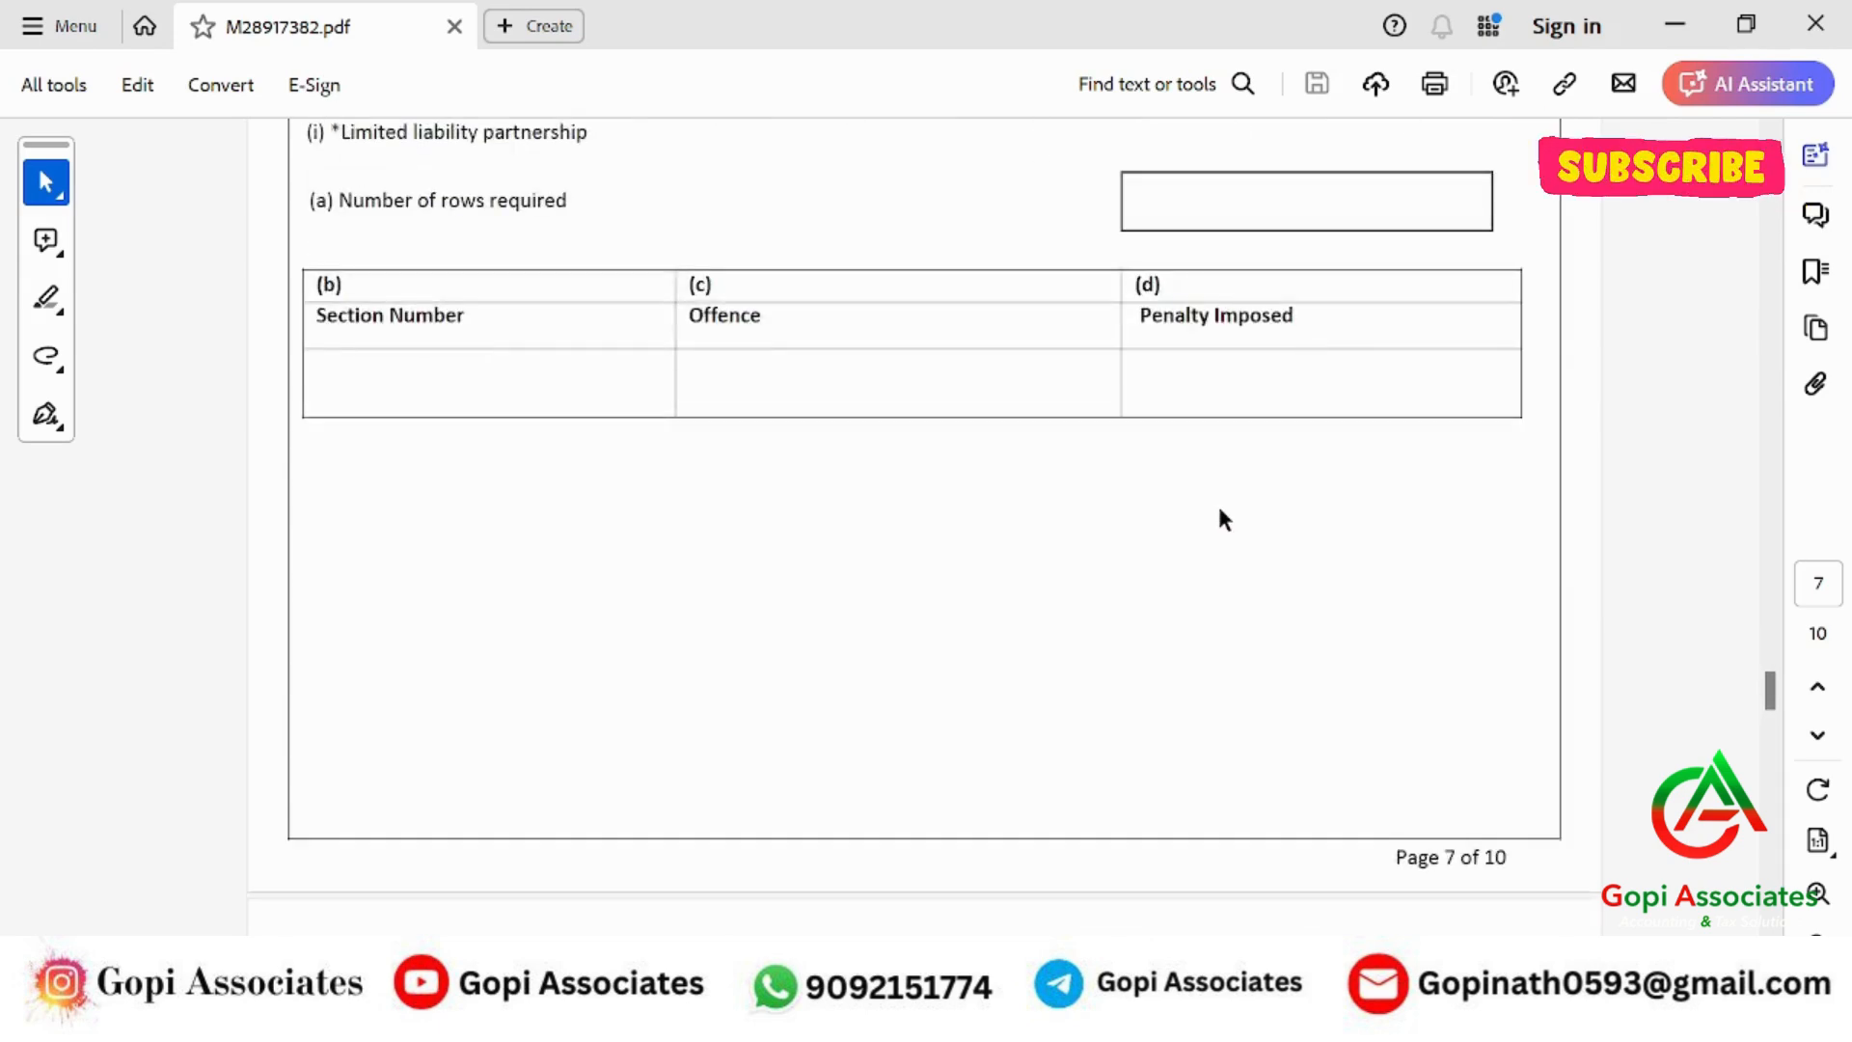
scroll(1222, 525, down, 10)
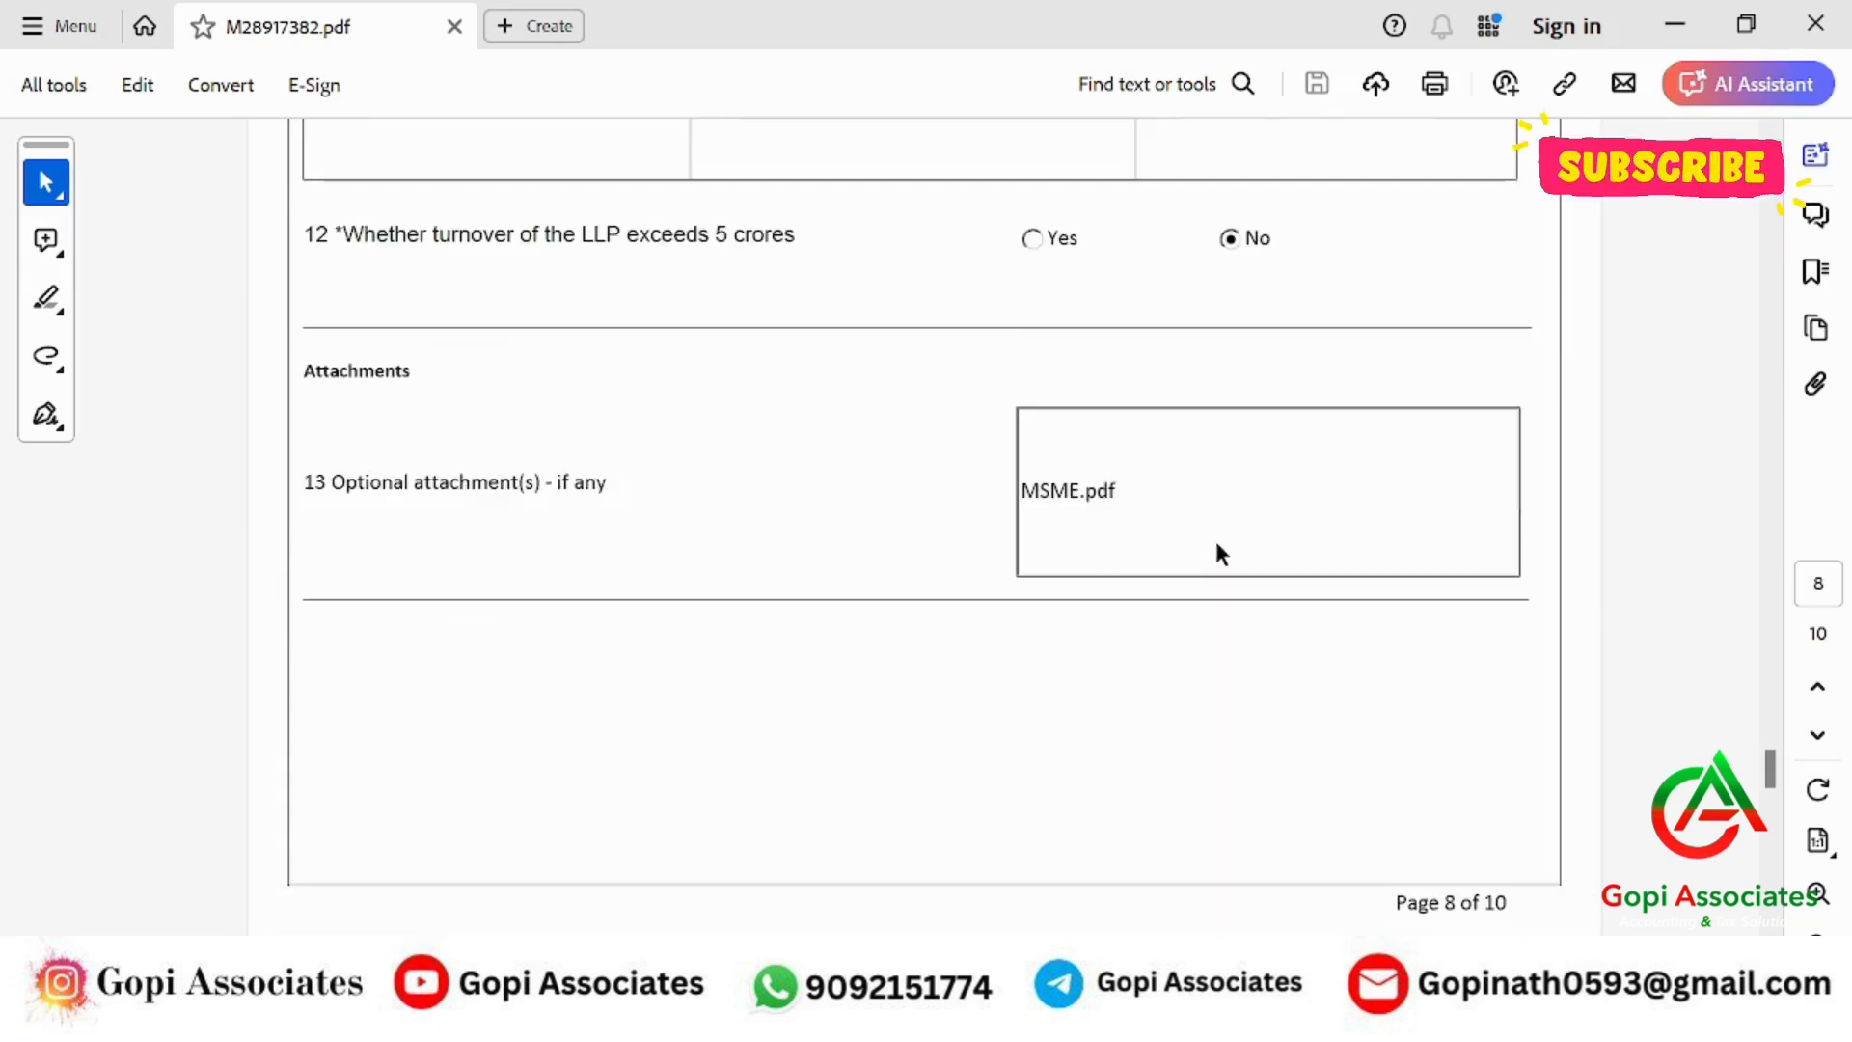
scroll(1219, 553, down, 8)
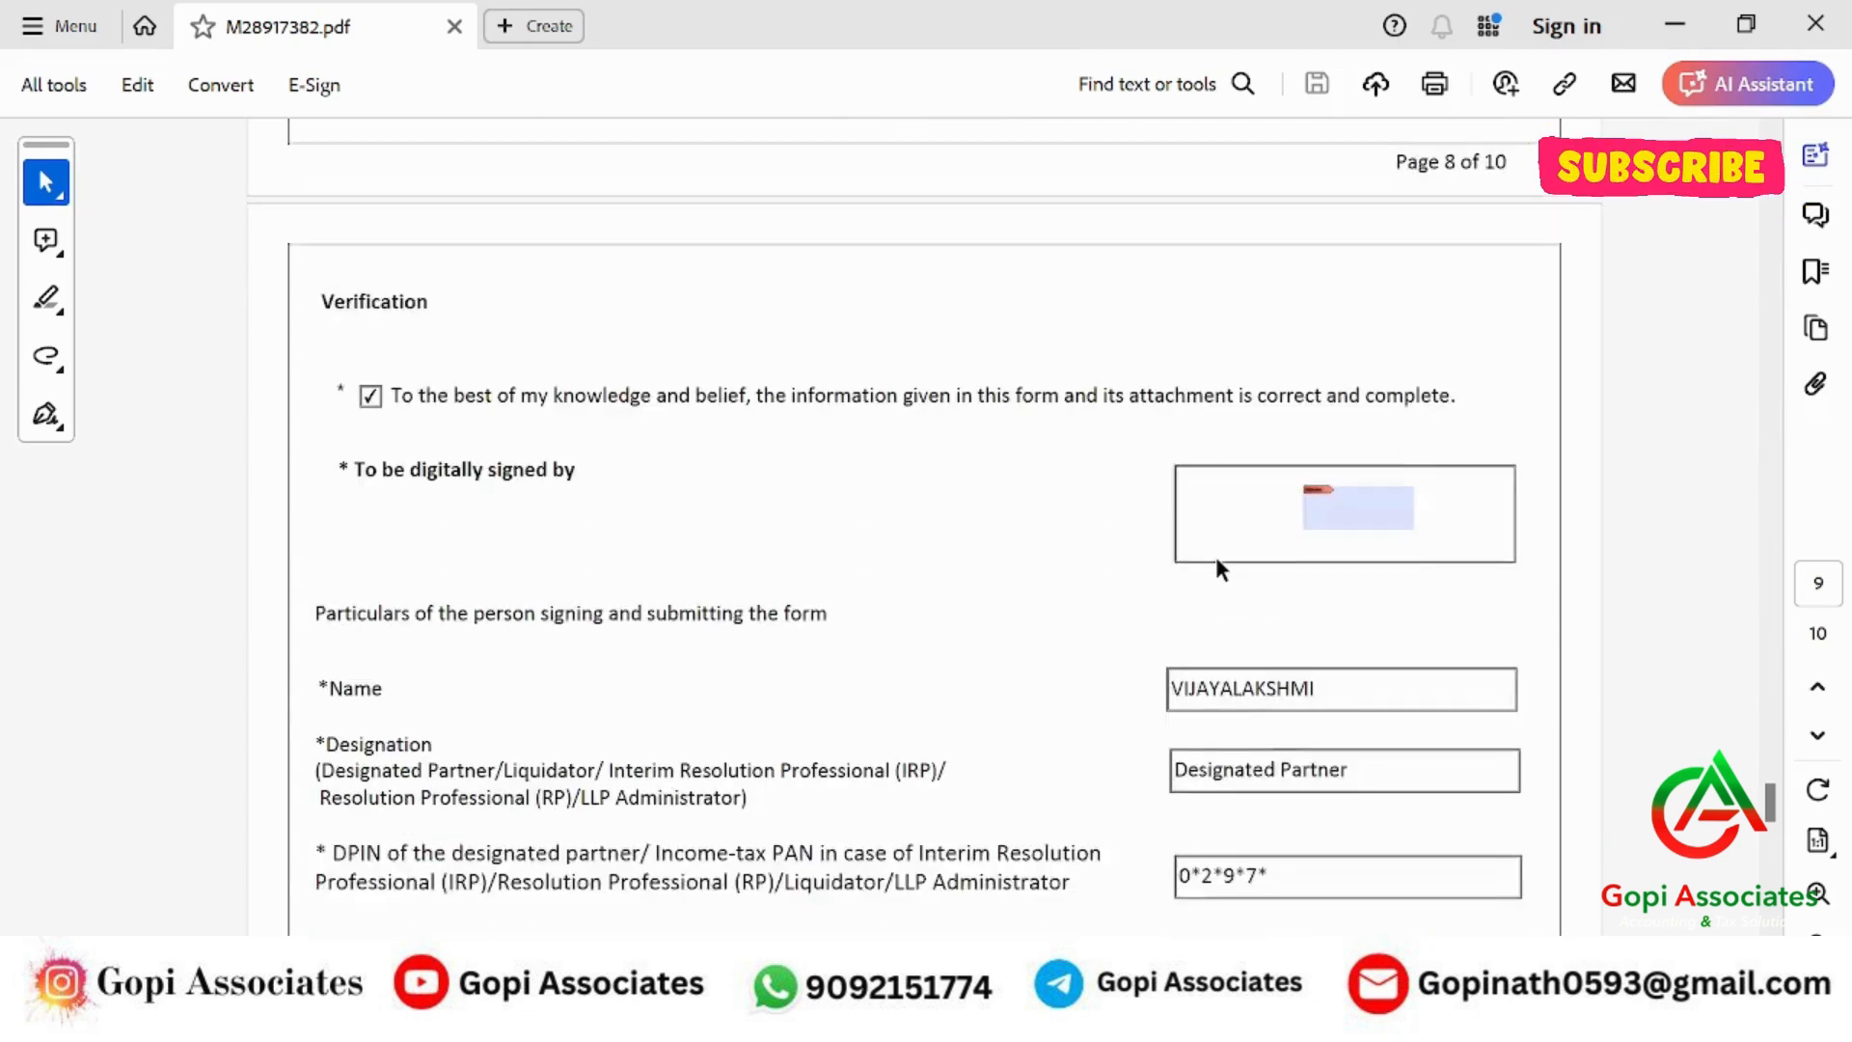
scroll(1218, 563, down, 8)
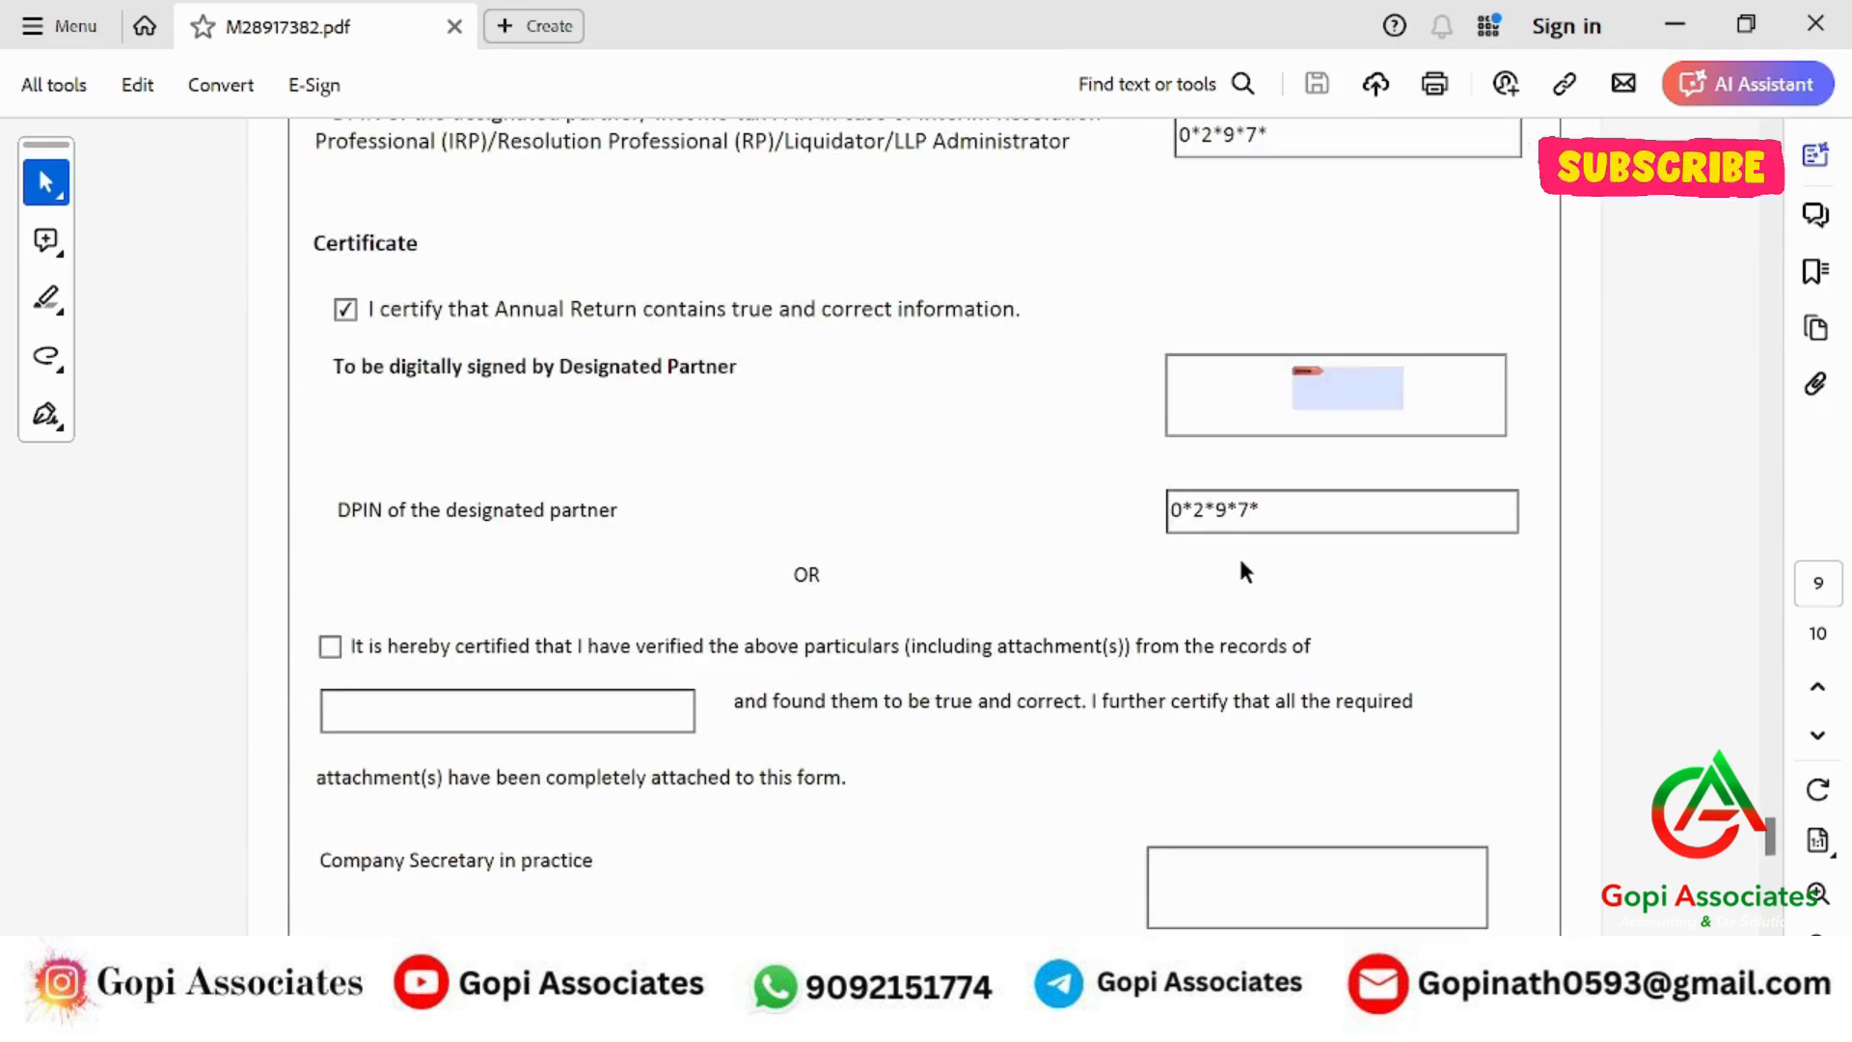
scroll(1241, 572, up, 8)
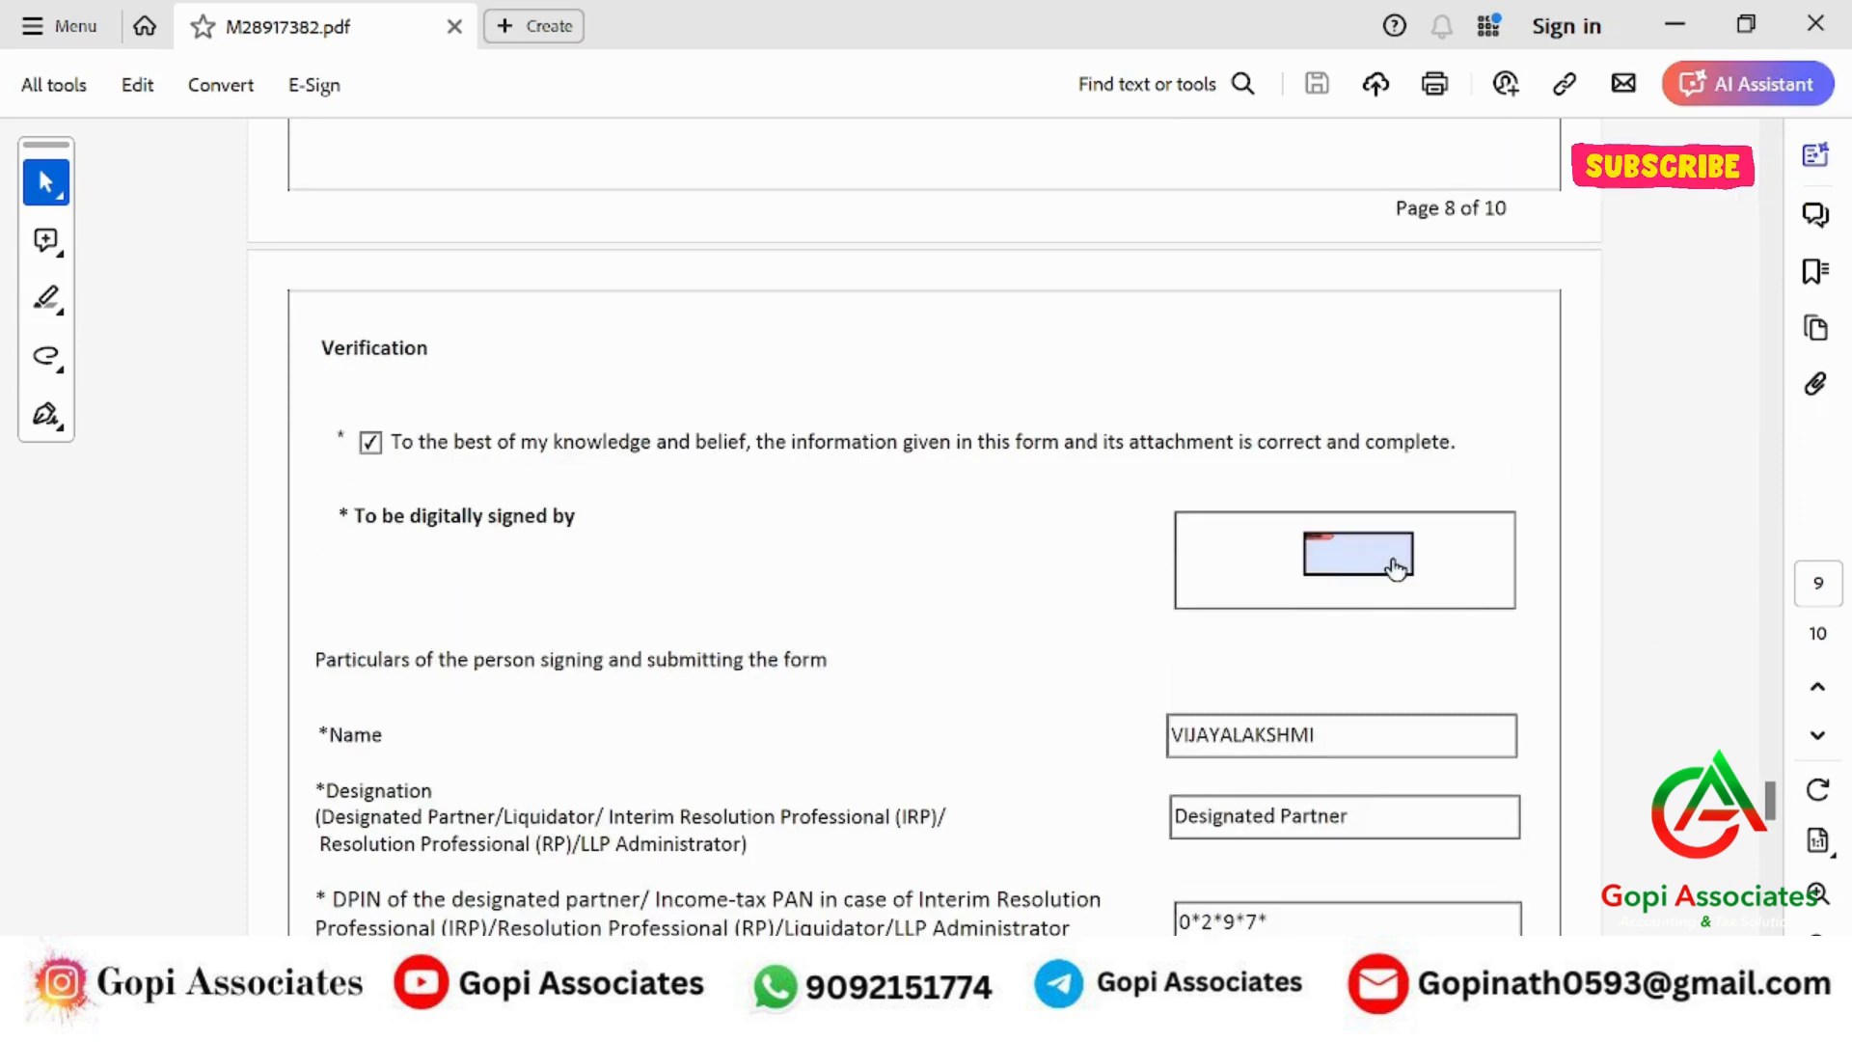
Try the verification signature field, decline the Digital ID setup, and minimize Acrobat.
click(1379, 585)
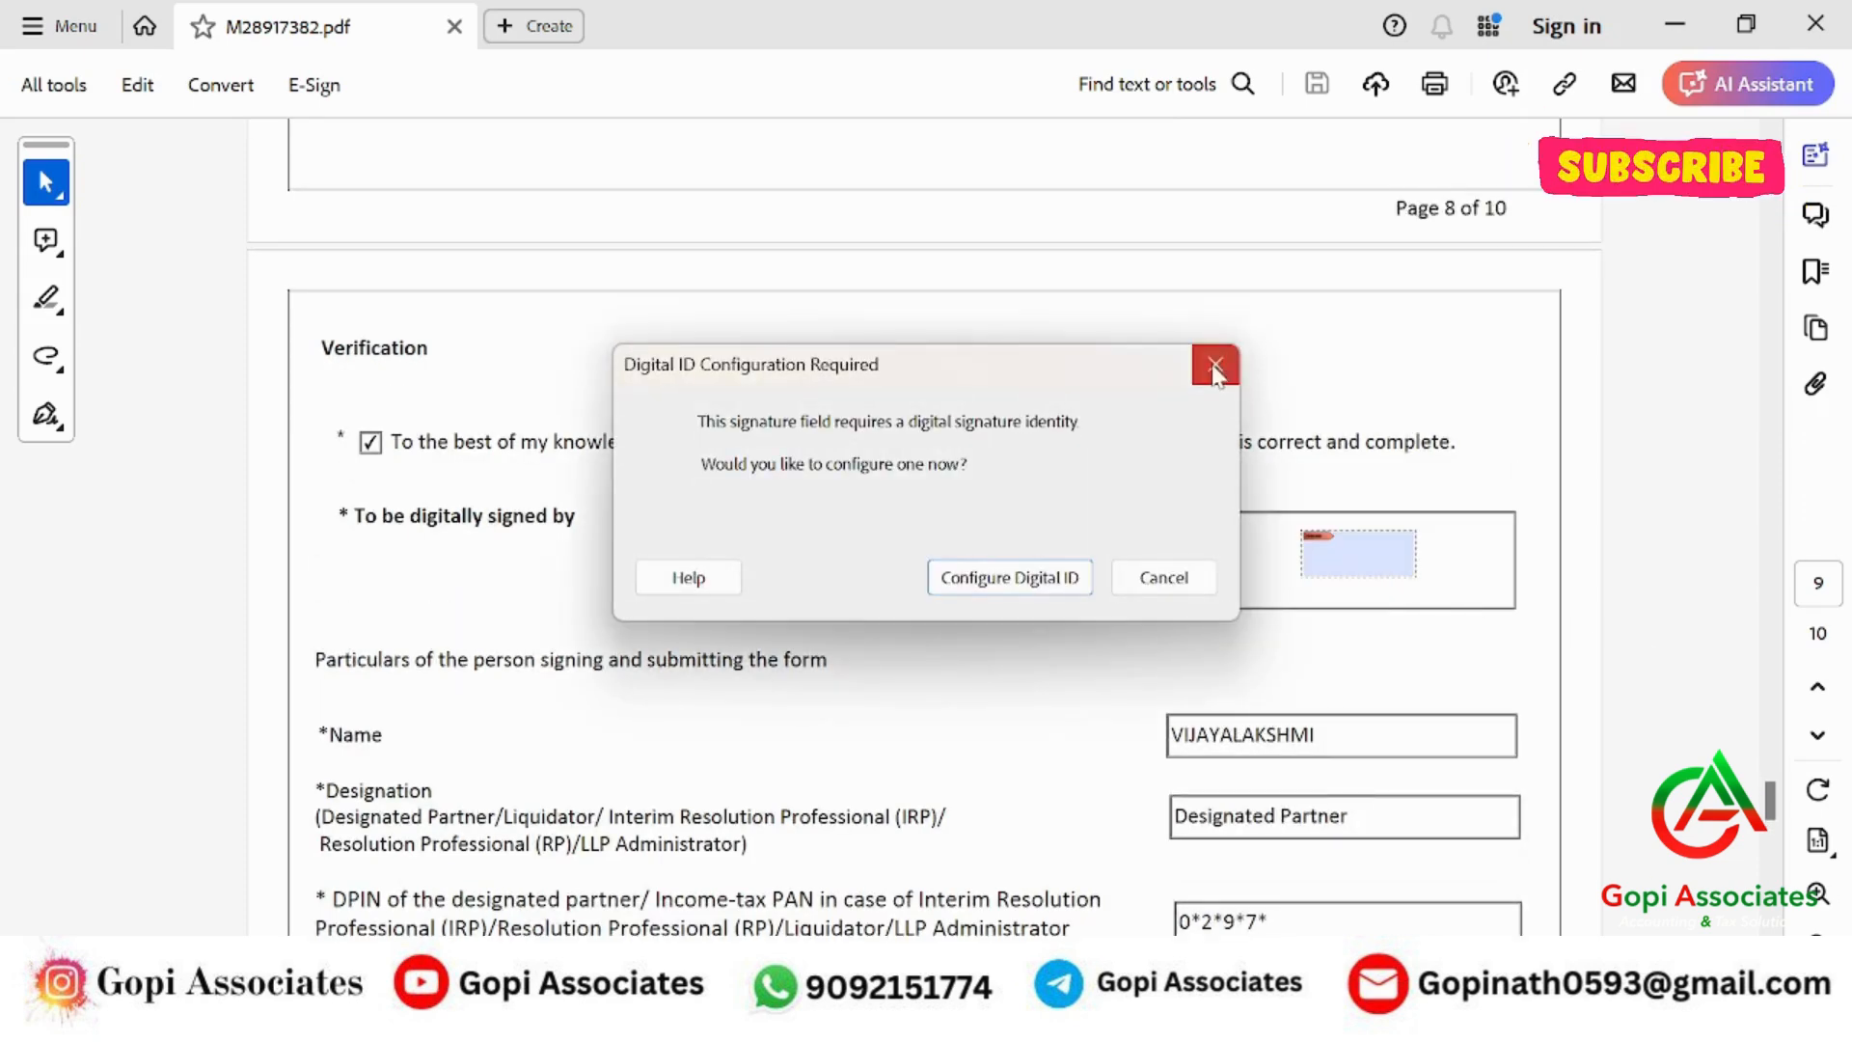
click(1215, 366)
scroll(1110, 681, down, 12)
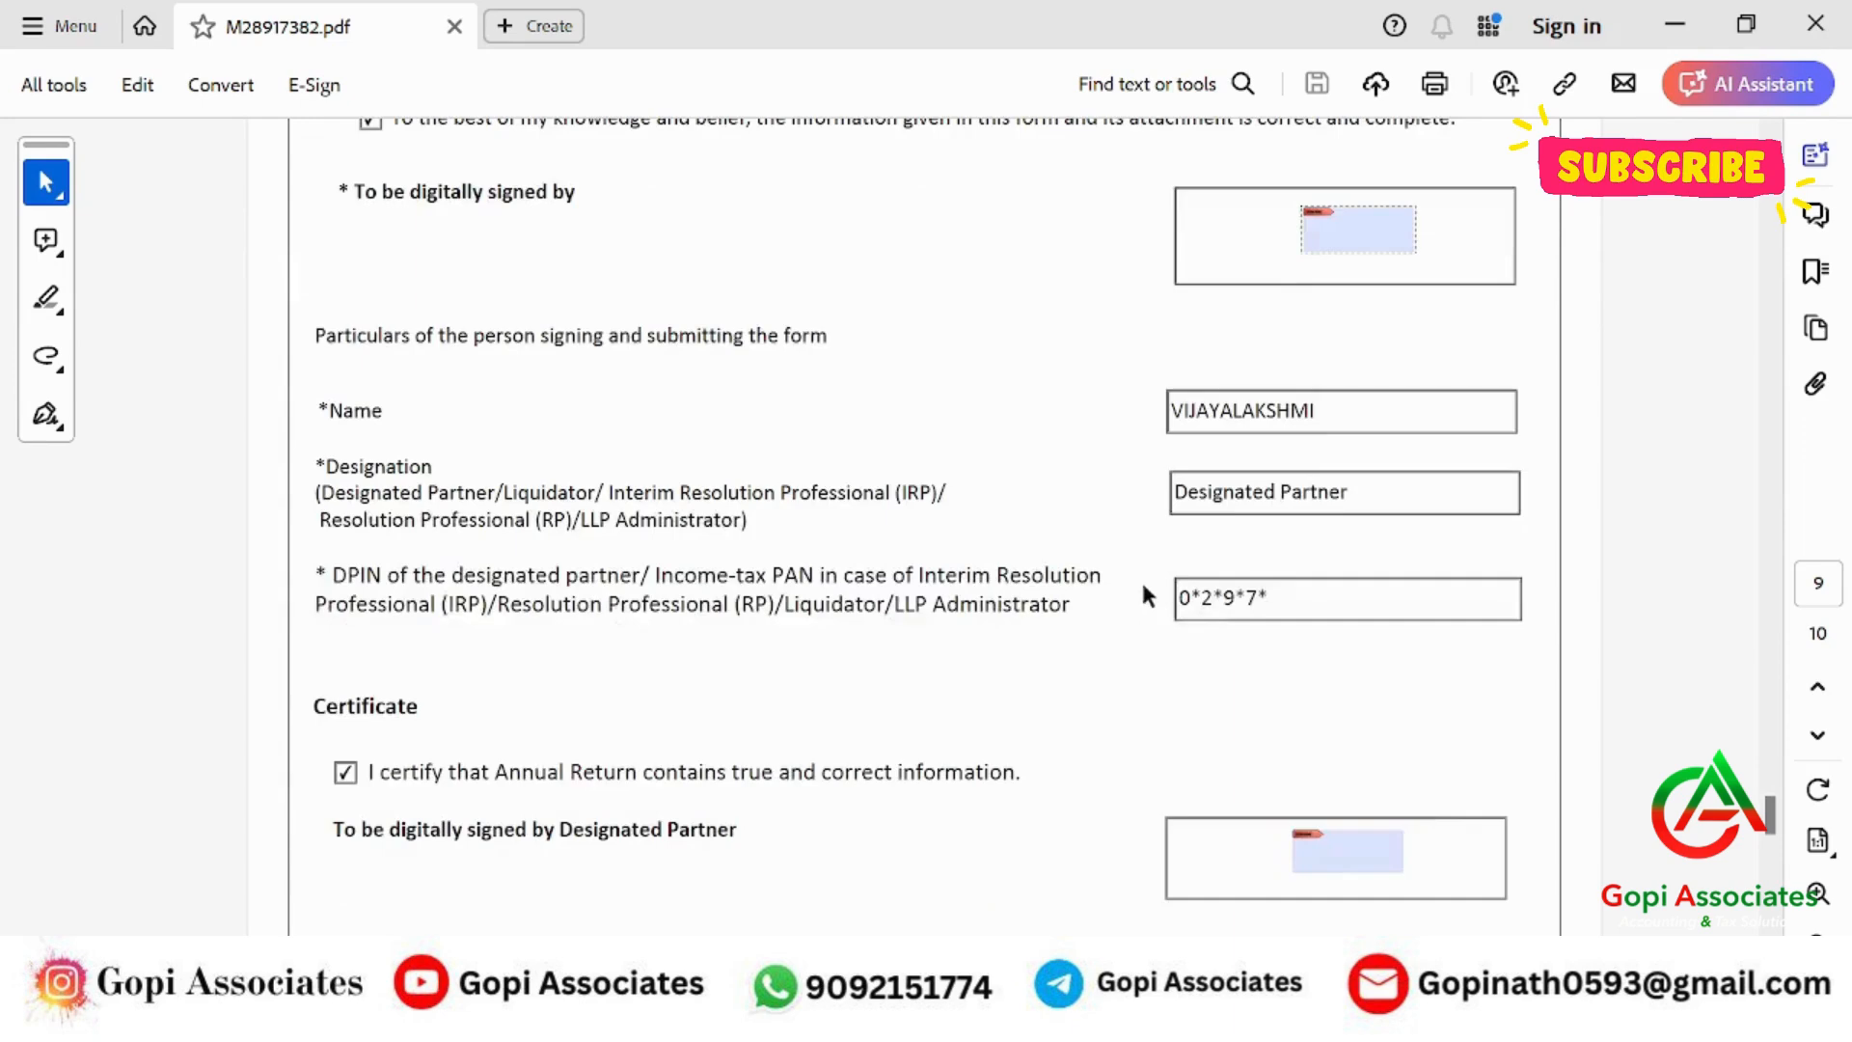
click(1674, 24)
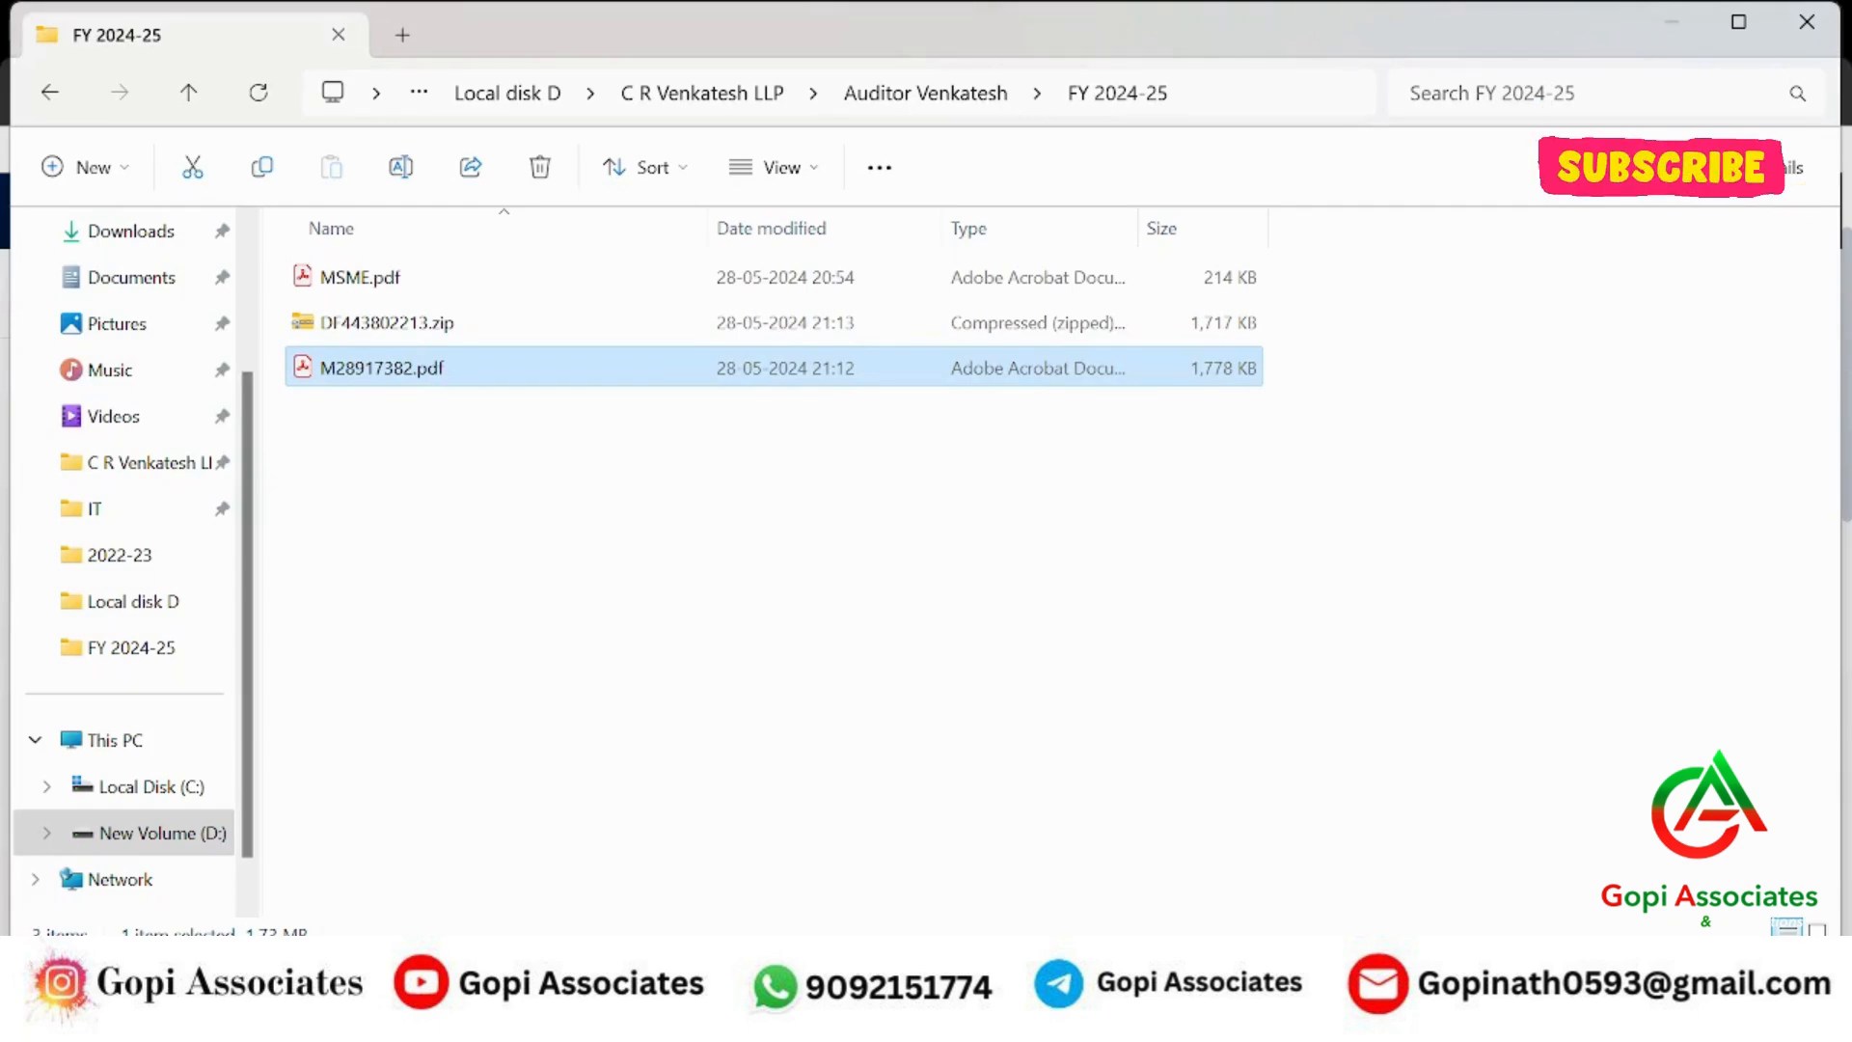
Look over the MCA Application History, then switch to the presenter's YouTube channel videos page.
click(1672, 21)
scroll(1684, 584, down, 8)
scroll(1684, 584, up, 3)
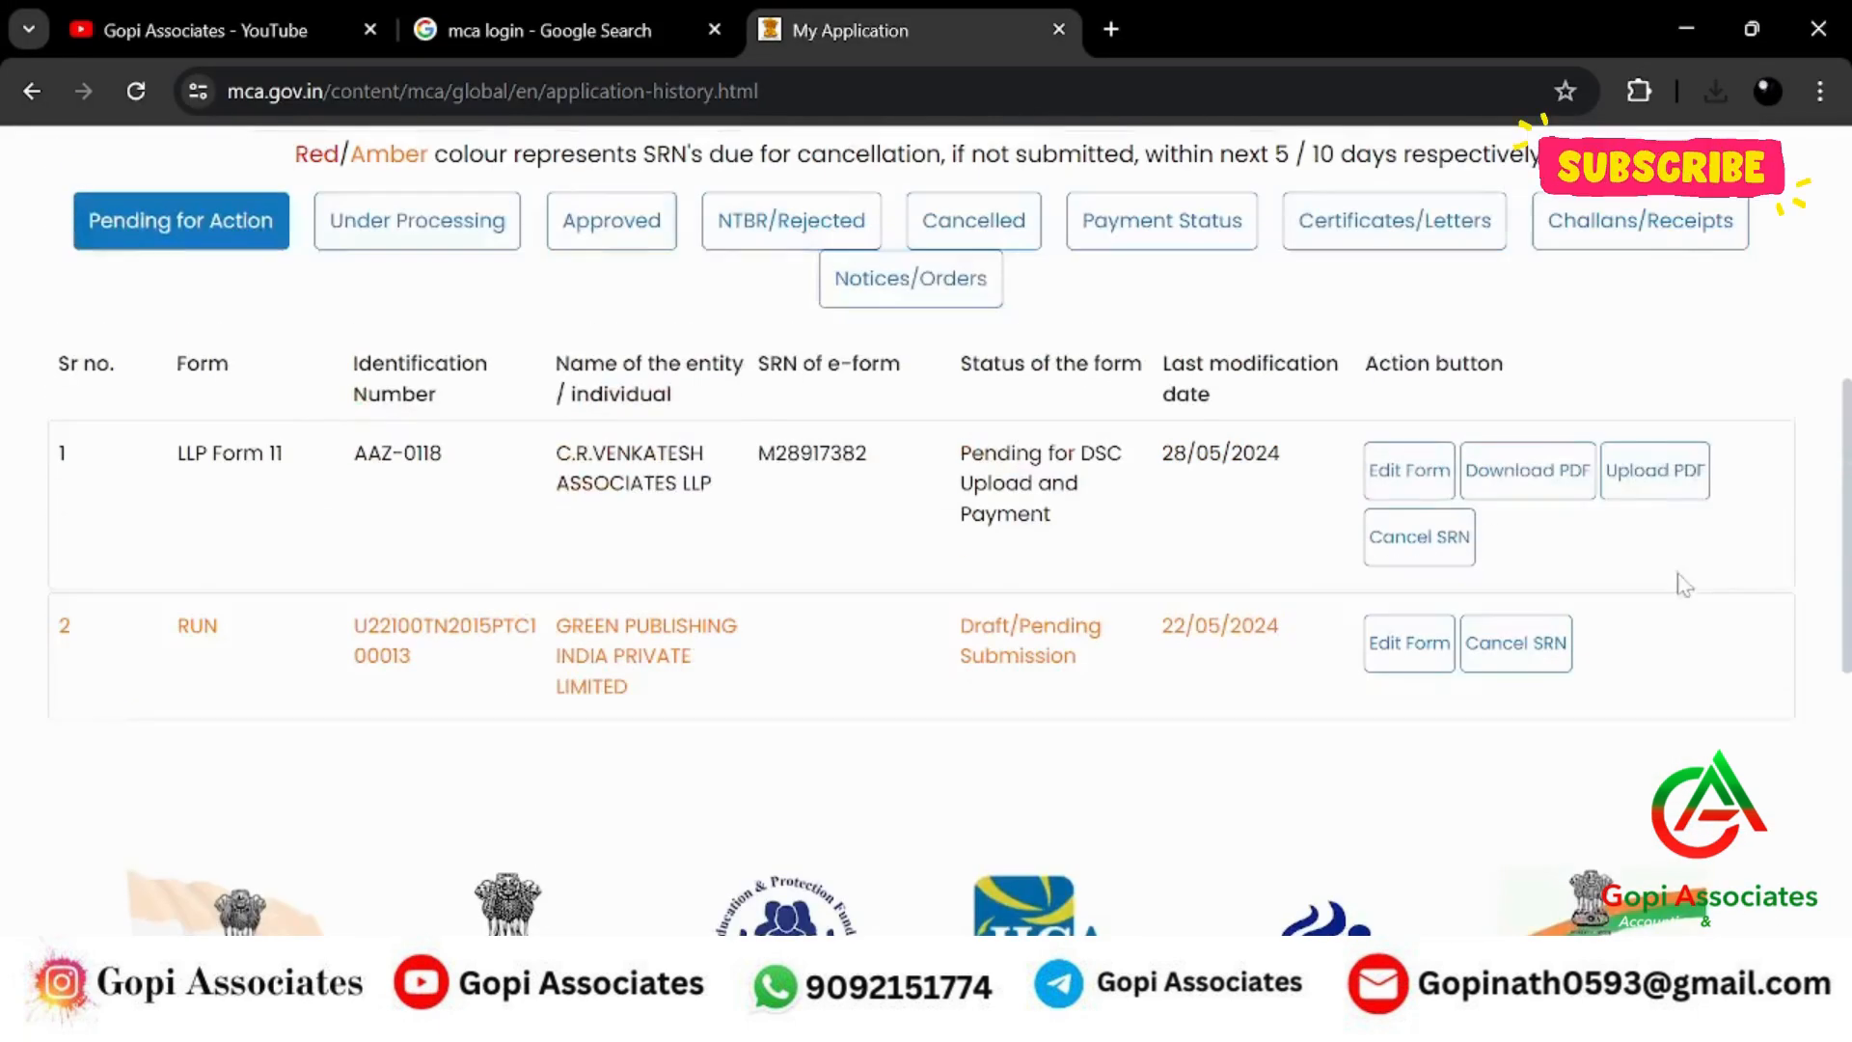
scroll(1735, 632, up, 3)
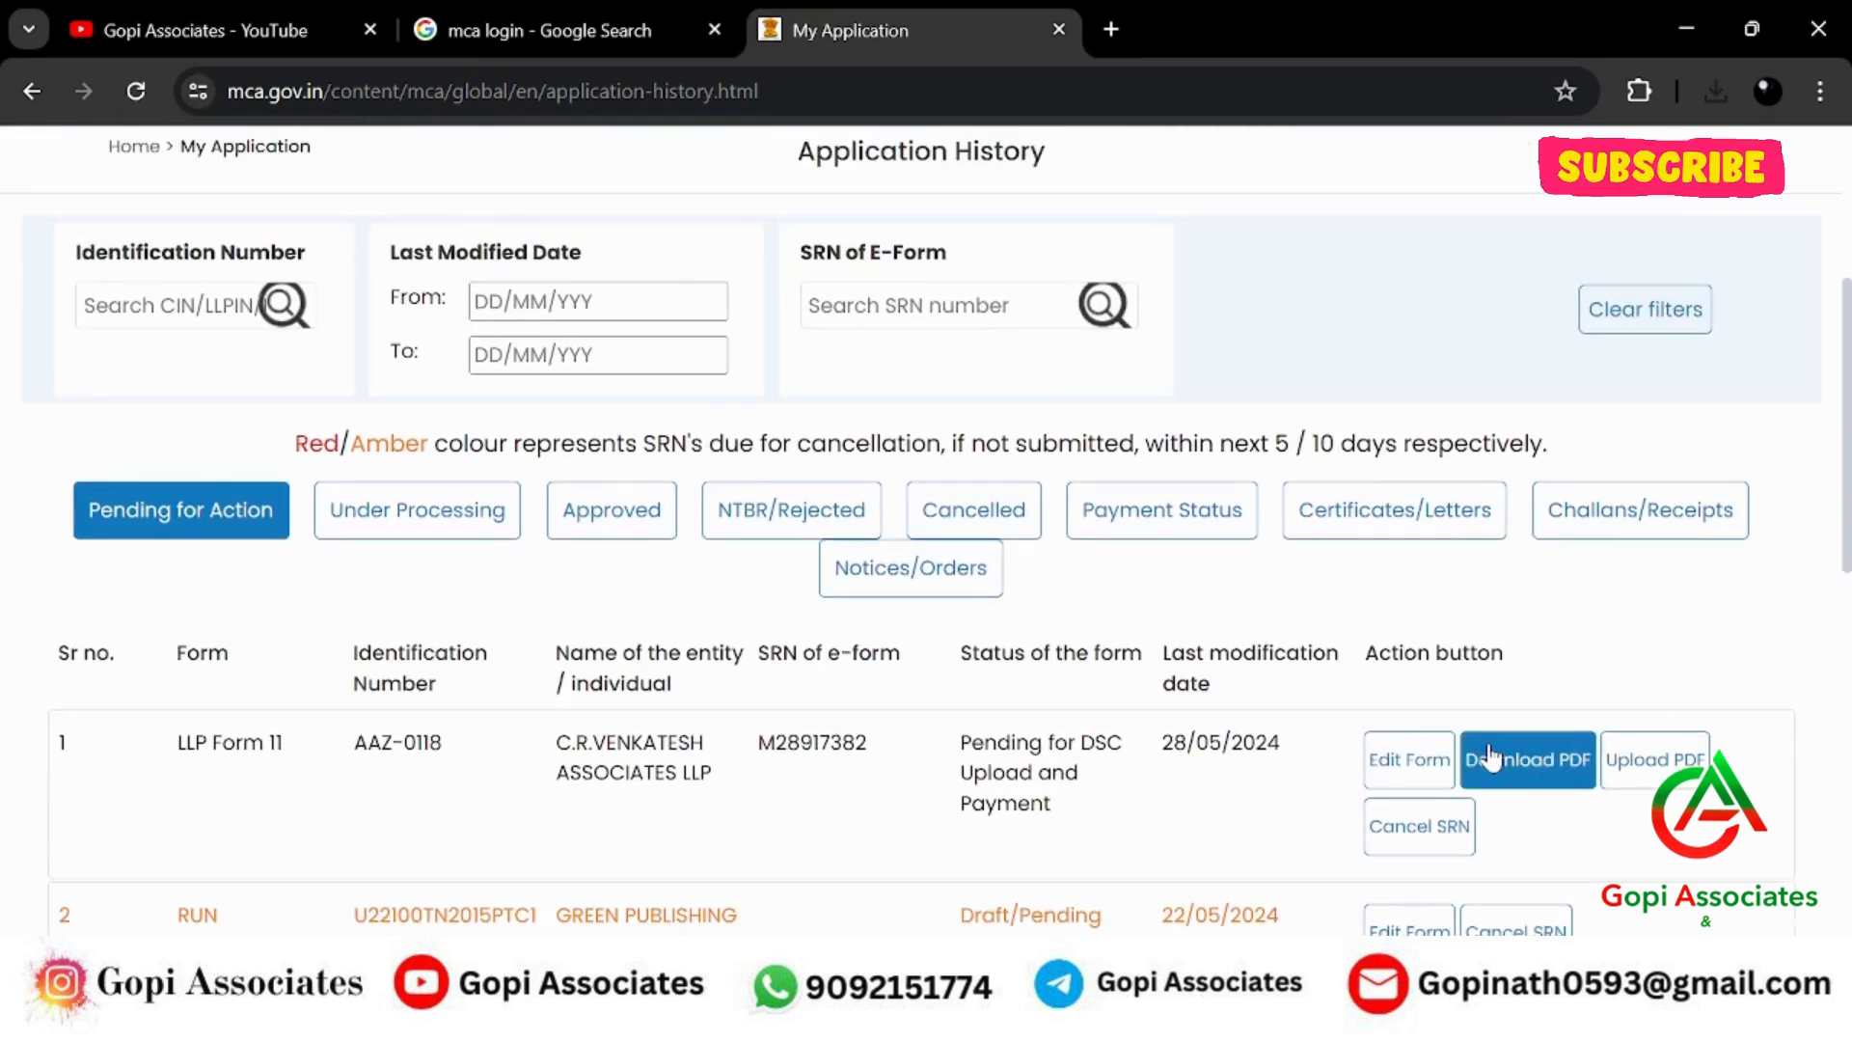
click(351, 38)
scroll(1066, 587, up, 8)
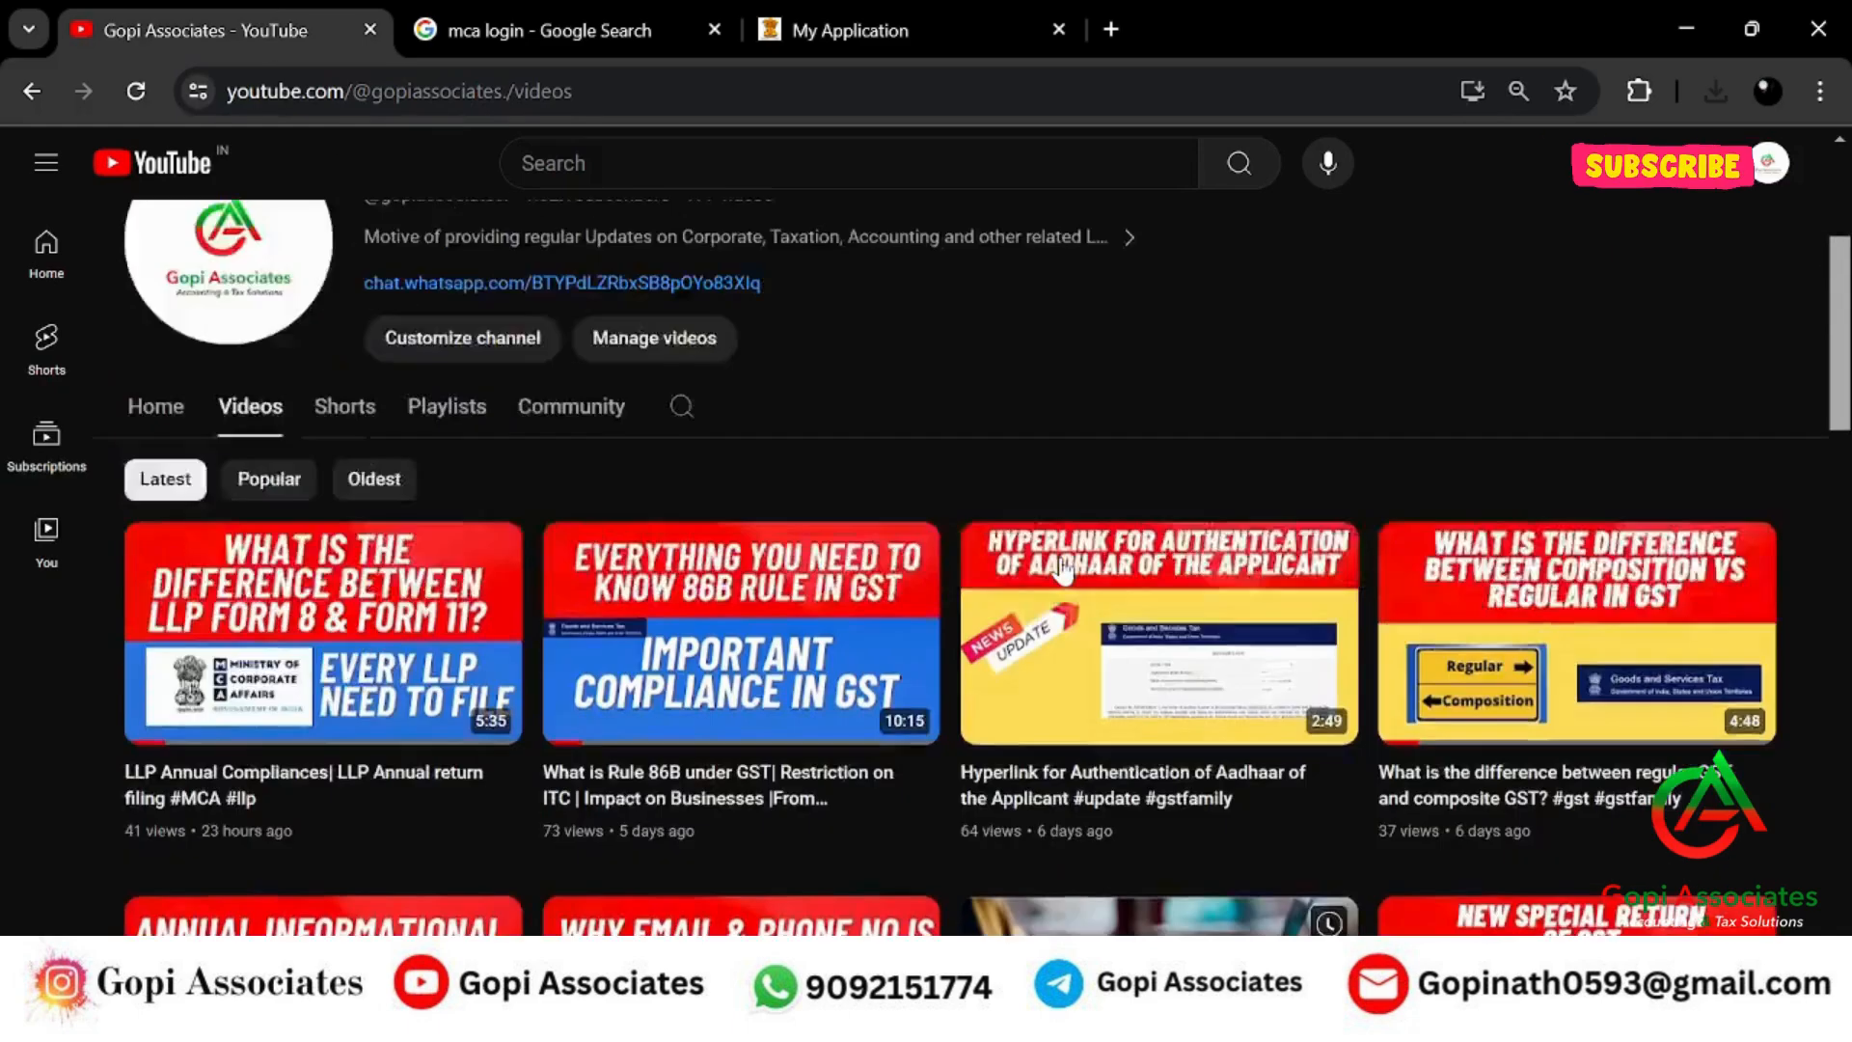